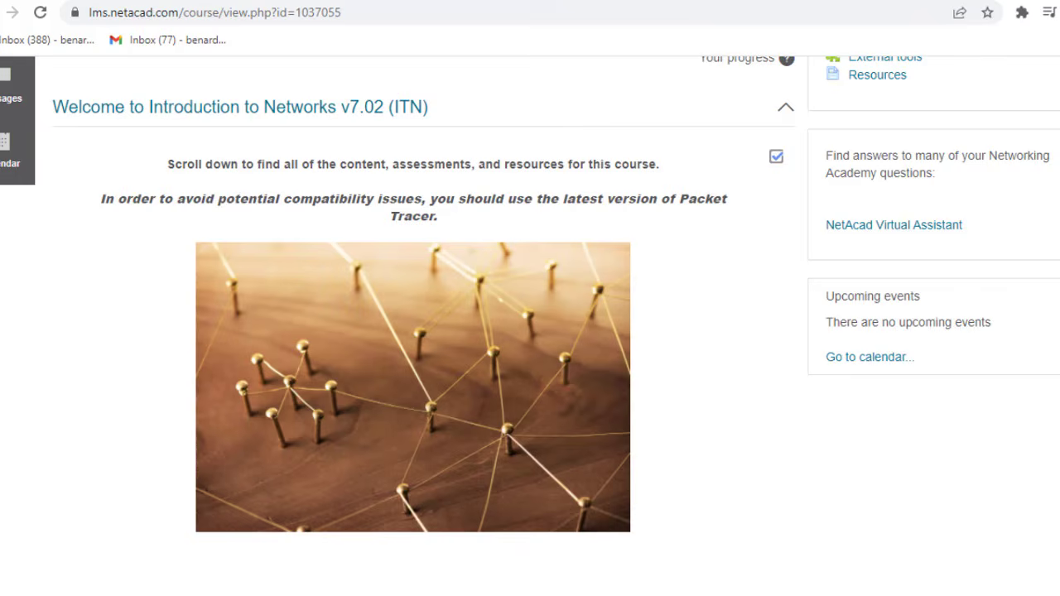
# - Scroll the ITN course page down until the completed ITN Final Skills Exam (PTSA) is listed
pyautogui.scroll(-10, 559, 140)
pyautogui.scroll(-3, 530, 323)
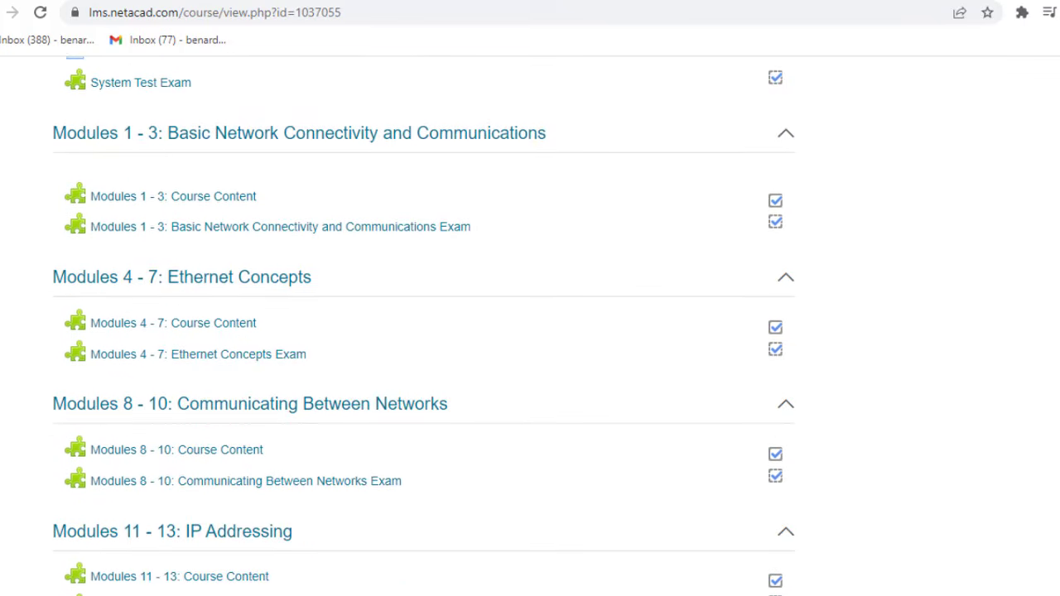
pyautogui.scroll(-5, 424, 325)
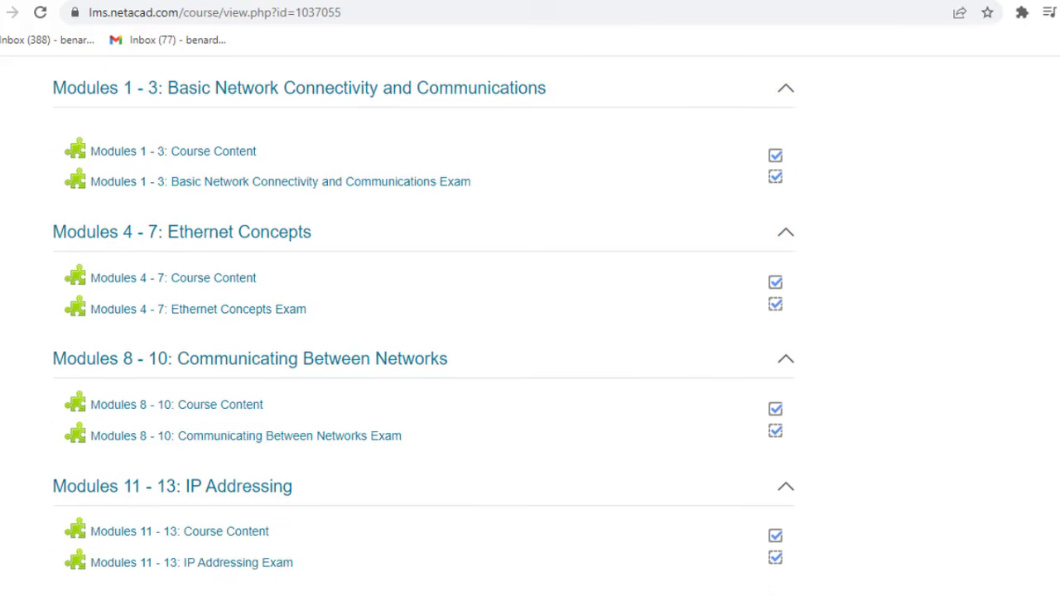
pyautogui.scroll(-1, 424, 324)
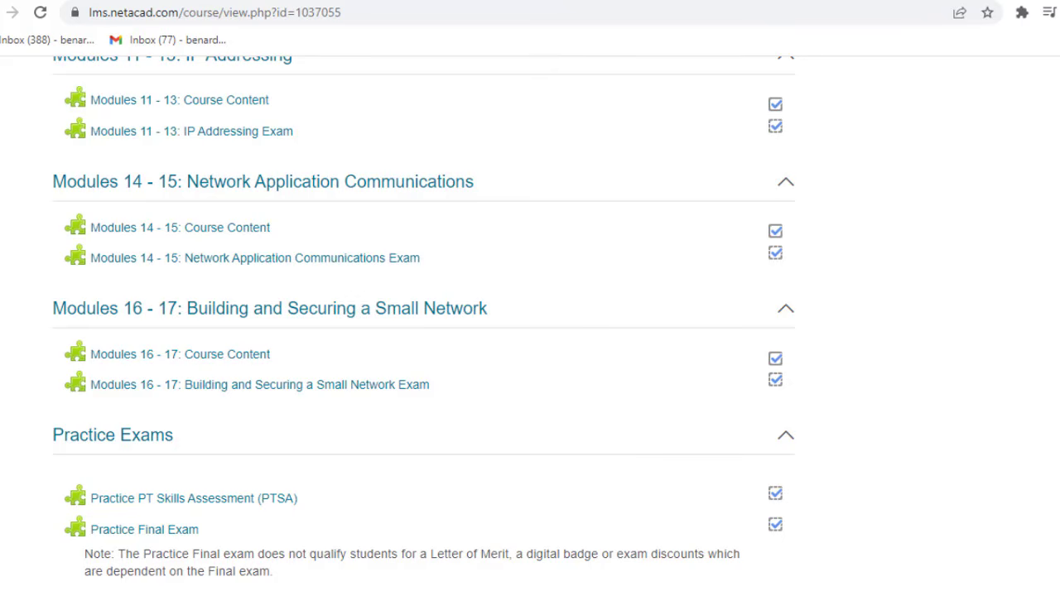
pyautogui.scroll(-1, 424, 325)
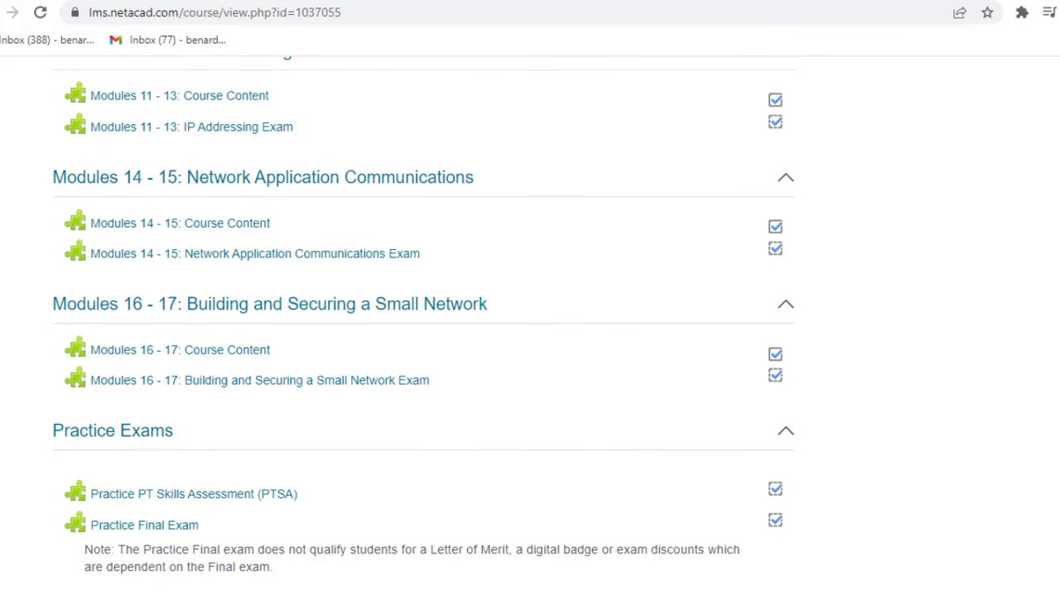
pyautogui.scroll(-5, 424, 325)
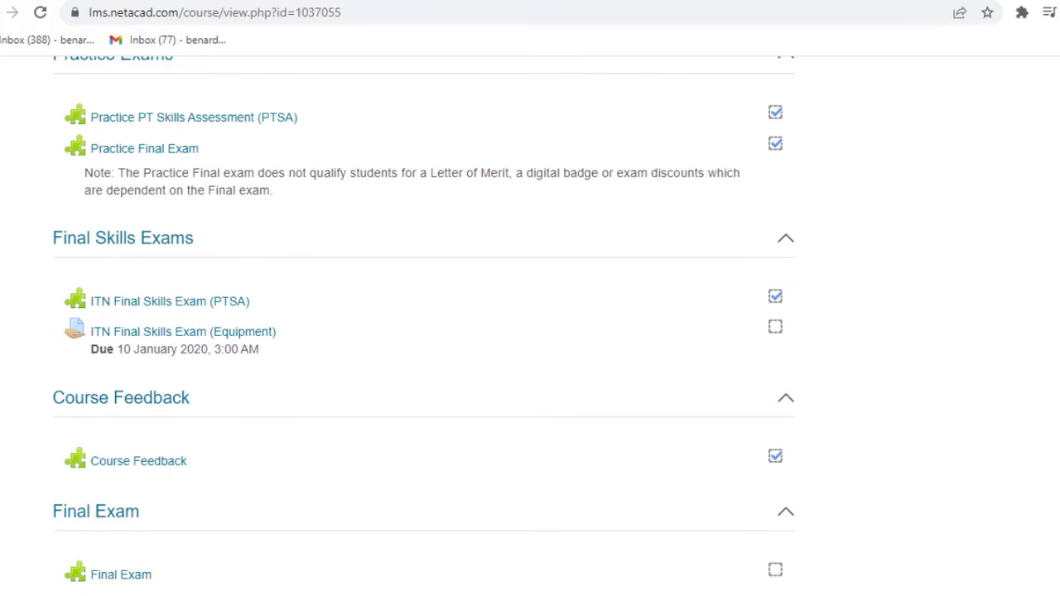
# - Retake the ITN Final Skills Exam (PTSA) using the Packet Tracer 7.2.2 or Newer version
pyautogui.click(154, 306)
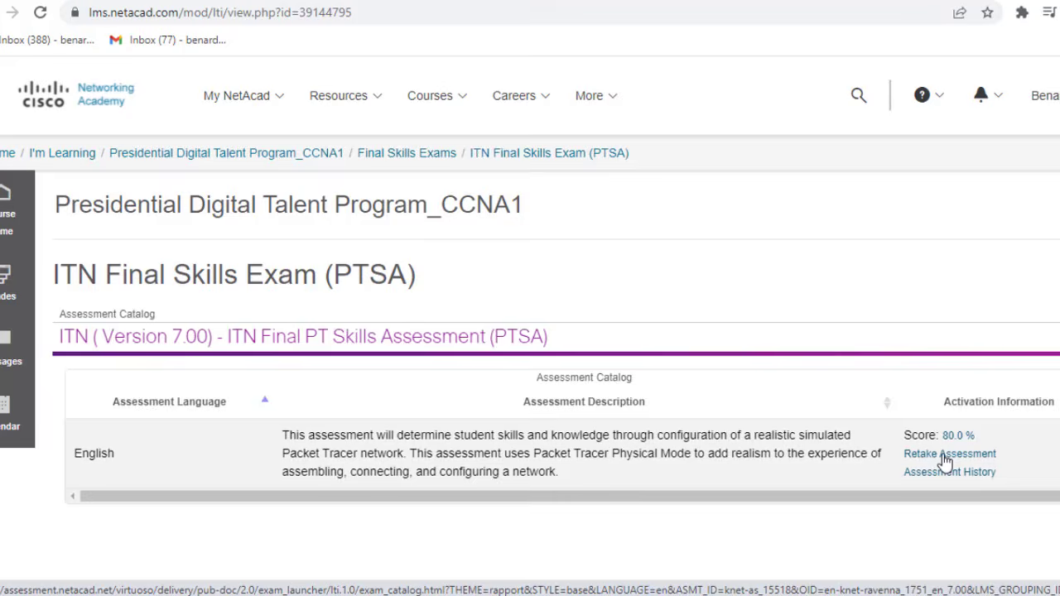
pyautogui.click(944, 457)
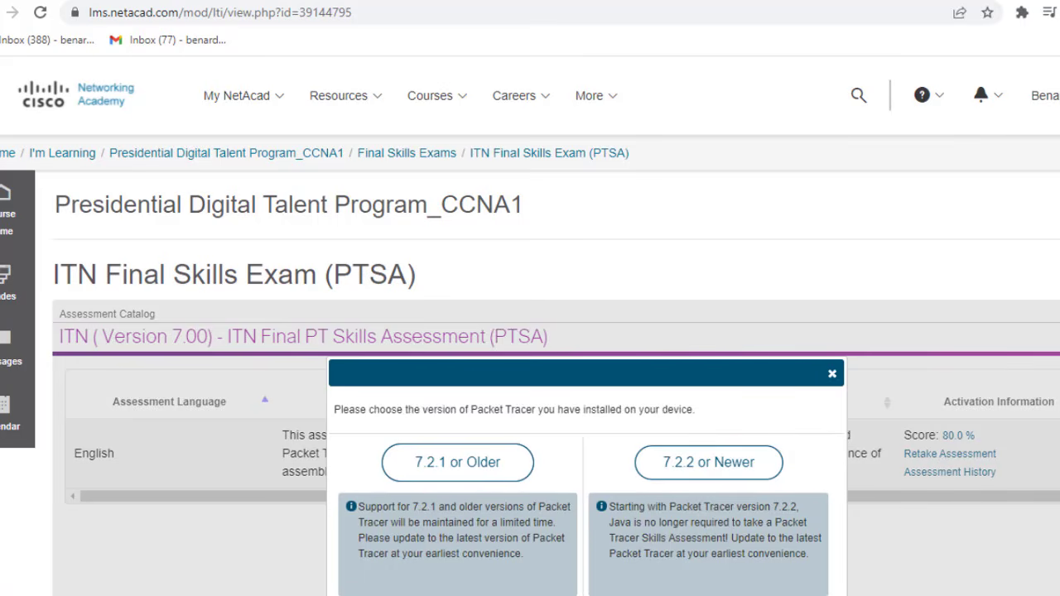
pyautogui.scroll(-3, 530, 323)
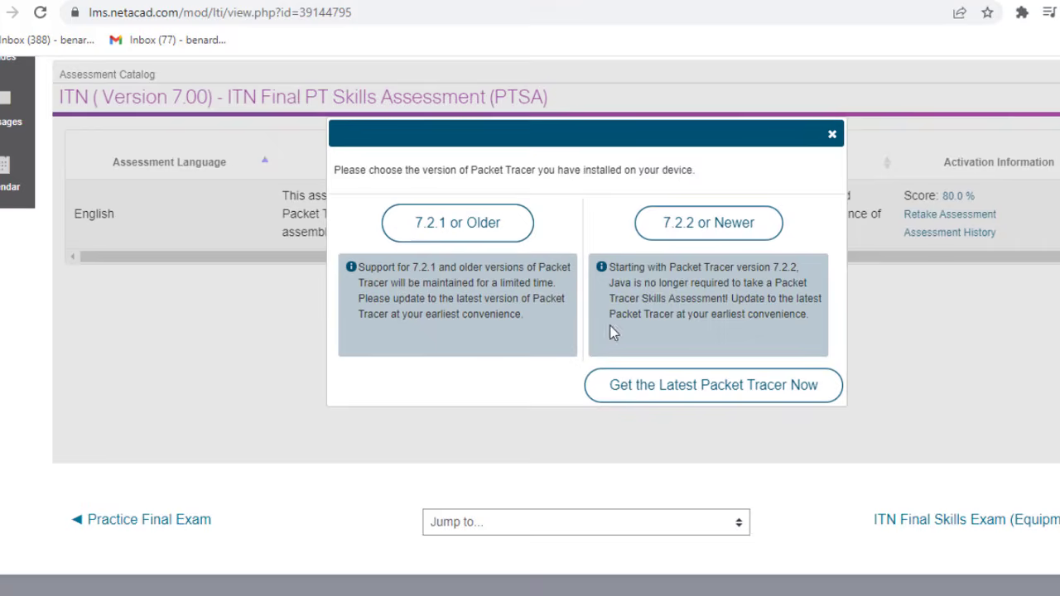
pyautogui.click(700, 232)
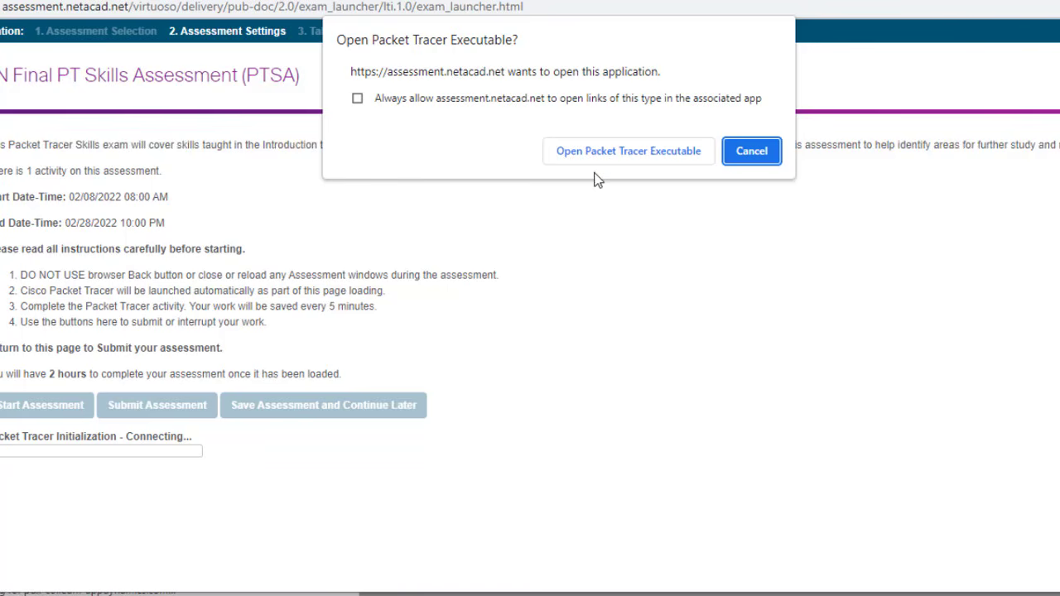
# - Let the browser launch Packet Tracer, then start the assessment once initialization finishes
pyautogui.click(600, 157)
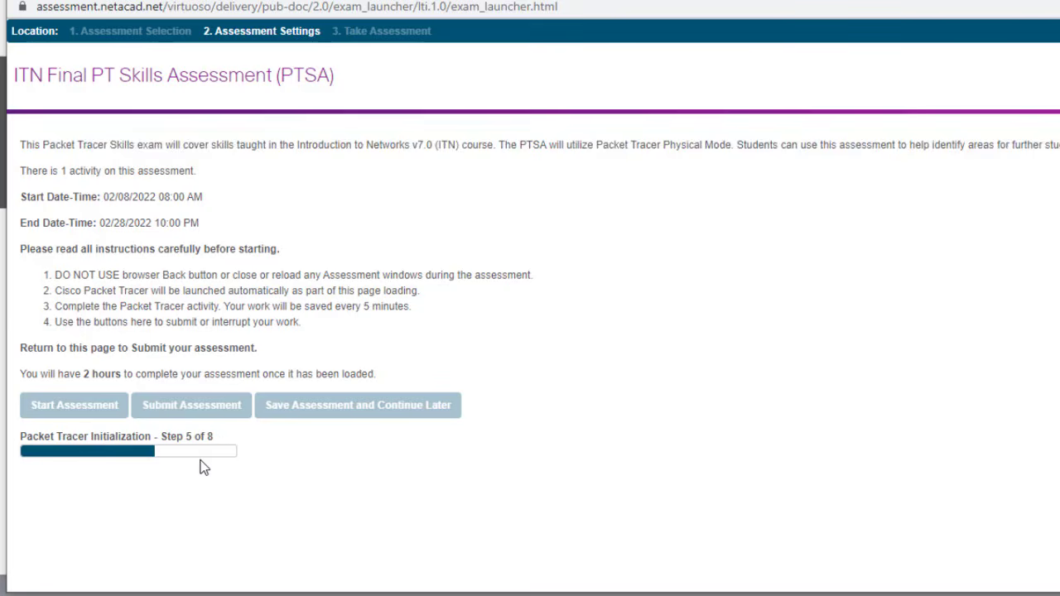
pyautogui.click(49, 411)
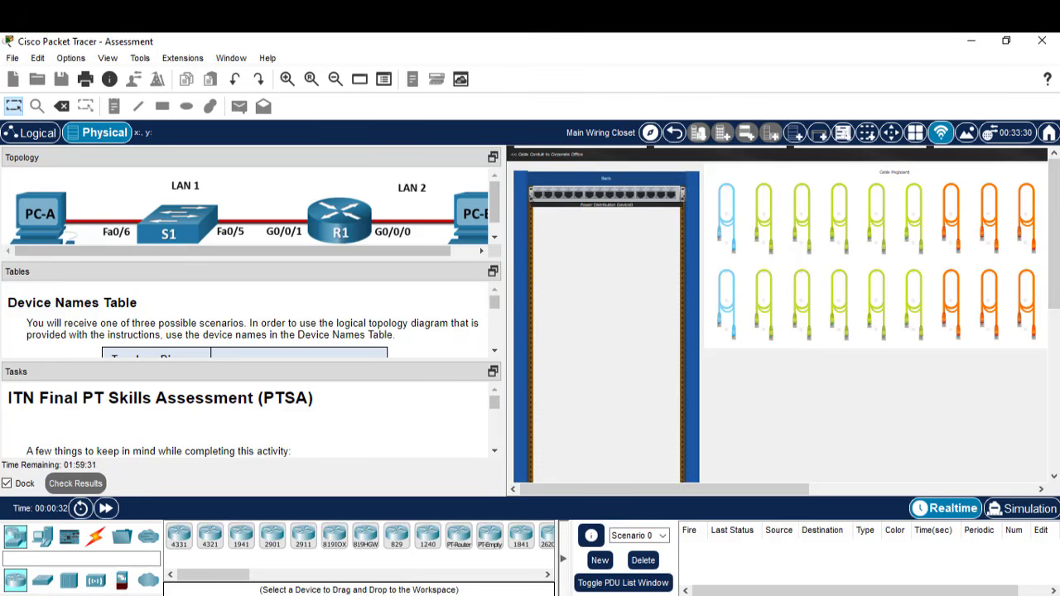
# - Pan the wiring closet, then drag the splitter up to enlarge the Device Names Table
pyautogui.moveTo(1057, 237); pyautogui.dragTo(1053, 345)
pyautogui.moveTo(659, 489); pyautogui.dragTo(970, 469)
pyautogui.moveTo(1056, 335); pyautogui.dragTo(1053, 228)
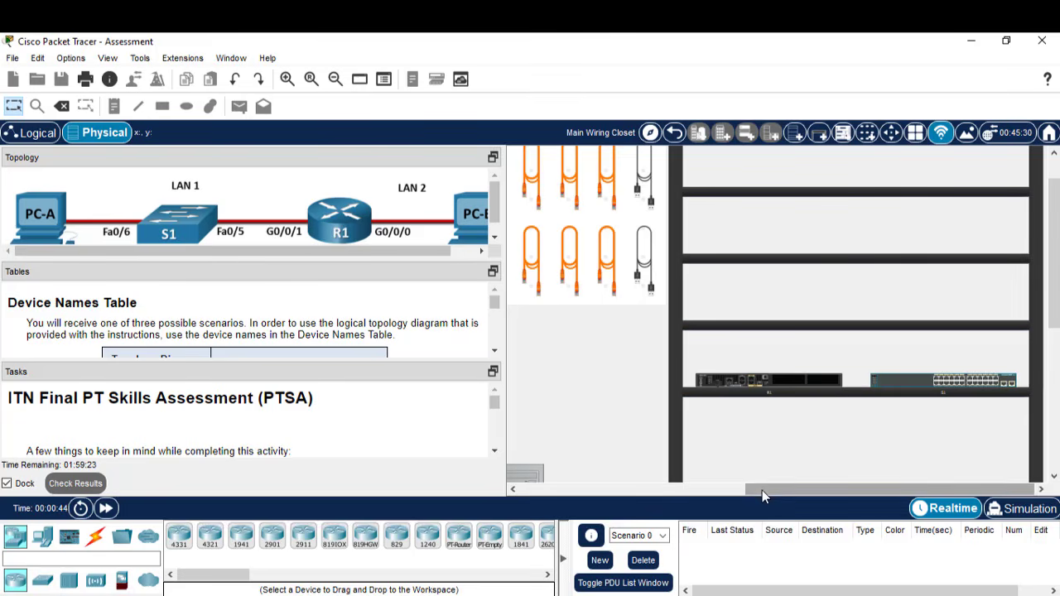
pyautogui.moveTo(762, 491); pyautogui.dragTo(557, 495)
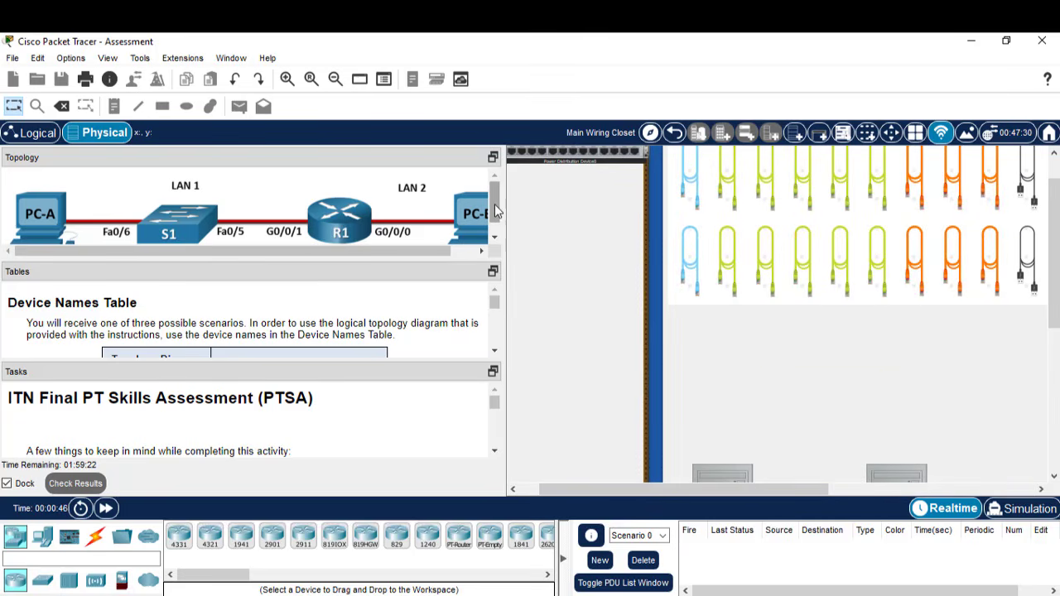
pyautogui.moveTo(495, 212); pyautogui.dragTo(492, 242)
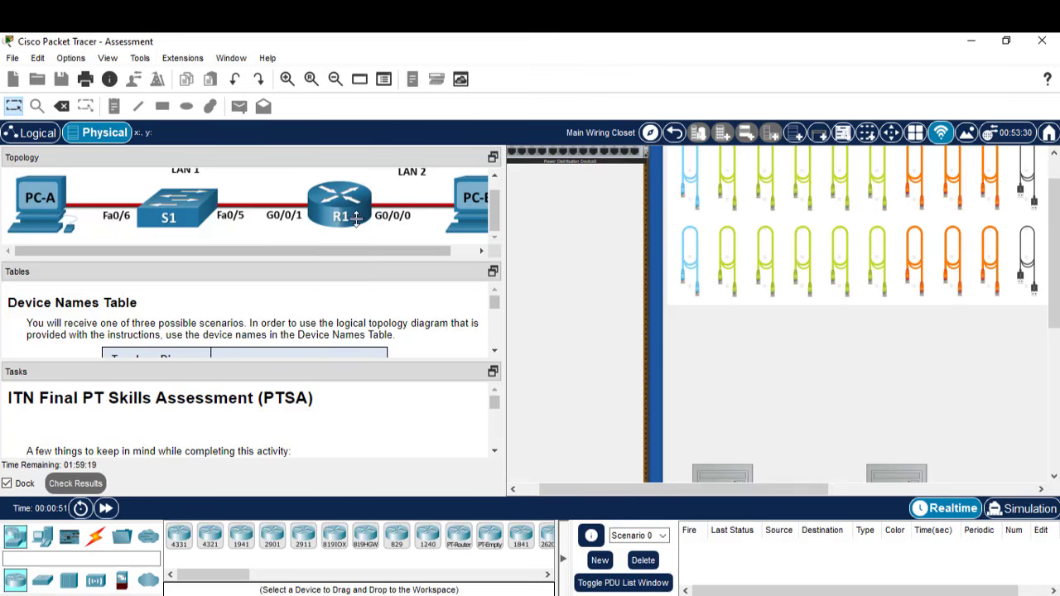
pyautogui.moveTo(356, 218); pyautogui.dragTo(353, 188)
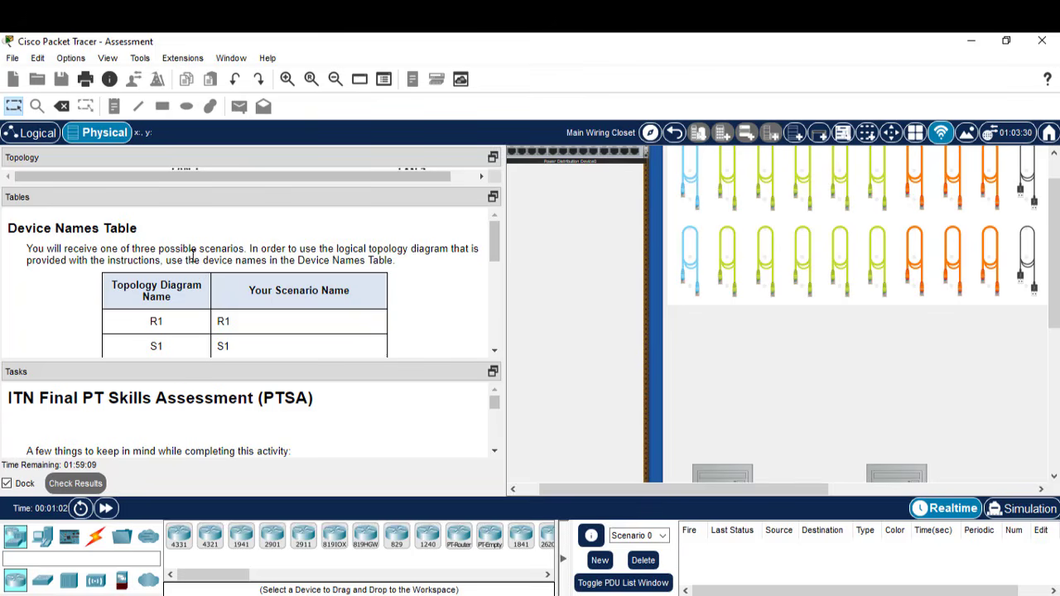
# - Scroll the Tables pane past PC-A and PC-B to the Addressing Requirements Table's R1 and S1 rows
pyautogui.click(494, 351)
pyautogui.click(494, 352)
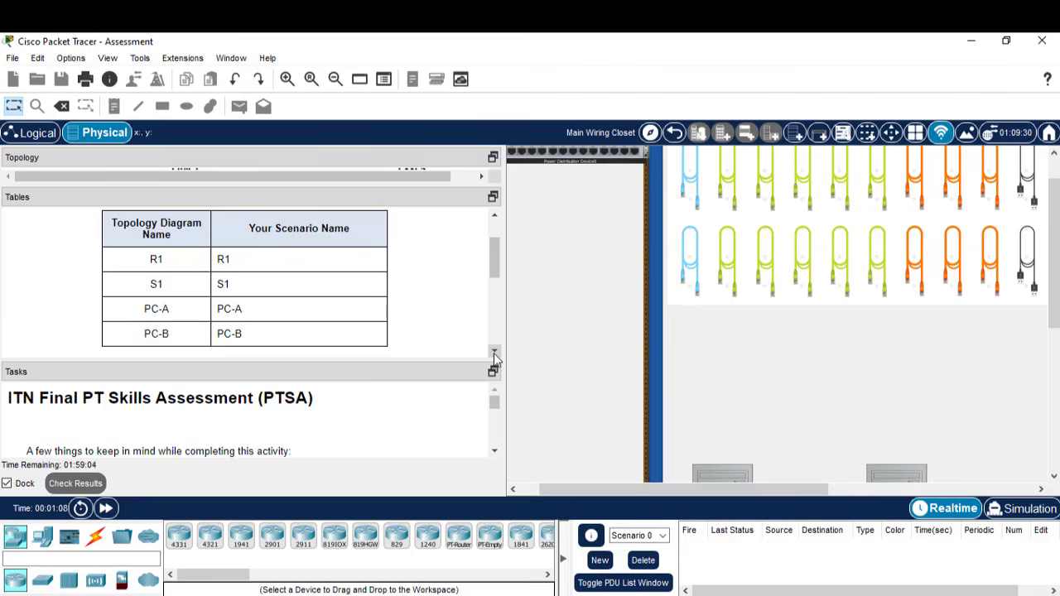
pyautogui.click(495, 352)
pyautogui.click(494, 352)
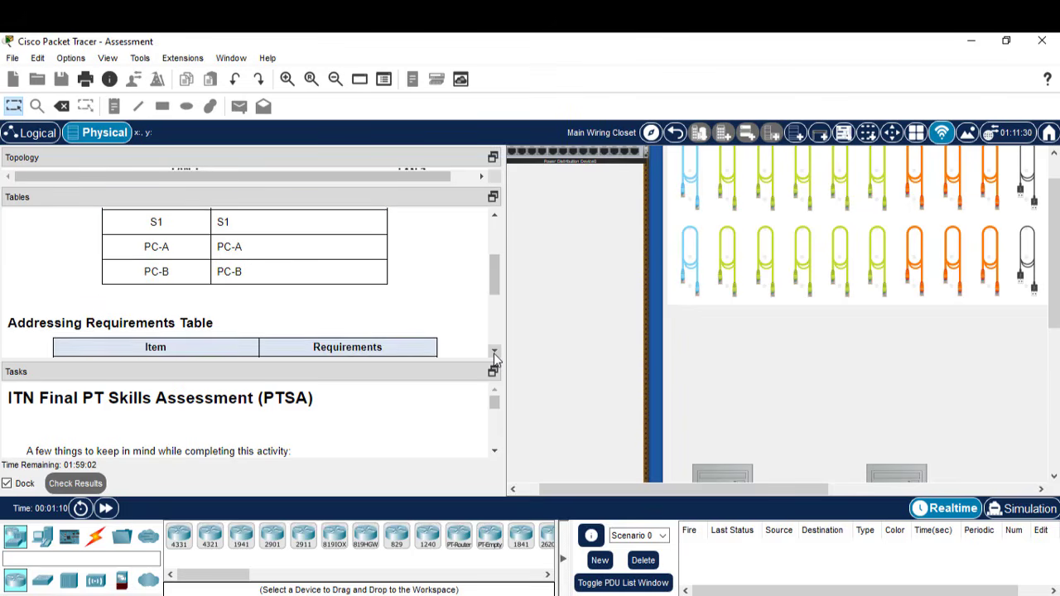
pyautogui.click(494, 352)
pyautogui.click(494, 352)
pyautogui.click(495, 353)
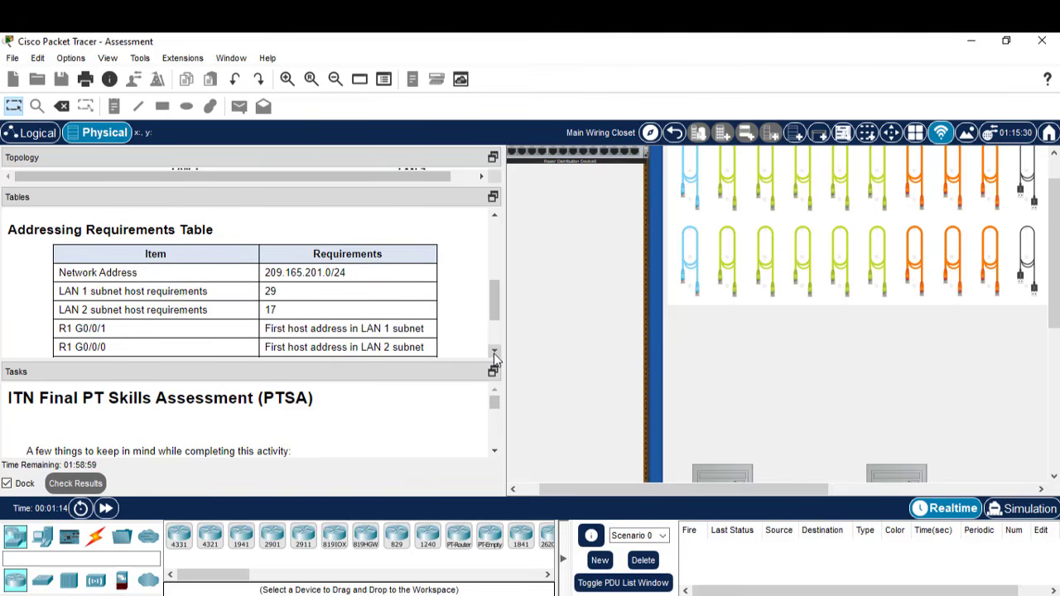
pyautogui.click(495, 353)
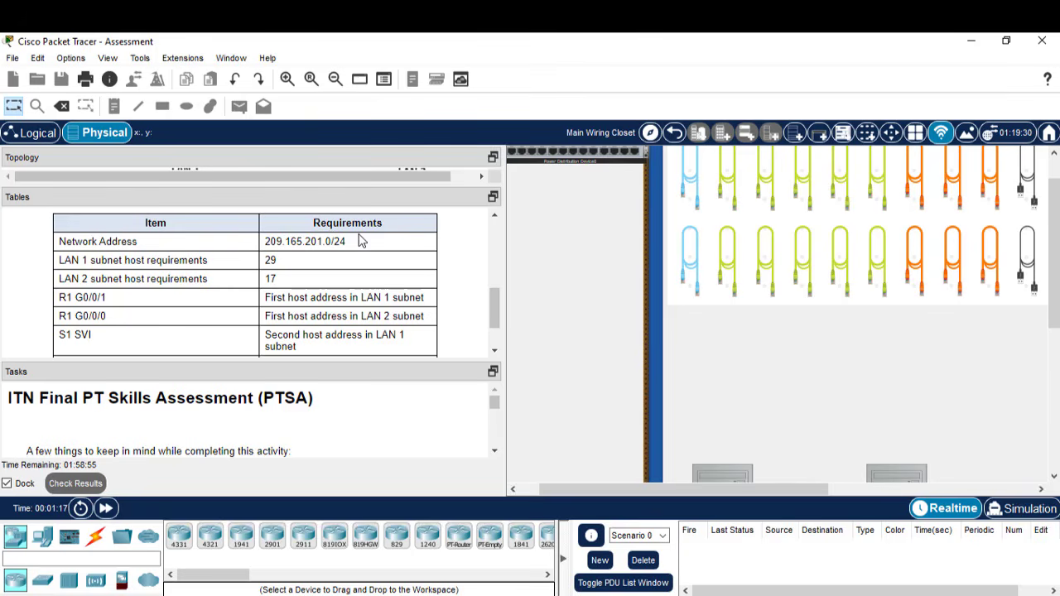
# - Highlight the network 209.165.201.0/24 and the LAN 1 (29) and LAN 2 (17) host requirements
pyautogui.moveTo(346, 242); pyautogui.dragTo(265, 245)
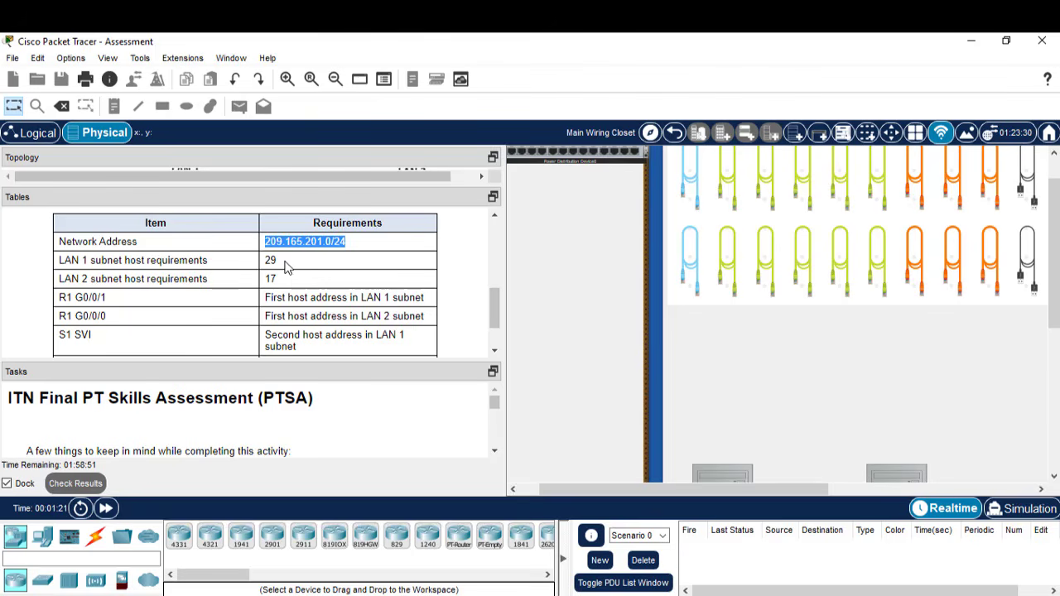
pyautogui.moveTo(286, 262); pyautogui.dragTo(258, 270)
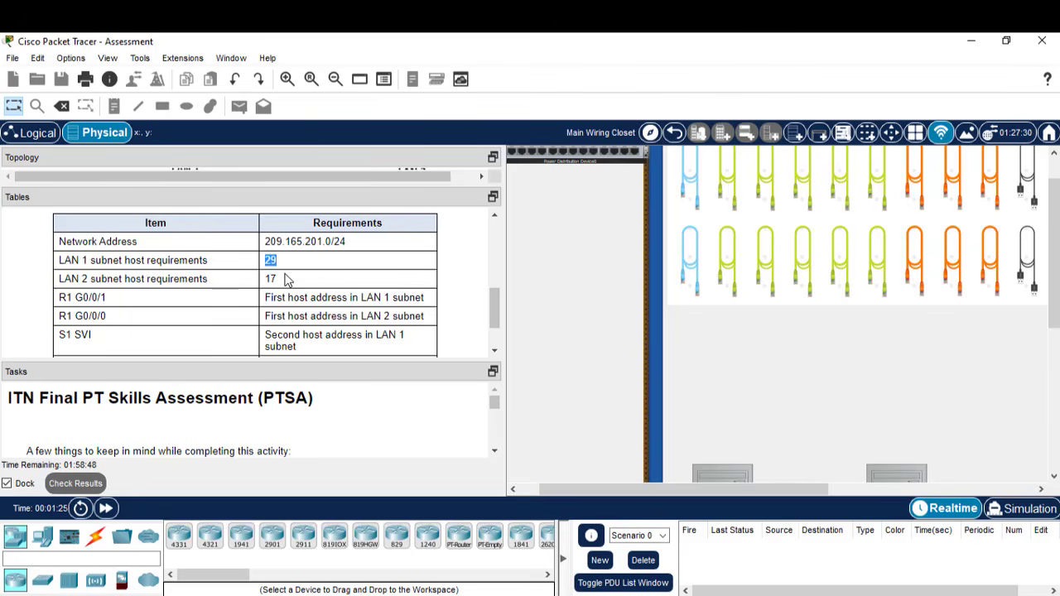
pyautogui.click(284, 279)
pyautogui.moveTo(282, 296); pyautogui.dragTo(277, 279)
pyautogui.click(279, 279)
# - Highlight the R1 G0/0/1 and G0/0/0, S1 SVI, PC-A and PC-B subnet requirements
pyautogui.moveTo(266, 301); pyautogui.dragTo(409, 297)
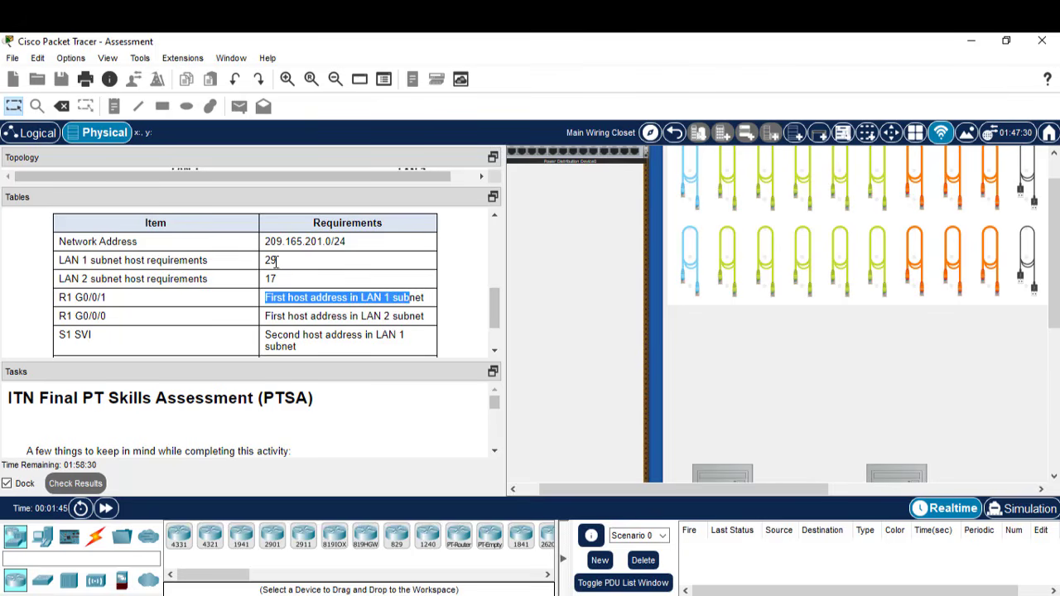
pyautogui.moveTo(279, 261); pyautogui.dragTo(267, 261)
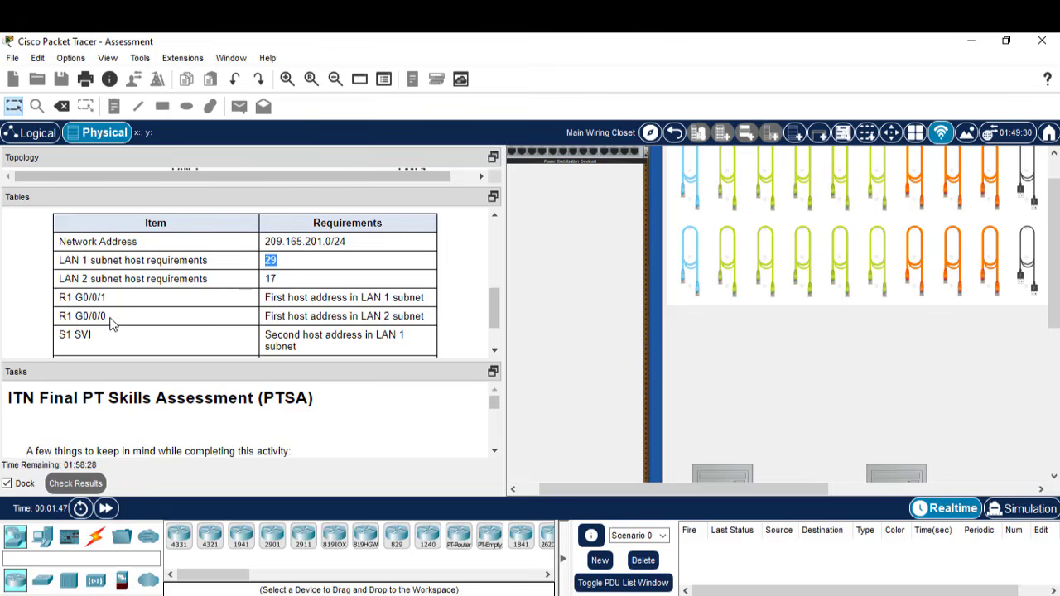
pyautogui.moveTo(107, 316); pyautogui.dragTo(73, 316)
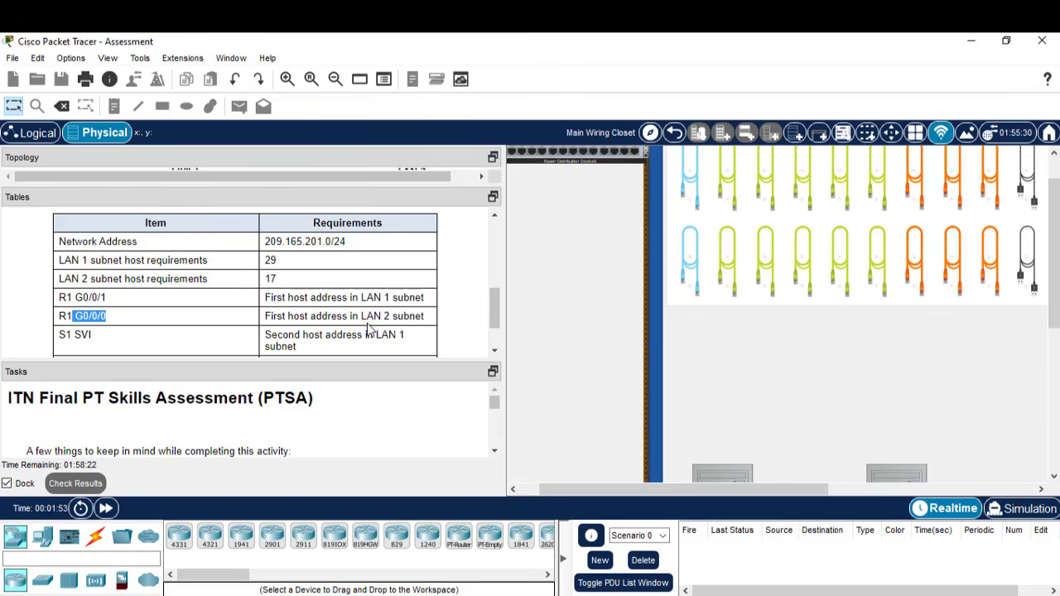
pyautogui.moveTo(359, 316); pyautogui.dragTo(405, 316)
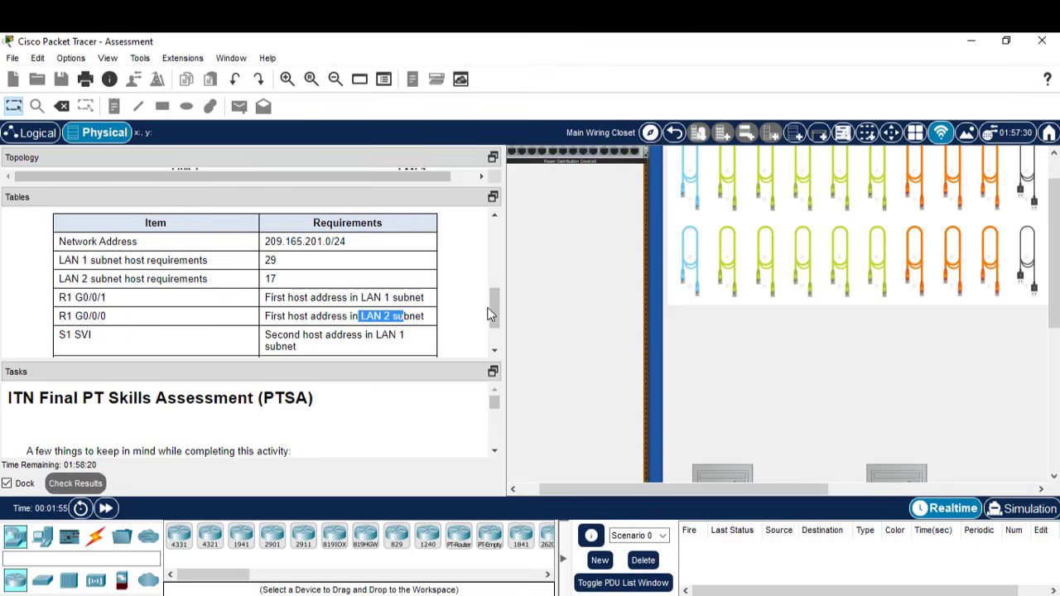
pyautogui.moveTo(494, 311); pyautogui.dragTo(493, 338)
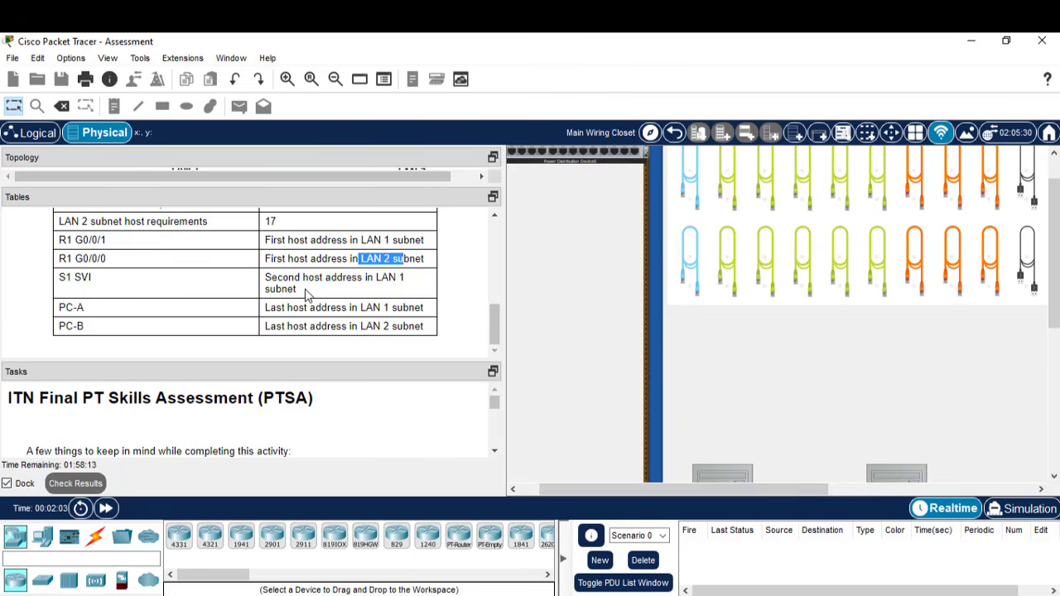
pyautogui.moveTo(300, 291); pyautogui.dragTo(374, 279)
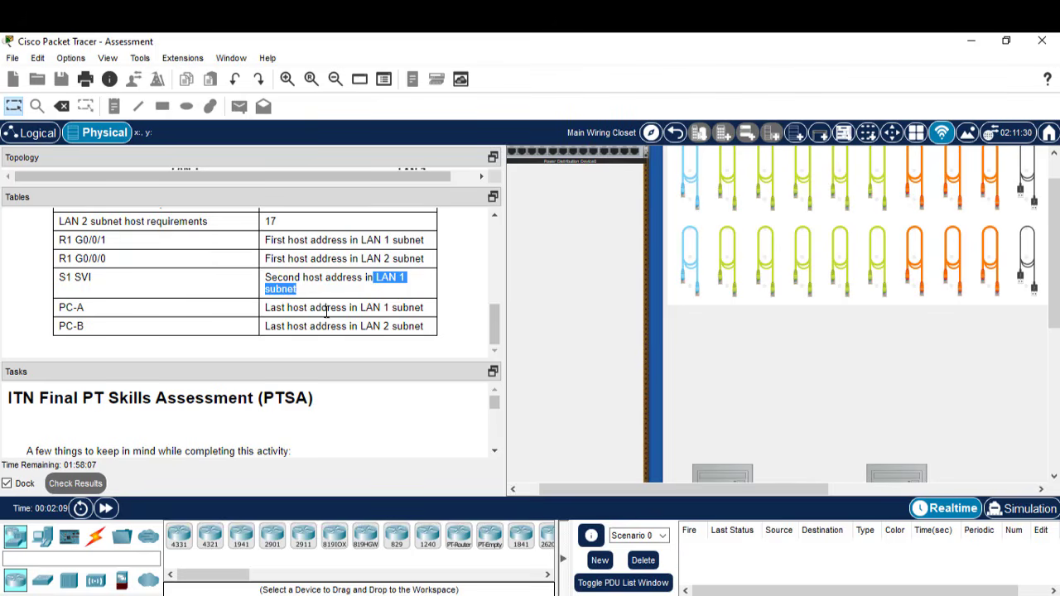
pyautogui.moveTo(395, 307); pyautogui.dragTo(360, 307)
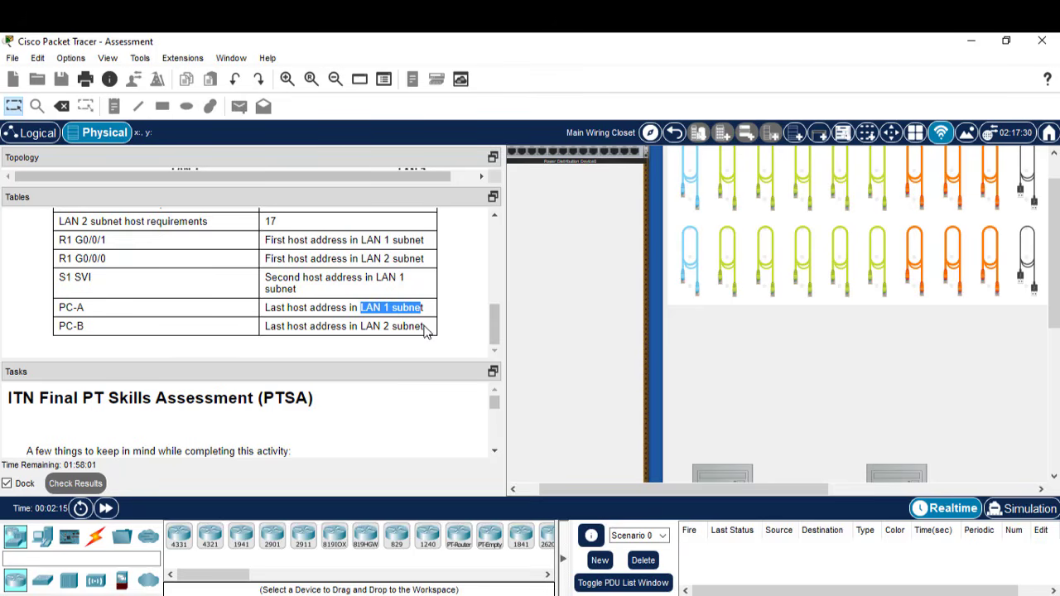
pyautogui.moveTo(424, 326); pyautogui.dragTo(360, 327)
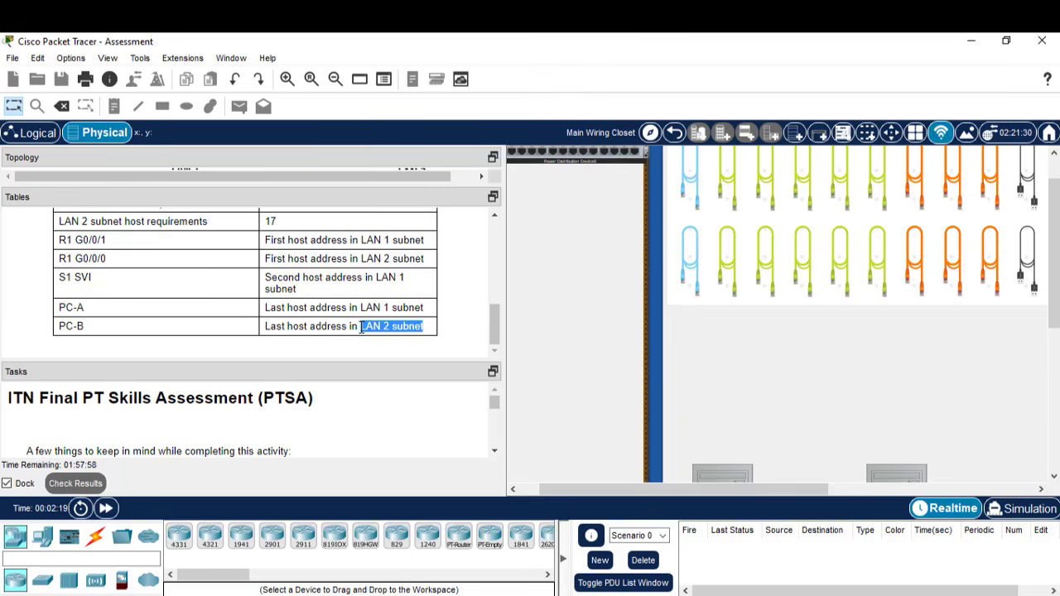
# - Enlarge the Tasks pane to show more of the assessment instructions
pyautogui.scroll(4, 494, 331)
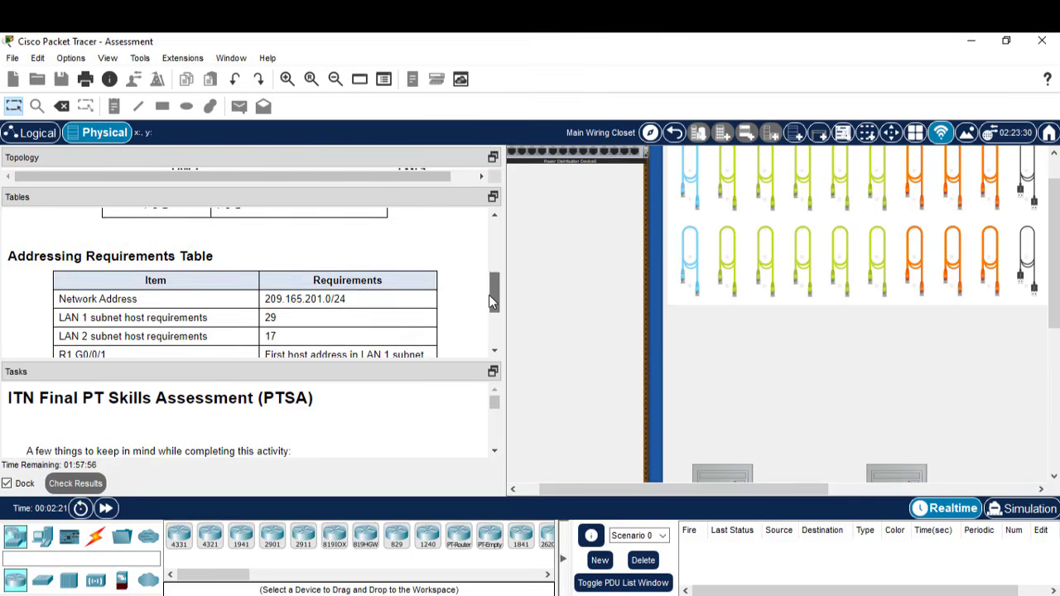
pyautogui.moveTo(493, 314); pyautogui.dragTo(494, 351)
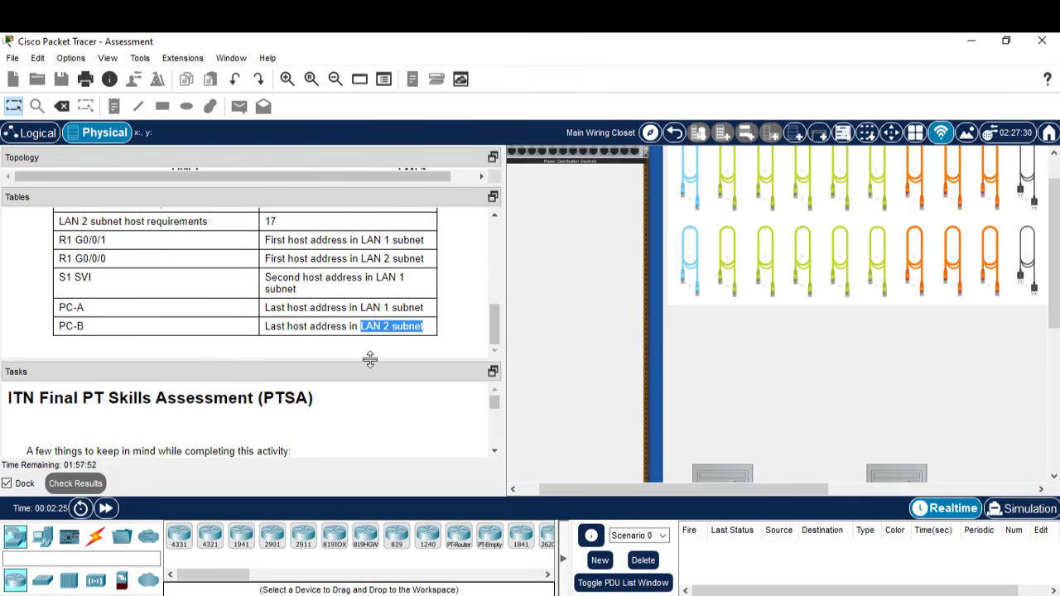
pyautogui.moveTo(370, 358); pyautogui.dragTo(368, 330)
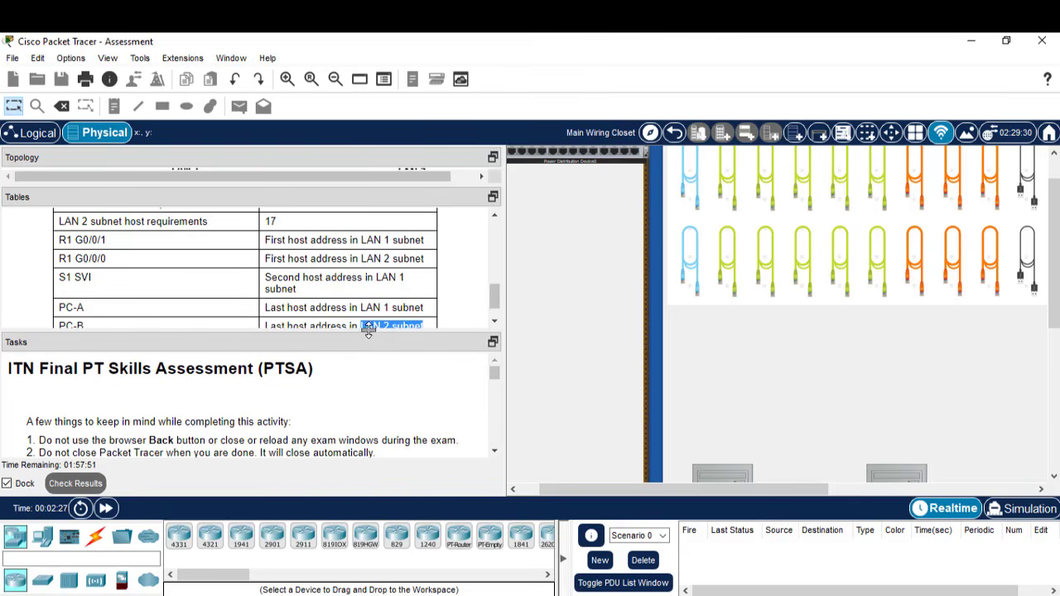
pyautogui.scroll(-2, 496, 305)
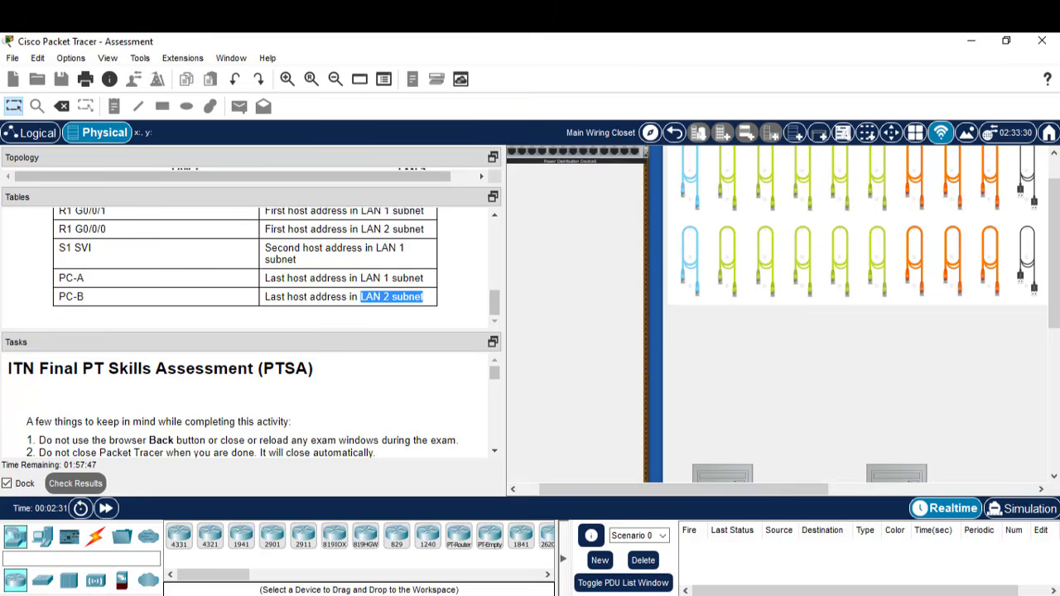
pyautogui.press('super')
# - Open a new Notepad note and paste the network as net= 209.165.201.0/24
pyautogui.write('not')
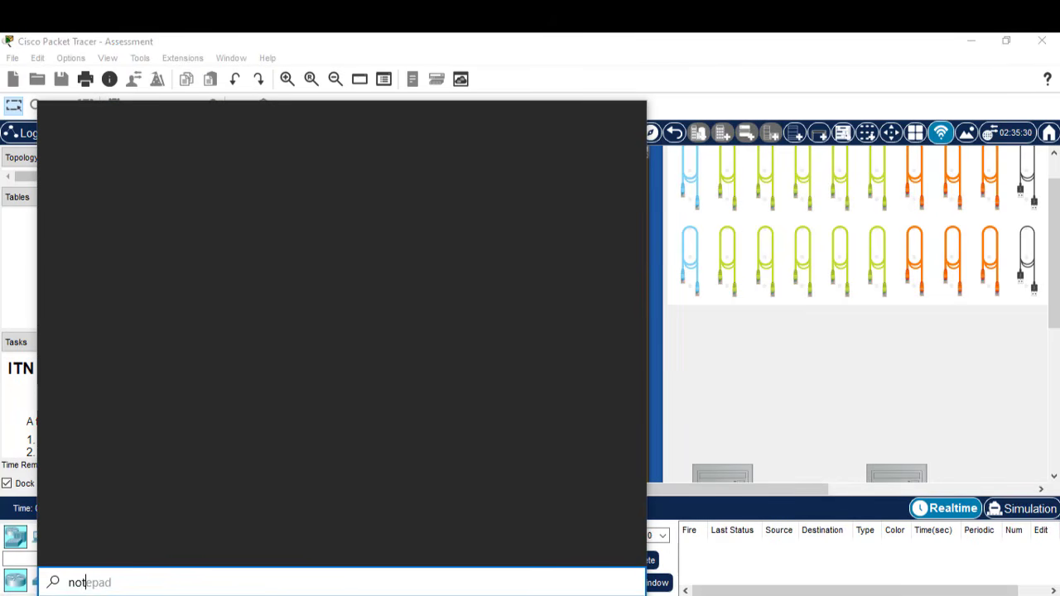
pyautogui.write('e')
pyautogui.press('Return')
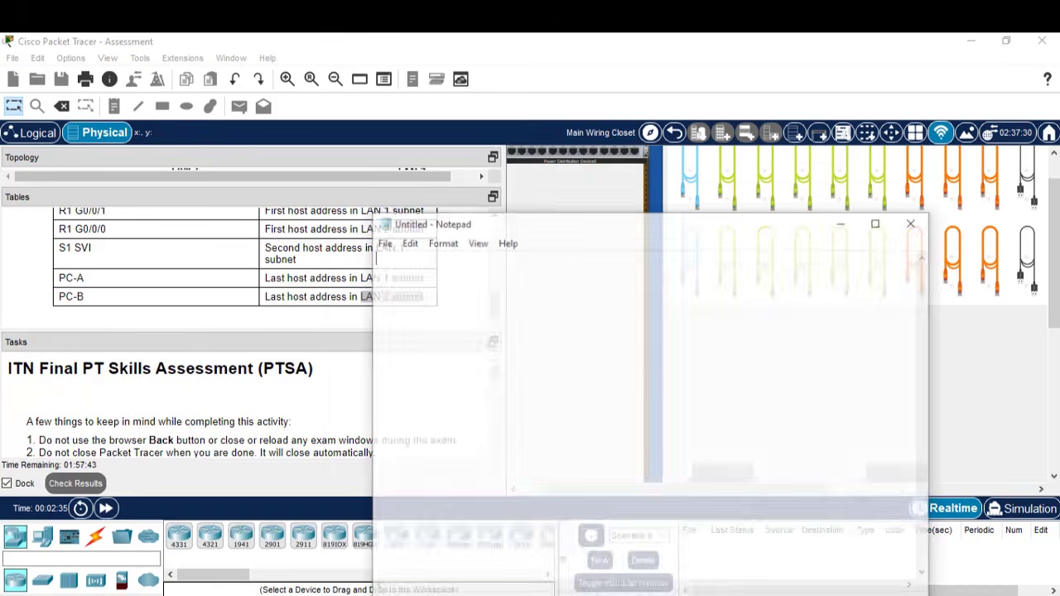
pyautogui.click(274, 279)
pyautogui.moveTo(494, 303)
pyautogui.mouseDown()
pyautogui.moveTo(491, 280)
pyautogui.moveTo(492, 294)
pyautogui.mouseUp()
pyautogui.moveTo(348, 258); pyautogui.dragTo(265, 263)
pyautogui.hotkey('ctrl', 'c')
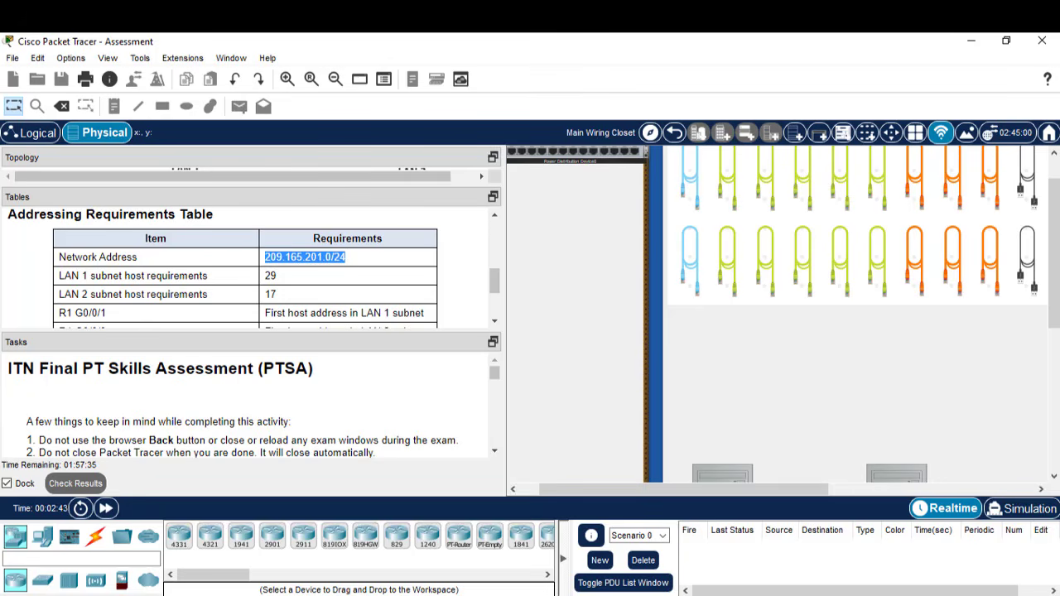
pyautogui.hotkey('alt', 'Tab')
pyautogui.write('ne')
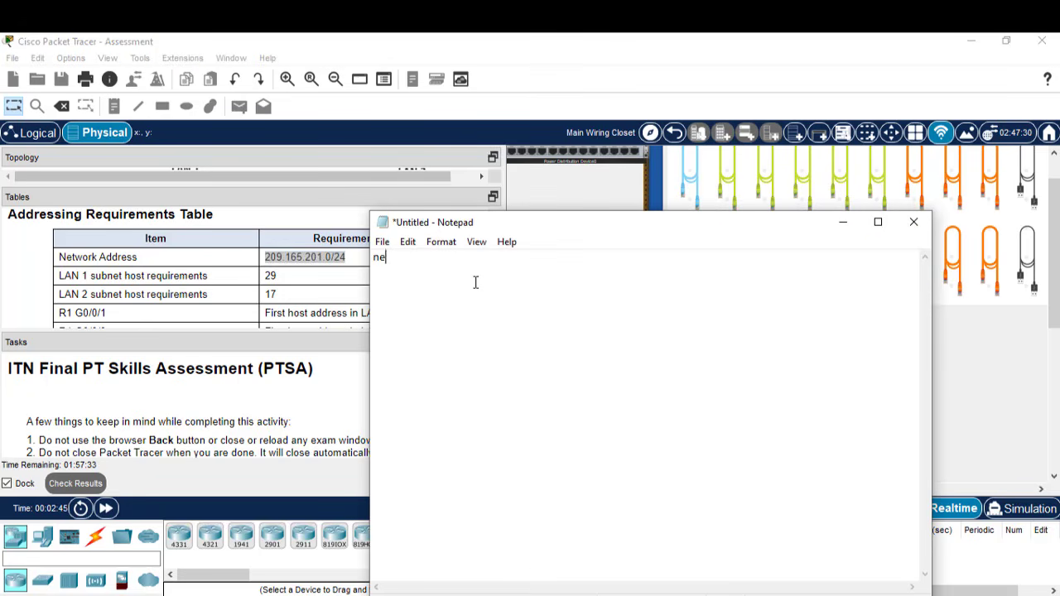
pyautogui.write('t')
pyautogui.write('=')
pyautogui.hotkey('ctrl', 'v')
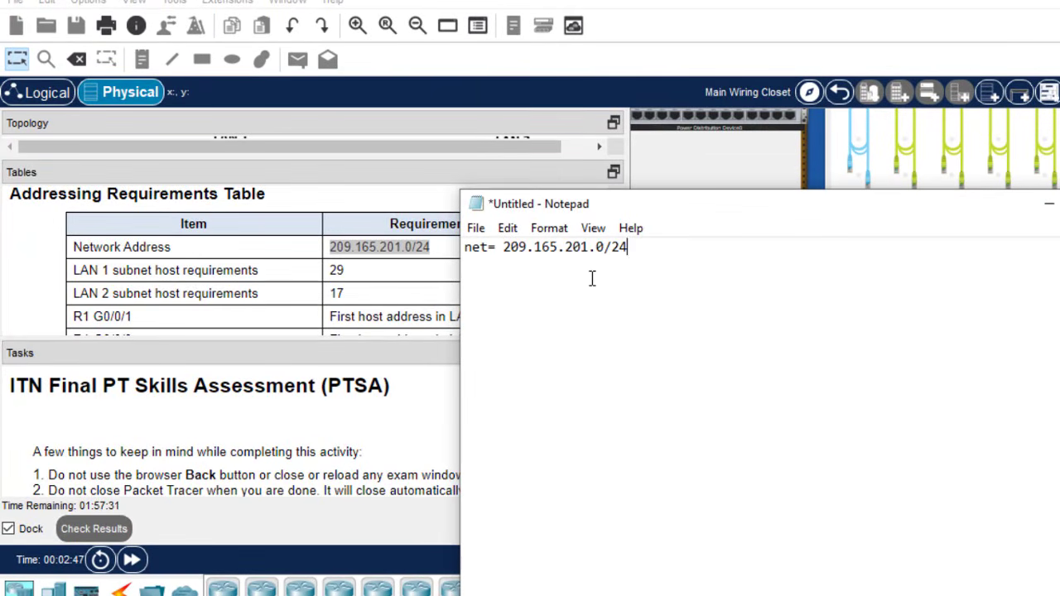
# - Add lines lan1 =29 and lan2 =17, then begin the formula 2^n-2=
pyautogui.write('lan')
pyautogui.press('BackSpace')
pyautogui.write('1 =29')
pyautogui.press('Return')
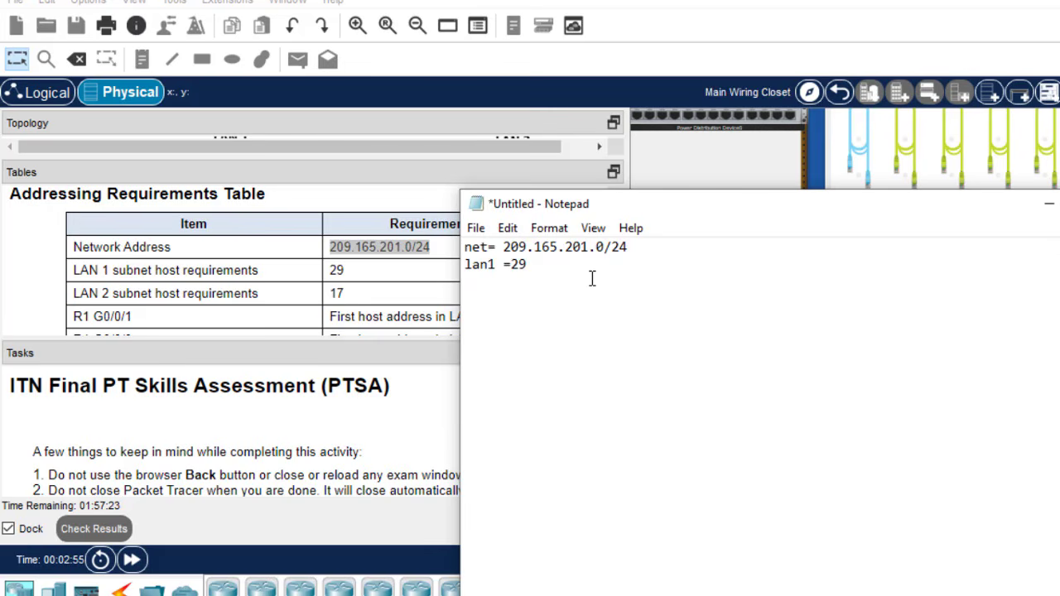
pyautogui.write('lan 2 =17')
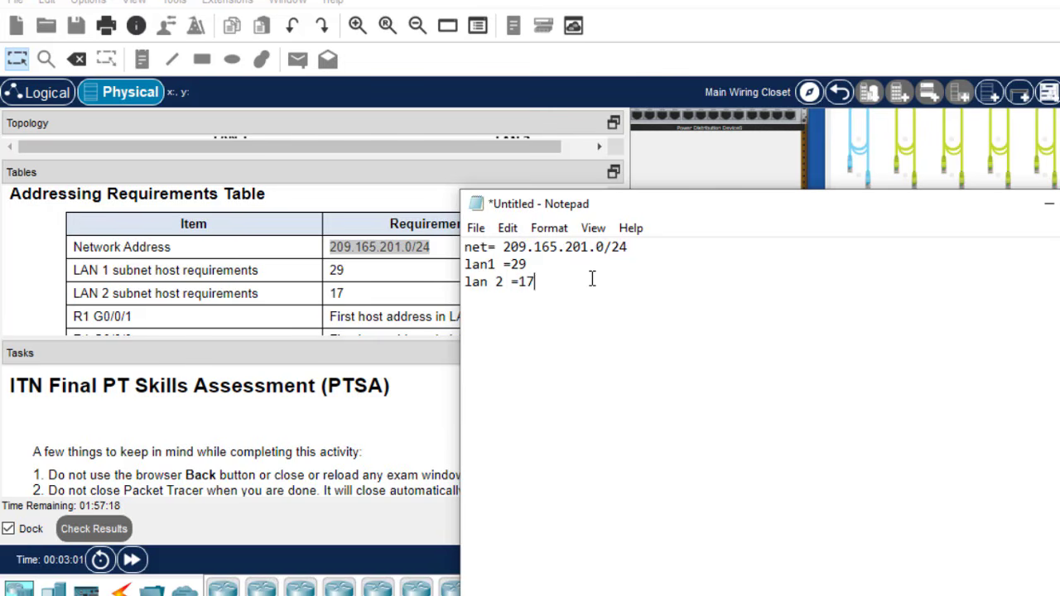
pyautogui.click(497, 283)
pyautogui.press('BackSpace')
pyautogui.click(547, 282)
pyautogui.press('Return')
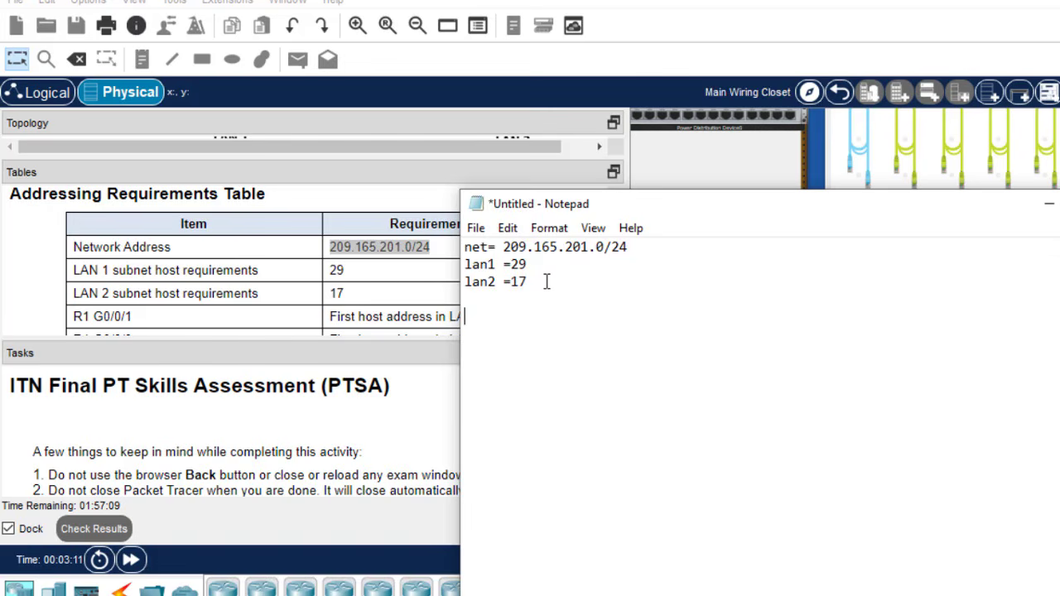
pyautogui.write('2')
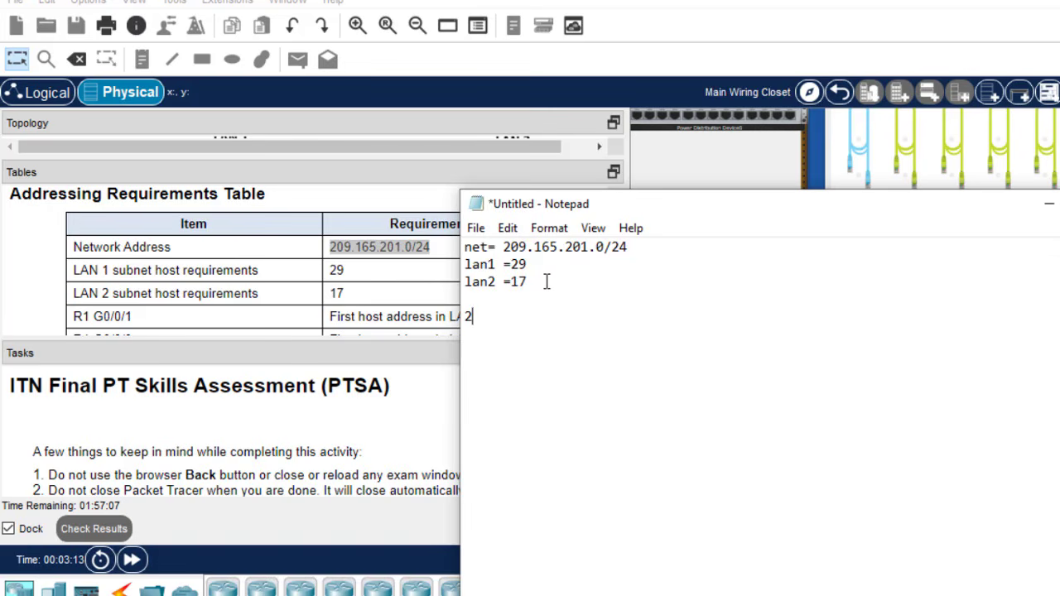
pyautogui.write('^n-2=')
# - Add a 'lan 1' heading and extend the formula to 2^n-2=29===> 2^n=31
pyautogui.click(534, 285)
pyautogui.press('Return')
pyautogui.press('Return')
pyautogui.write('lan ')
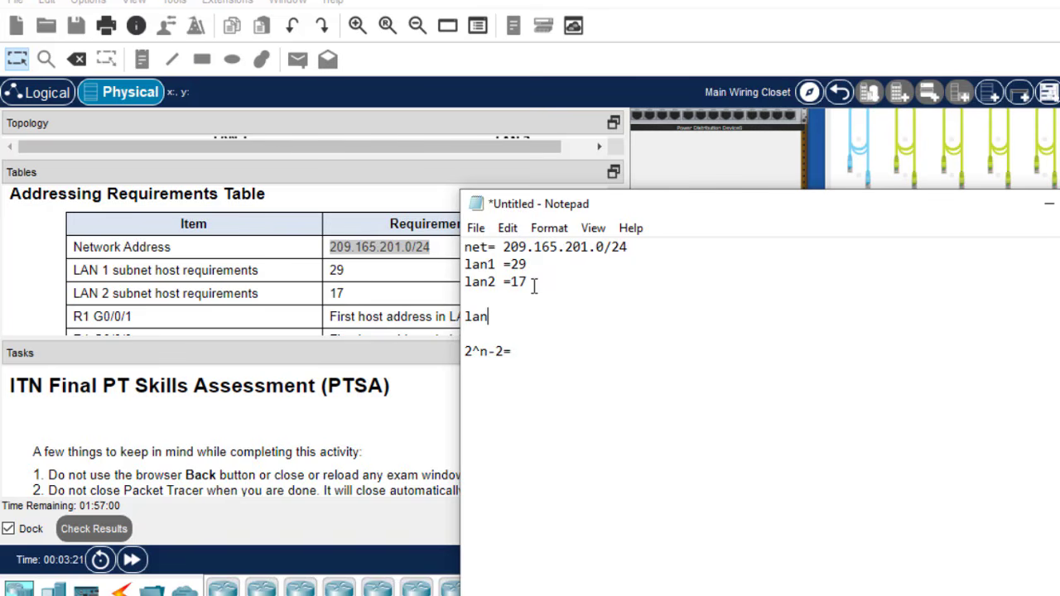
pyautogui.write('1')
pyautogui.click(536, 357)
pyautogui.write('29===')
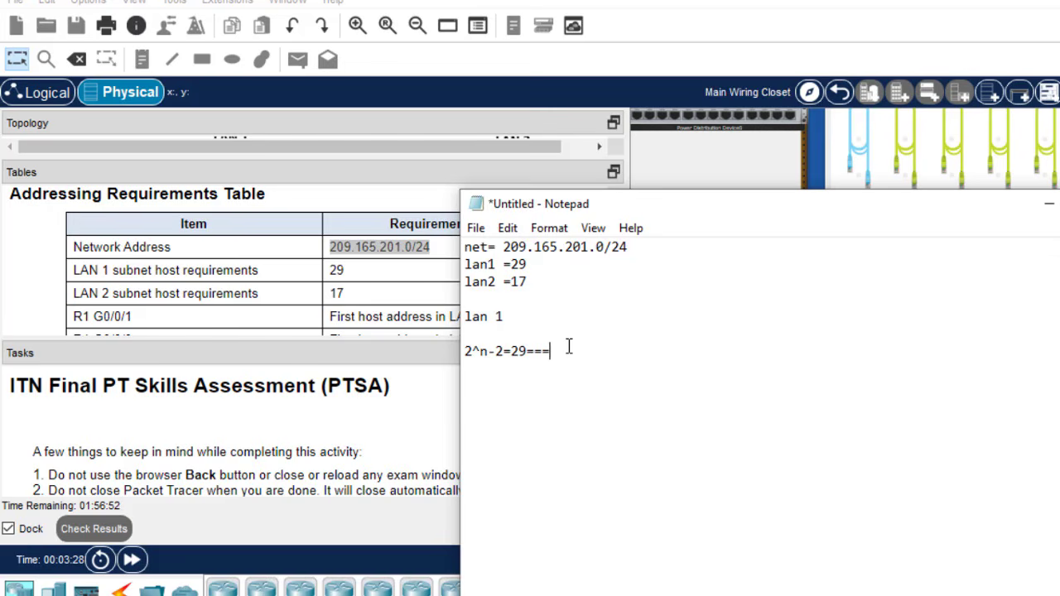
pyautogui.write('> 2^')
pyautogui.write('=31')
# - Highlight n, the 29-host requirement and 31 while explaining, then conclude ====n=5
pyautogui.moveTo(590, 352); pyautogui.dragTo(581, 352)
pyautogui.moveTo(534, 261); pyautogui.dragTo(512, 263)
pyautogui.moveTo(488, 351); pyautogui.dragTo(481, 351)
pyautogui.click(582, 352)
pyautogui.moveTo(613, 351); pyautogui.dragTo(600, 354)
pyautogui.click(614, 351)
pyautogui.write('====n=5')
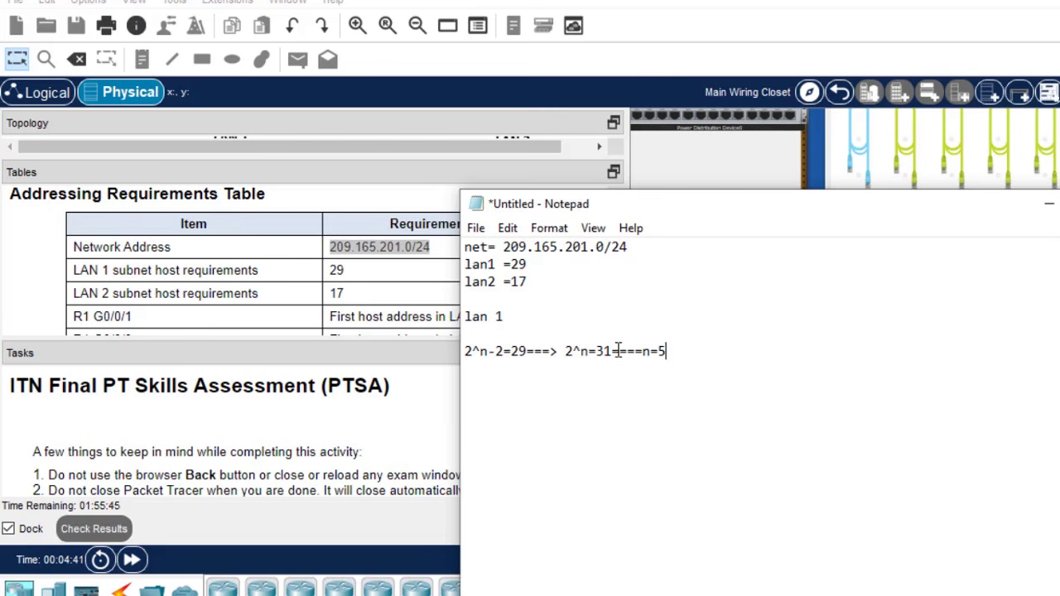
# - Point out the 31 value and the network's /24 prefix below the calculation
pyautogui.doubleClick(602, 352)
pyautogui.click(676, 350)
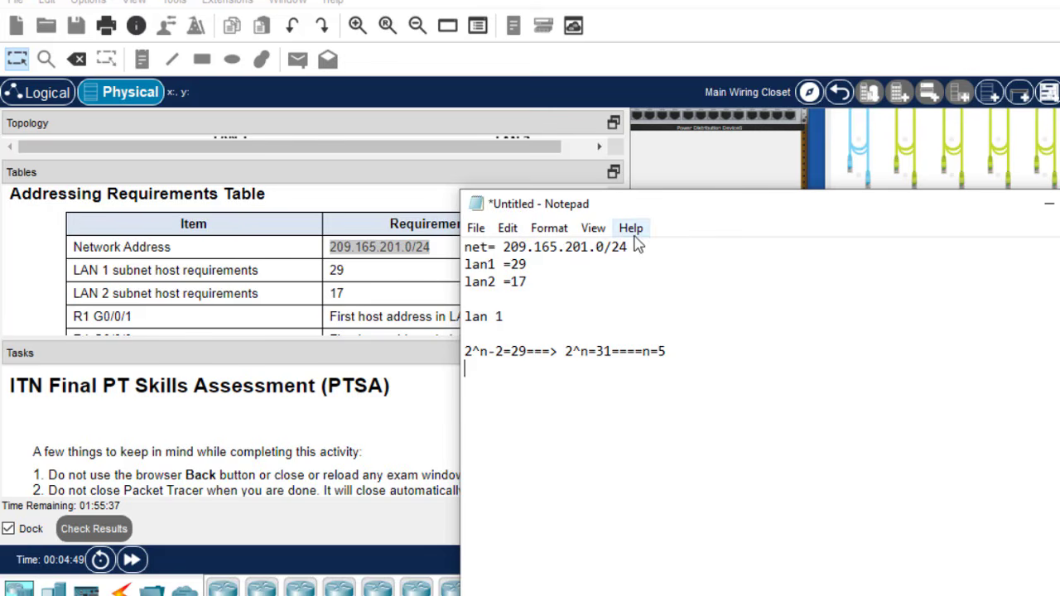
pyautogui.moveTo(630, 246); pyautogui.dragTo(614, 250)
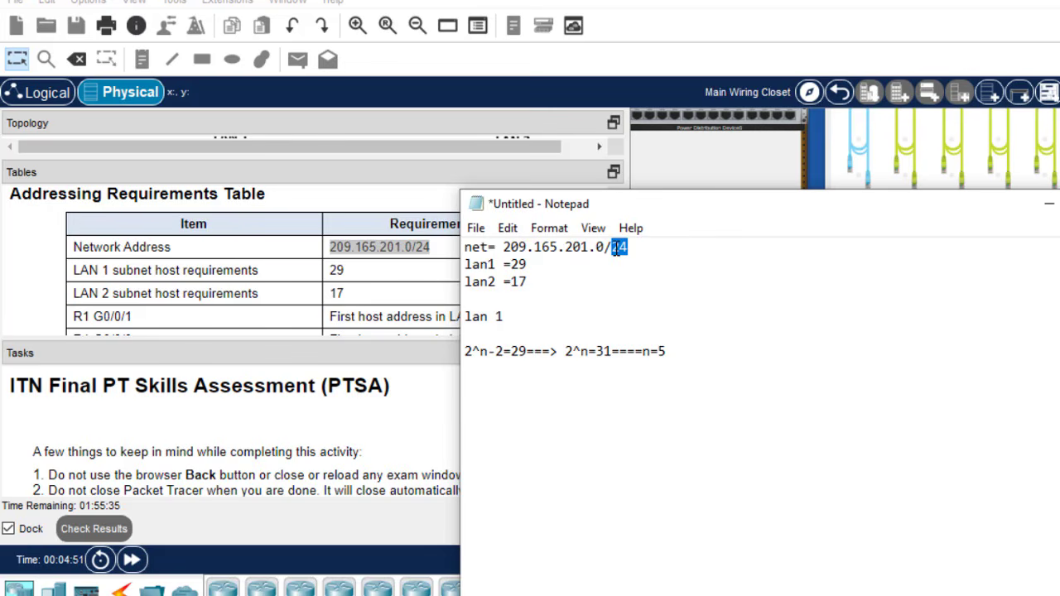
pyautogui.click(469, 378)
pyautogui.moveTo(629, 247); pyautogui.dragTo(606, 250)
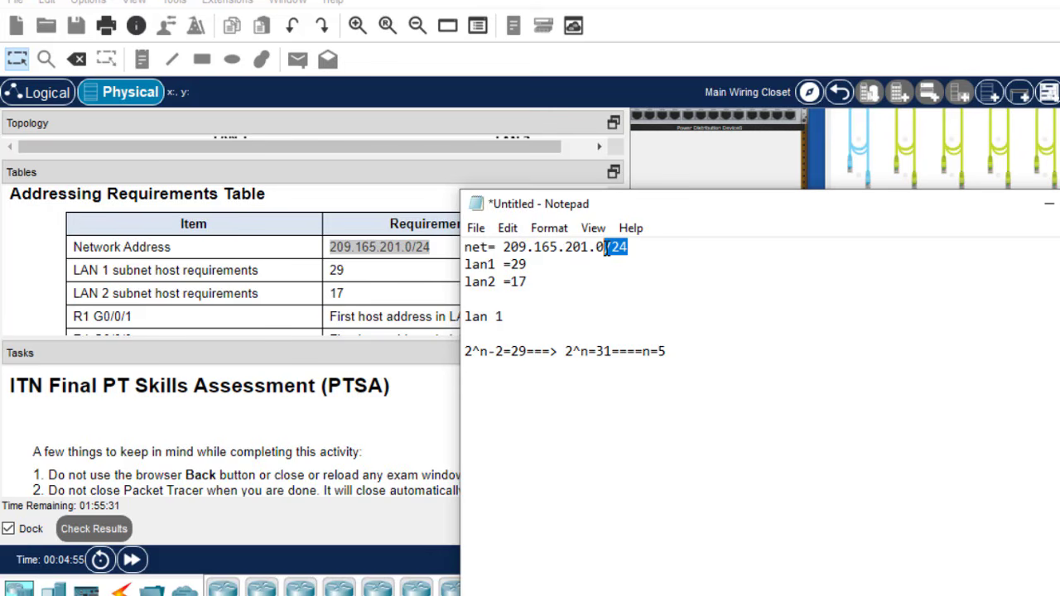
# - Type 11111111.11111111.11111111.00000000 on a new line, copying the octet of ones
pyautogui.click(467, 392)
pyautogui.write('1111')
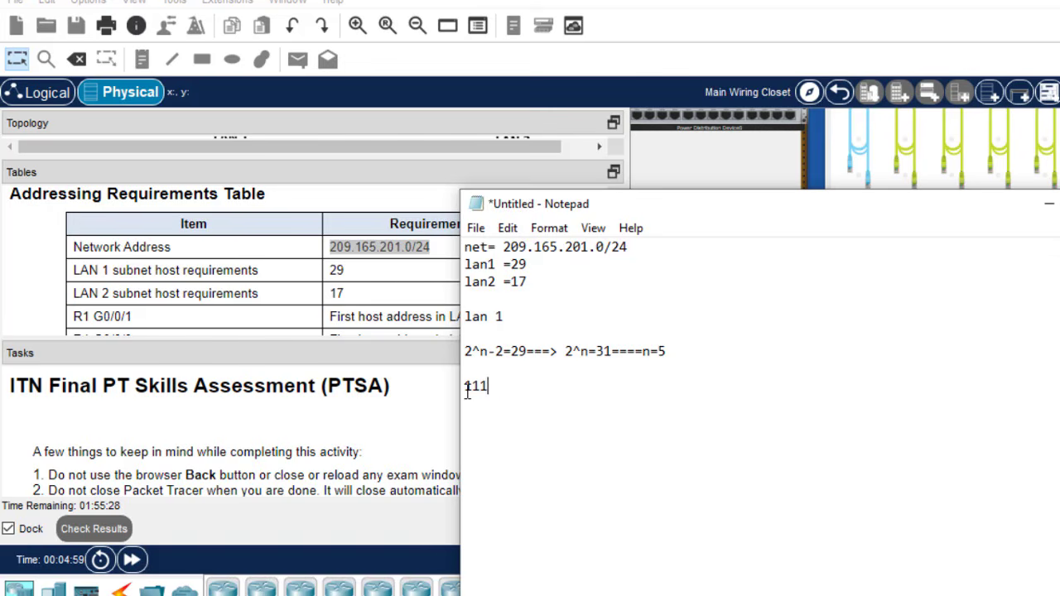
pyautogui.write('1111')
pyautogui.moveTo(534, 389); pyautogui.dragTo(469, 391)
pyautogui.hotkey('ctrl', 'c')
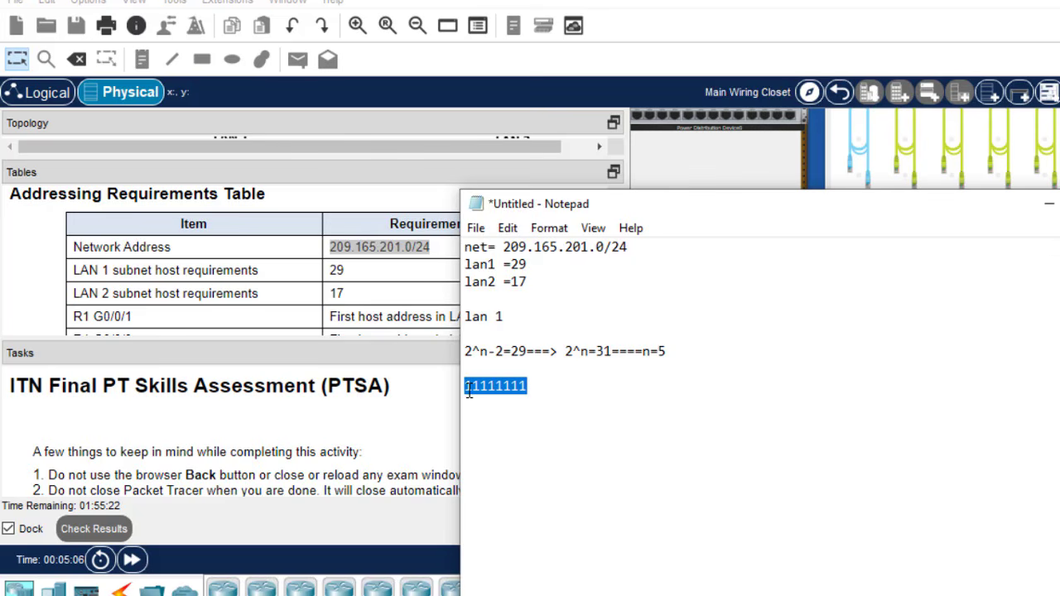
pyautogui.click(536, 393)
pyautogui.write('.')
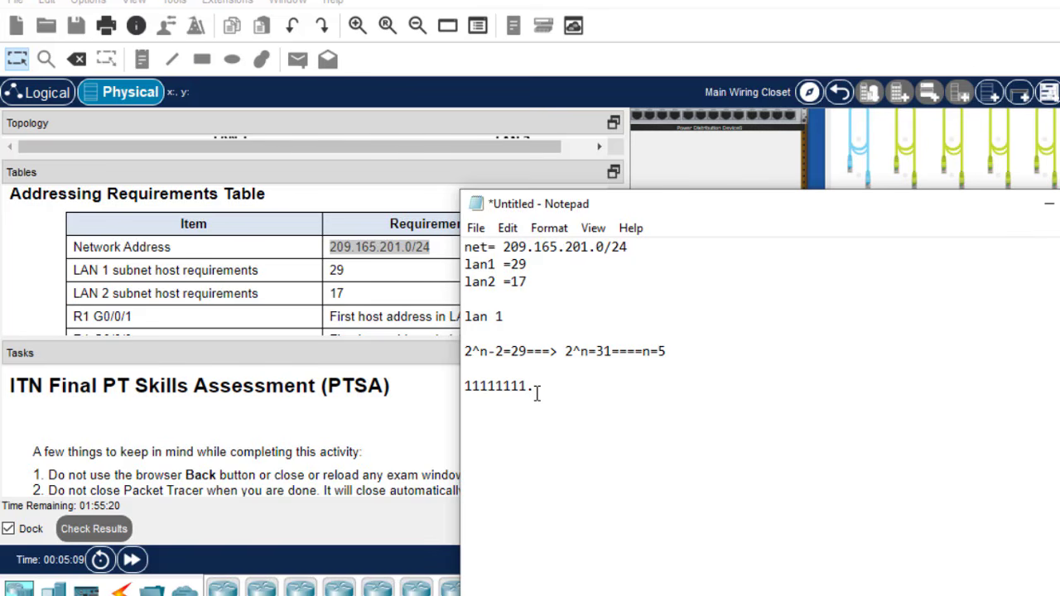
pyautogui.hotkey('ctrl', 'v')
pyautogui.hotkey('ctrl', 'v')
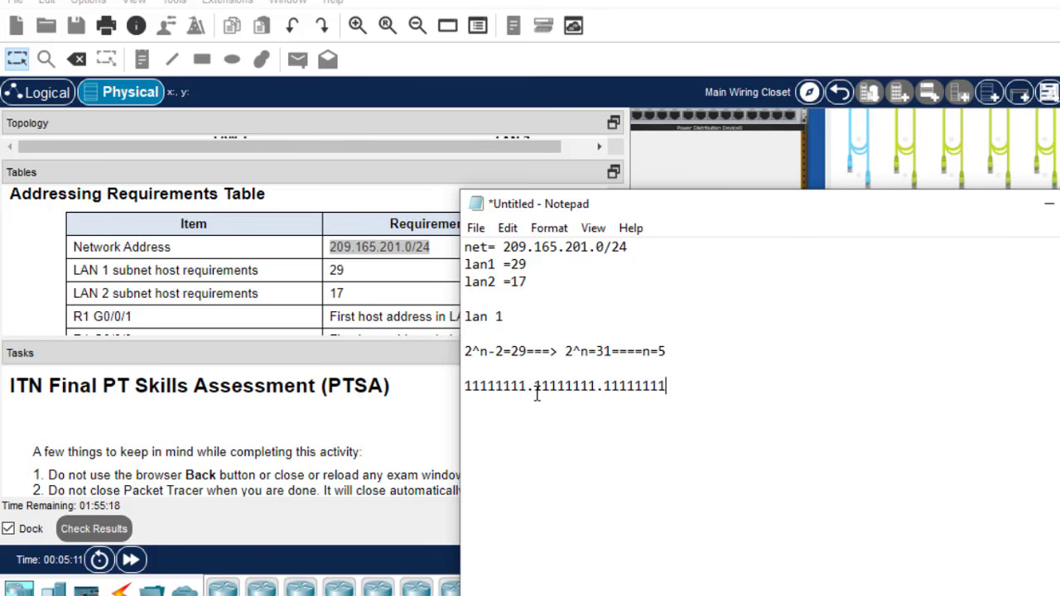
pyautogui.write('.000')
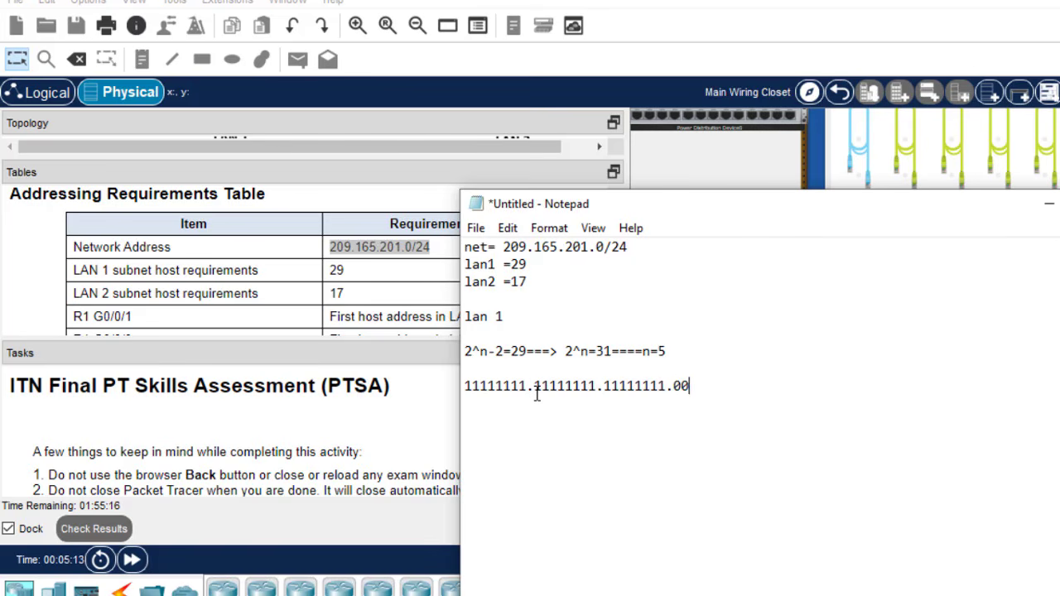
pyautogui.write('00000')
# - Relate the /24 prefix and n=5 to the mask's 24 ones and trailing zeros
pyautogui.moveTo(633, 245); pyautogui.dragTo(603, 247)
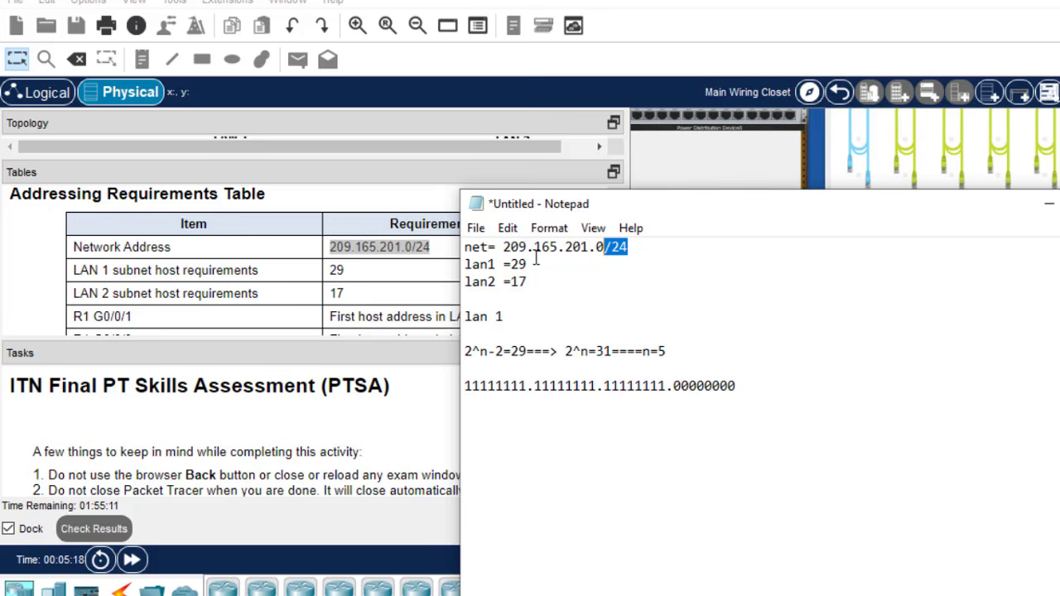
pyautogui.click(638, 252)
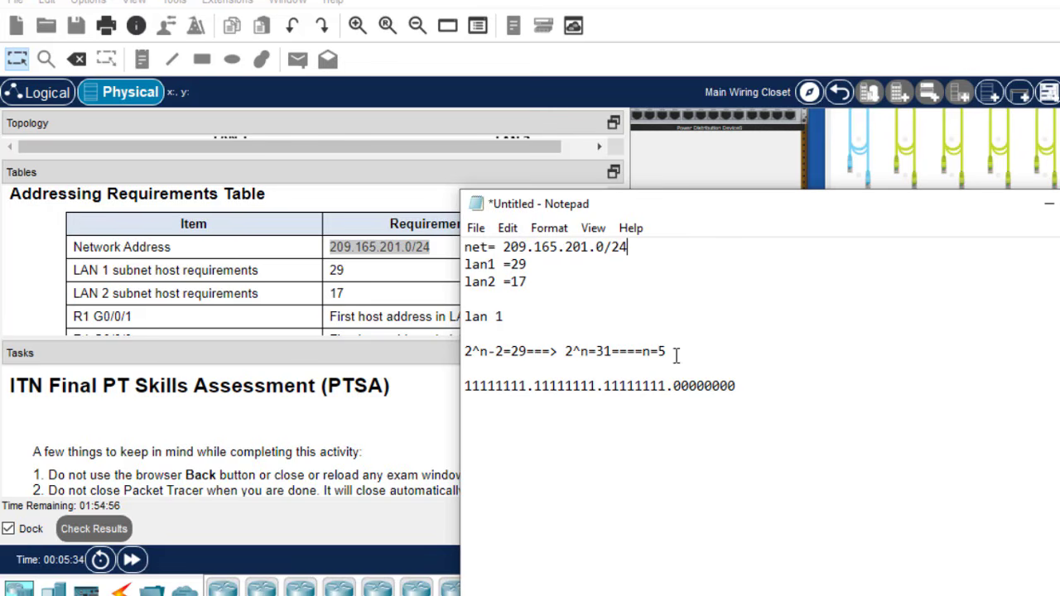
pyautogui.moveTo(669, 352); pyautogui.dragTo(659, 351)
pyautogui.moveTo(465, 386); pyautogui.dragTo(667, 386)
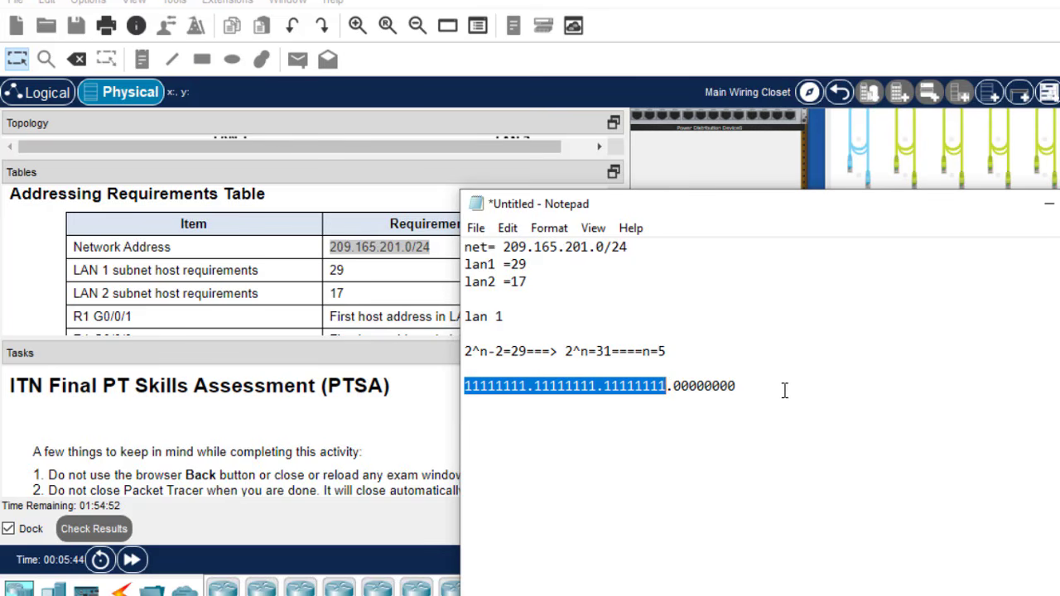
pyautogui.moveTo(764, 389); pyautogui.dragTo(690, 391)
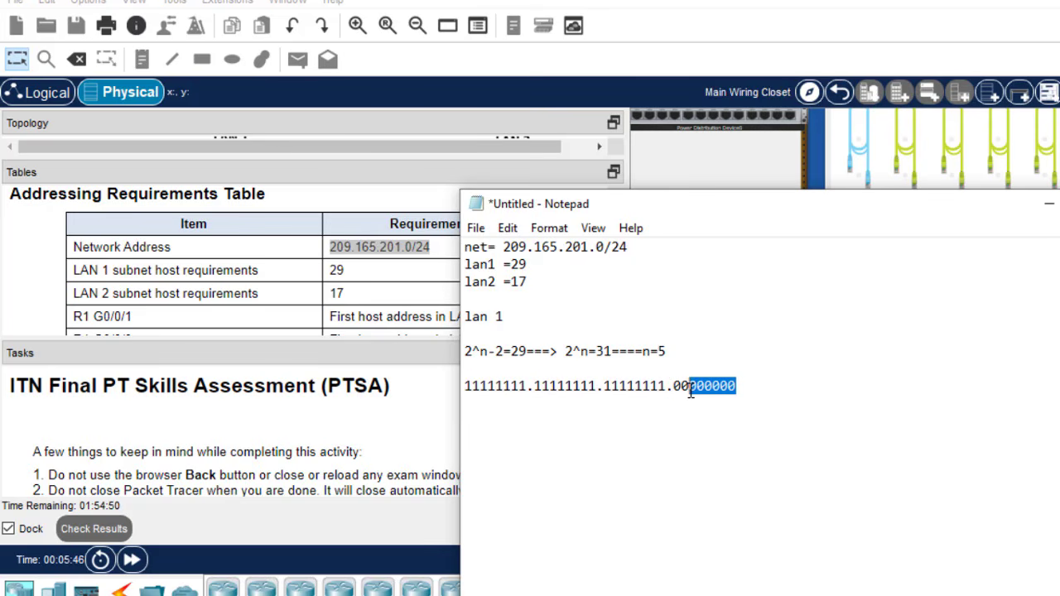
pyautogui.click(667, 351)
pyautogui.moveTo(667, 351); pyautogui.dragTo(659, 352)
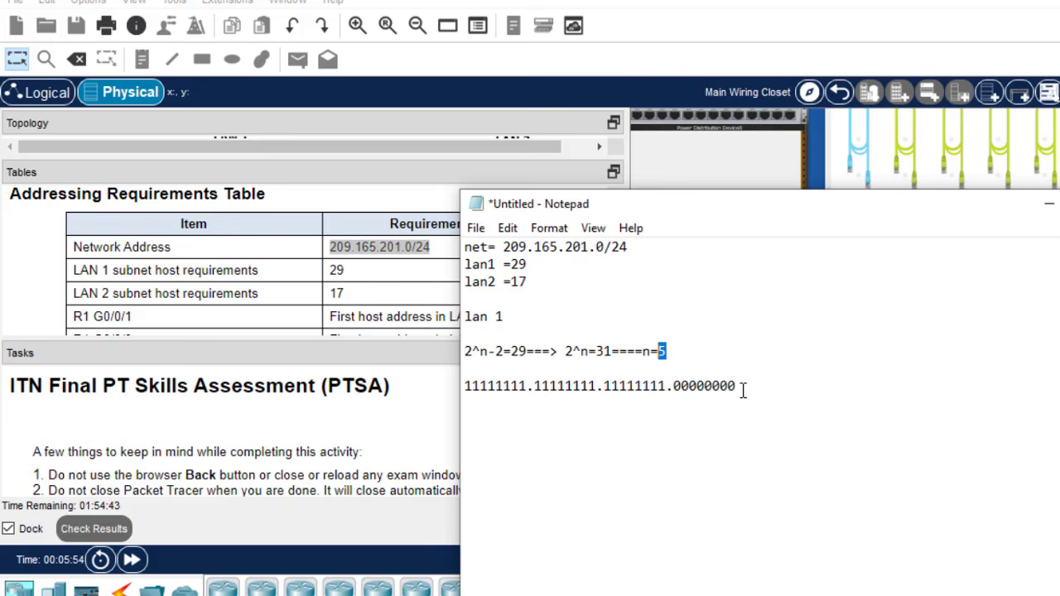
pyautogui.moveTo(743, 391); pyautogui.dragTo(484, 387)
pyautogui.hotkey('ctrl', 'c')
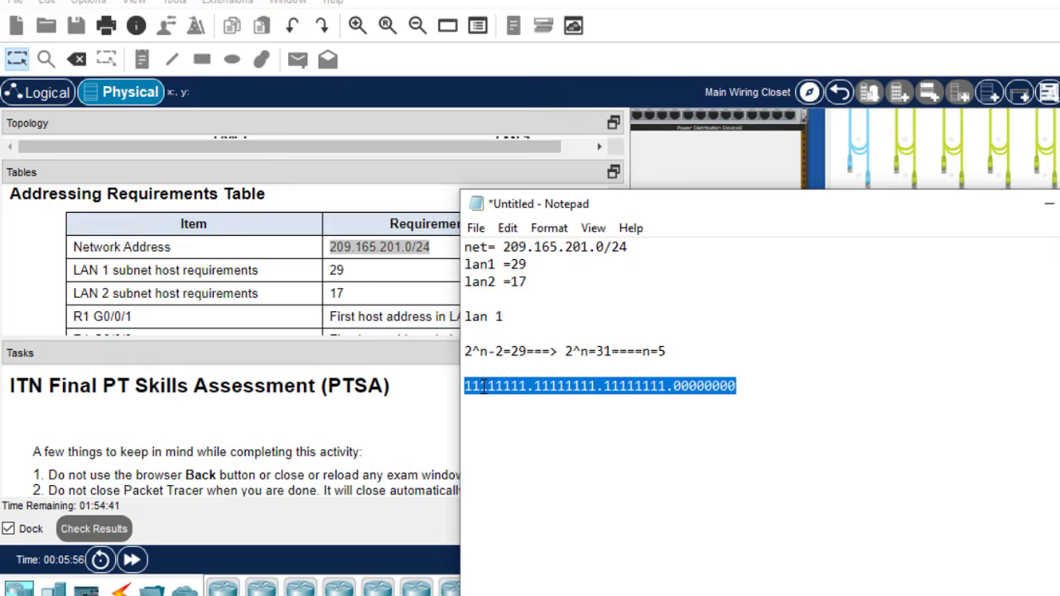
pyautogui.click(761, 387)
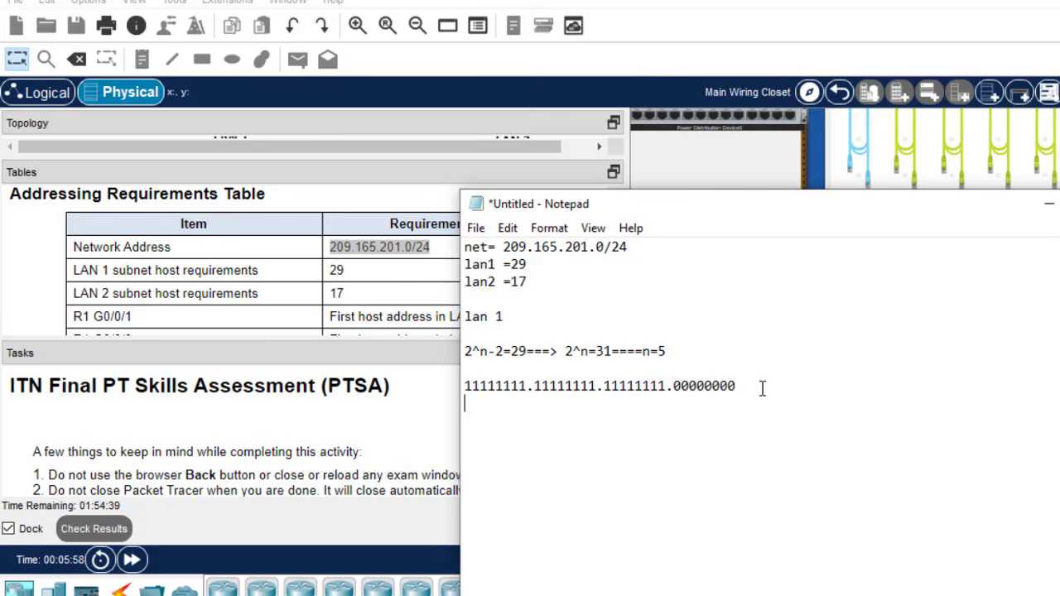
# - Paste a copy of the binary mask and change its last octet to 11100000
pyautogui.hotkey('ctrl', 'v')
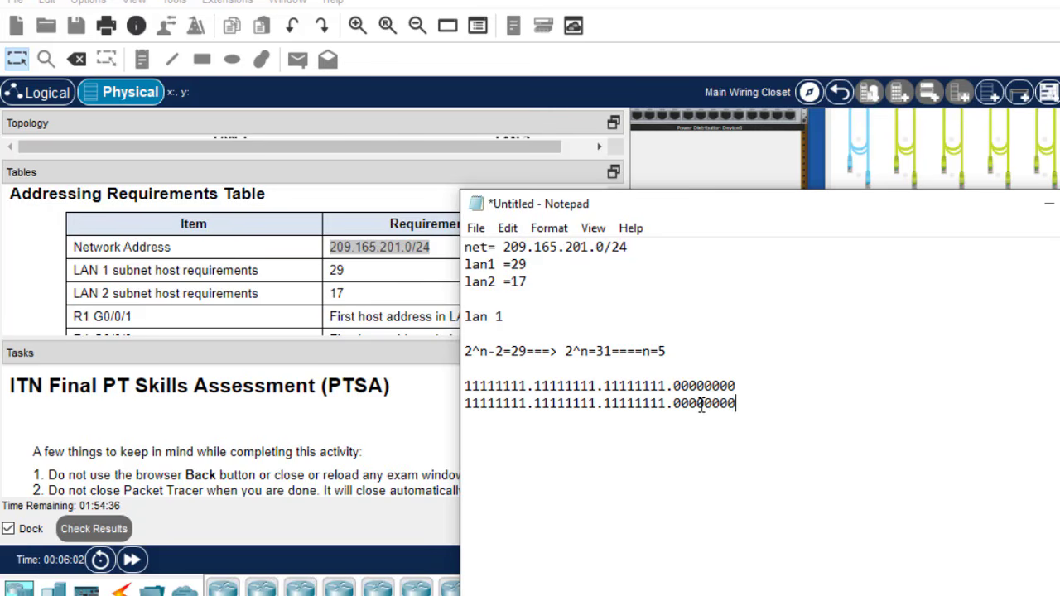
pyautogui.moveTo(696, 403); pyautogui.dragTo(737, 404)
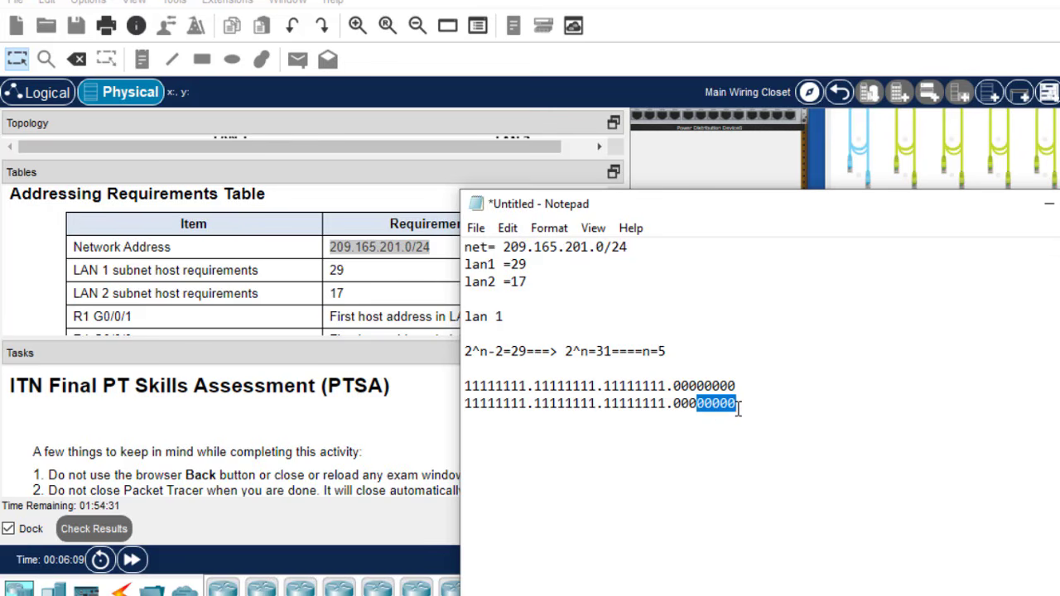
pyautogui.click(696, 404)
pyautogui.doubleClick(677, 403)
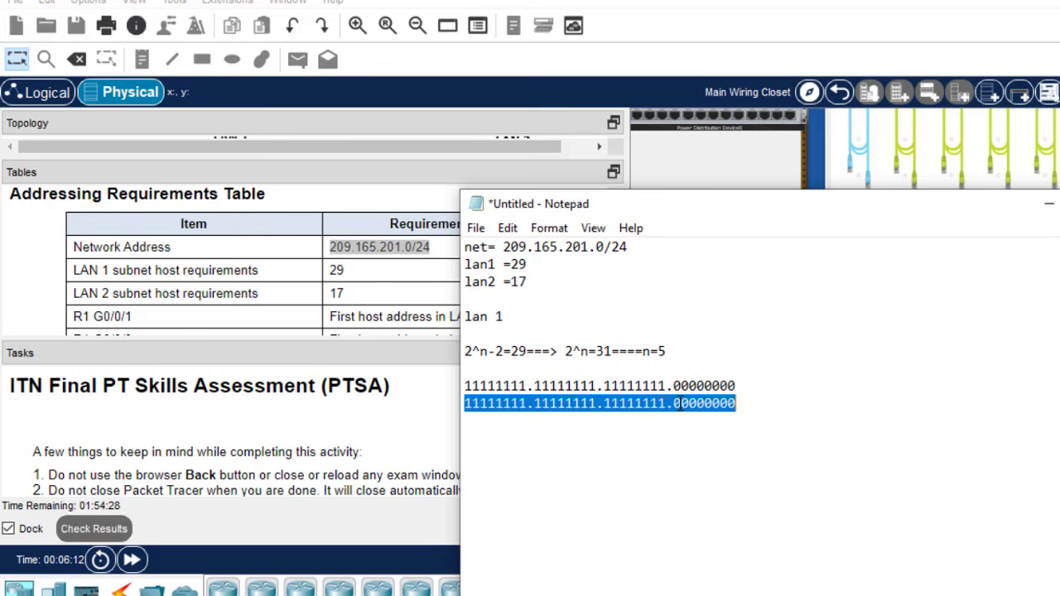
pyautogui.click(678, 403)
pyautogui.moveTo(697, 403); pyautogui.dragTo(676, 404)
pyautogui.write('111')
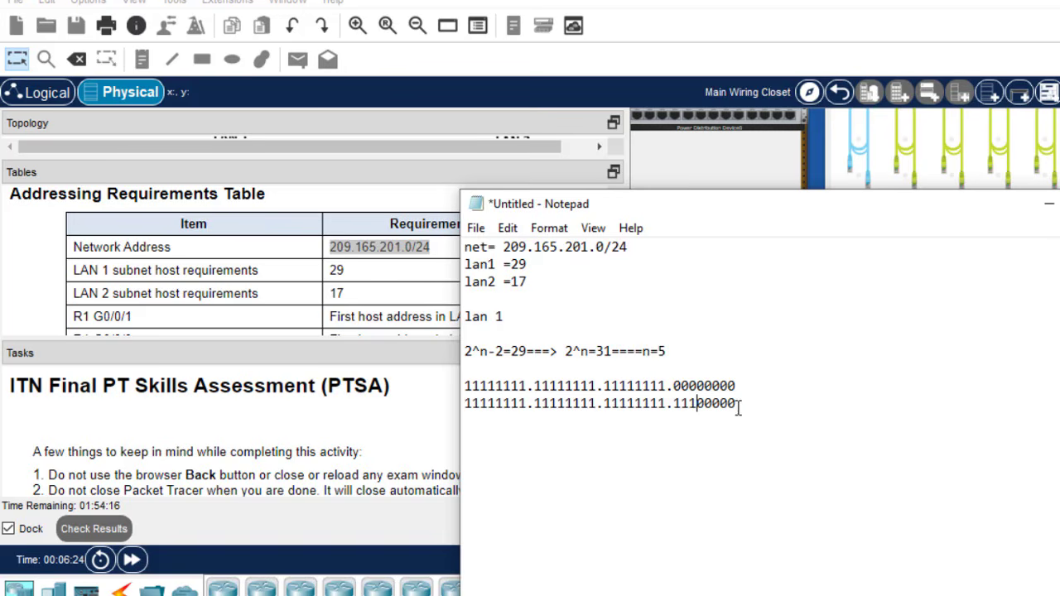
pyautogui.moveTo(740, 404); pyautogui.dragTo(464, 416)
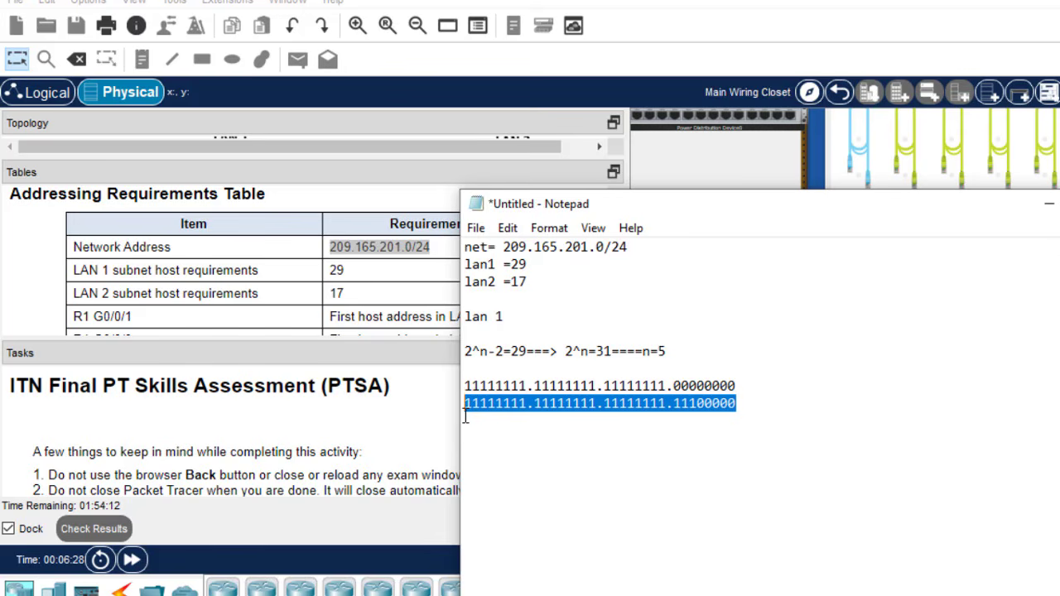
# - Start the decimal mask after the binary line, typing = 255.255.255
pyautogui.click(750, 408)
pyautogui.write('= ')
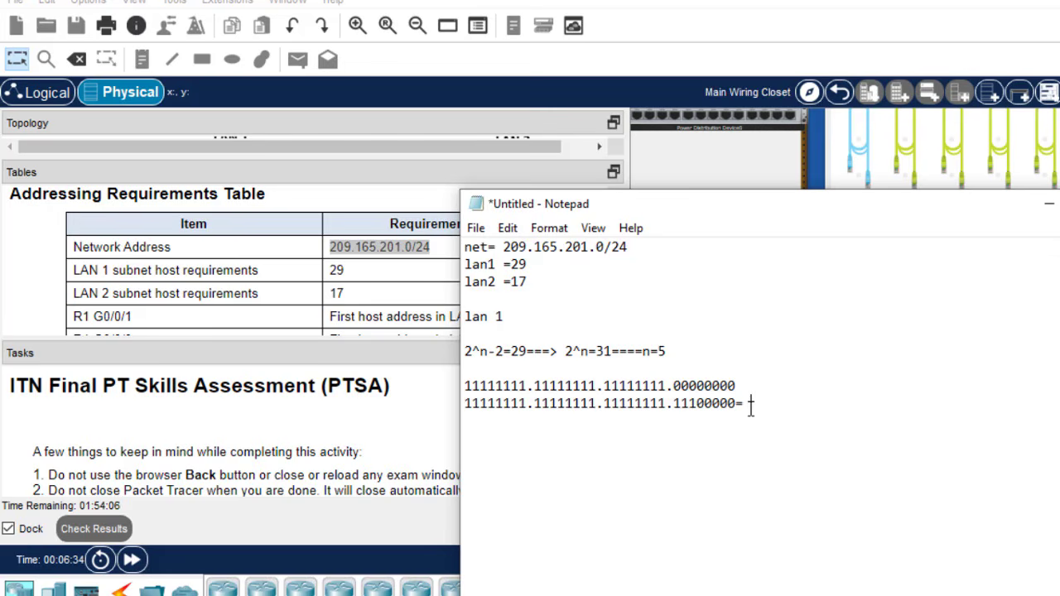
pyautogui.write('255.255.255')
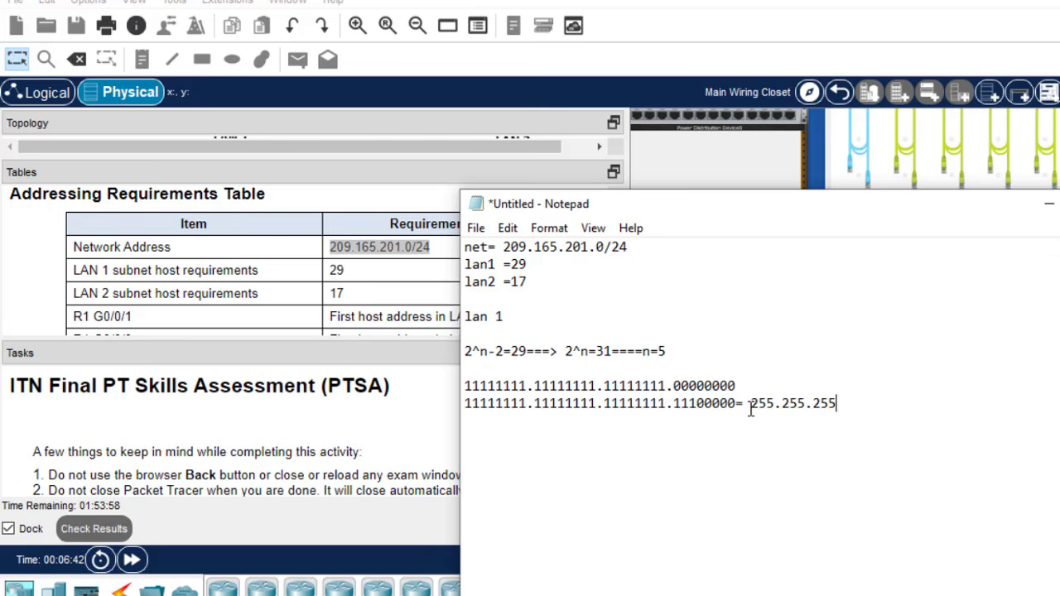
pyautogui.write('.')
# - Point out the three borrowed bits and finish the line with 224=/27
pyautogui.moveTo(674, 404)
pyautogui.mouseDown()
pyautogui.moveTo(701, 404)
pyautogui.moveTo(685, 405)
pyautogui.mouseUp()
pyautogui.click(676, 404)
pyautogui.click(691, 405)
pyautogui.doubleClick(691, 406)
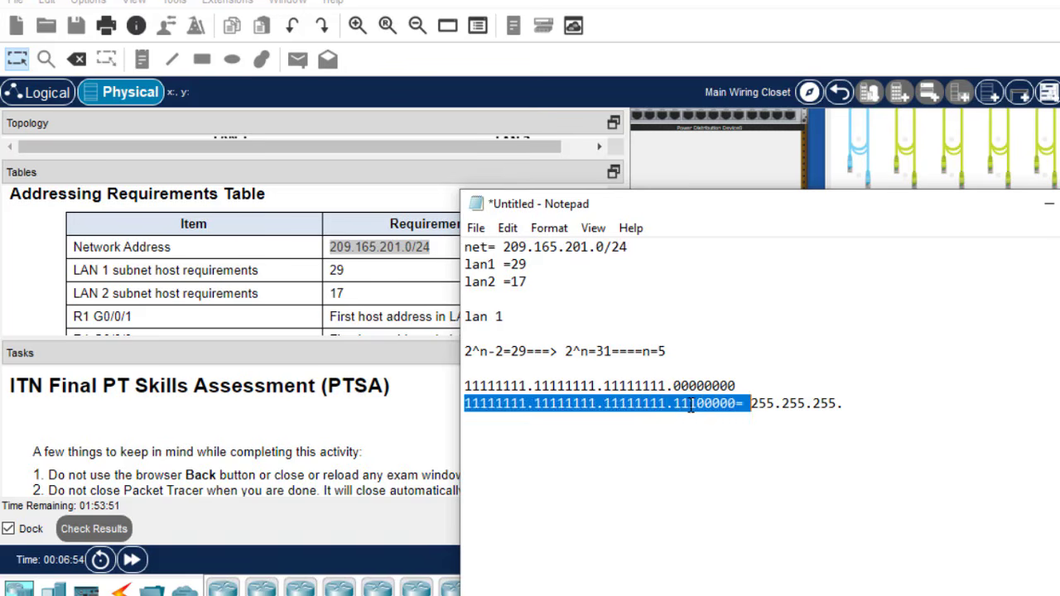
pyautogui.click(691, 405)
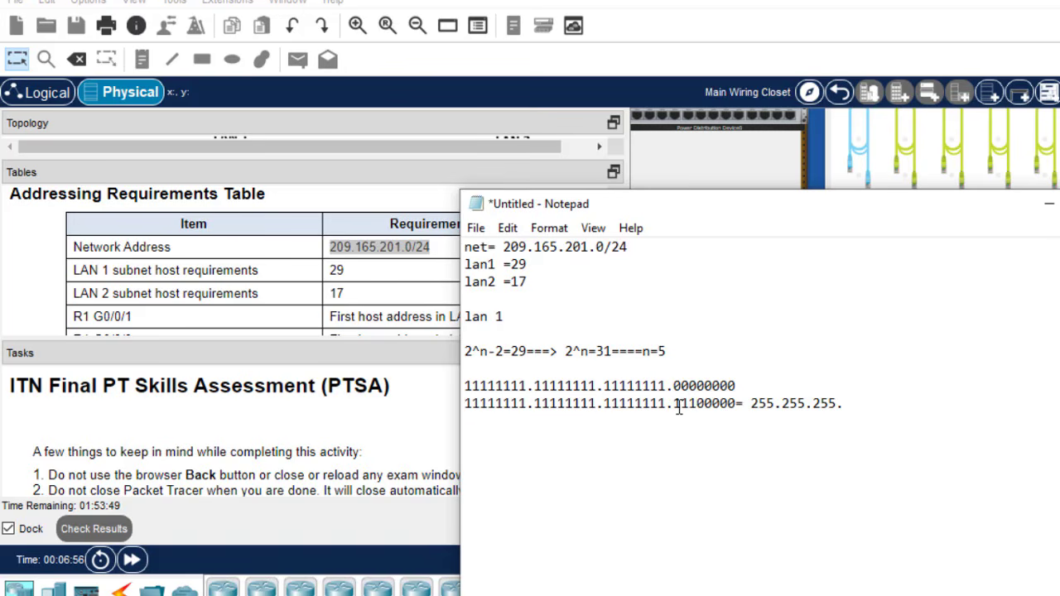
pyautogui.click(846, 403)
pyautogui.write('224=/27')
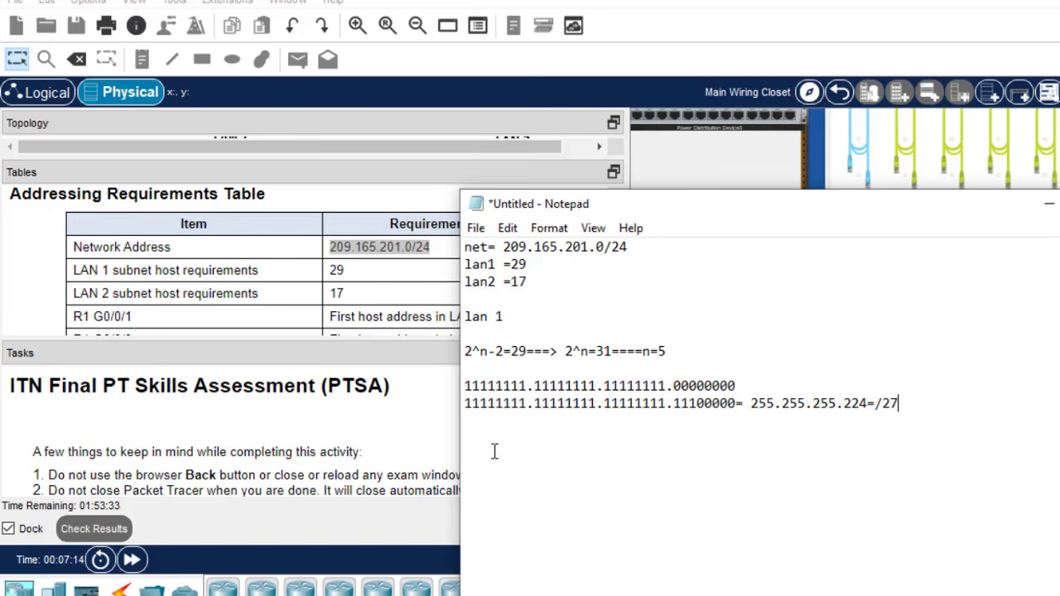
# - Copy 209.165.201.0/24 onto the line below the mask and change its prefix to /27
pyautogui.click(914, 406)
pyautogui.moveTo(605, 249); pyautogui.dragTo(500, 253)
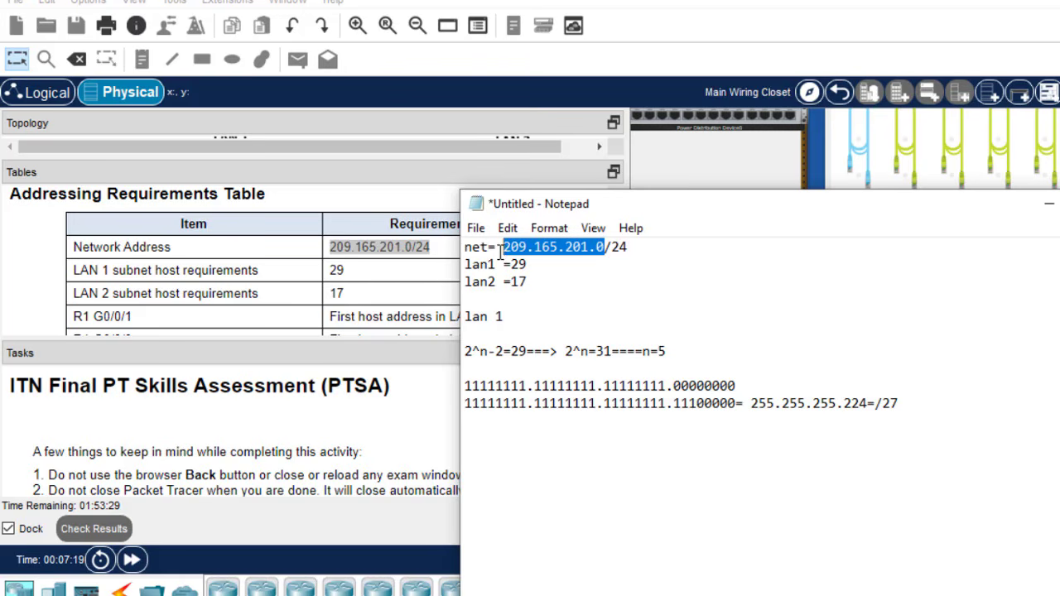
pyautogui.click(628, 247)
pyautogui.moveTo(628, 247); pyautogui.dragTo(502, 248)
pyautogui.hotkey('ctrl', 'c')
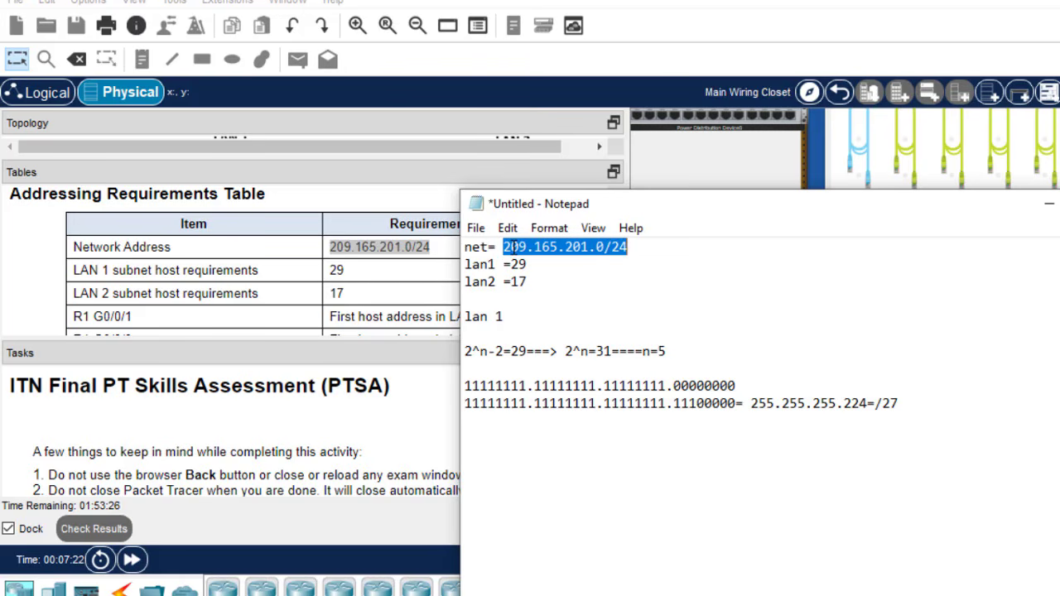
pyautogui.click(486, 431)
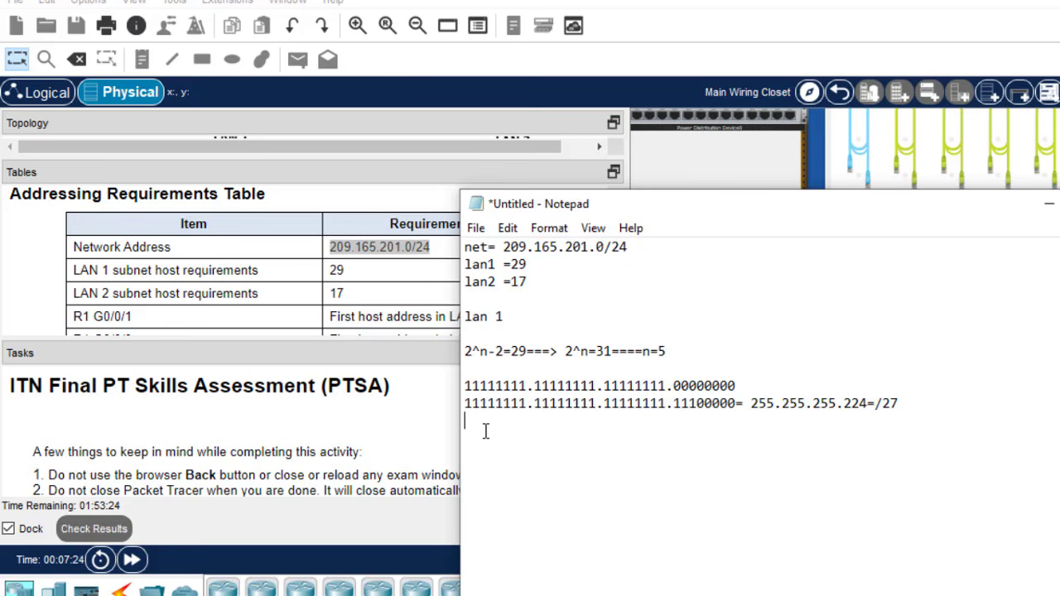
pyautogui.hotkey('ctrl', 'v')
pyautogui.press('BackSpace')
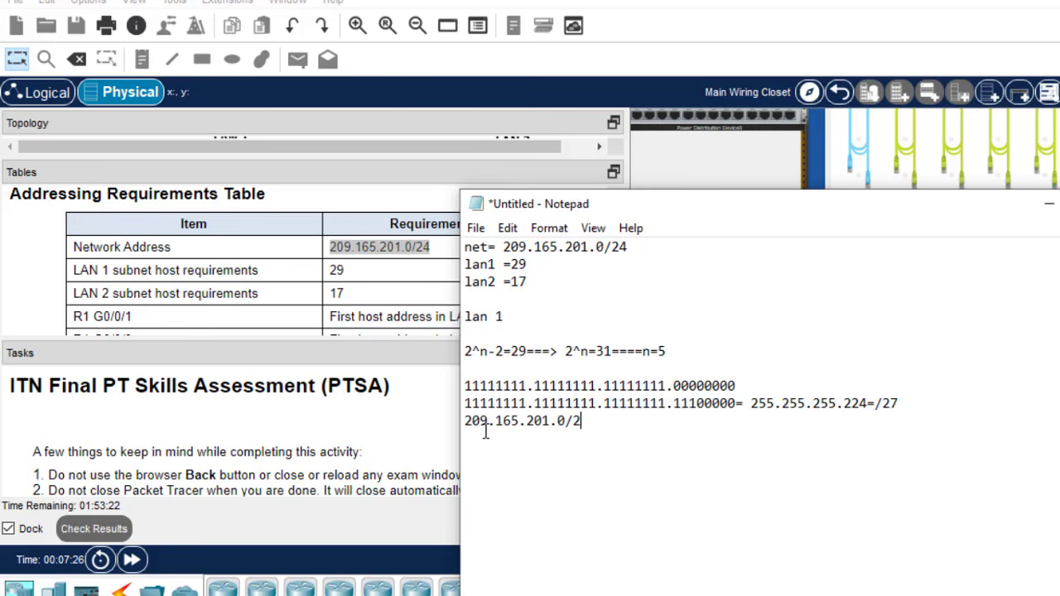
pyautogui.write('7')
# - Insert a blank line above 209.165.201.0/27 and check it against the /27 mask and 29-host requirement
pyautogui.click(465, 421)
pyautogui.press('Return')
pyautogui.moveTo(898, 403); pyautogui.dragTo(878, 403)
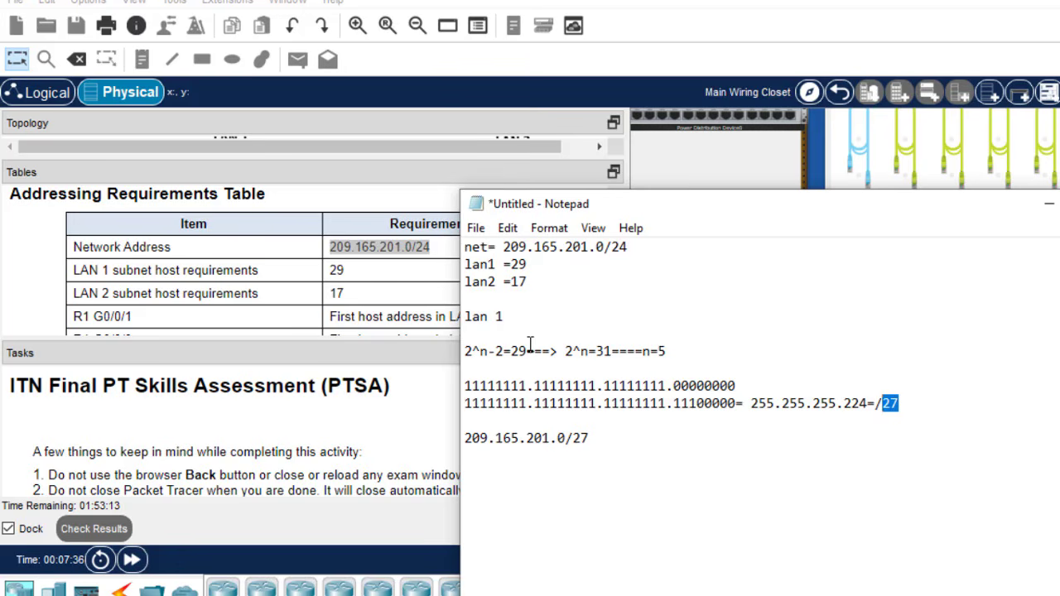
pyautogui.moveTo(527, 352); pyautogui.dragTo(512, 352)
pyautogui.click(602, 432)
# - Add a 'lan 2' heading and examine the borrowed bits of the binary mask
pyautogui.press('Return')
pyautogui.press('Return')
pyautogui.write('lan 2')
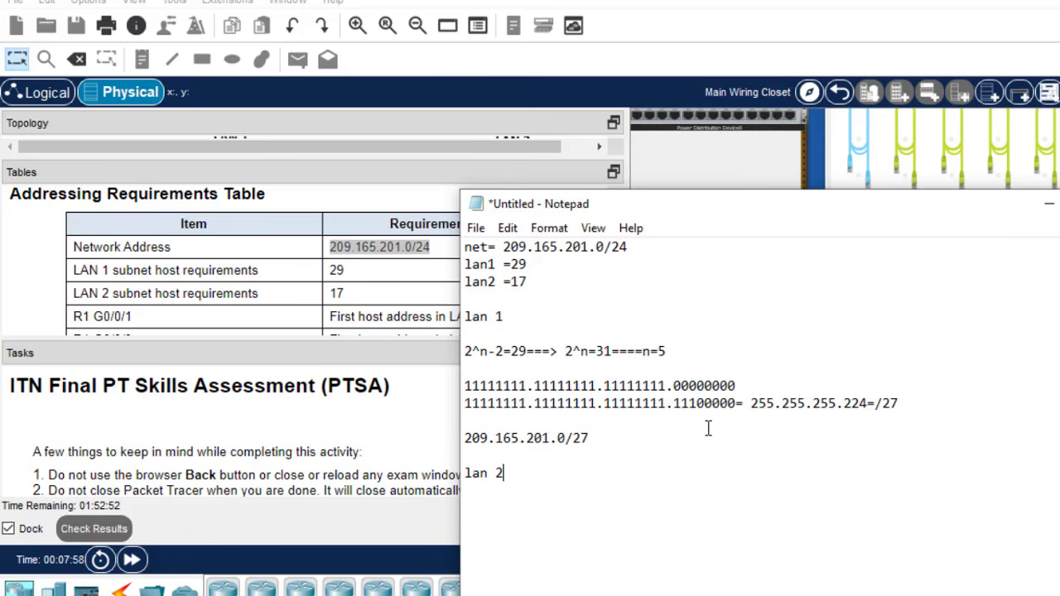
pyautogui.moveTo(696, 406); pyautogui.dragTo(689, 406)
pyautogui.click(681, 414)
pyautogui.click(724, 403)
pyautogui.moveTo(687, 404); pyautogui.dragTo(696, 403)
pyautogui.click(694, 404)
pyautogui.click(679, 403)
pyautogui.moveTo(680, 403); pyautogui.dragTo(672, 403)
pyautogui.click(688, 403)
pyautogui.moveTo(698, 403); pyautogui.dragTo(689, 404)
pyautogui.click(693, 402)
pyautogui.doubleClick(693, 403)
pyautogui.click(694, 403)
pyautogui.moveTo(694, 403); pyautogui.dragTo(688, 404)
# - Copy 209.165.201.0 below the lan 2 heading and change it to 209.165.201.32
pyautogui.moveTo(600, 438); pyautogui.dragTo(465, 440)
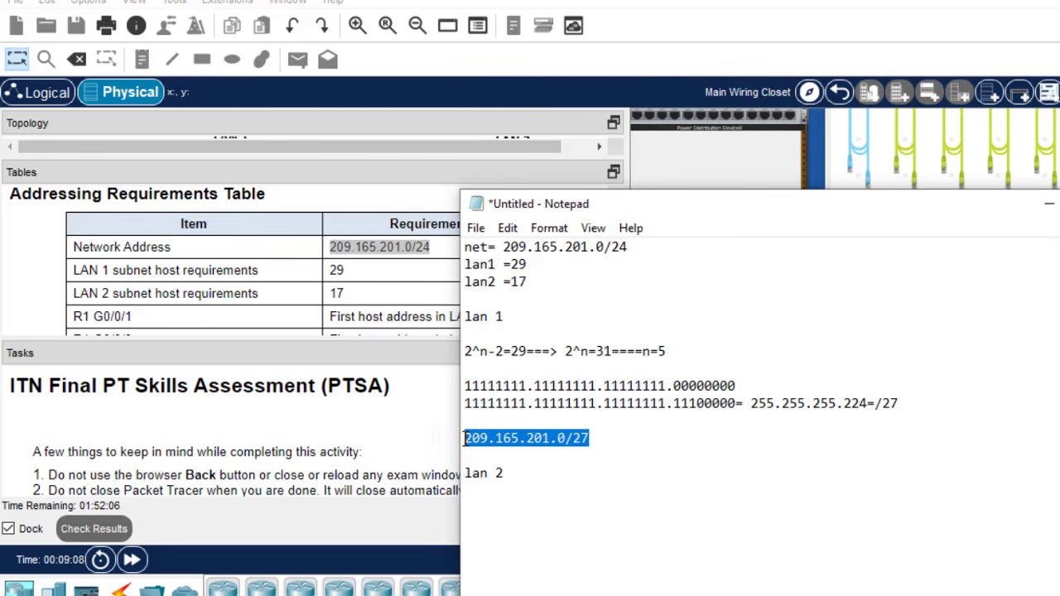
pyautogui.doubleClick(567, 440)
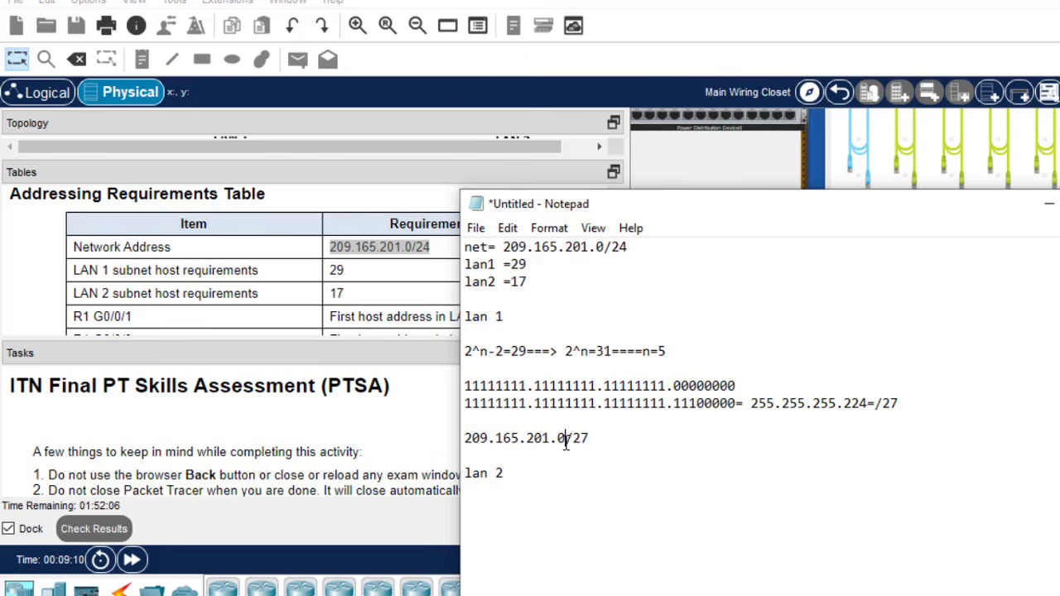
pyautogui.click(568, 437)
pyautogui.moveTo(568, 438); pyautogui.dragTo(469, 437)
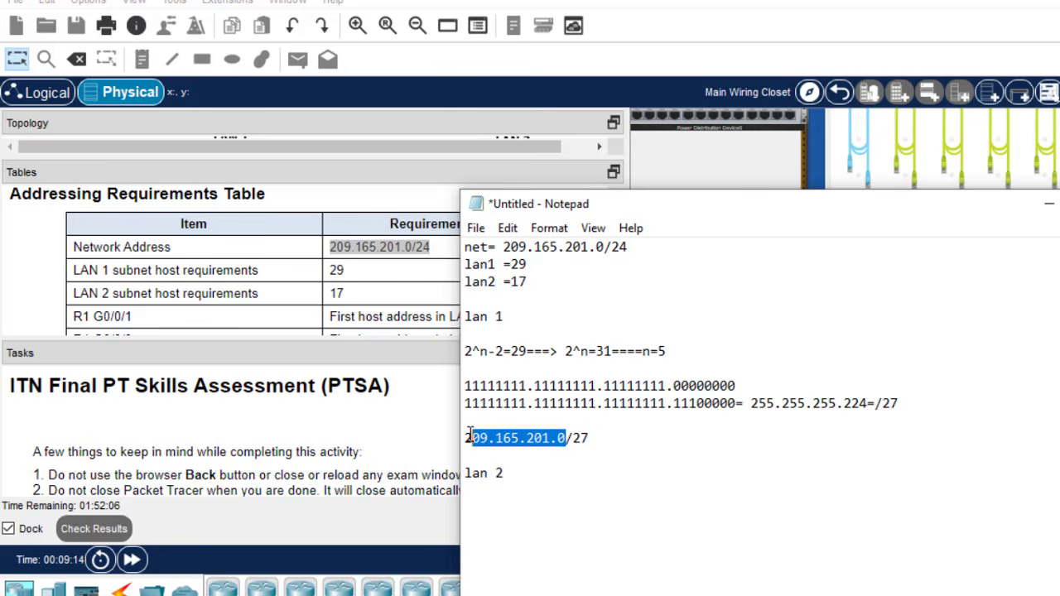
pyautogui.click(563, 437)
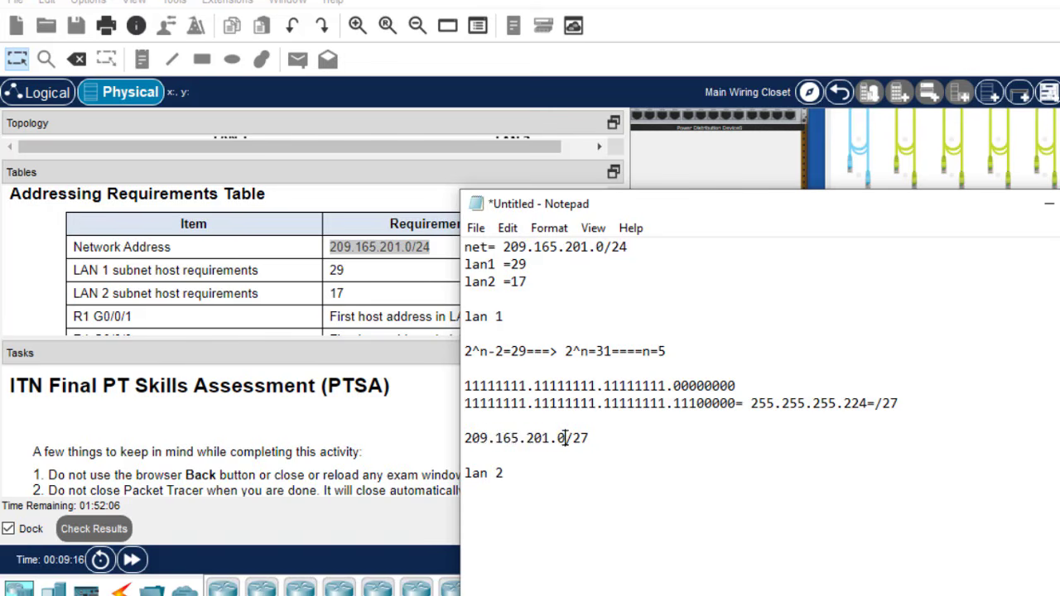
pyautogui.doubleClick(512, 437)
pyautogui.click(478, 437)
pyautogui.moveTo(466, 437); pyautogui.dragTo(565, 439)
pyautogui.hotkey('ctrl', 'c')
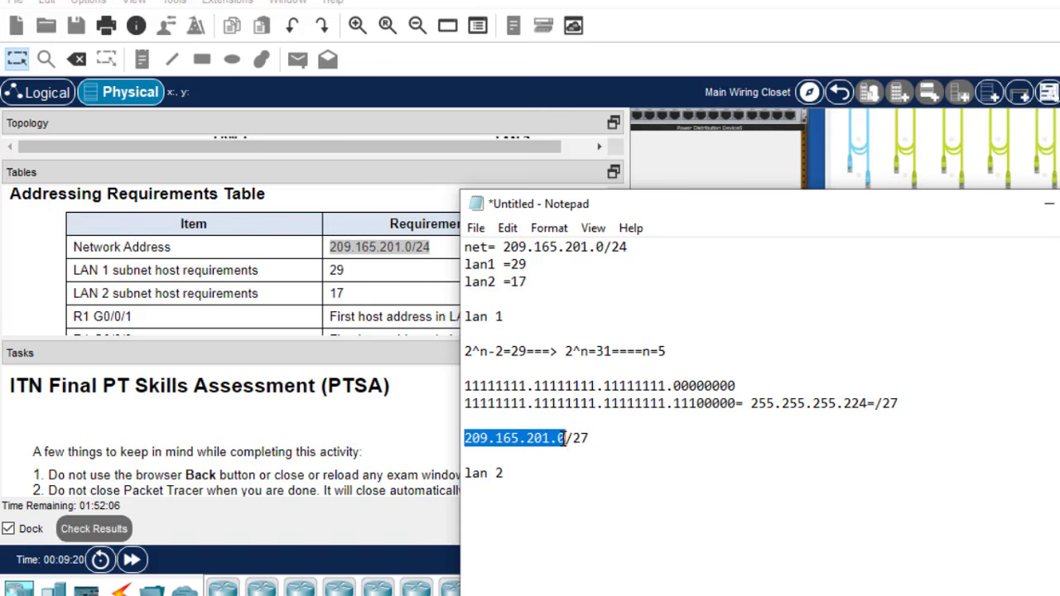
pyautogui.click(608, 439)
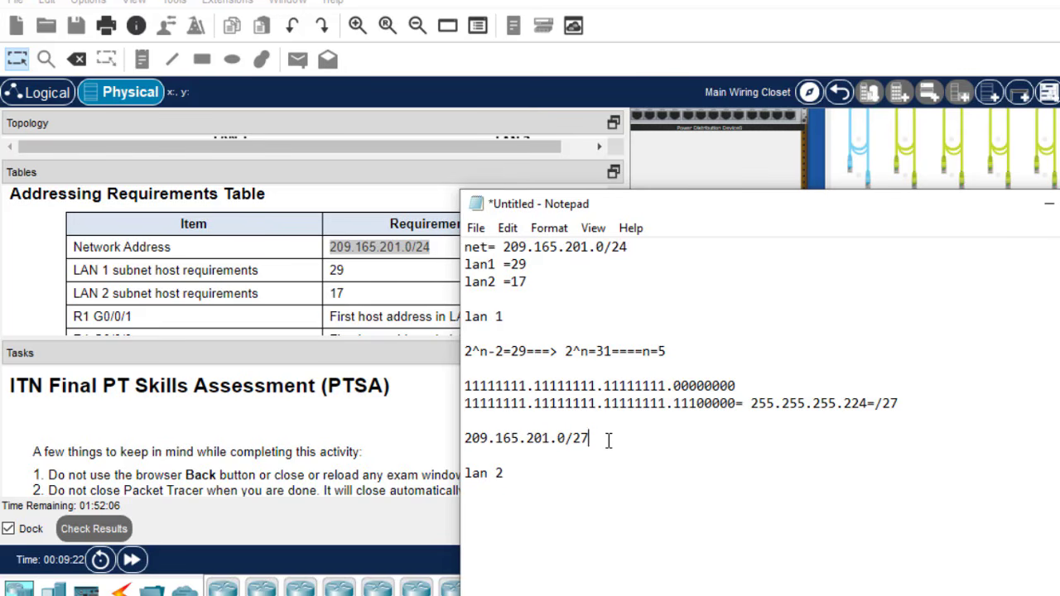
pyautogui.press('Return')
pyautogui.click(530, 495)
pyautogui.hotkey('ctrl', 'v')
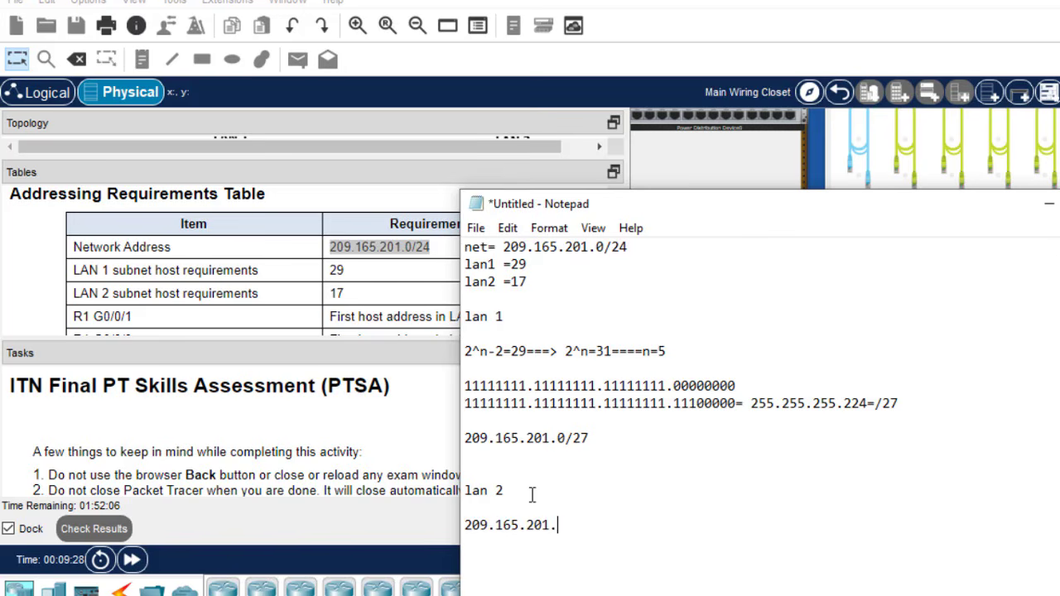
pyautogui.write('32')
# - Copy the host formula 2^n-2=29 onto a new line under 209.165.201.32, removing the 29
pyautogui.moveTo(698, 403); pyautogui.dragTo(693, 403)
pyautogui.click(580, 524)
pyautogui.moveTo(504, 490); pyautogui.dragTo(466, 493)
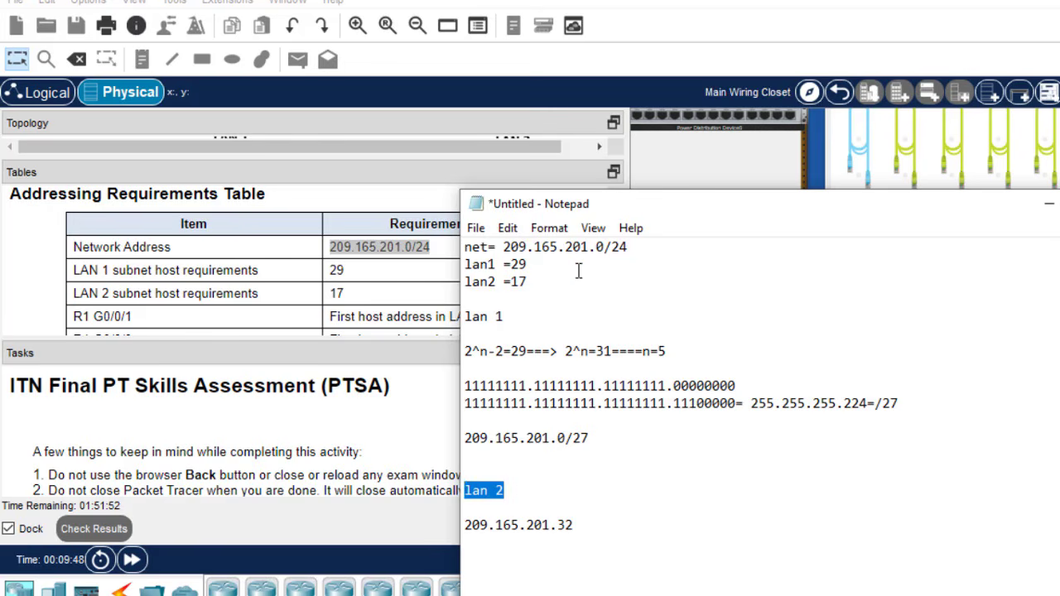
pyautogui.moveTo(529, 282); pyautogui.dragTo(512, 282)
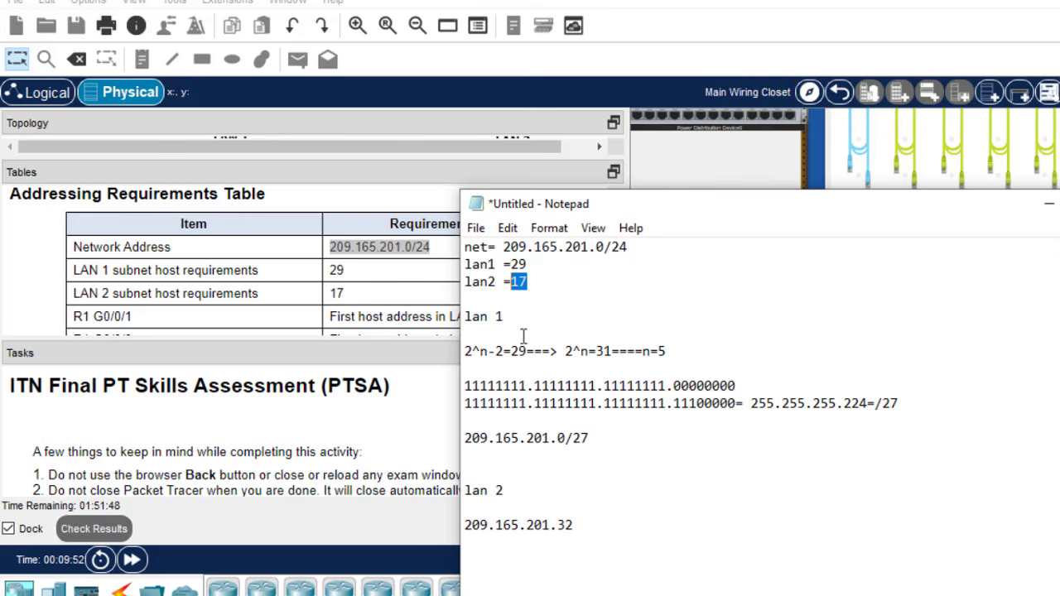
pyautogui.moveTo(528, 351); pyautogui.dragTo(465, 354)
pyautogui.hotkey('ctrl', 'c')
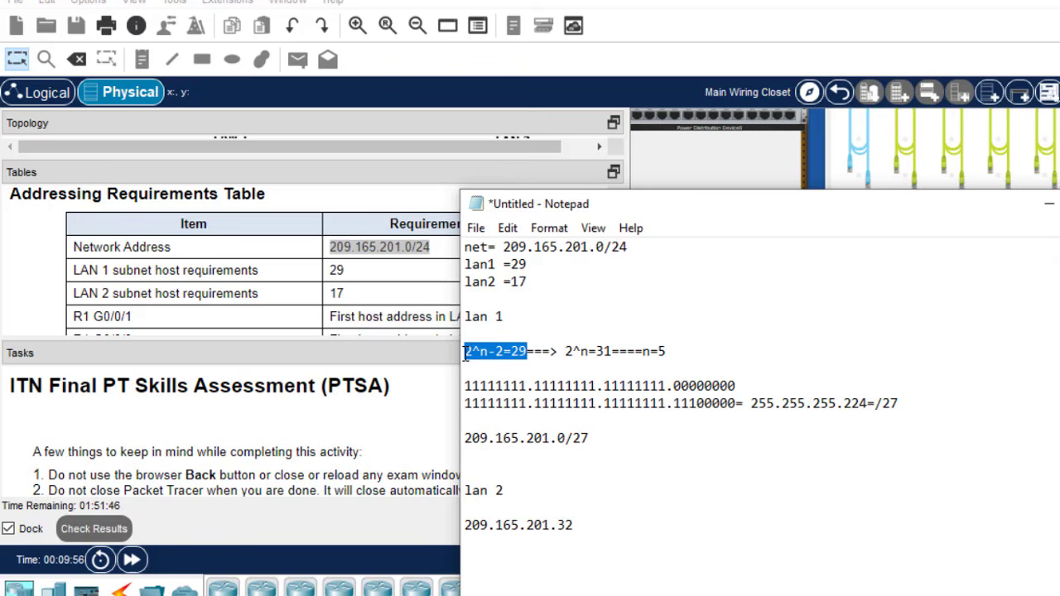
pyautogui.click(583, 525)
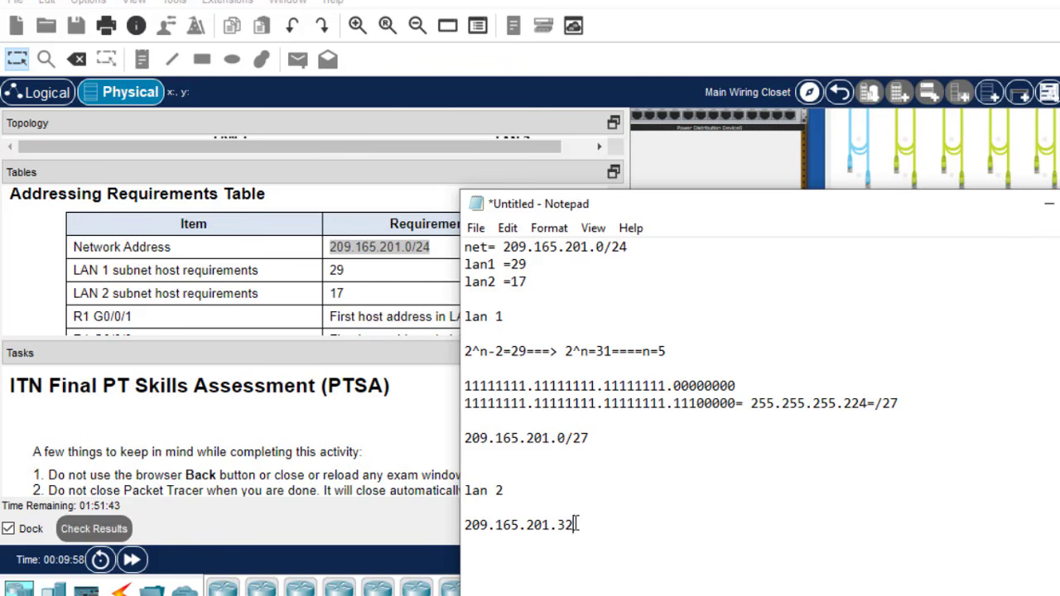
pyautogui.press('Return')
pyautogui.hotkey('ctrl', 'v')
pyautogui.press('BackSpace')
pyautogui.press('BackSpace')
# - Build the LAN 2 line 2^n-2=17===>2^n=19====n= from the pasted lan 1 result
pyautogui.write('17')
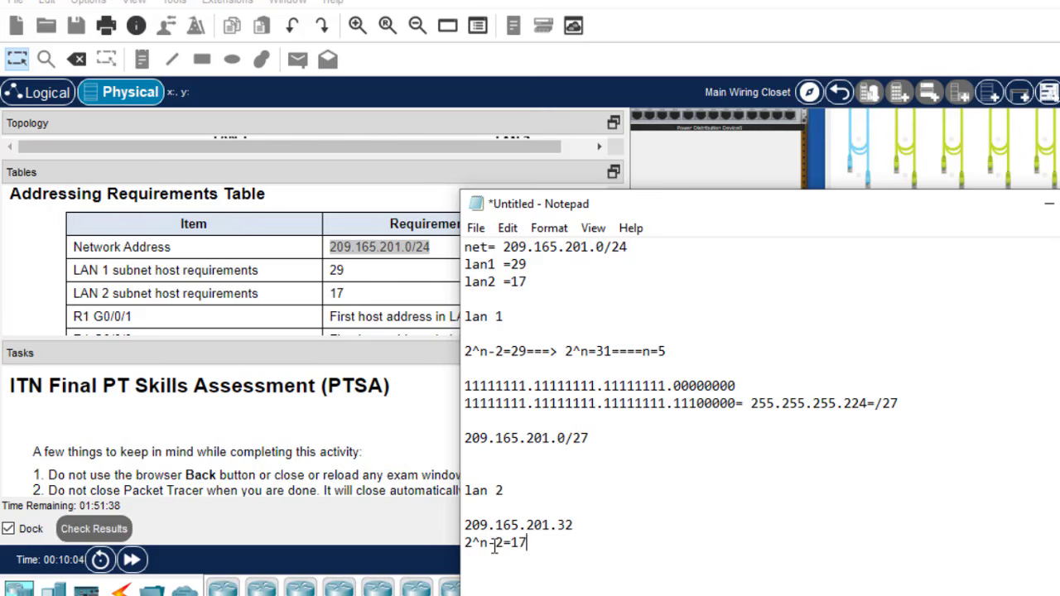
pyautogui.write('==')
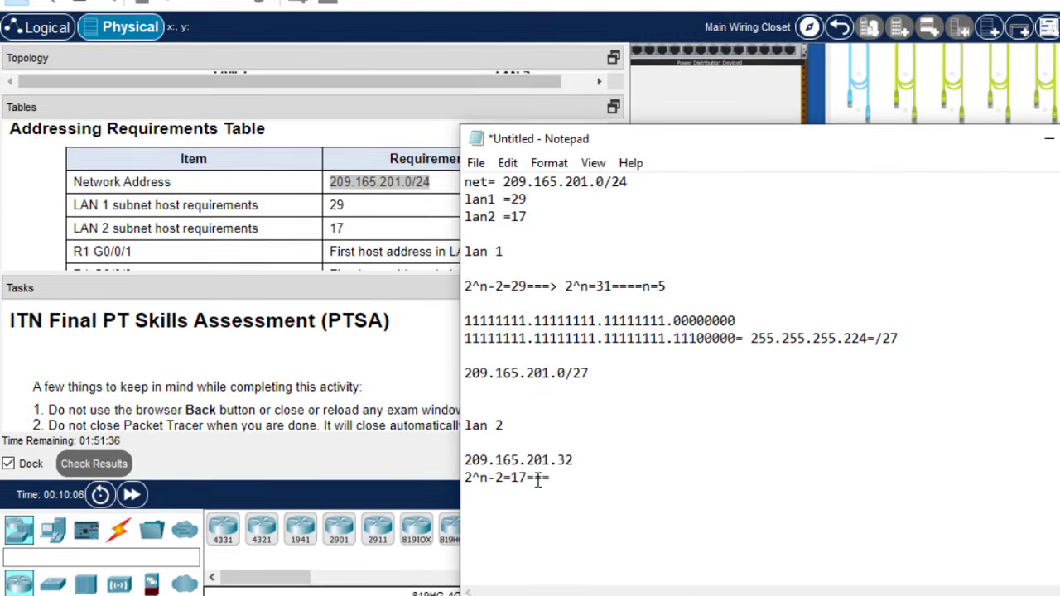
pyautogui.write('=>')
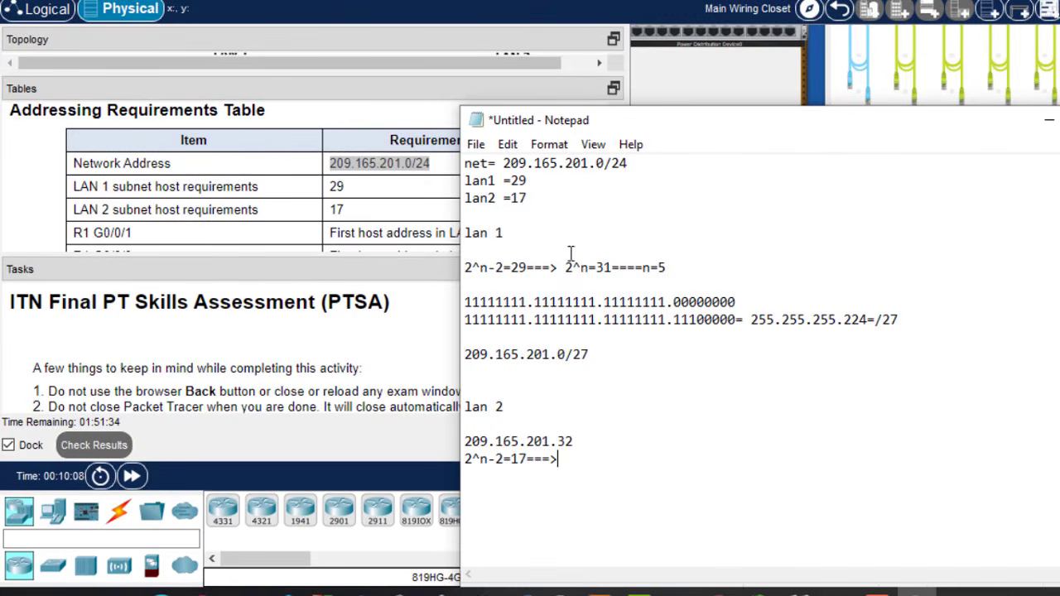
pyautogui.moveTo(567, 266); pyautogui.dragTo(670, 266)
pyautogui.hotkey('ctrl', 'c')
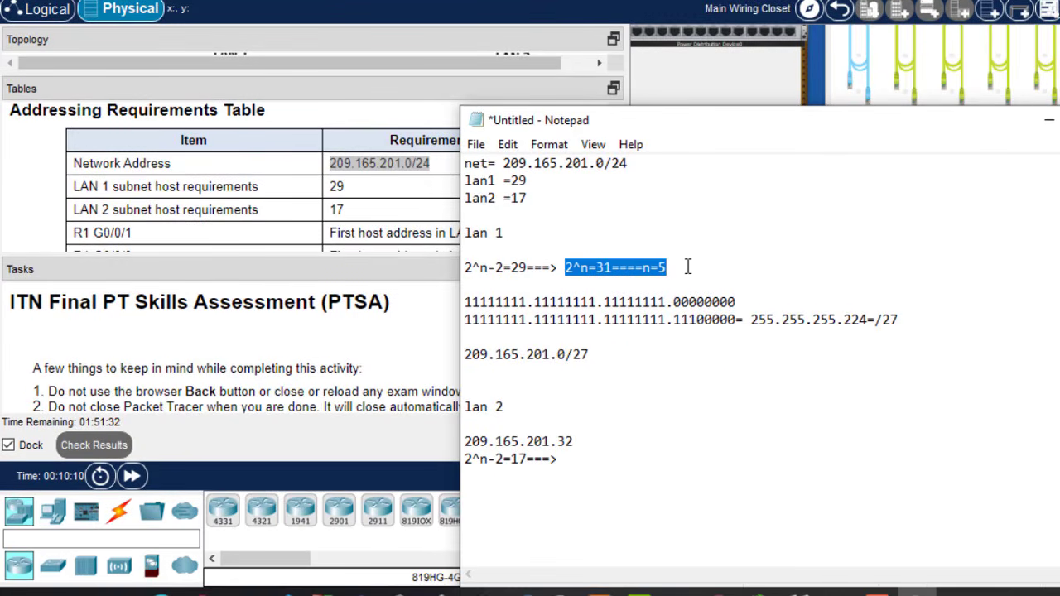
pyautogui.click(582, 460)
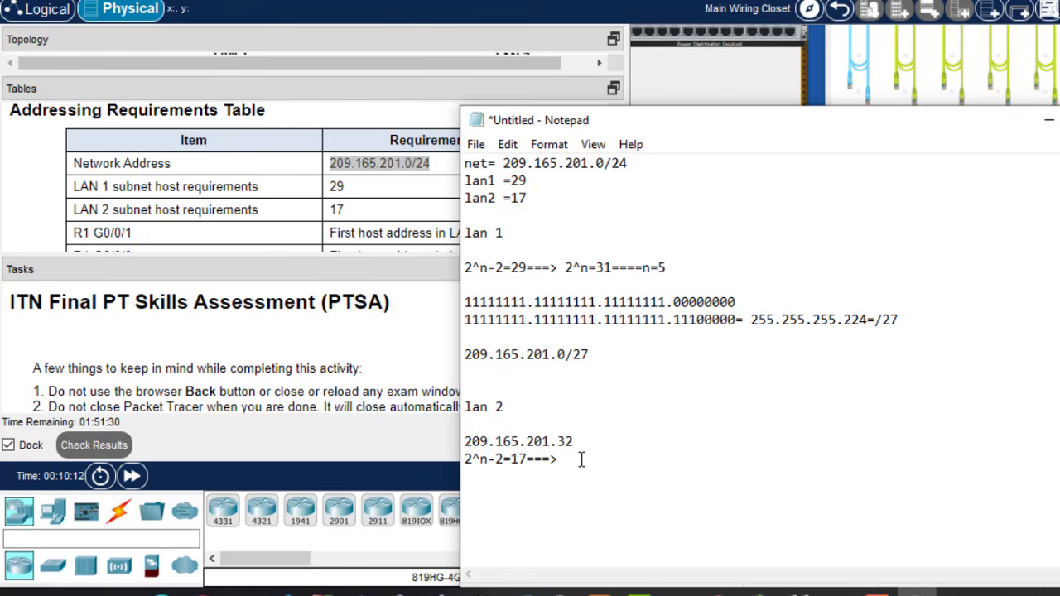
pyautogui.hotkey('ctrl', 'v')
pyautogui.moveTo(606, 461); pyautogui.dragTo(592, 458)
pyautogui.press('BackSpace')
pyautogui.press('BackSpace')
pyautogui.write('19')
pyautogui.click(662, 459)
pyautogui.press('BackSpace')
# - Review the LAN 2 exponent and copy both binary mask lines
pyautogui.moveTo(583, 461); pyautogui.dragTo(576, 461)
pyautogui.click(603, 459)
pyautogui.click(577, 460)
pyautogui.doubleClick(577, 461)
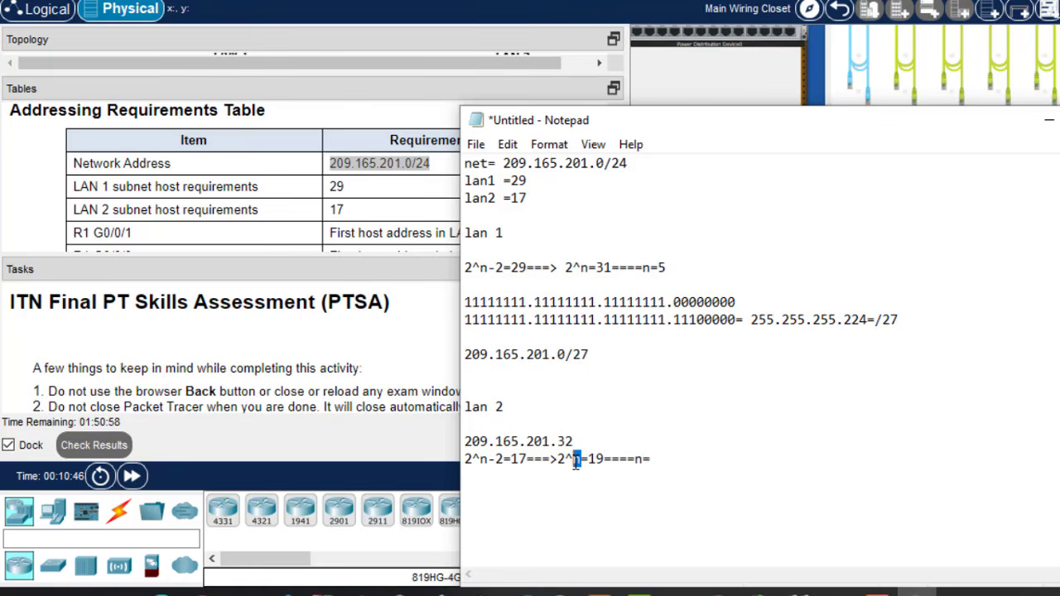
pyautogui.click(659, 461)
pyautogui.moveTo(604, 462); pyautogui.dragTo(595, 461)
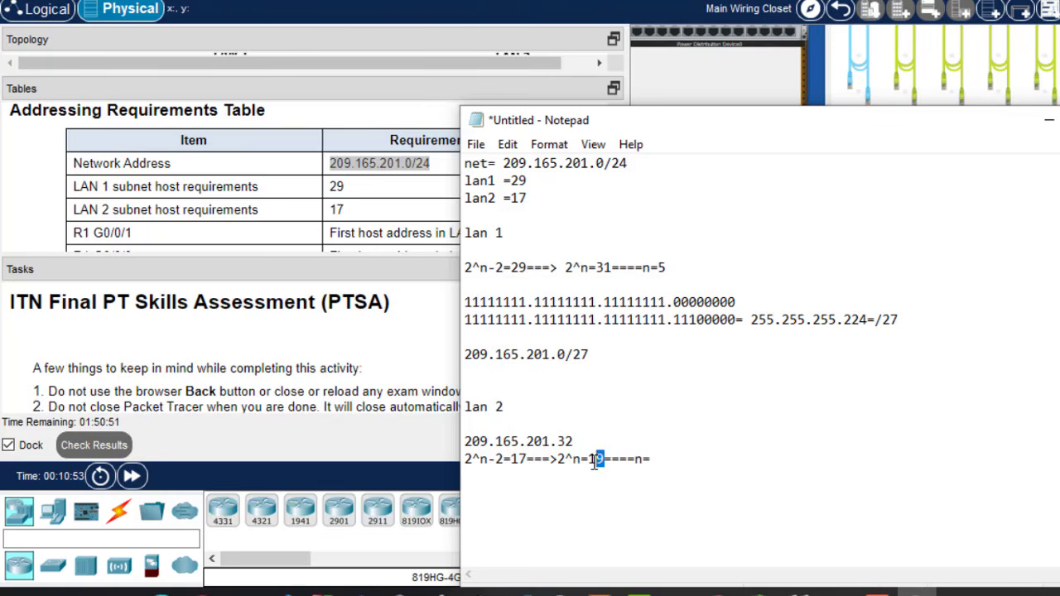
pyautogui.click(662, 460)
pyautogui.moveTo(464, 304); pyautogui.dragTo(901, 326)
pyautogui.hotkey('ctrl', 'c')
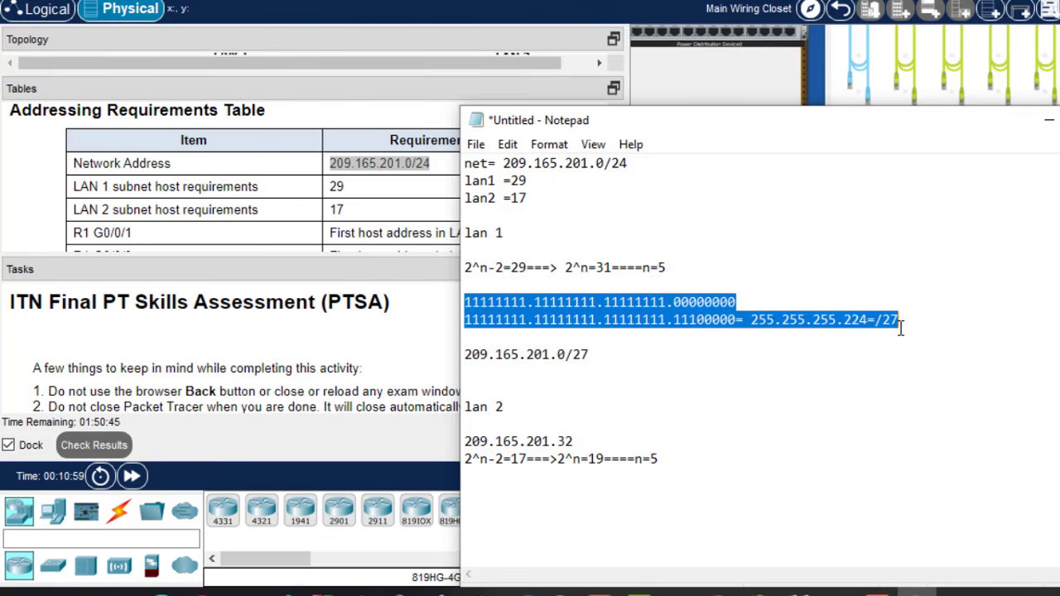
pyautogui.click(671, 460)
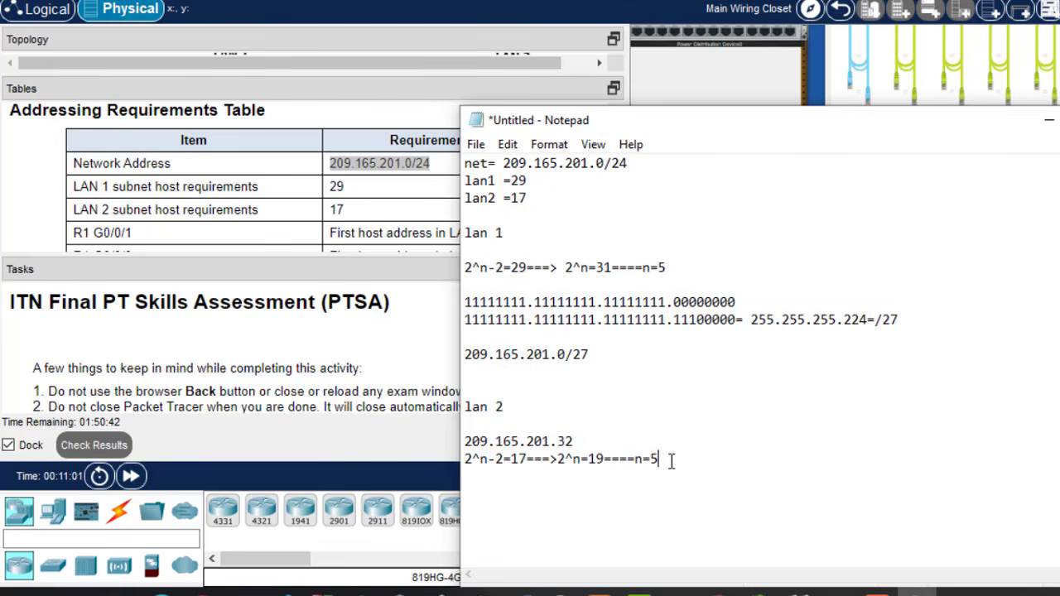
# - Paste the binary masks under LAN 2 and mark the five host-bit zeros giving 255.255.255.224 (/27)
pyautogui.hotkey('ctrl', 'v')
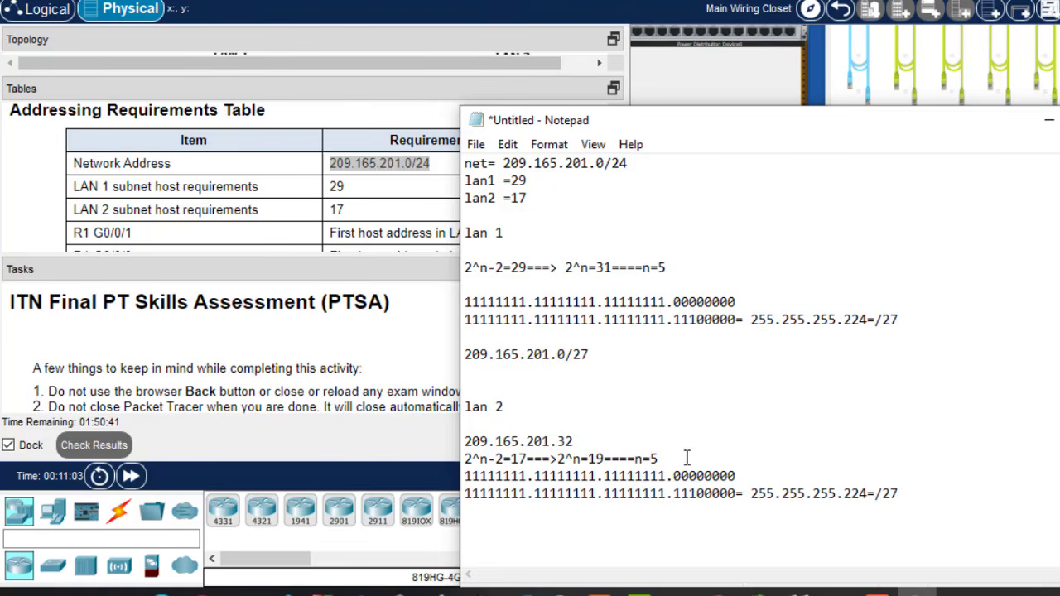
pyautogui.moveTo(737, 476); pyautogui.dragTo(462, 477)
pyautogui.moveTo(629, 164); pyautogui.dragTo(611, 166)
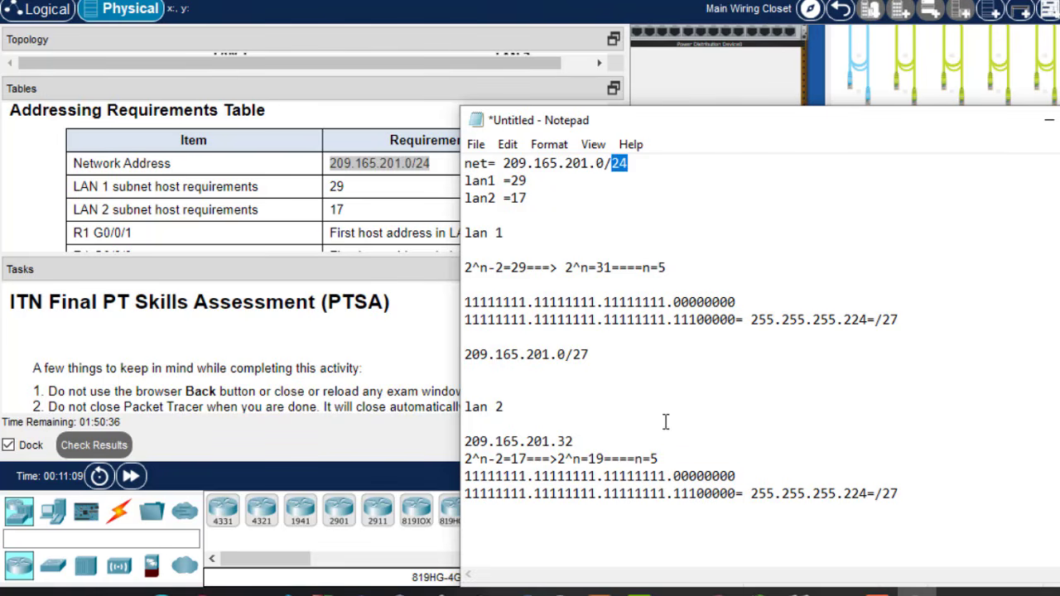
pyautogui.moveTo(665, 459); pyautogui.dragTo(651, 459)
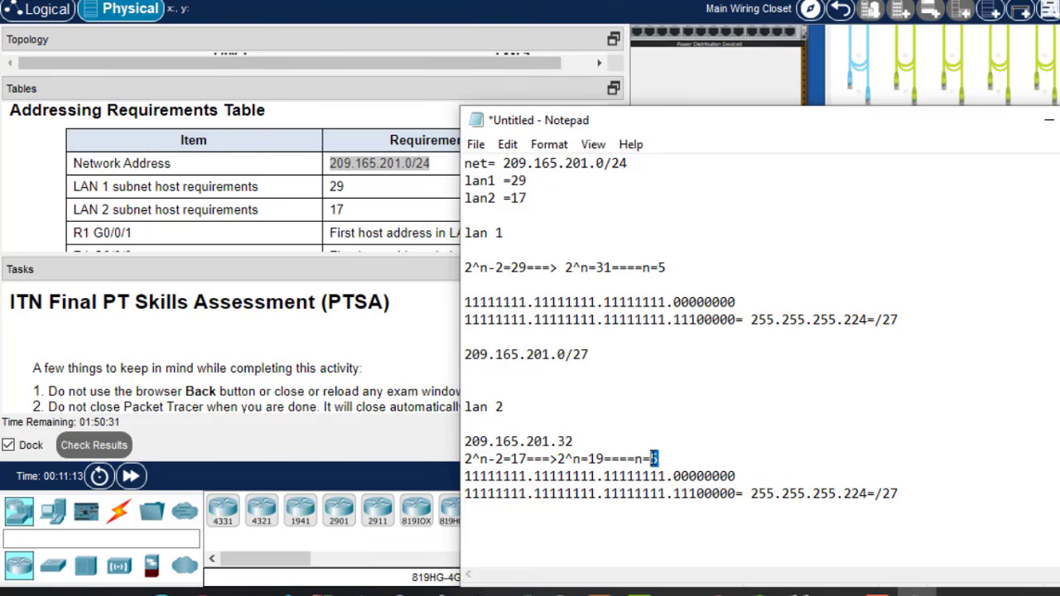
pyautogui.click(699, 495)
pyautogui.moveTo(698, 495); pyautogui.dragTo(736, 495)
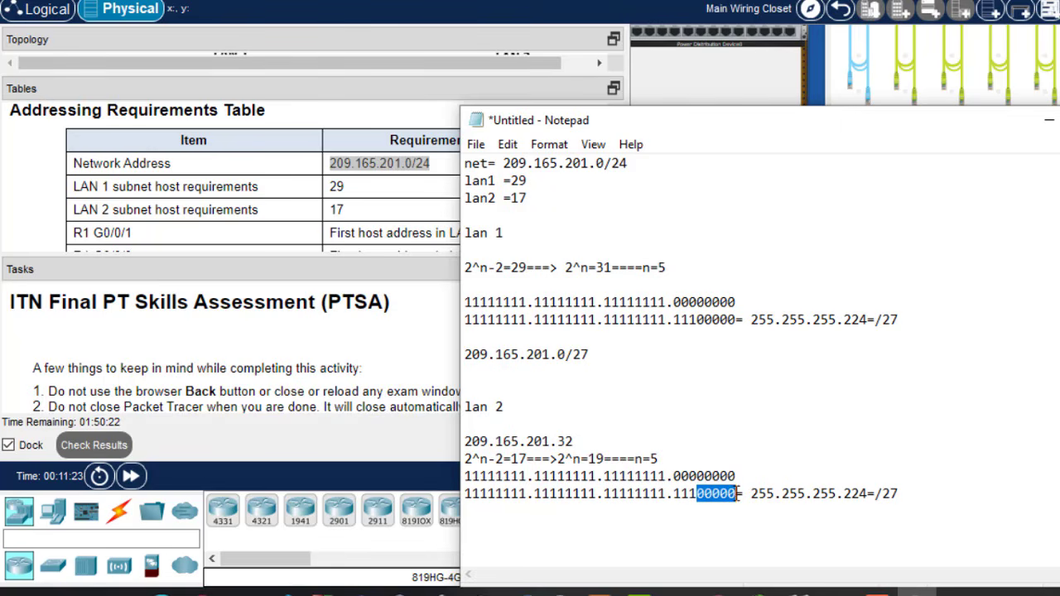
pyautogui.moveTo(663, 458); pyautogui.dragTo(651, 458)
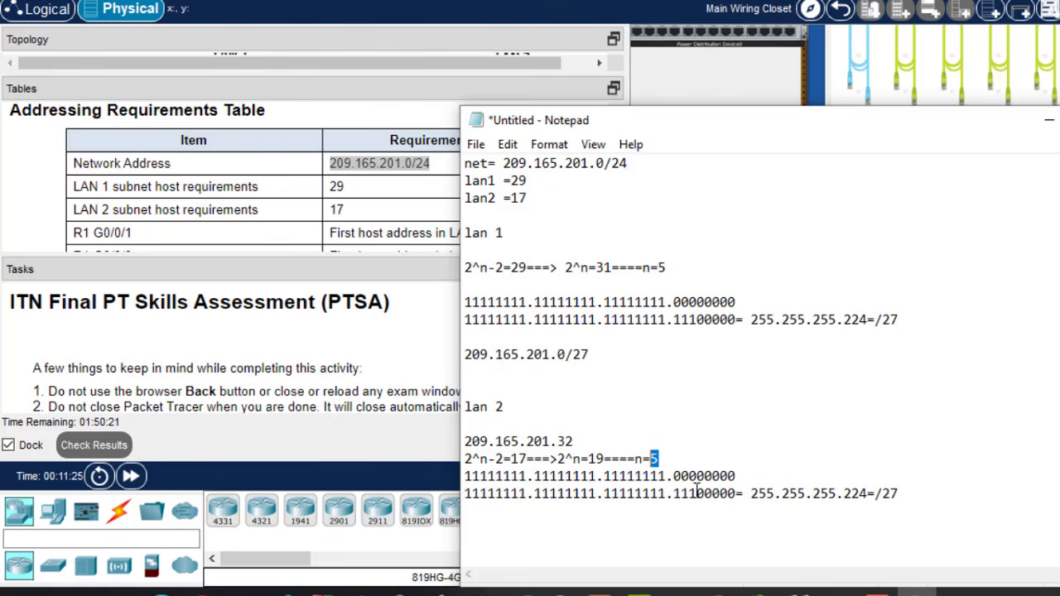
pyautogui.moveTo(696, 494); pyautogui.dragTo(466, 508)
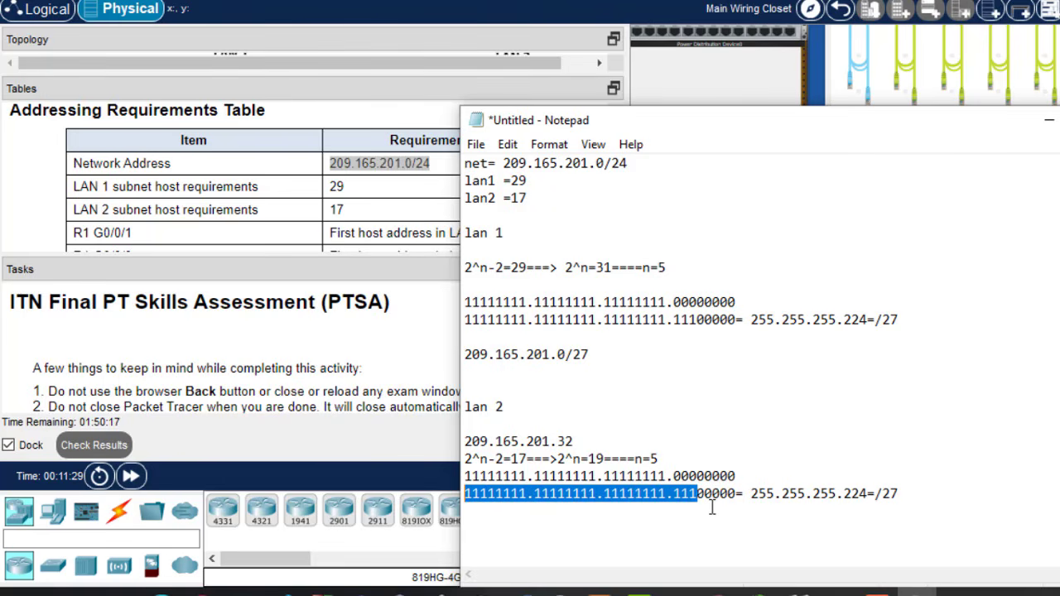
pyautogui.moveTo(752, 495); pyautogui.dragTo(876, 494)
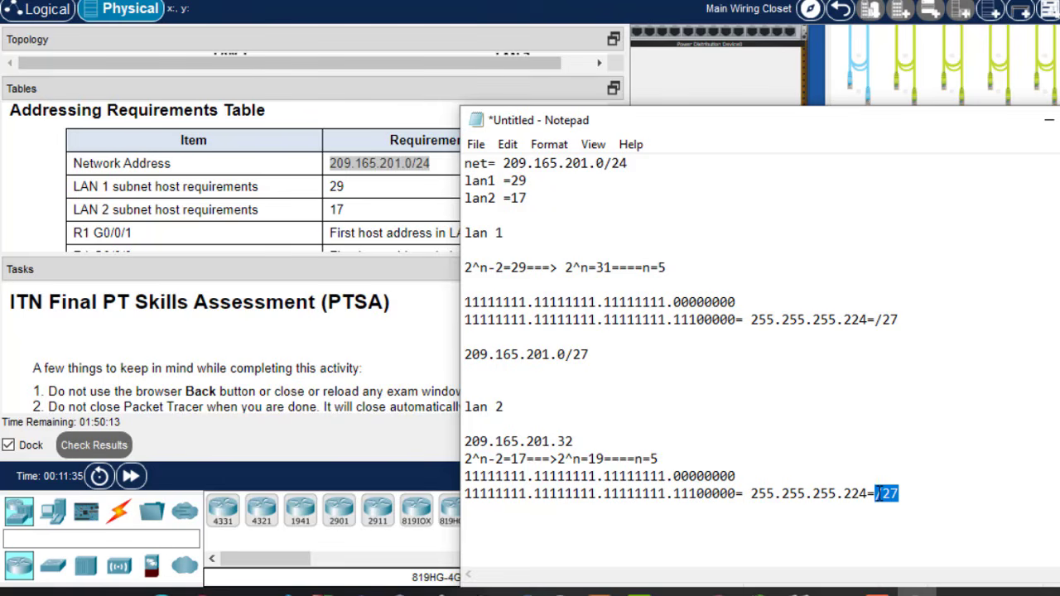
# - Add 'valid host address=209.165.201.1-209.165.201.30' under the lan 1 network
pyautogui.click(619, 351)
pyautogui.press('Return')
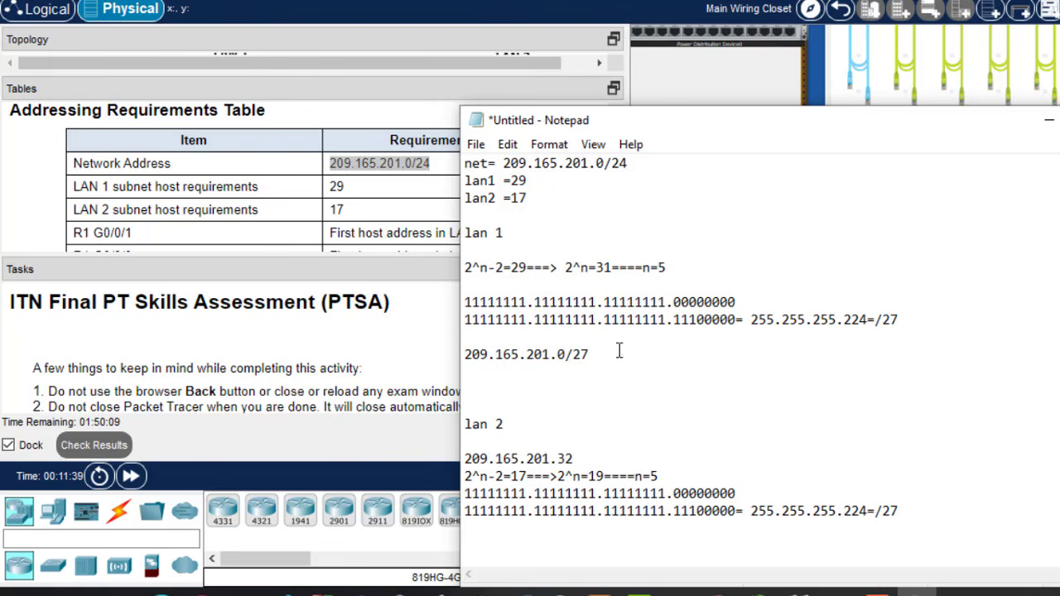
pyautogui.write('valid host a')
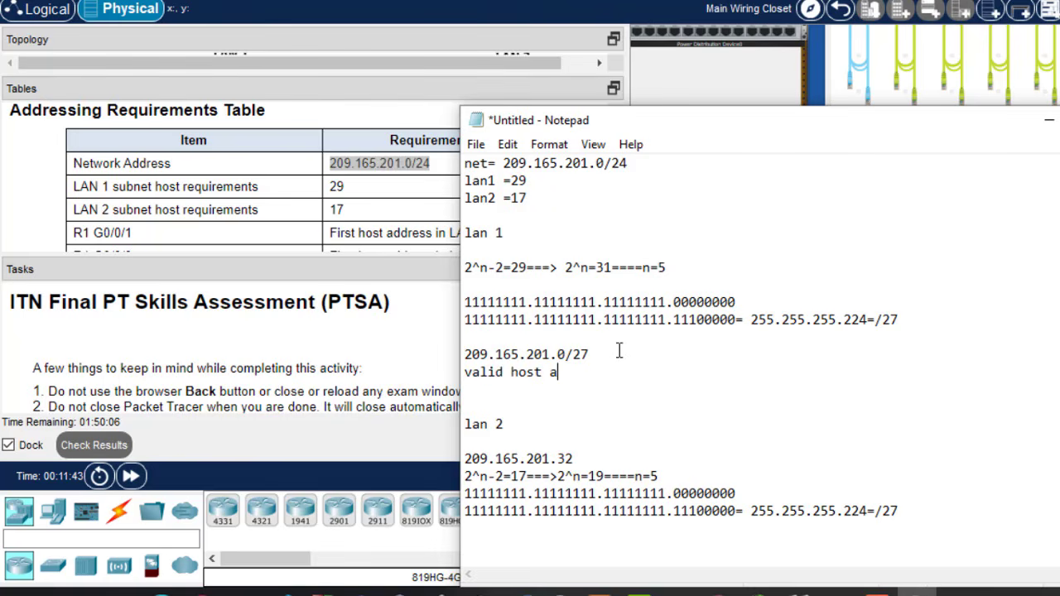
pyautogui.write('ddress=')
pyautogui.moveTo(467, 354); pyautogui.dragTo(570, 356)
pyautogui.hotkey('ctrl', 'c')
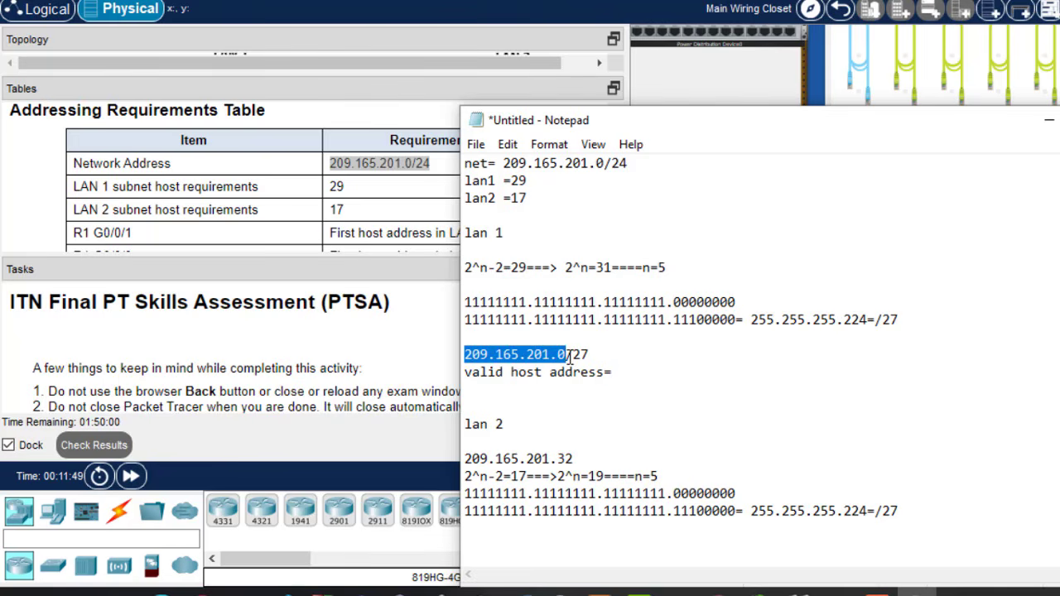
pyautogui.click(653, 377)
pyautogui.hotkey('ctrl', 'v')
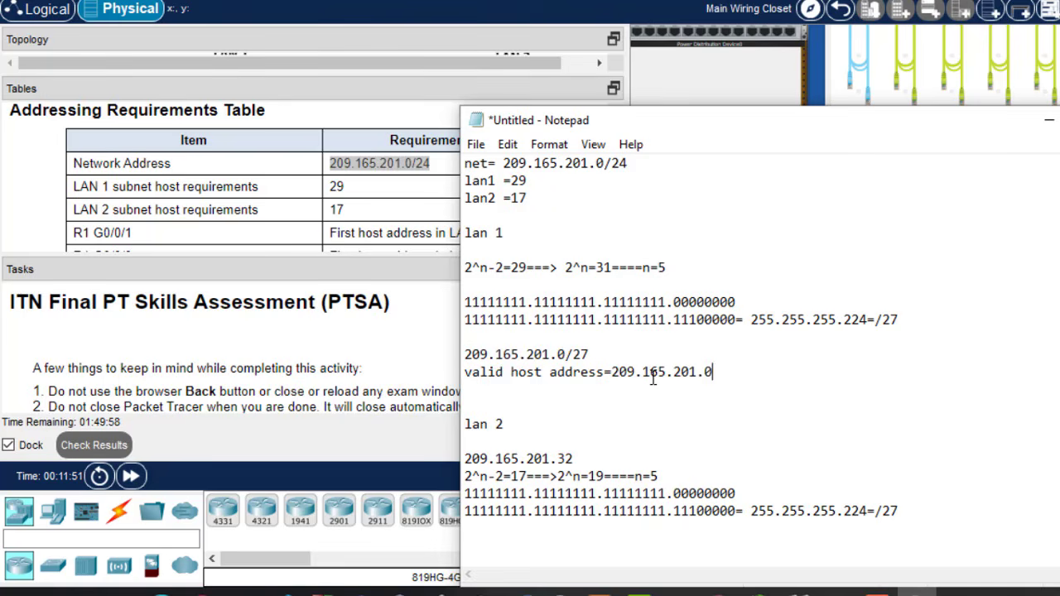
pyautogui.write('1-')
pyautogui.hotkey('ctrl', 'v')
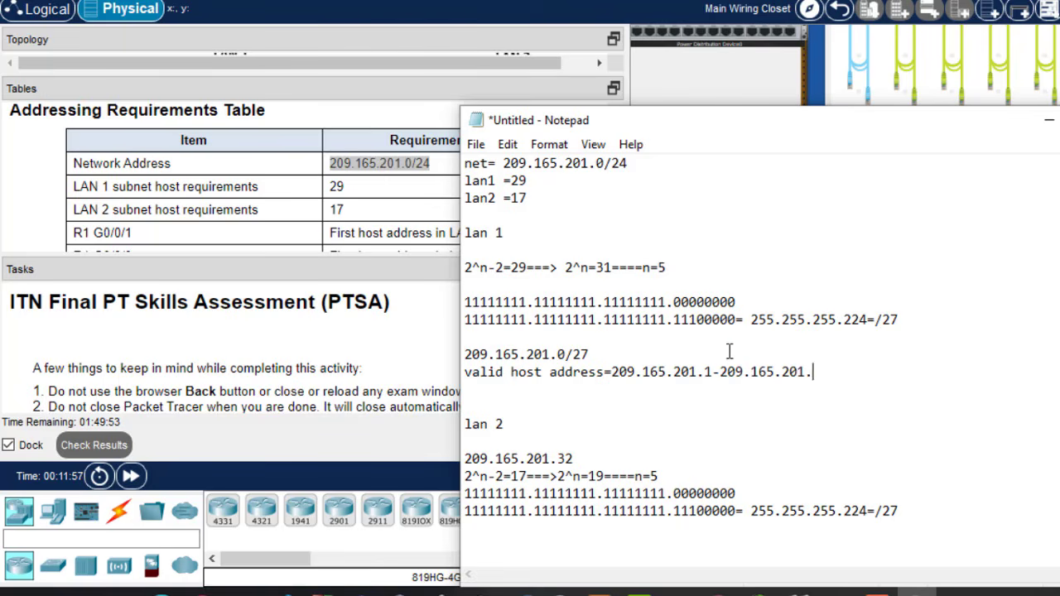
pyautogui.write('30')
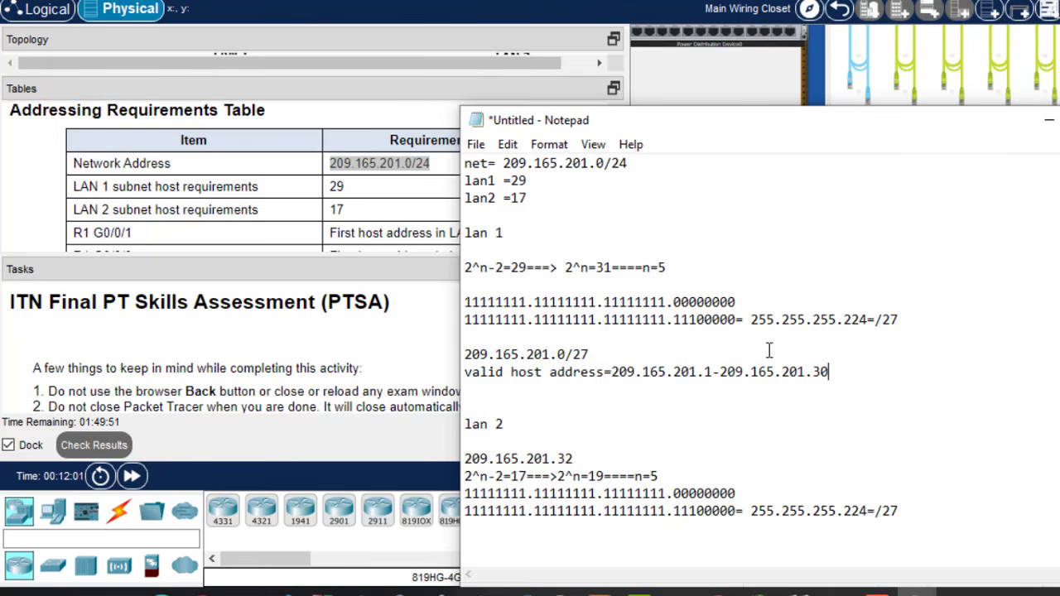
# - Add the broadcast line 209.165.201.31 and copy both the host range and broadcast lines
pyautogui.press('Return')
pyautogui.write('b')
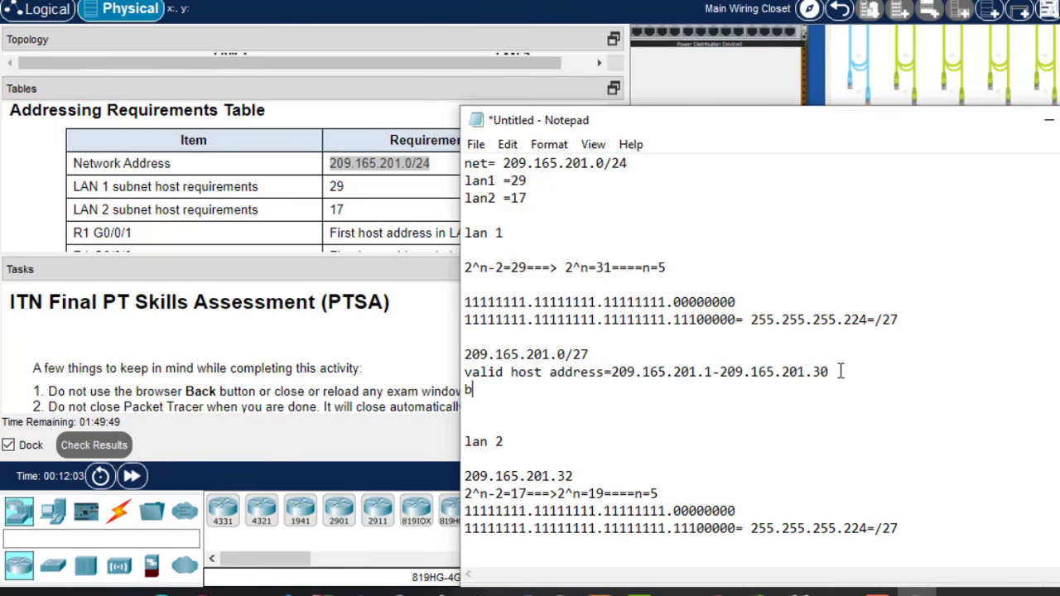
pyautogui.write('roadcast=')
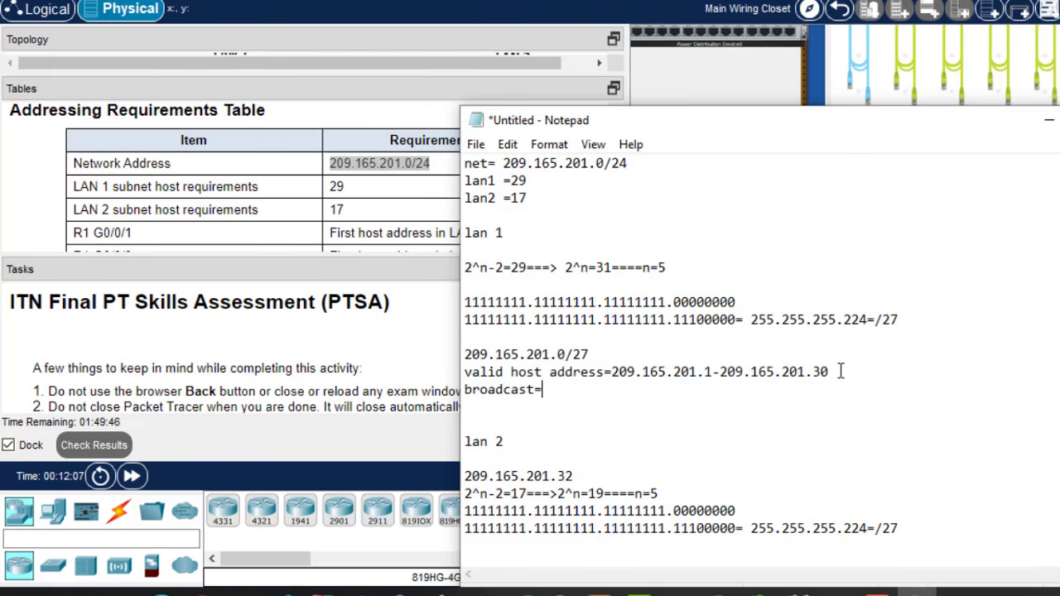
pyautogui.hotkey('ctrl', 'v')
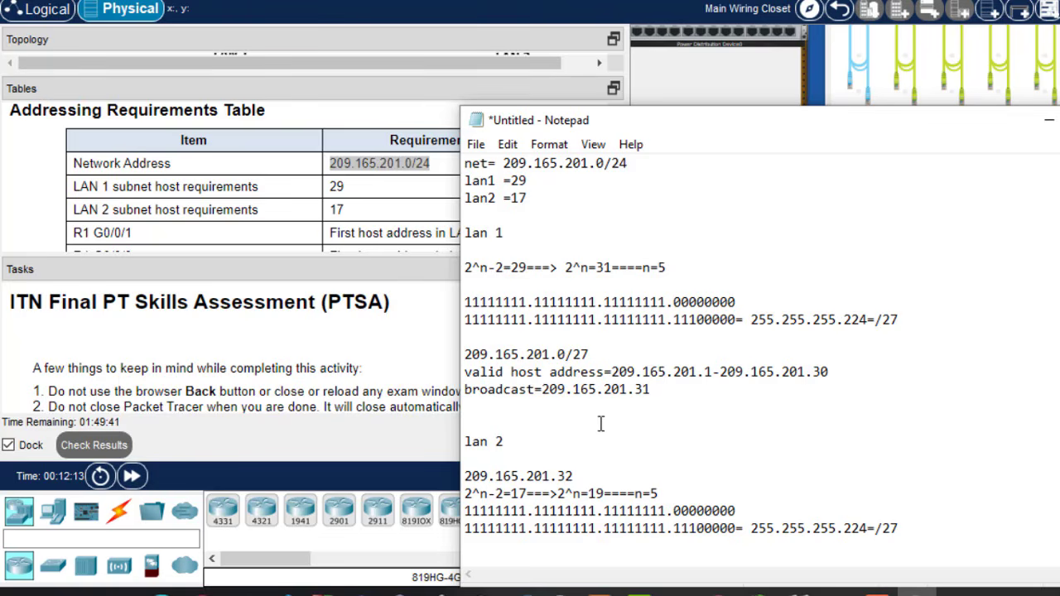
pyautogui.moveTo(658, 389); pyautogui.dragTo(640, 391)
pyautogui.moveTo(574, 477); pyautogui.dragTo(559, 478)
pyautogui.moveTo(651, 389); pyautogui.dragTo(483, 376)
pyautogui.hotkey('ctrl', 'c')
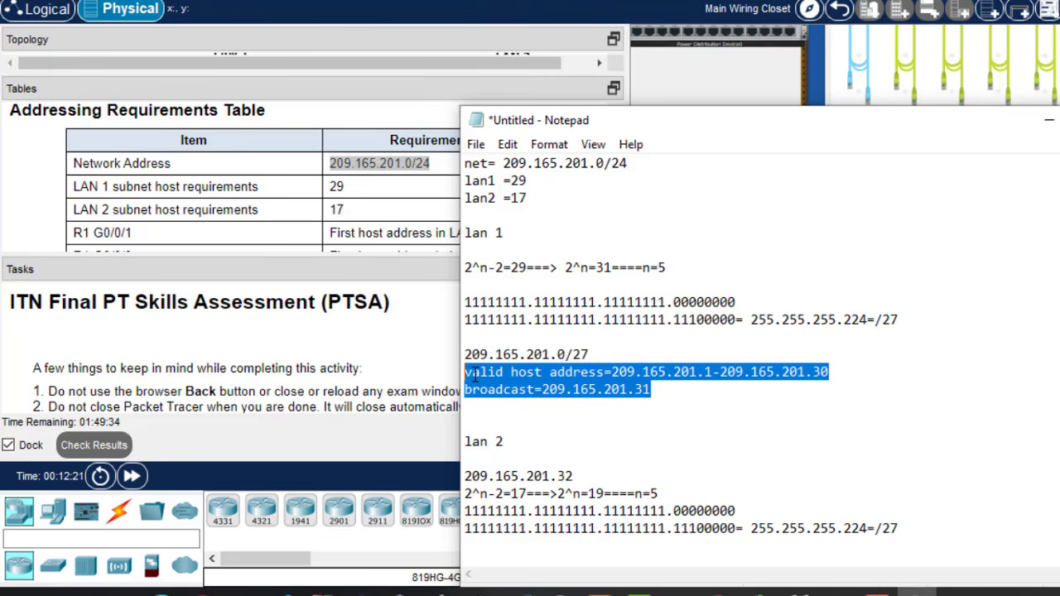
pyautogui.click(915, 525)
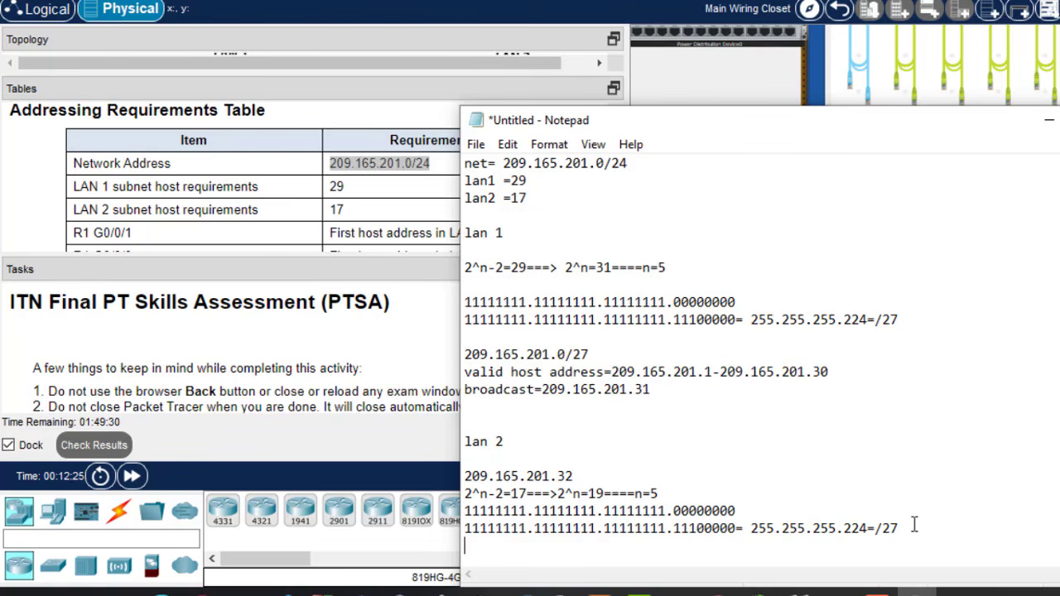
# - Paste the range and broadcast lines under lan 2, editing them to hosts 33-62 and broadcast 63
pyautogui.hotkey('ctrl', 'v')
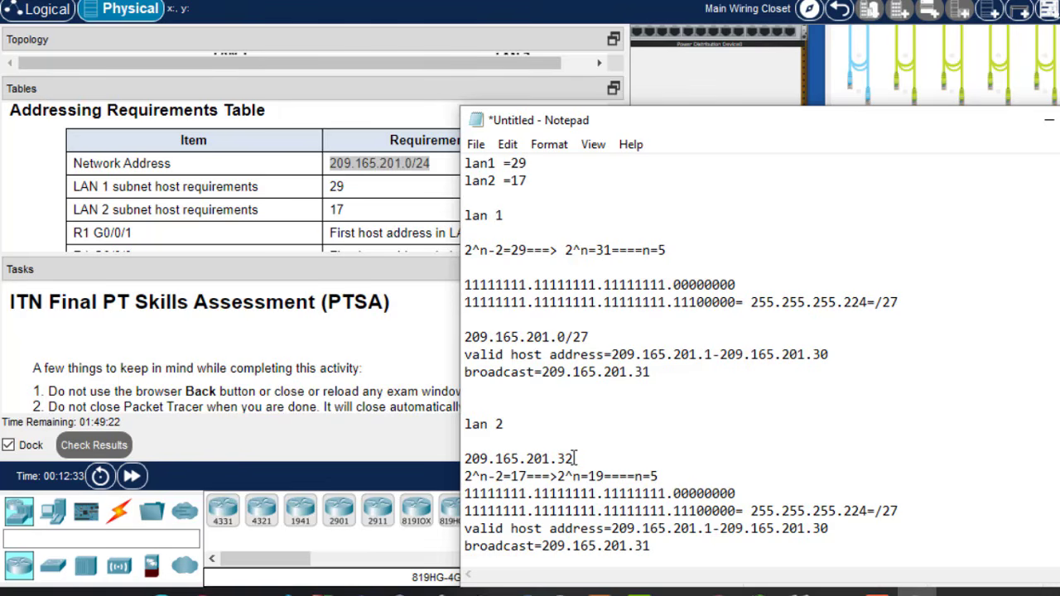
pyautogui.click(708, 528)
pyautogui.press('BackSpace')
pyautogui.write('33')
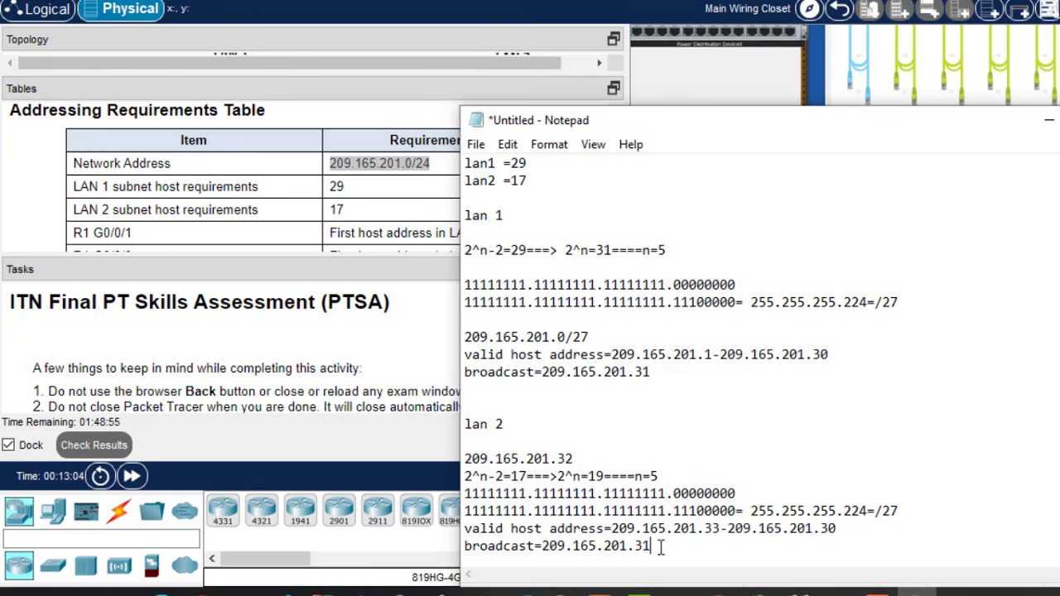
pyautogui.press('BackSpace')
pyautogui.press('BackSpace')
pyautogui.write('63')
pyautogui.moveTo(652, 547); pyautogui.dragTo(637, 550)
pyautogui.click(837, 529)
pyautogui.press('BackSpace')
pyautogui.press('BackSpace')
# - Minimize Notepad, enlarge the Tasks pane and scroll through the objectives to the Instructions
pyautogui.click(1048, 121)
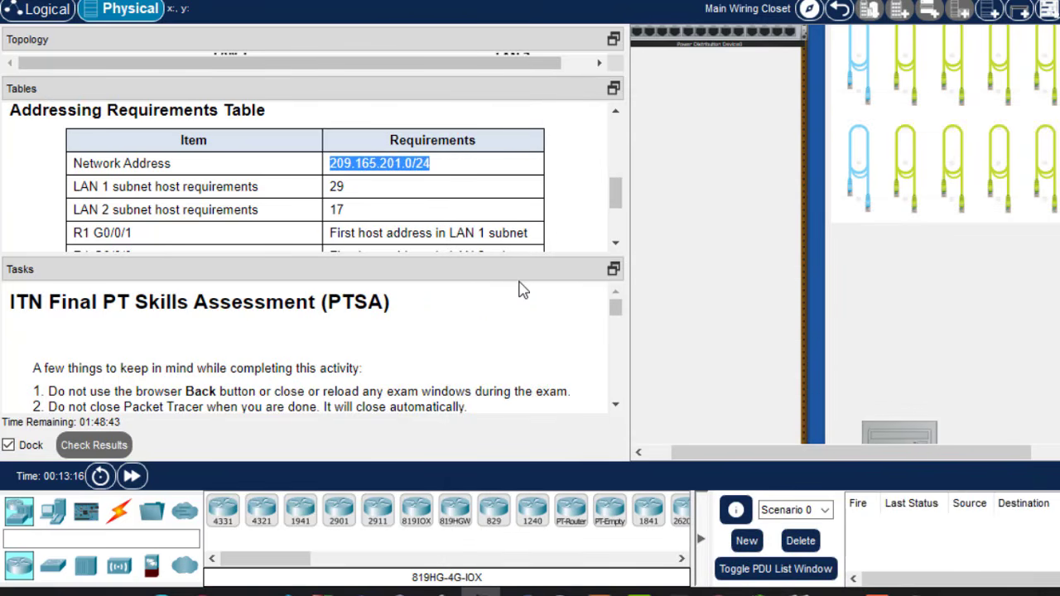
pyautogui.moveTo(539, 257); pyautogui.dragTo(536, 149)
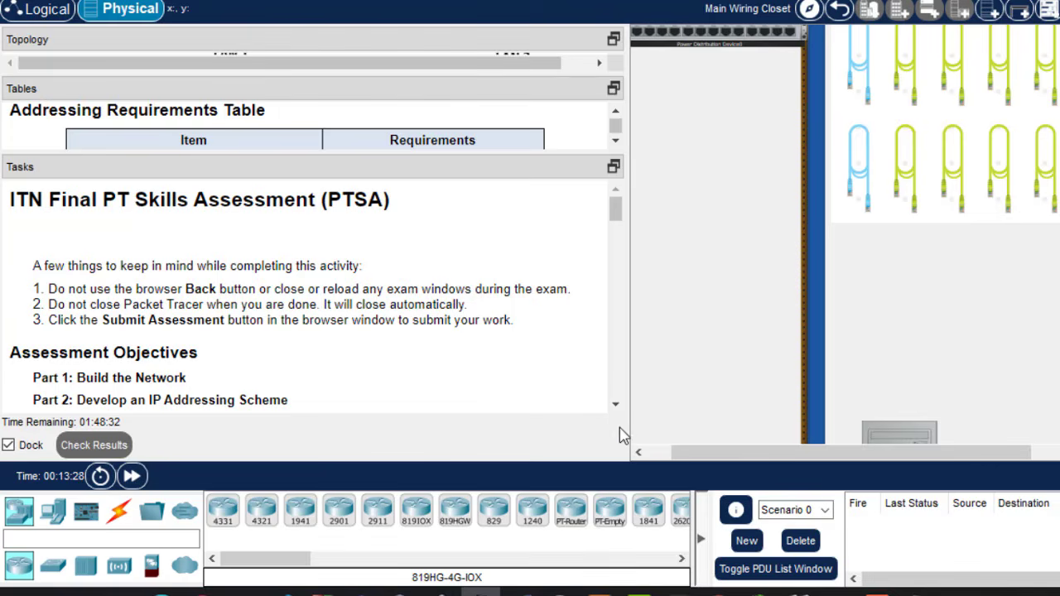
pyautogui.click(616, 406)
pyautogui.click(617, 406)
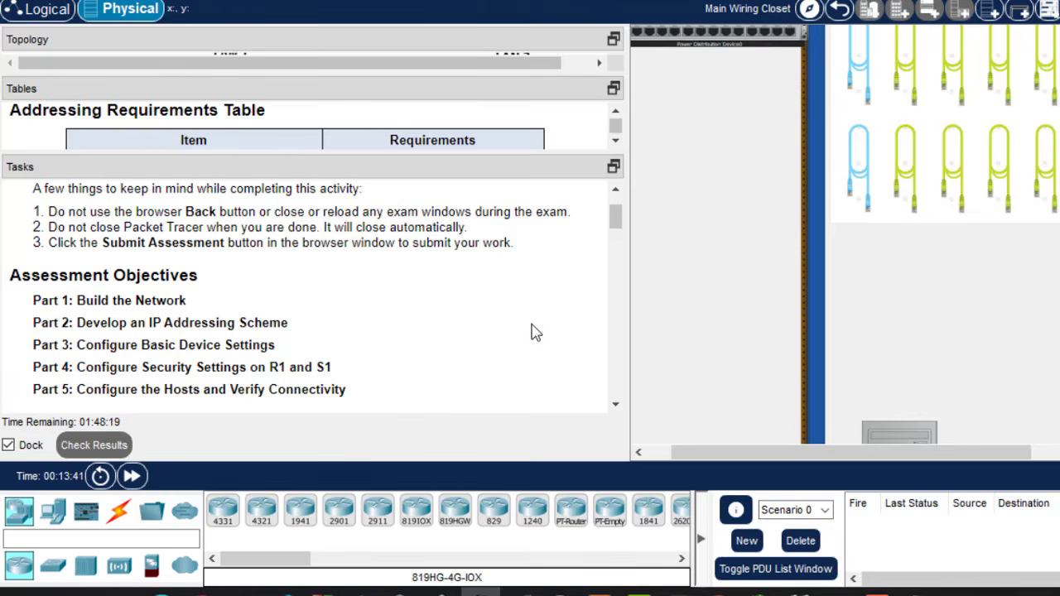
pyautogui.click(617, 406)
pyautogui.scroll(-5, 621, 407)
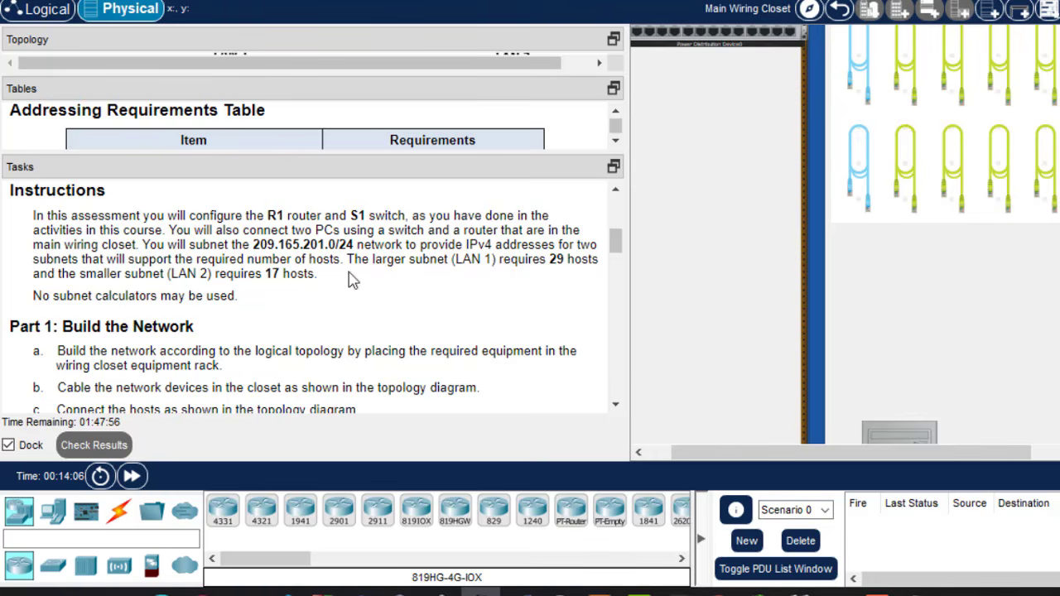
# - Scroll to Part 1 tasks and highlight the rack placement requirement
pyautogui.click(615, 406)
pyautogui.click(616, 405)
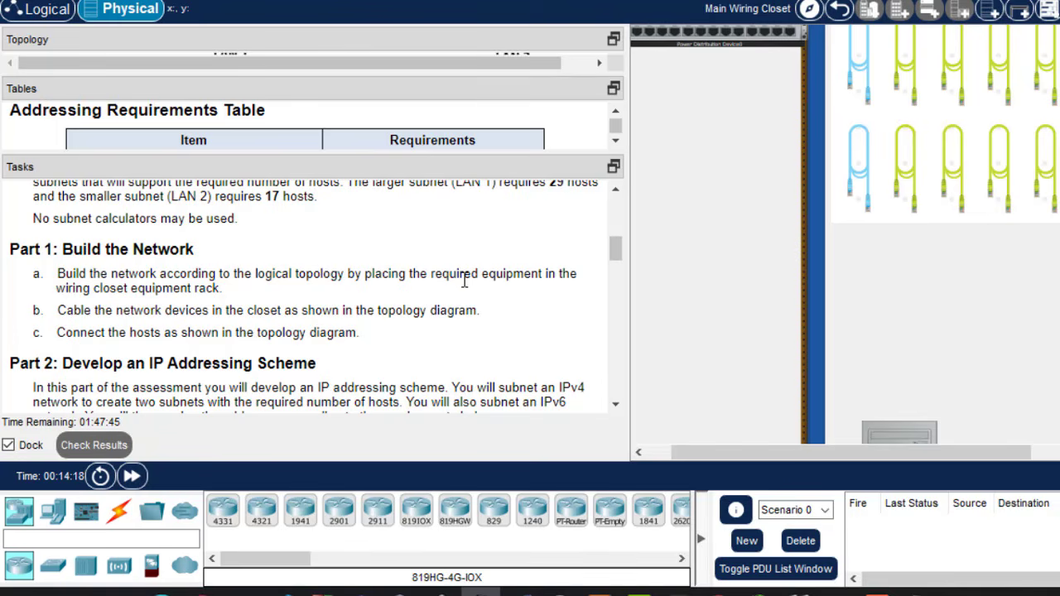
pyautogui.moveTo(441, 274); pyautogui.dragTo(571, 275)
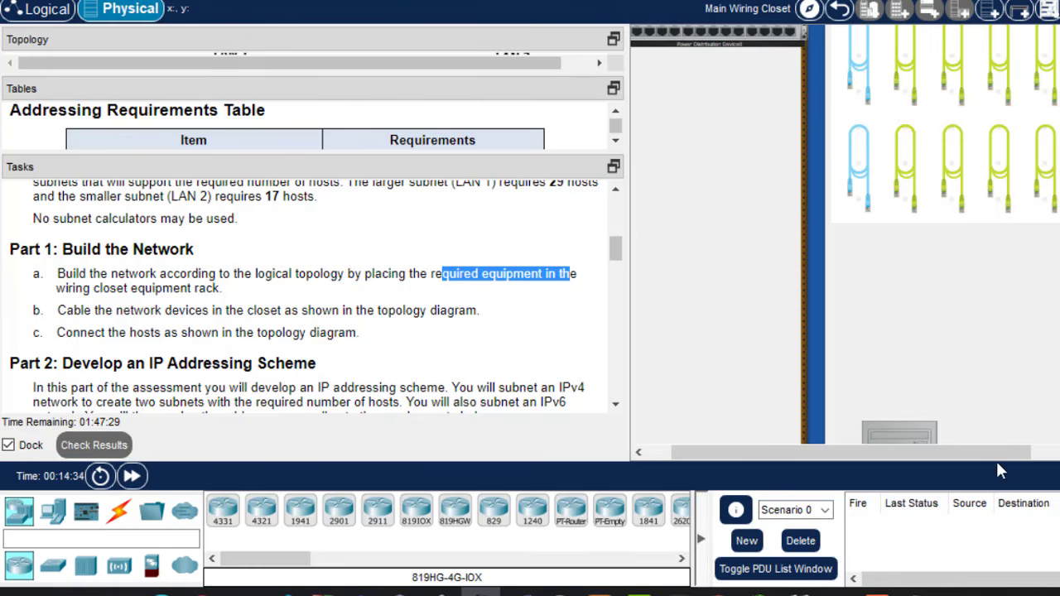
pyautogui.moveTo(989, 454); pyautogui.dragTo(1059, 454)
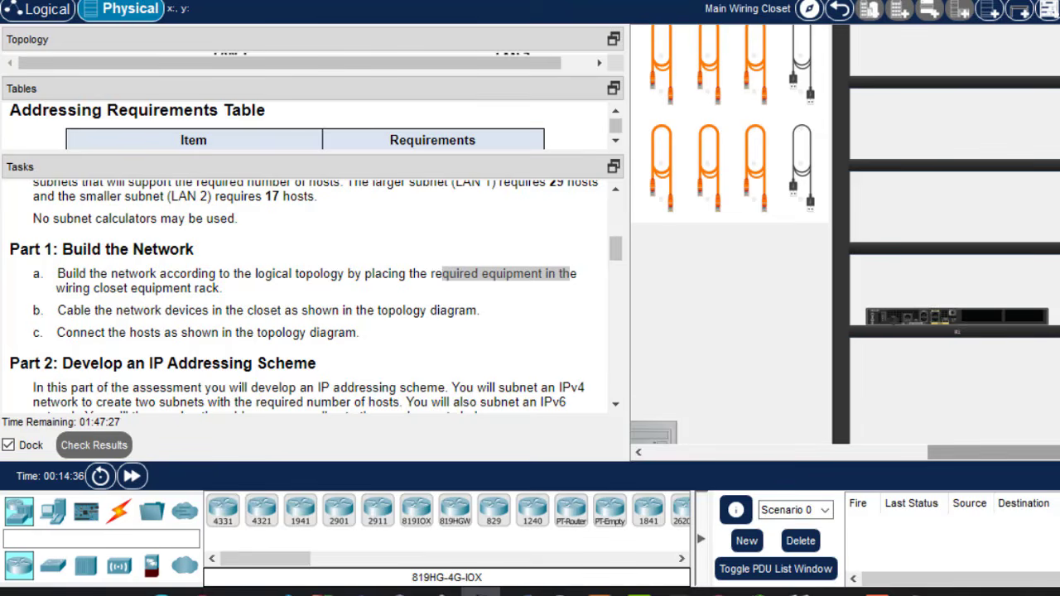
pyautogui.scroll(2, 845, 235)
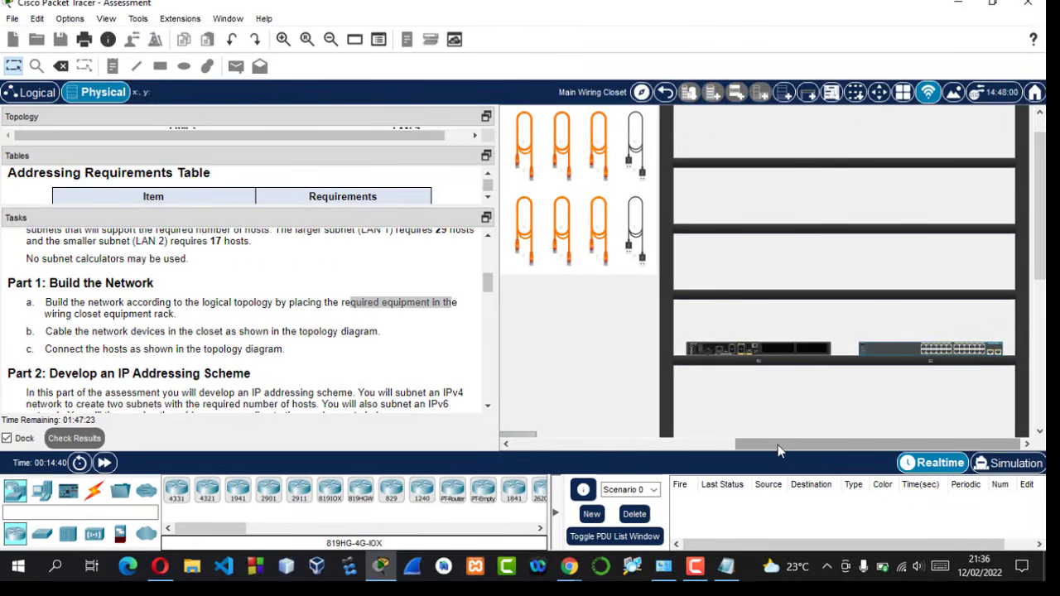
pyautogui.moveTo(782, 443); pyautogui.dragTo(522, 257)
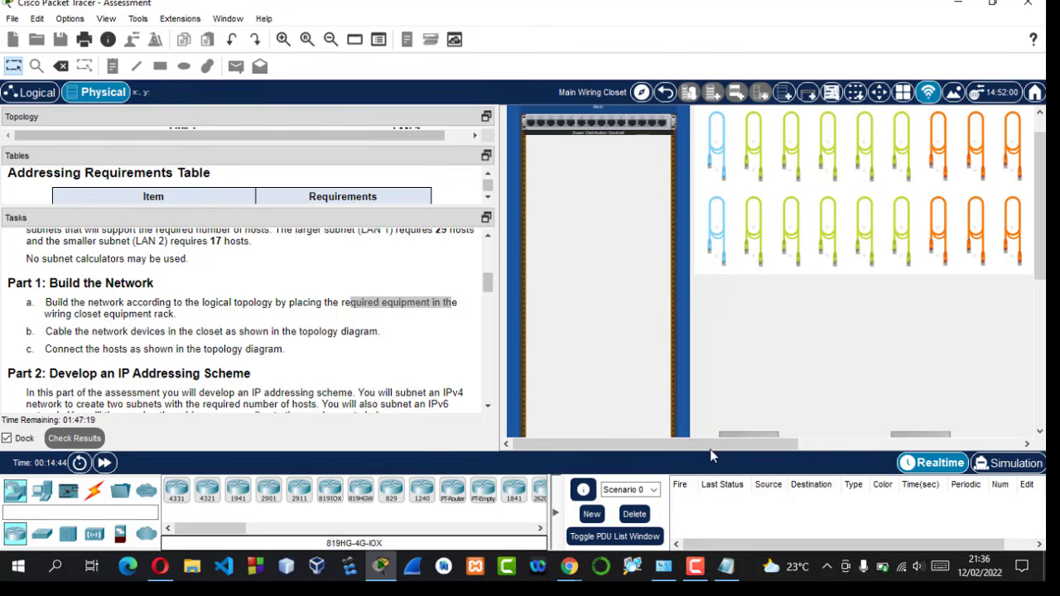
pyautogui.moveTo(709, 445); pyautogui.dragTo(1008, 428)
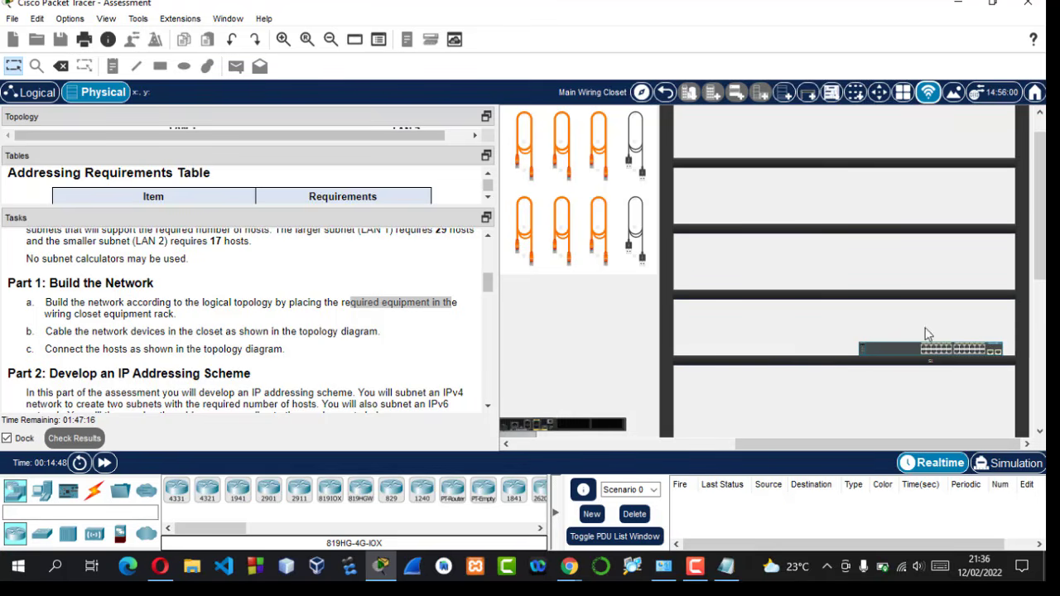
pyautogui.moveTo(928, 352); pyautogui.dragTo(558, 374)
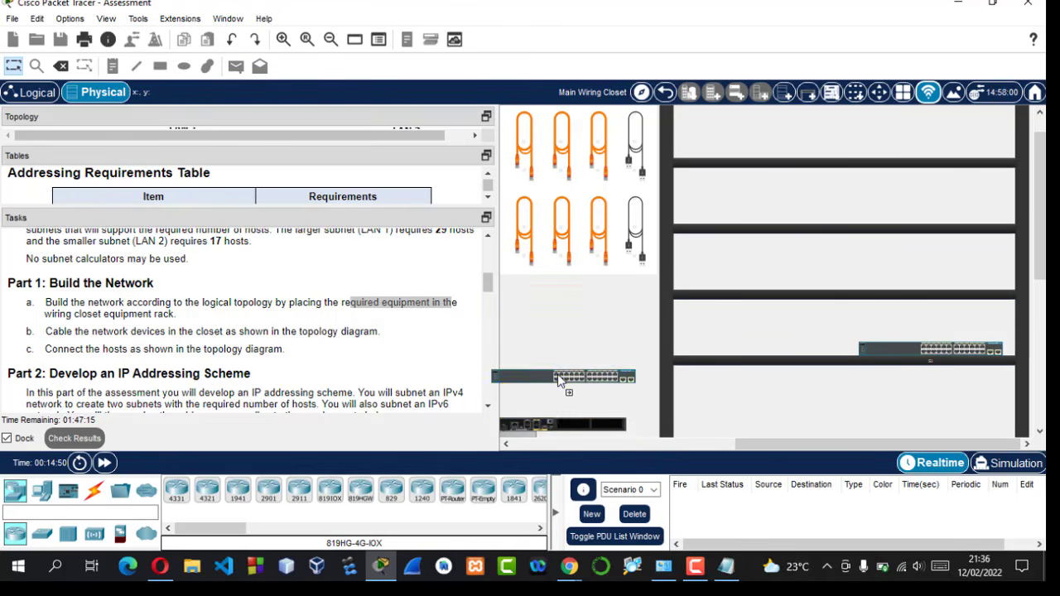
pyautogui.moveTo(790, 452); pyautogui.dragTo(611, 451)
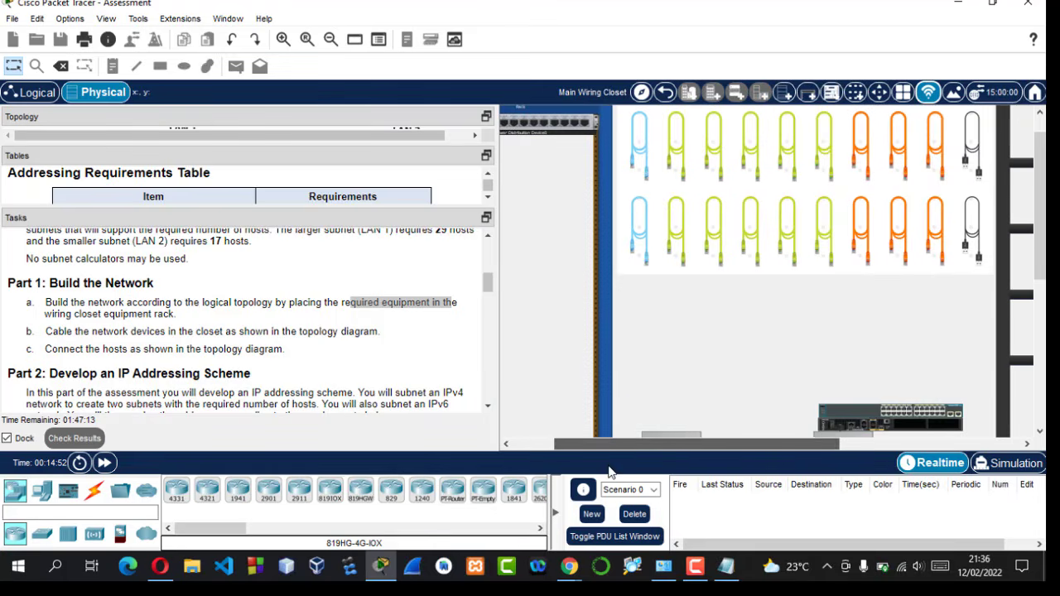
pyautogui.moveTo(905, 410); pyautogui.dragTo(553, 383)
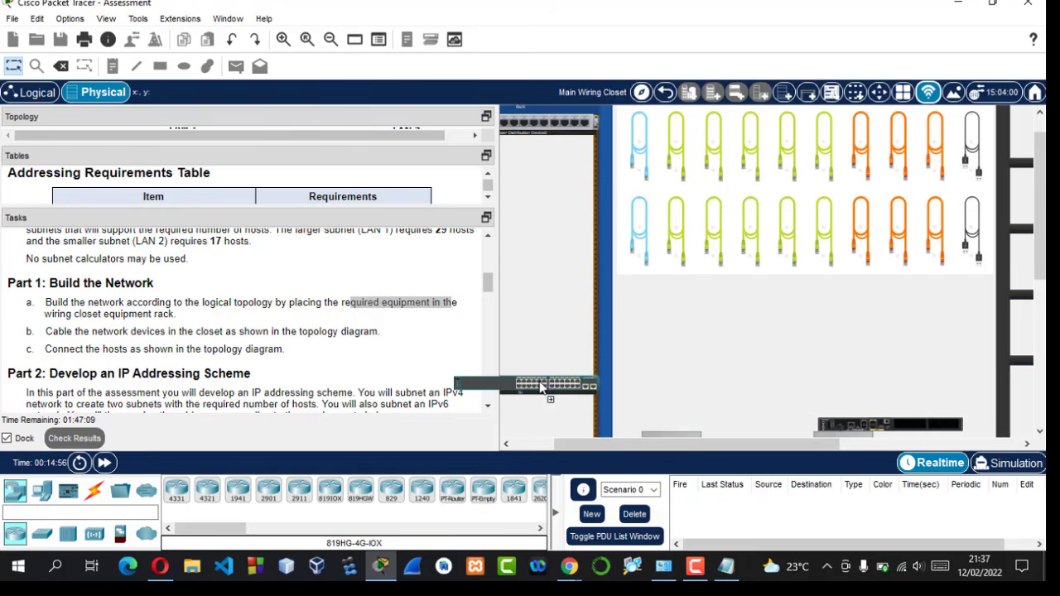
pyautogui.moveTo(899, 429); pyautogui.dragTo(532, 299)
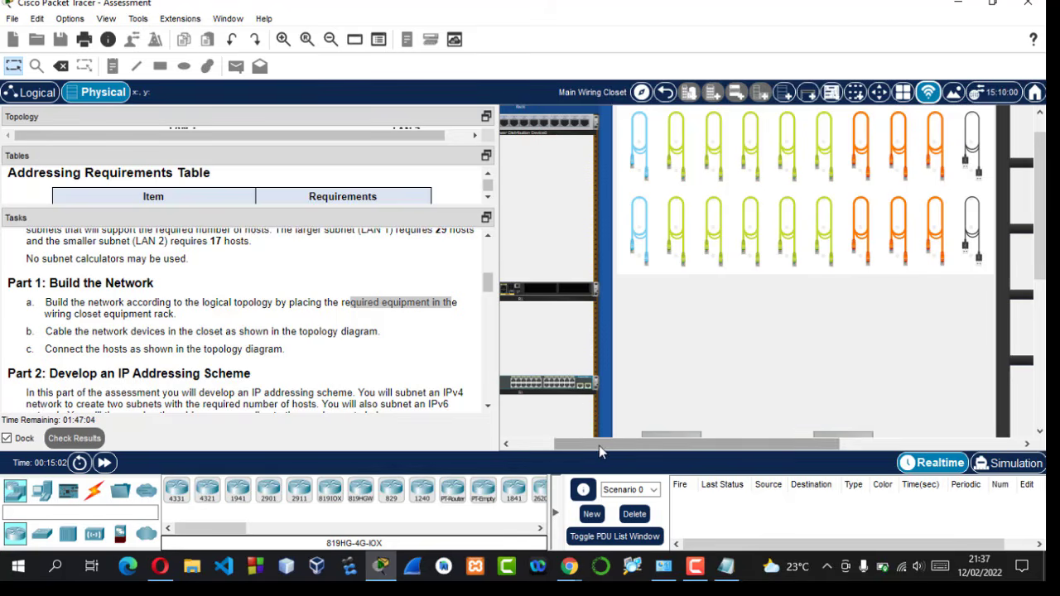
pyautogui.moveTo(598, 446); pyautogui.dragTo(499, 454)
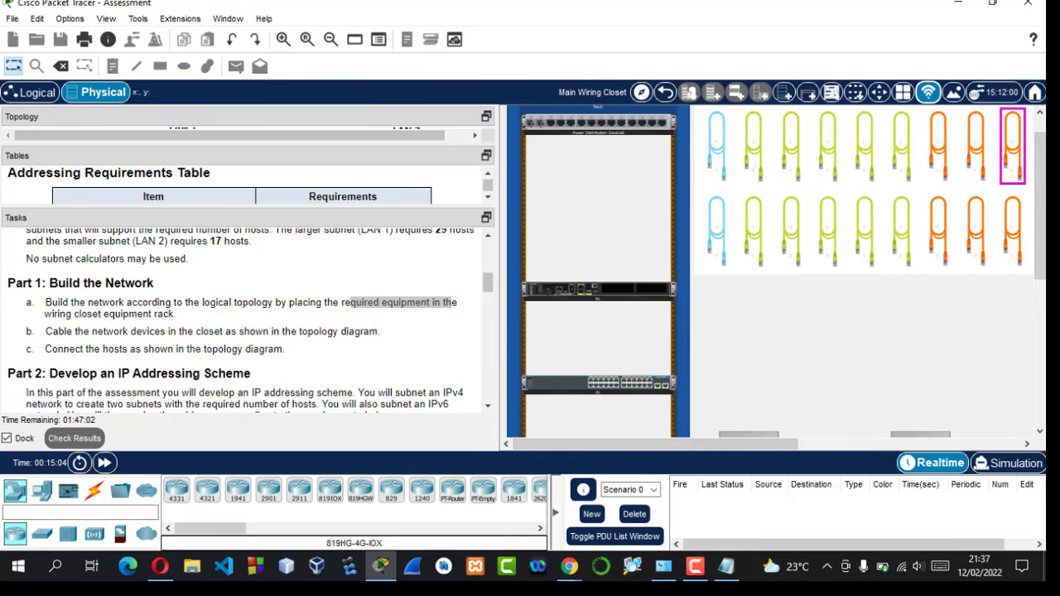
pyautogui.scroll(-3, 1012, 150)
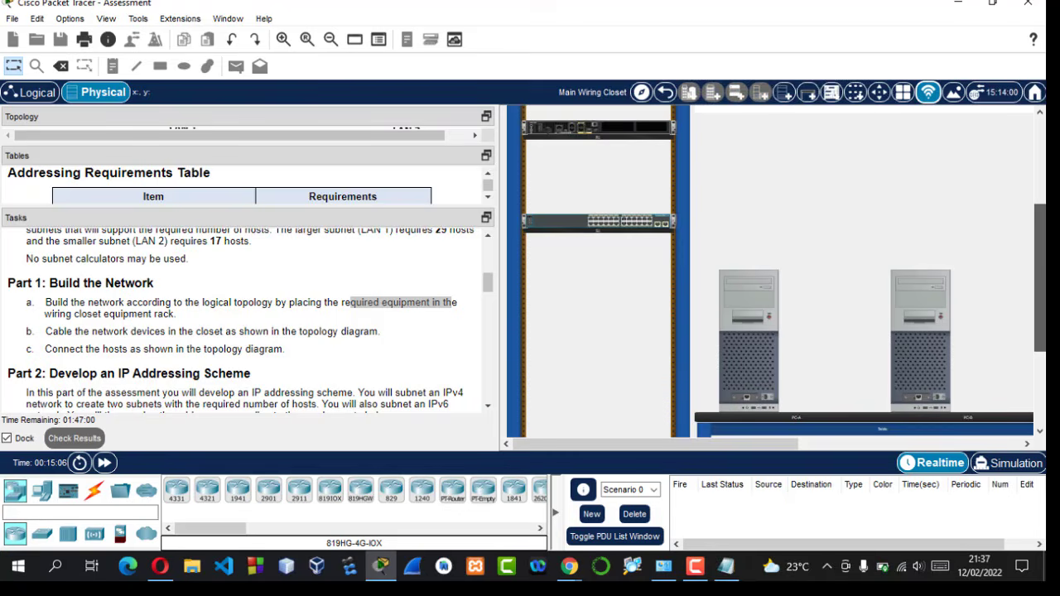
# - Keep the rack named 'Rack' and expand the Topology panel to show the LAN 1/LAN 2 diagram
pyautogui.scroll(3, 1012, 166)
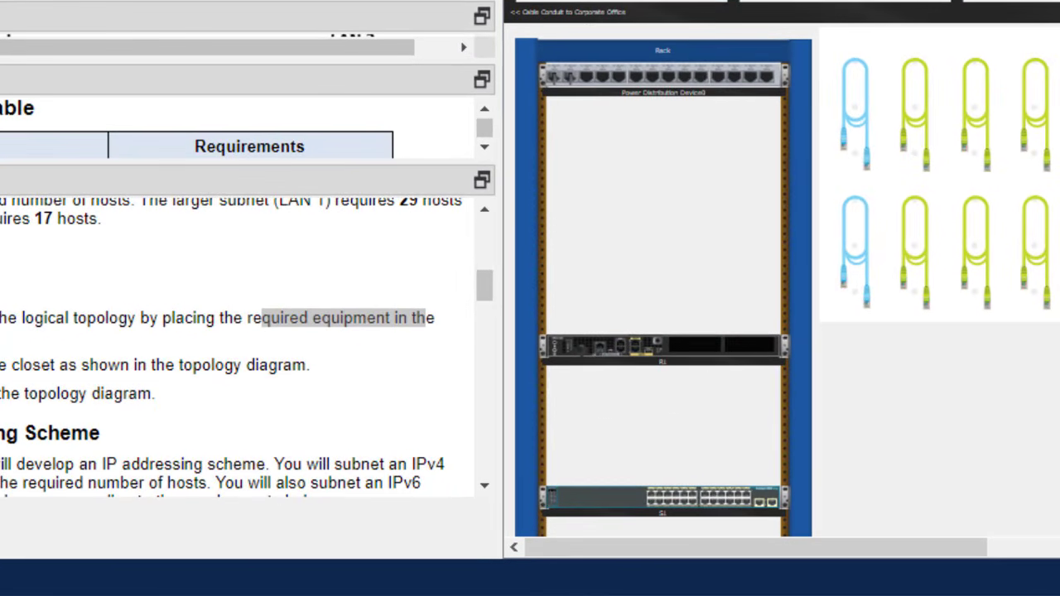
pyautogui.moveTo(94, 331)
pyautogui.mouseDown()
pyautogui.moveTo(1, 331)
pyautogui.moveTo(73, 334)
pyautogui.moveTo(77, 325)
pyautogui.mouseUp()
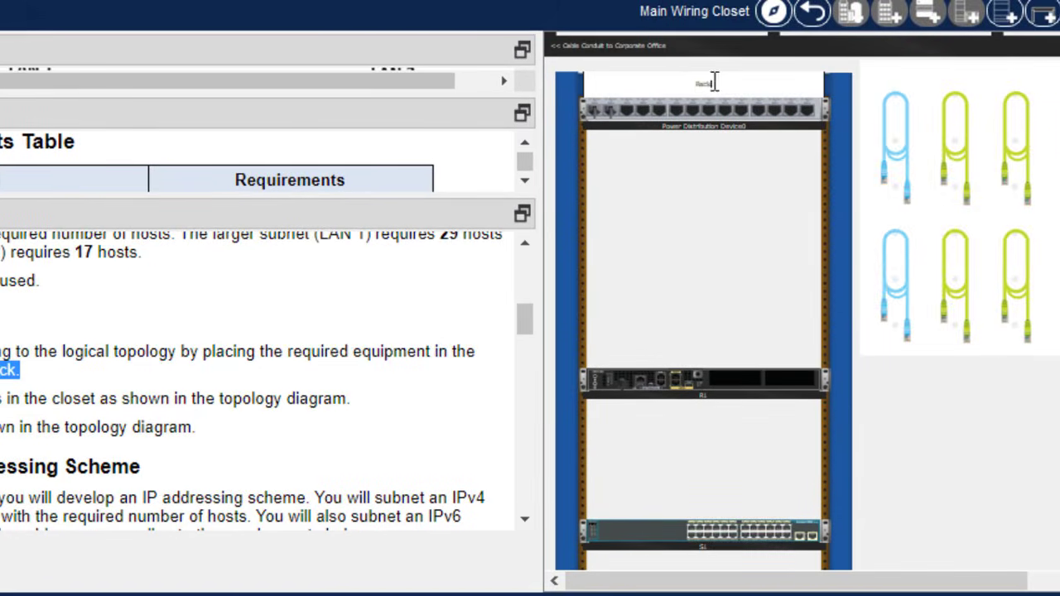
pyautogui.moveTo(936, 33); pyautogui.dragTo(888, 38)
pyautogui.click(906, 93)
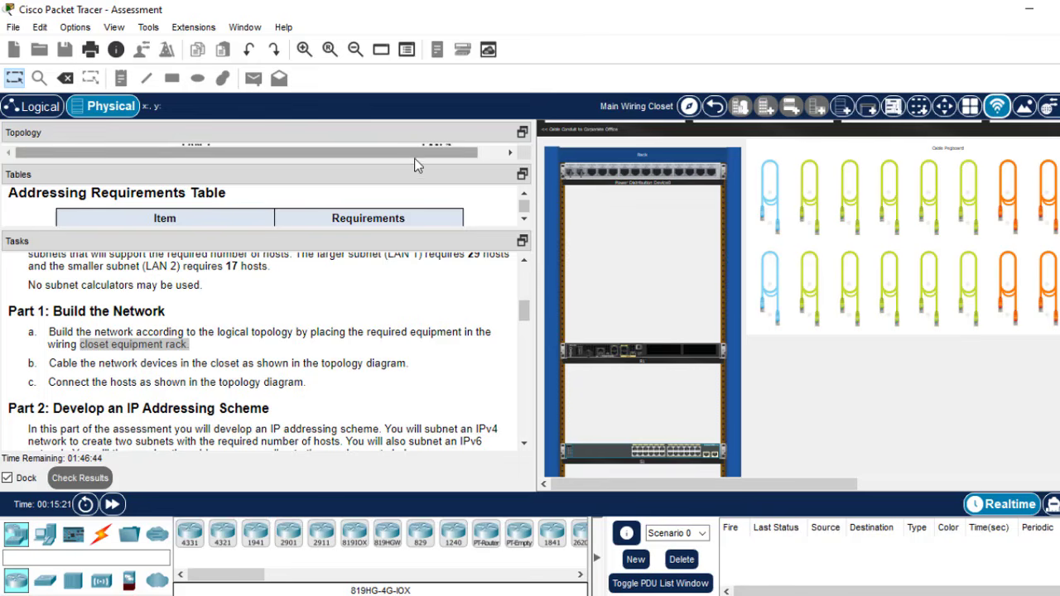
pyautogui.moveTo(412, 162); pyautogui.dragTo(403, 280)
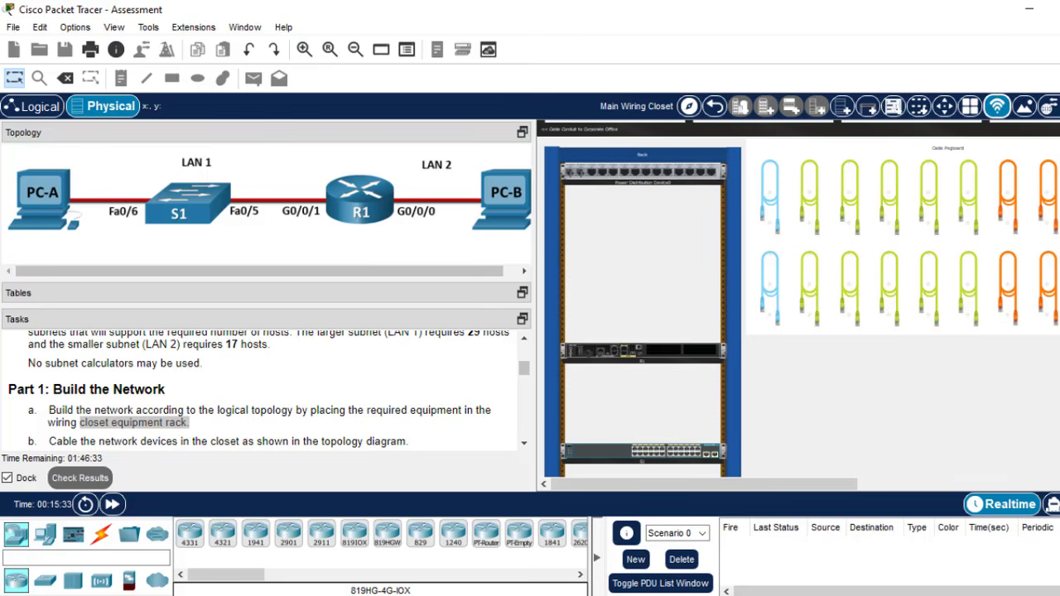
# - Cable PC-A FastEthernet0 to S1 FastEthernet0/6 with a copper straight-through cable
pyautogui.scroll(-2, 800, 221)
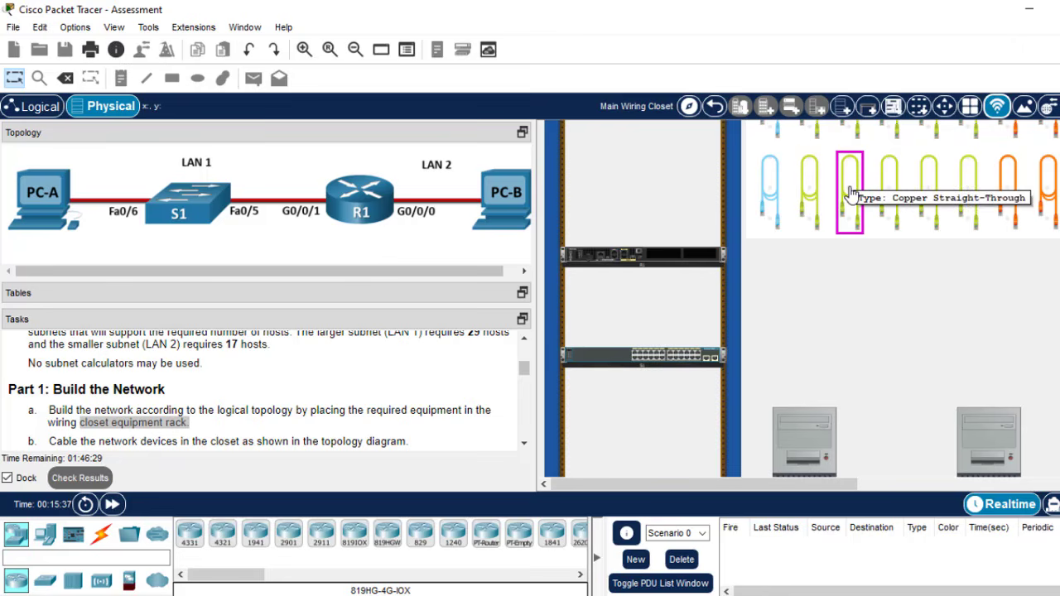
pyautogui.click(850, 192)
pyautogui.scroll(-3, 809, 297)
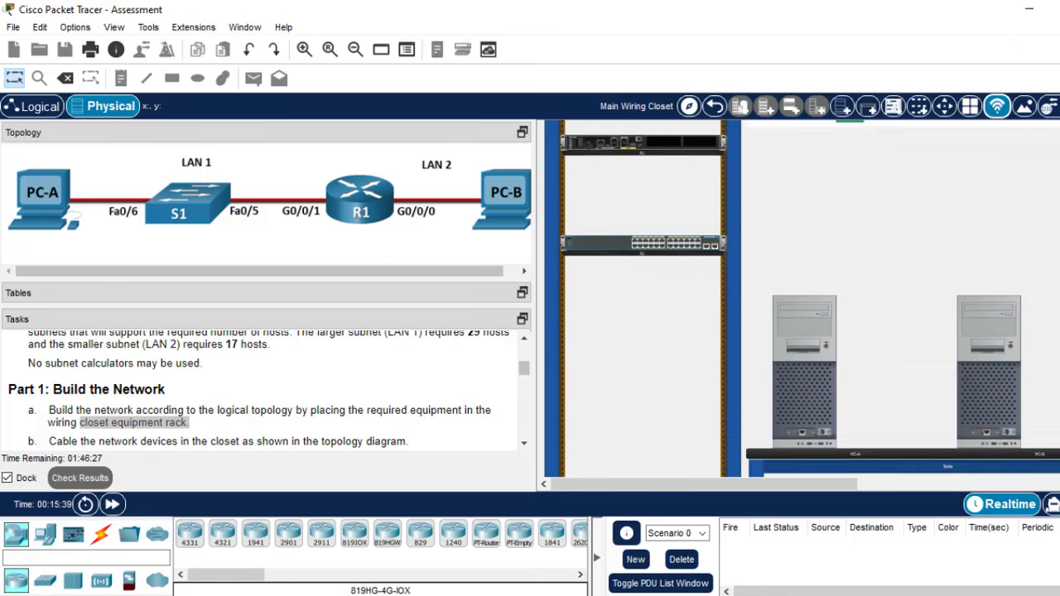
pyautogui.click(803, 439)
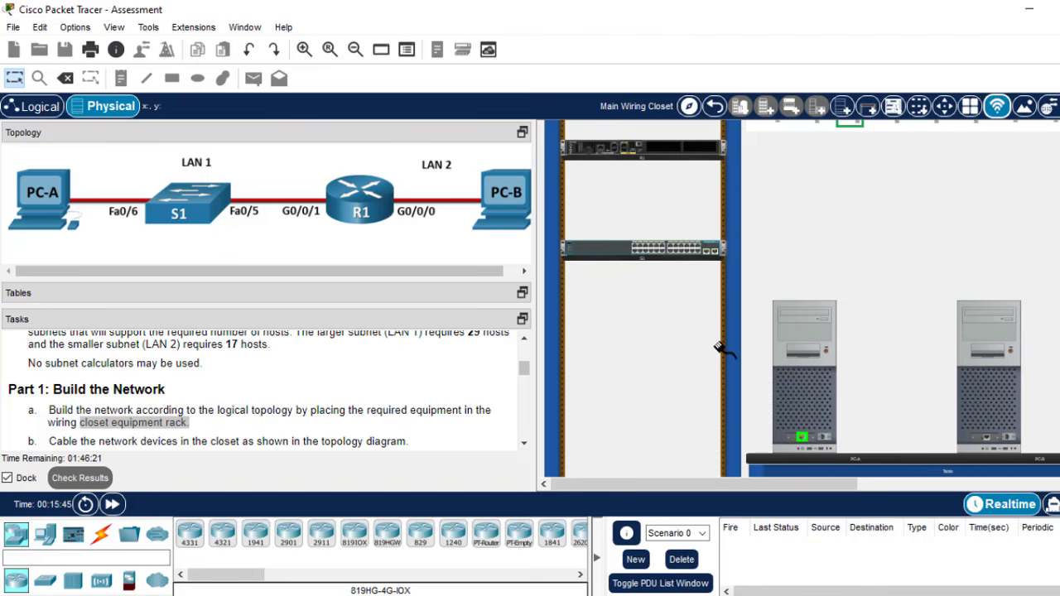
pyautogui.click(645, 250)
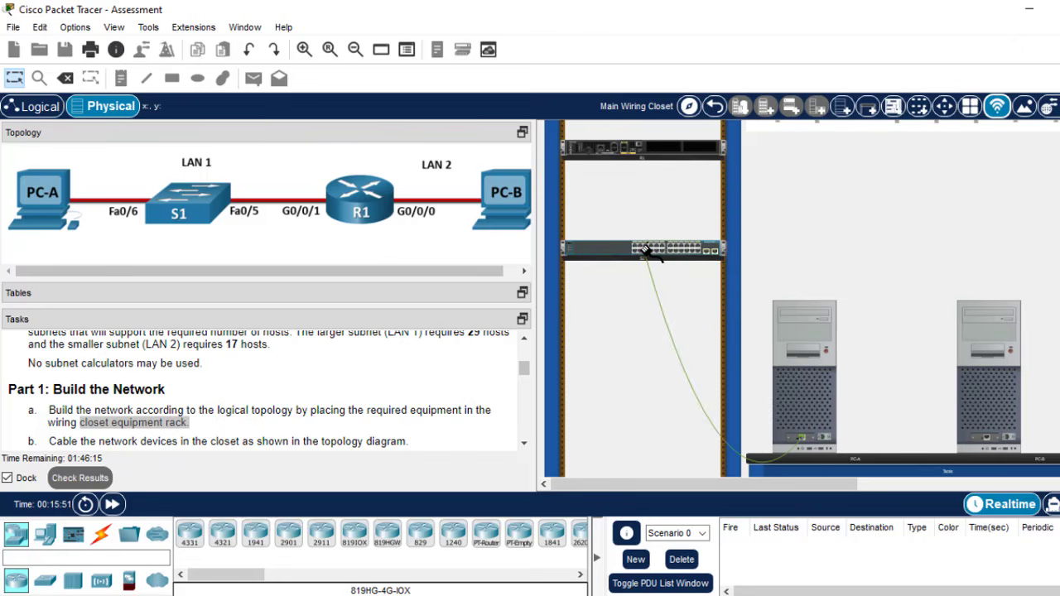
pyautogui.scroll(3, 810, 298)
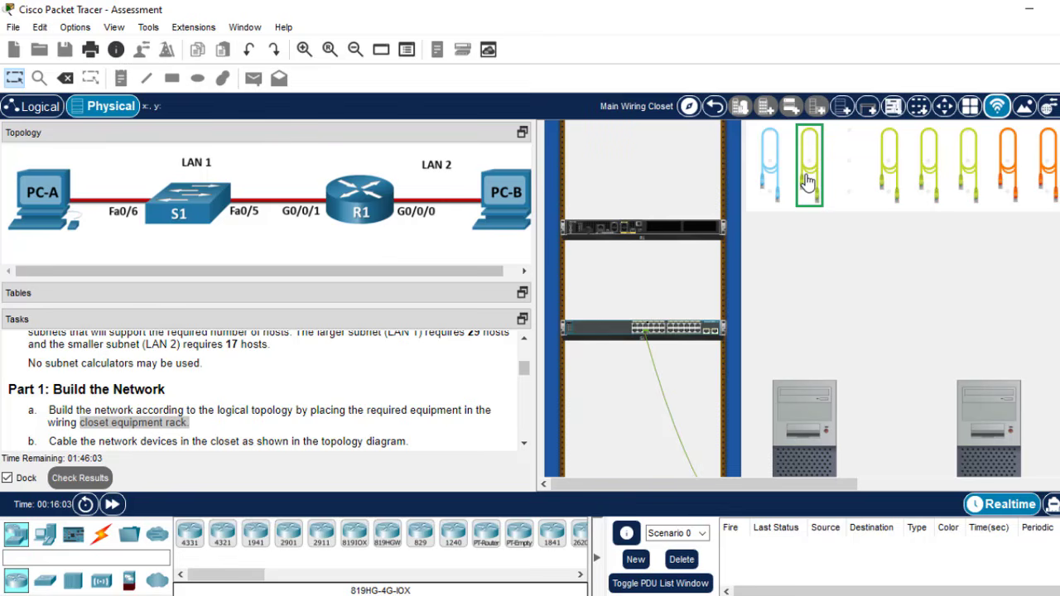
# - Cable S1 Fa0/5 to R1 G0/0/1 and R1 G0/0/0 to PC-B with straight-through cables
pyautogui.click(644, 327)
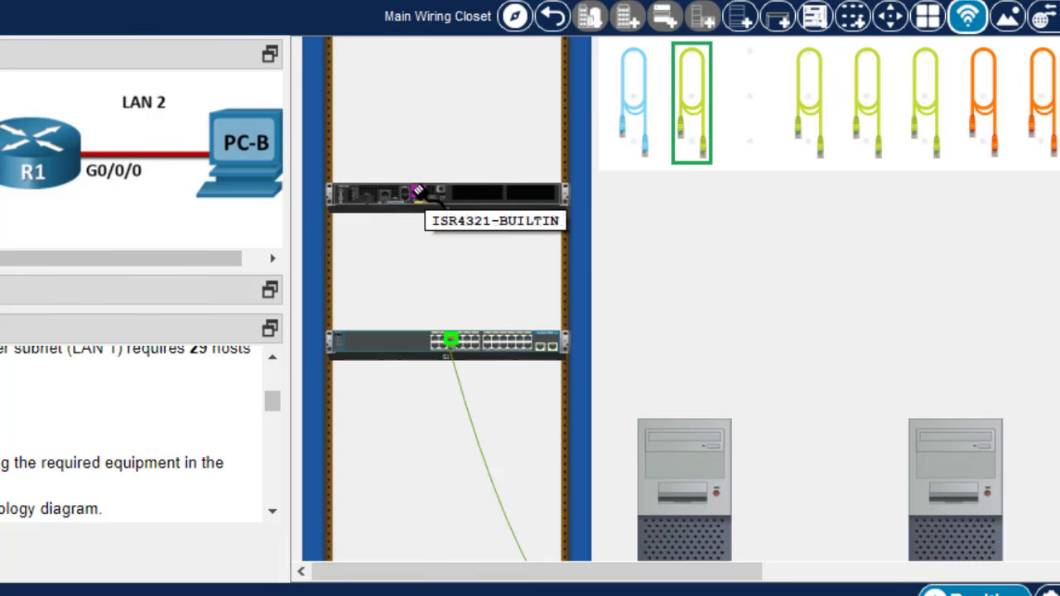
pyautogui.click(418, 193)
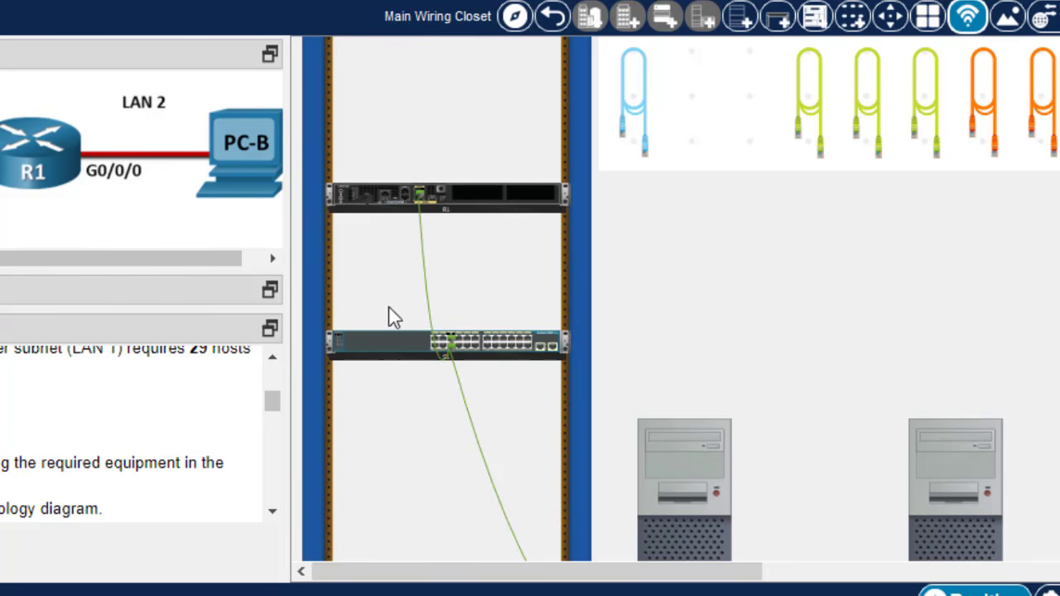
pyautogui.click(816, 106)
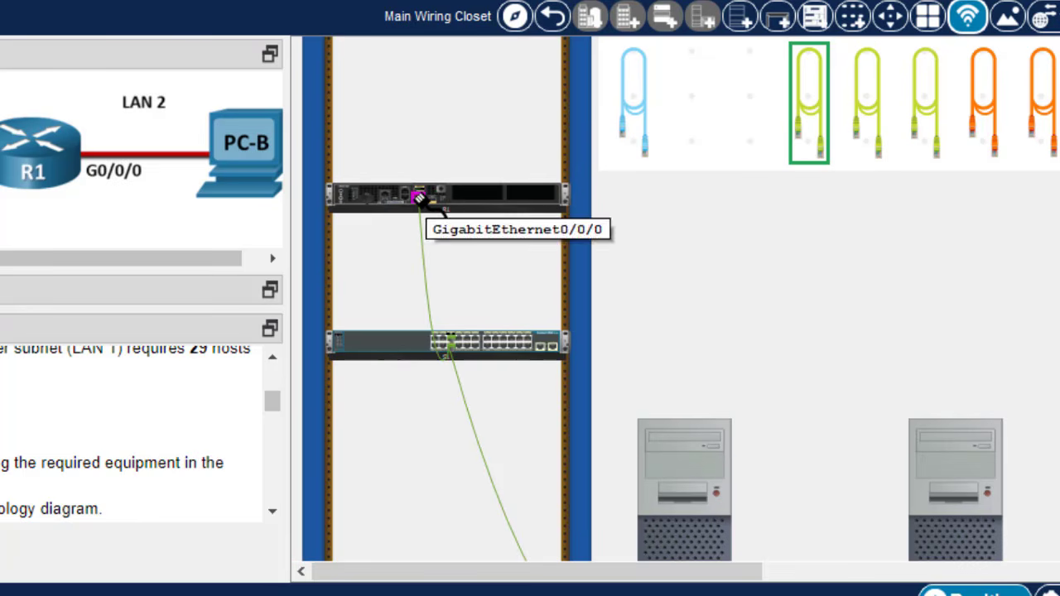
pyautogui.click(419, 198)
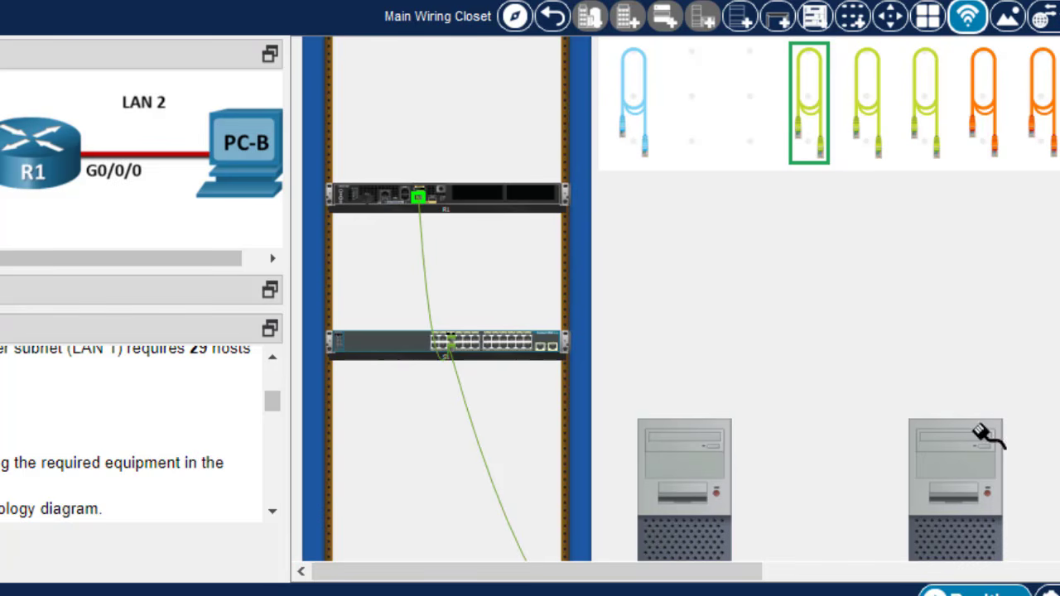
pyautogui.scroll(-3, 928, 347)
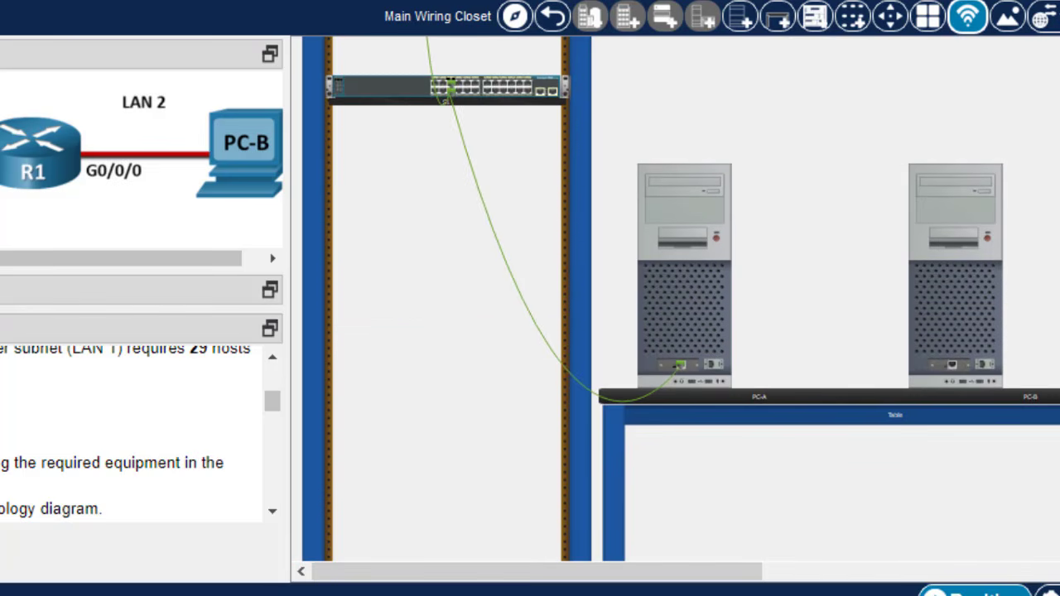
pyautogui.click(951, 365)
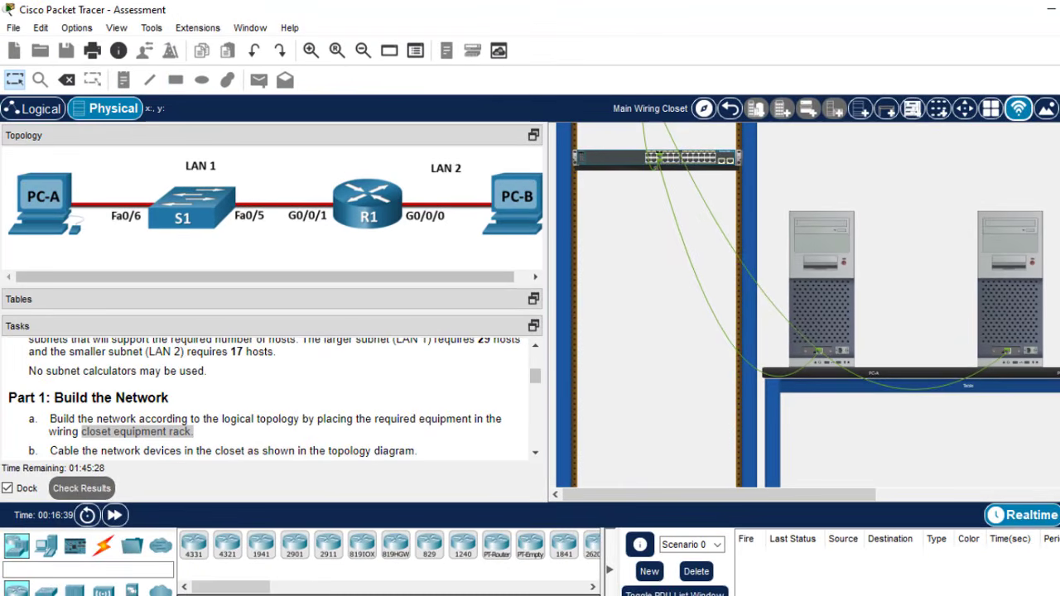
pyautogui.scroll(3, 831, 332)
pyautogui.scroll(-3, 832, 331)
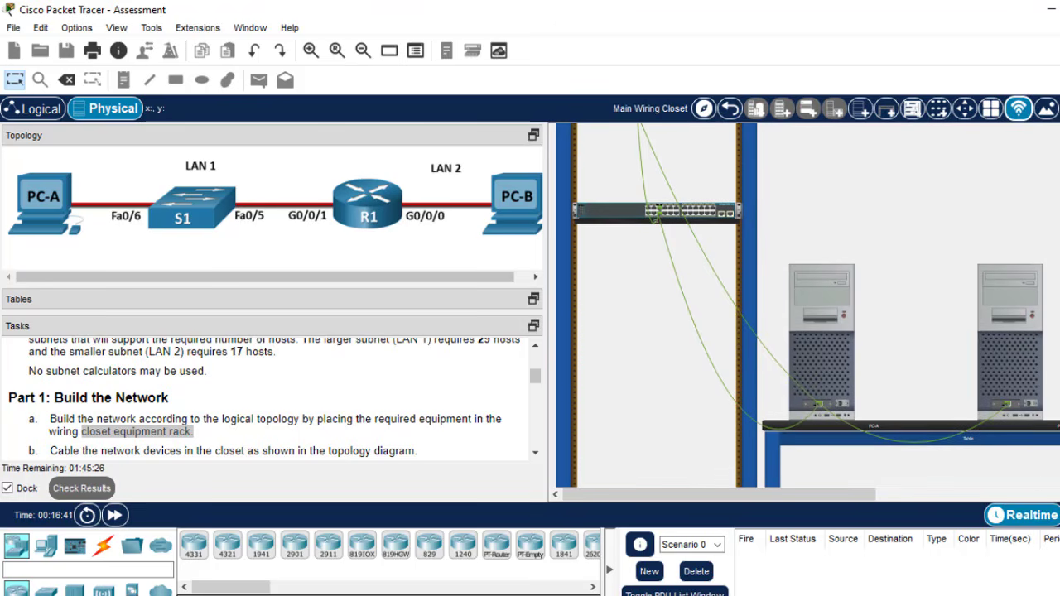
pyautogui.click(832, 315)
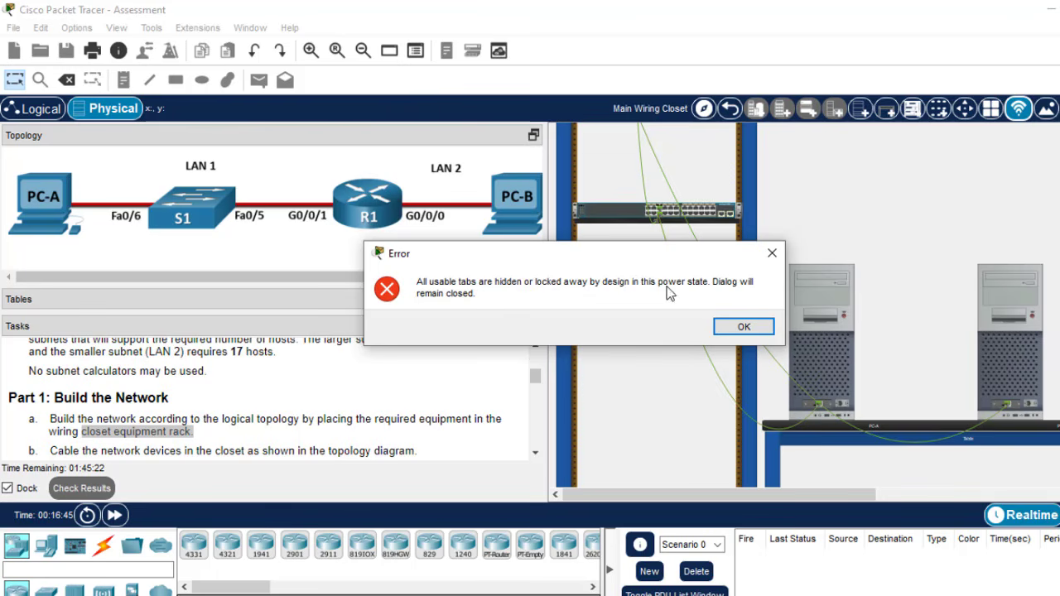
pyautogui.click(743, 328)
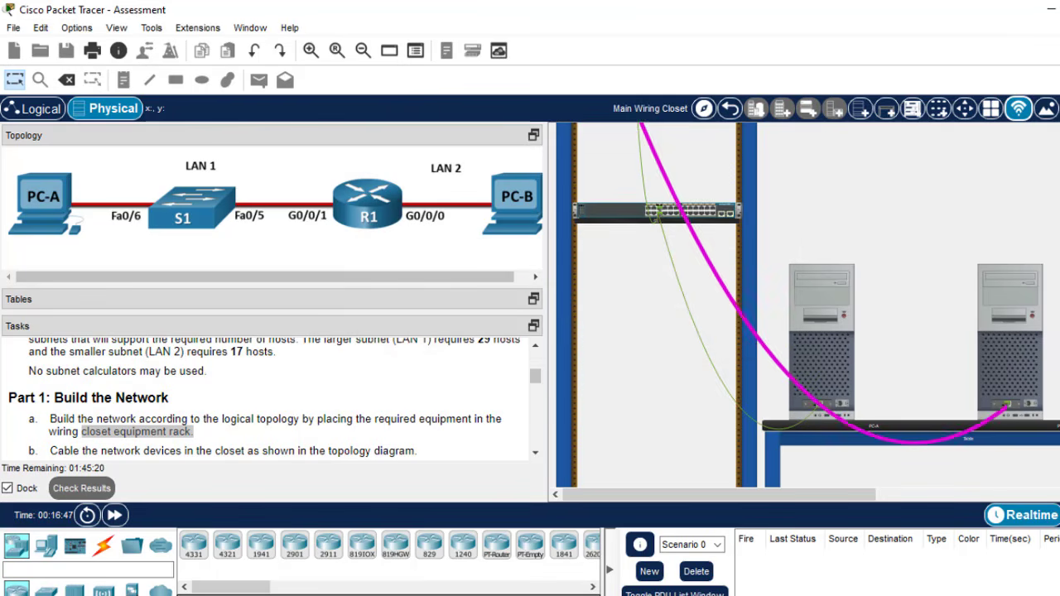
pyautogui.scroll(3, 815, 306)
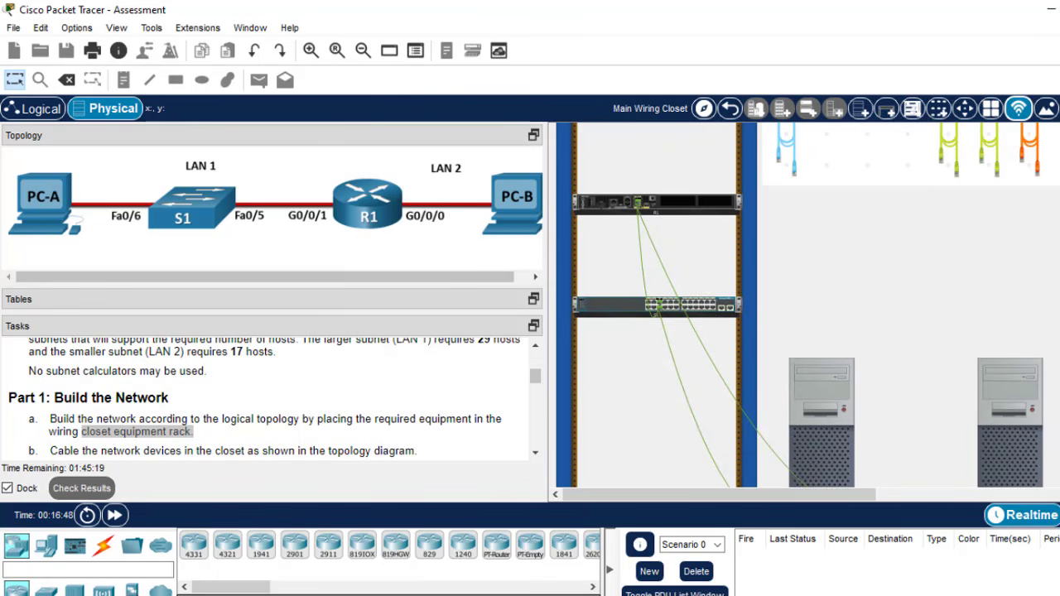
pyautogui.click(717, 307)
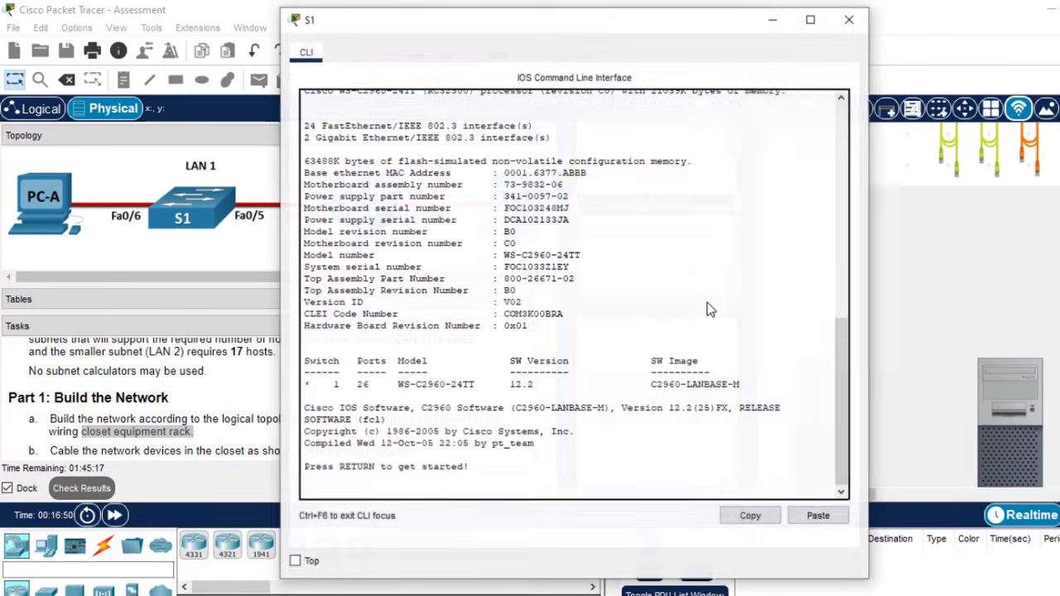
pyautogui.click(848, 20)
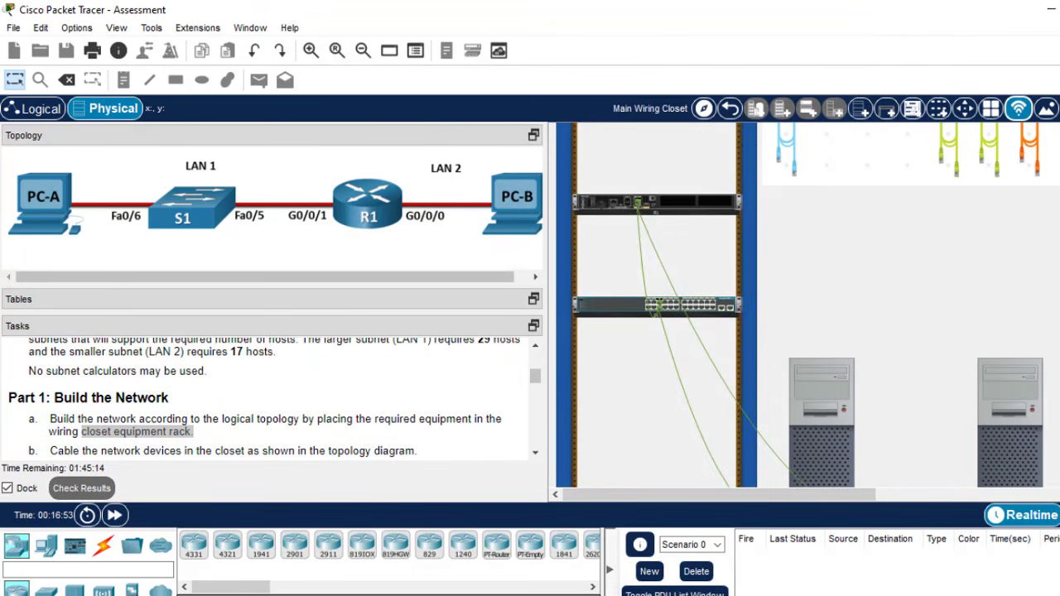
pyautogui.click(679, 347)
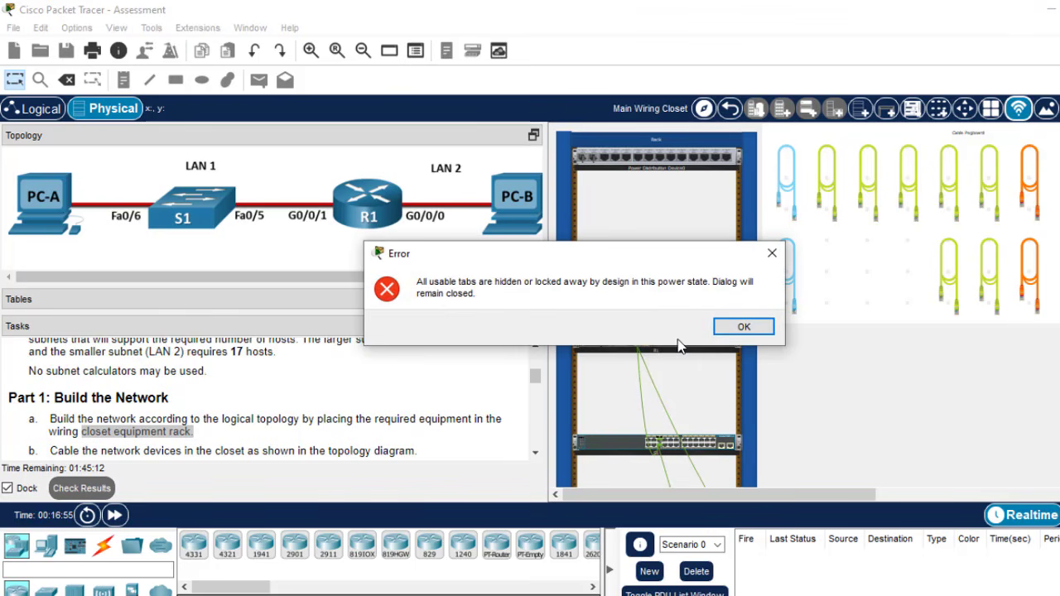
pyautogui.click(751, 329)
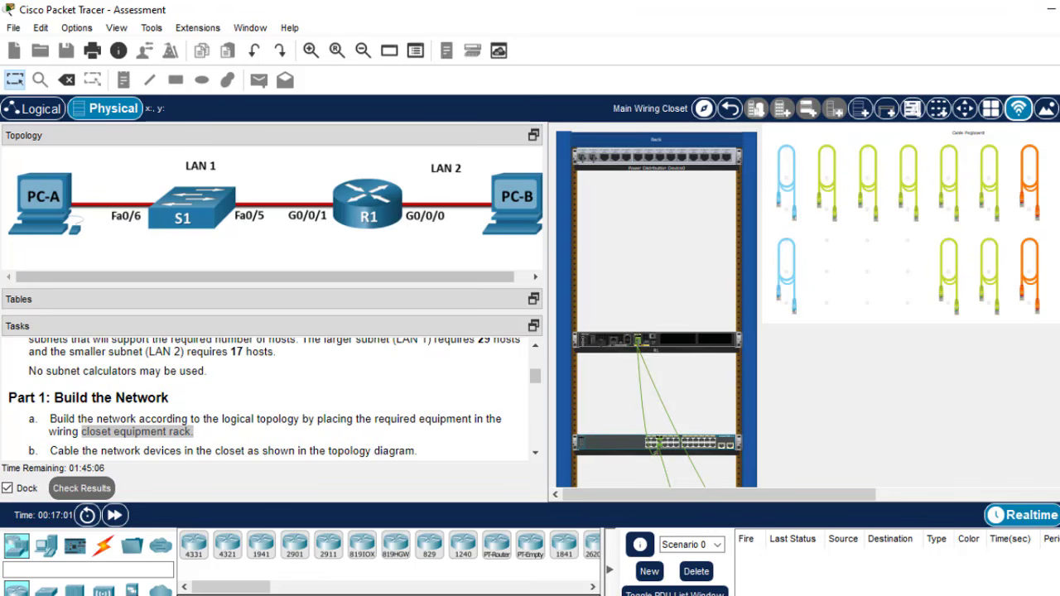
pyautogui.scroll(-4, 807, 304)
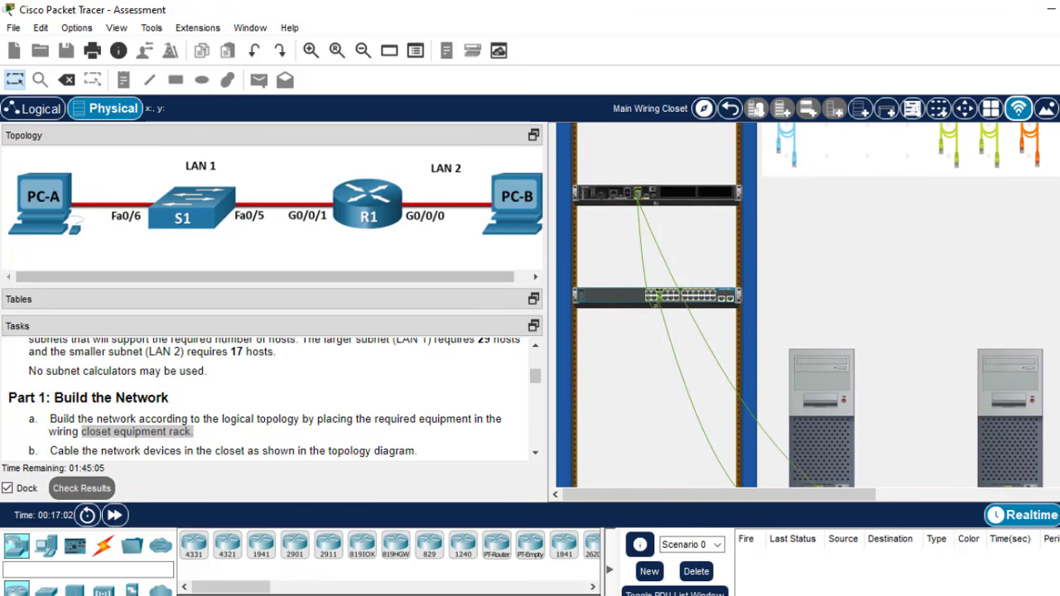
pyautogui.scroll(-1, 807, 305)
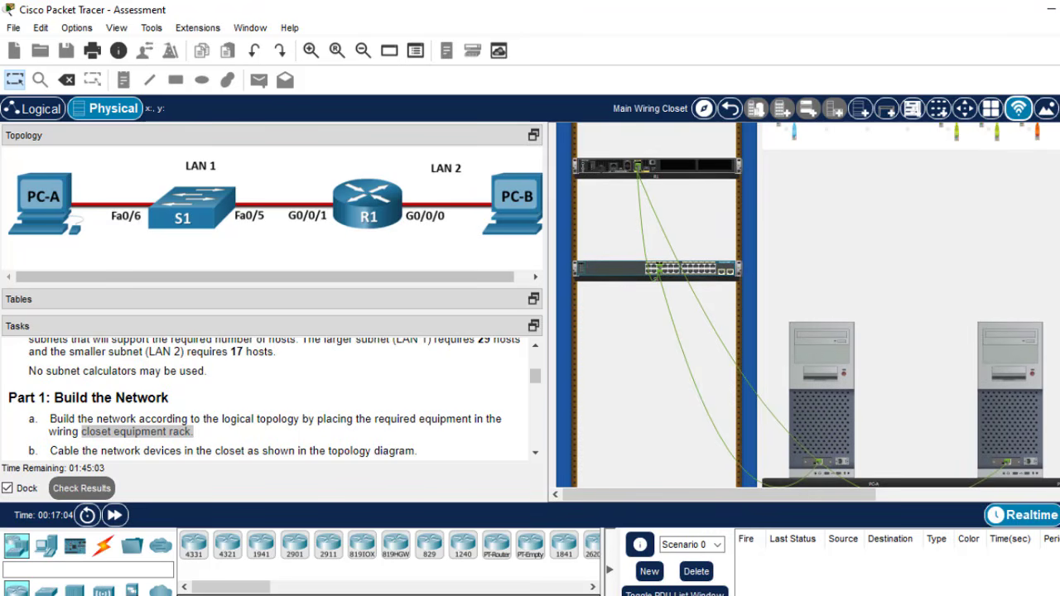
pyautogui.scroll(-1, 808, 305)
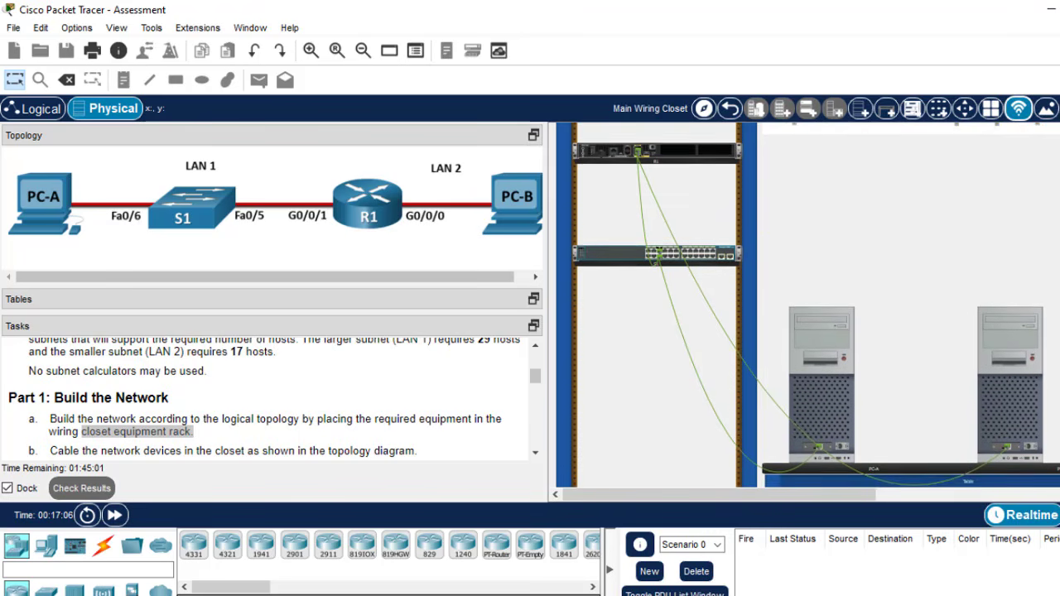
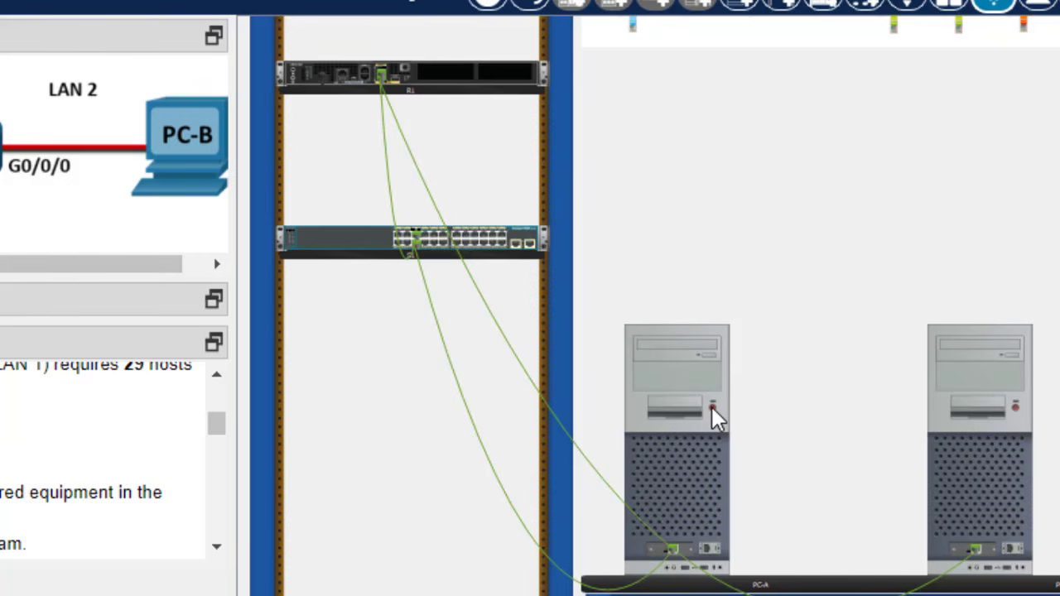
# - Power on PC-A and check that the PC-A and PC-B desktops both open
pyautogui.click(711, 406)
pyautogui.click(680, 376)
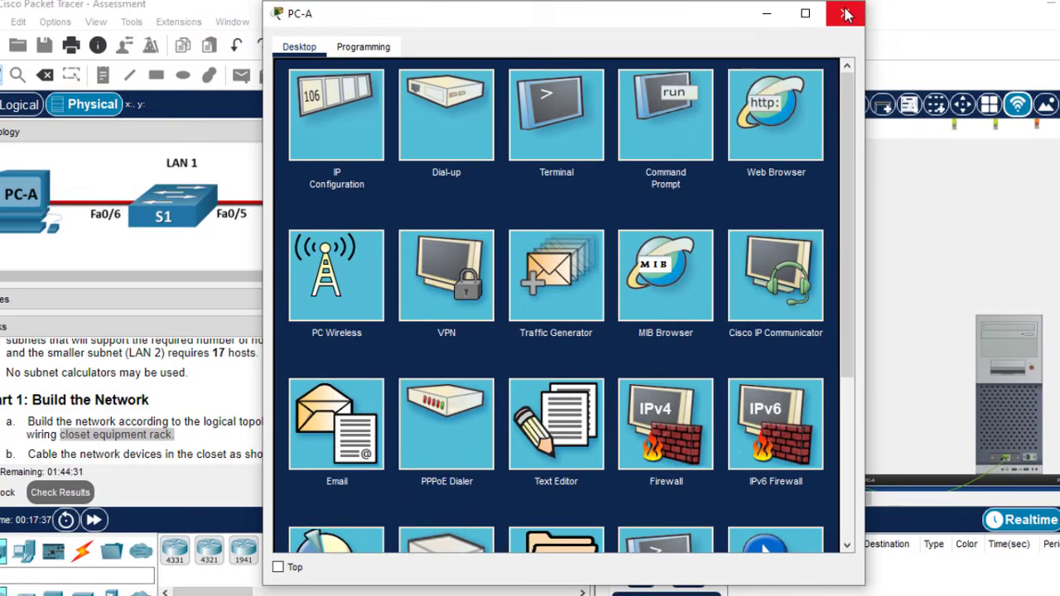
pyautogui.click(846, 15)
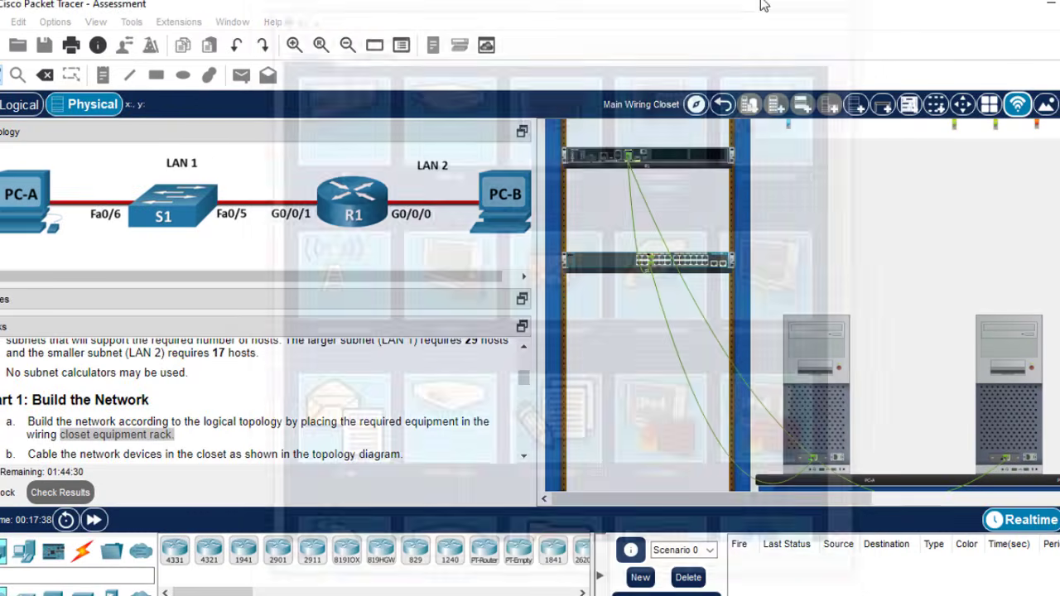
pyautogui.click(1018, 354)
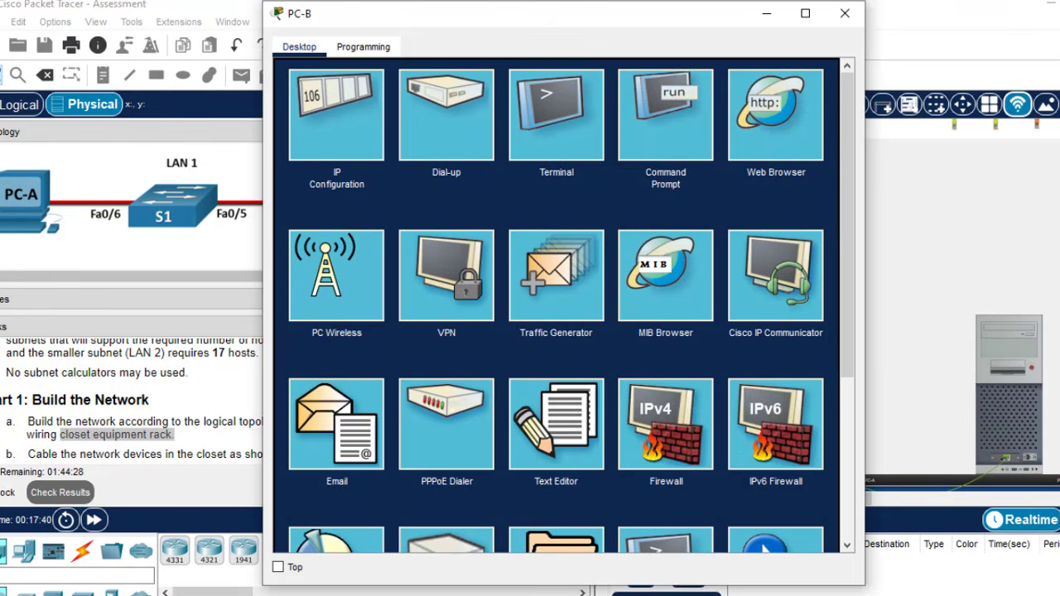
pyautogui.click(845, 14)
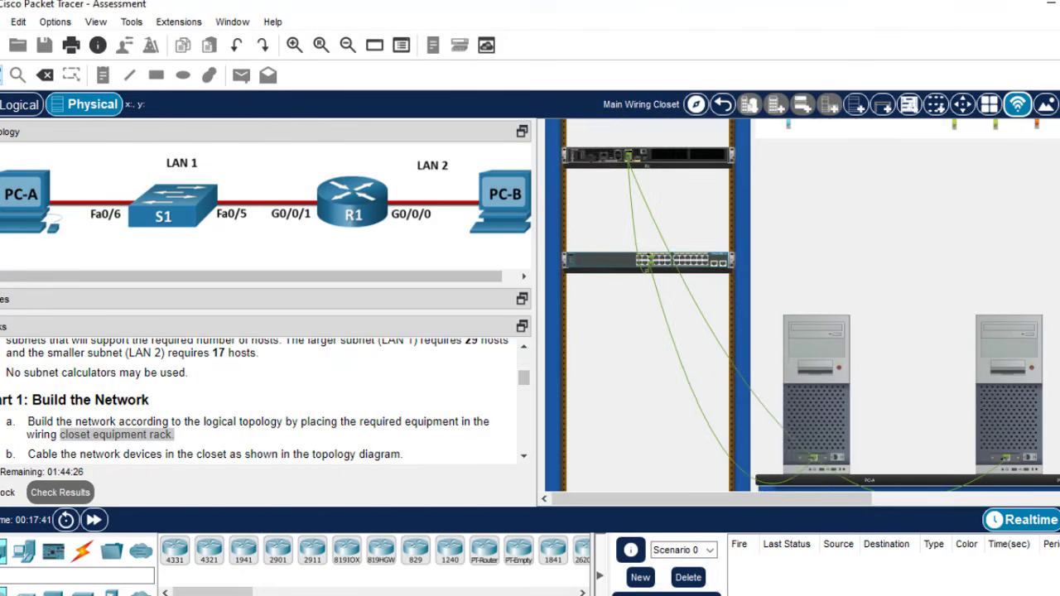
pyautogui.scroll(3, 802, 306)
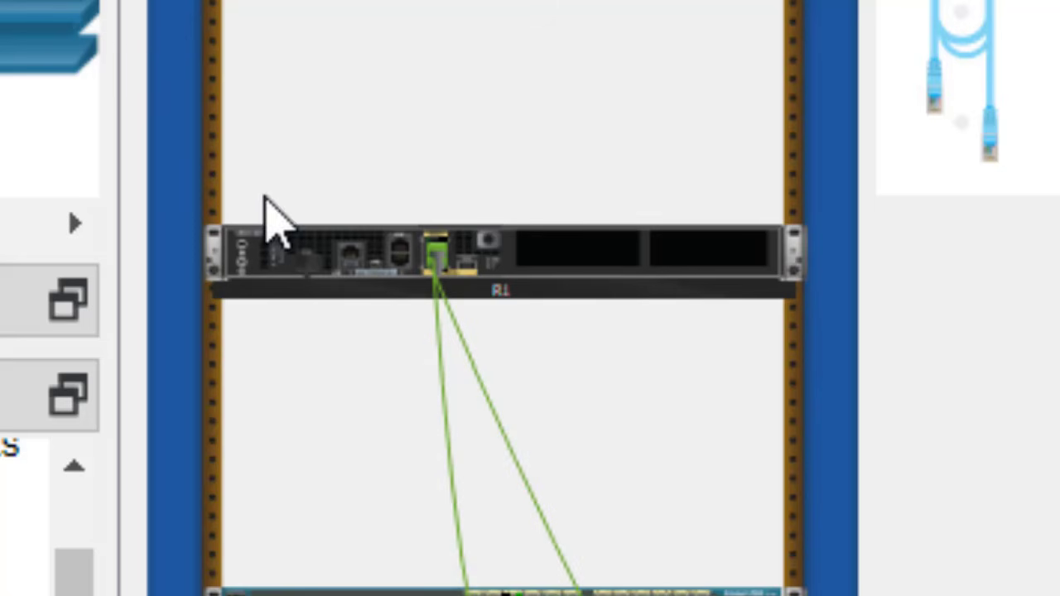
pyautogui.moveTo(276, 263)
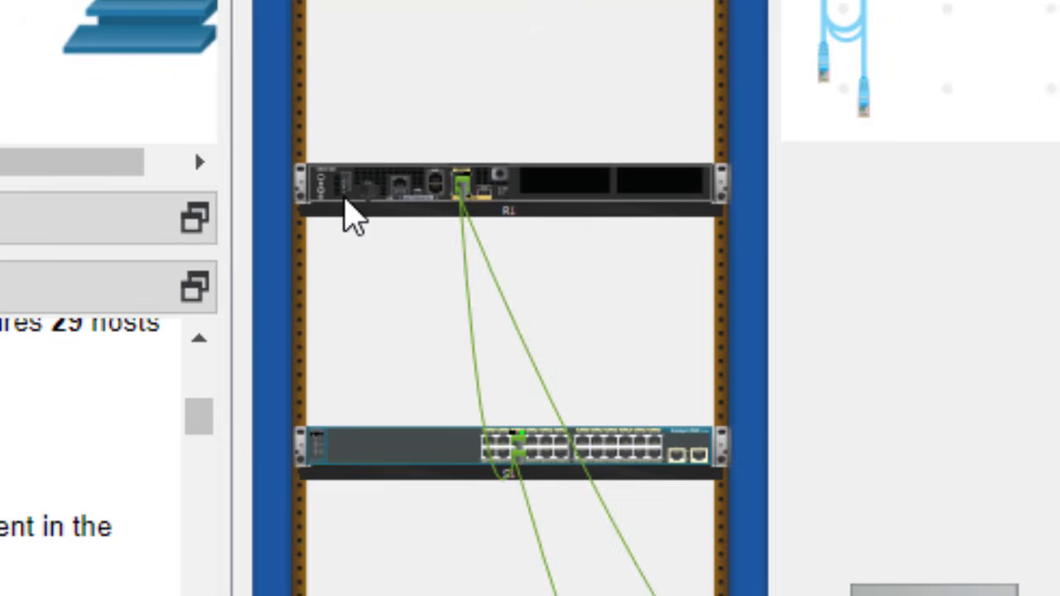
pyautogui.moveTo(347, 199)
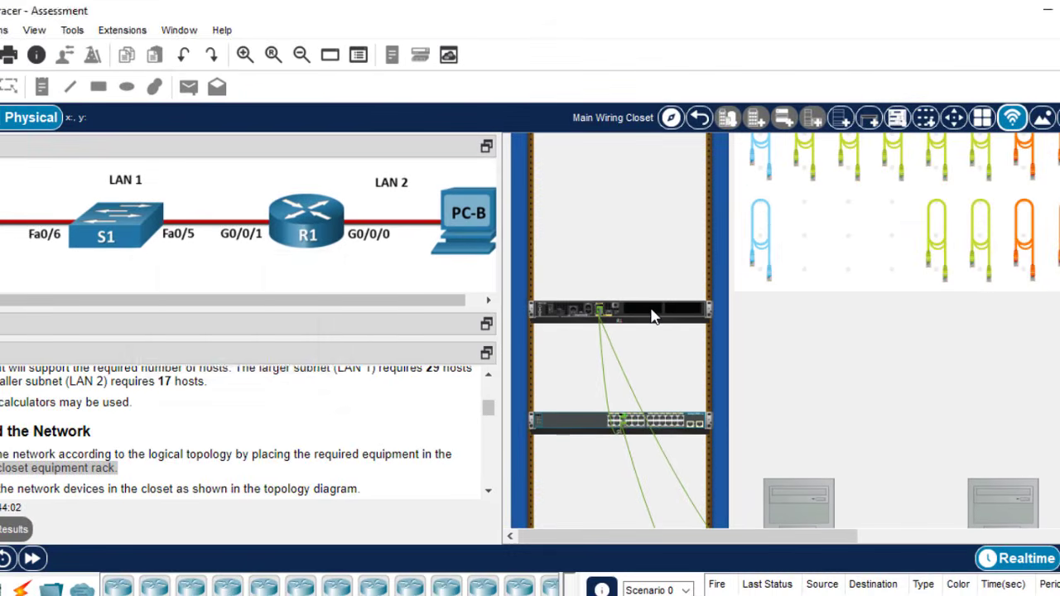
pyautogui.click(653, 316)
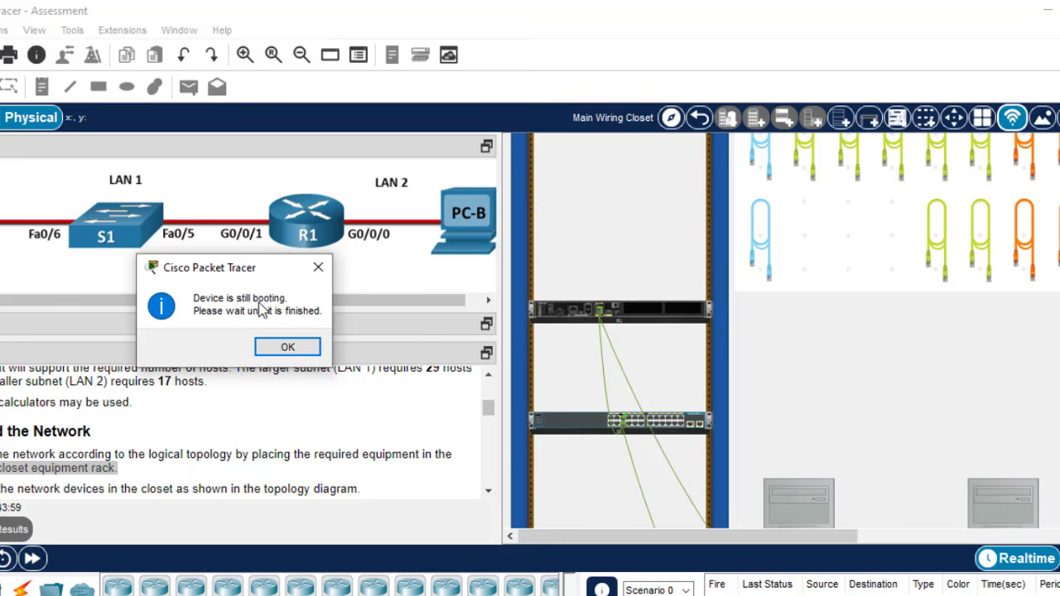
pyautogui.click(287, 348)
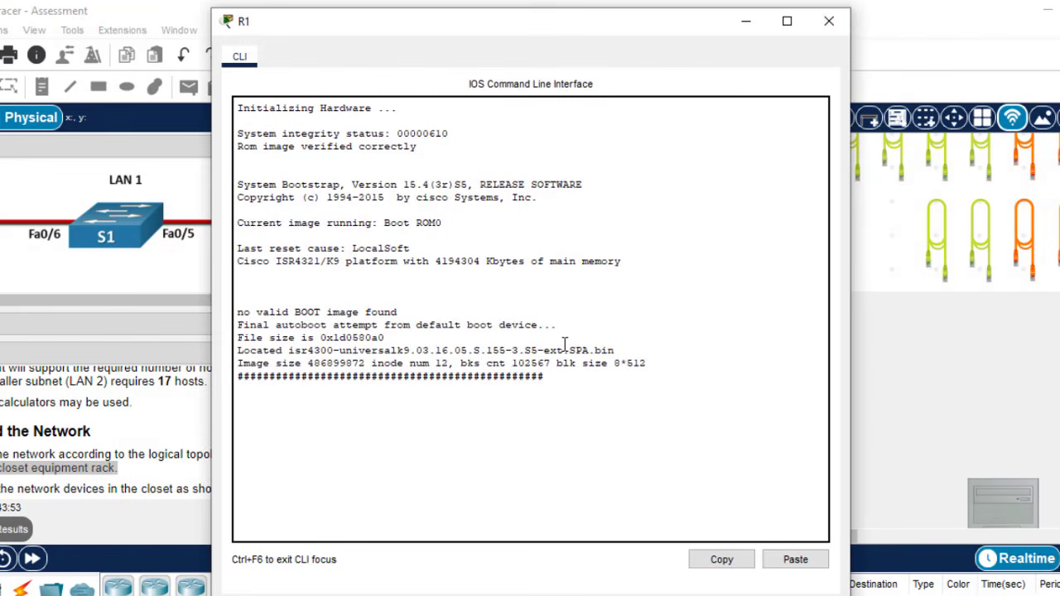
pyautogui.click(828, 22)
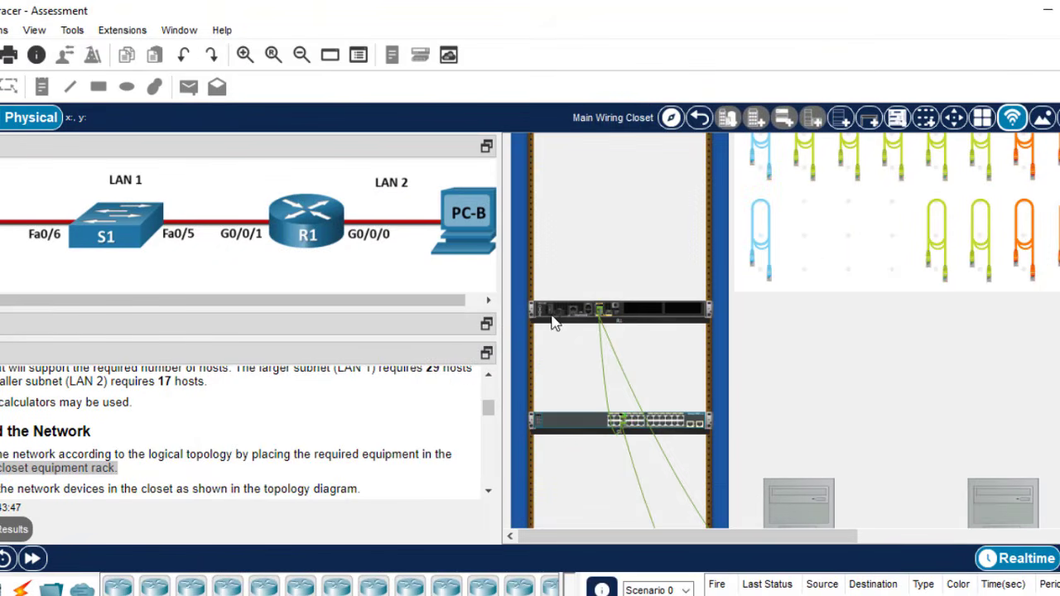
# - Enlarge the Tasks panel and scroll to Part 2: Develop an IP Addressing Scheme
pyautogui.moveTo(553, 322)
pyautogui.scroll(-3, 569, 373)
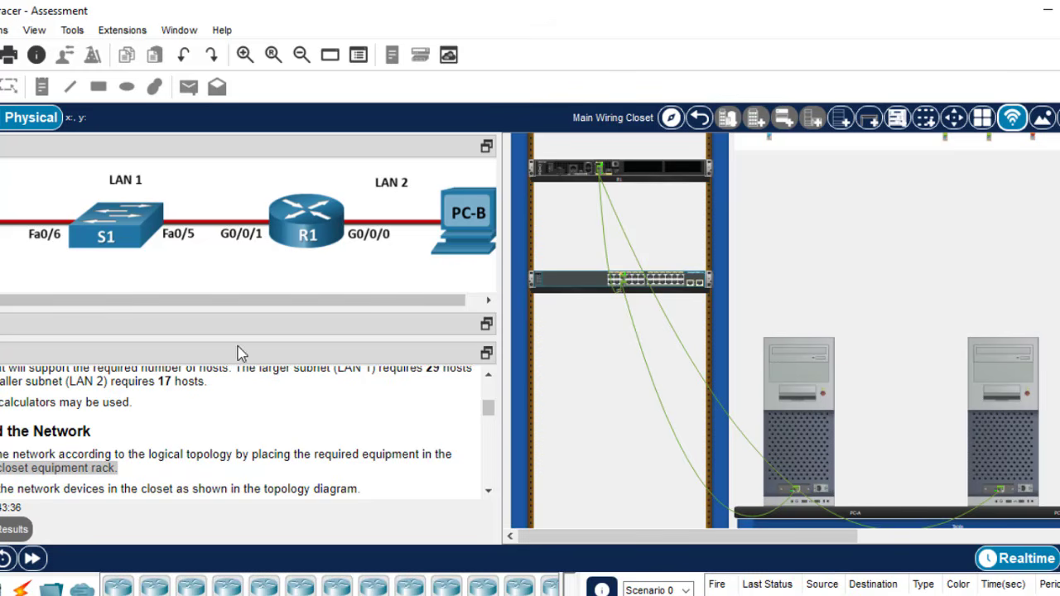
pyautogui.moveTo(233, 337); pyautogui.dragTo(233, 210)
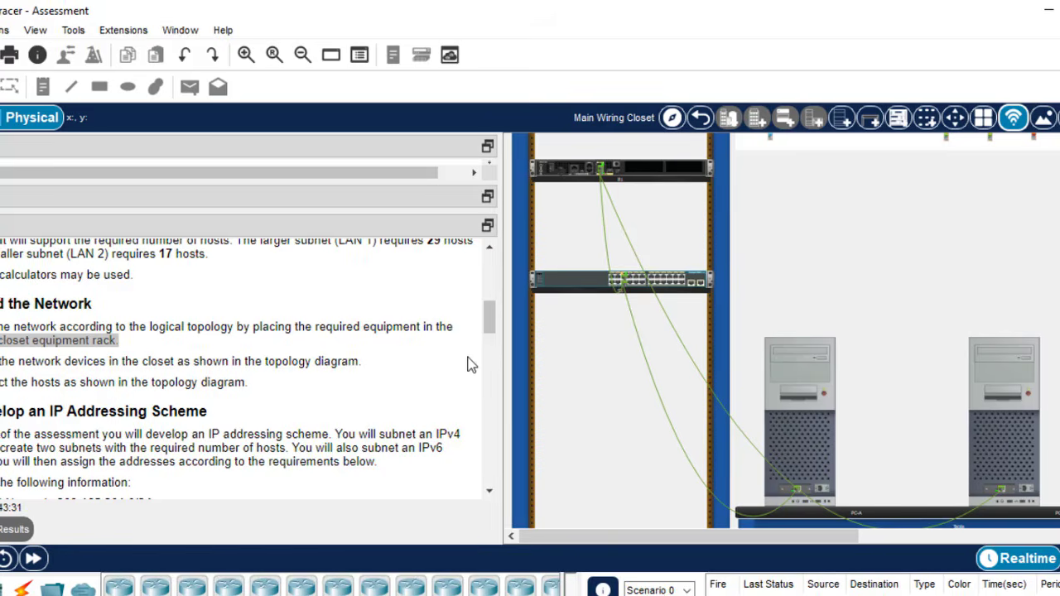
pyautogui.click(490, 350)
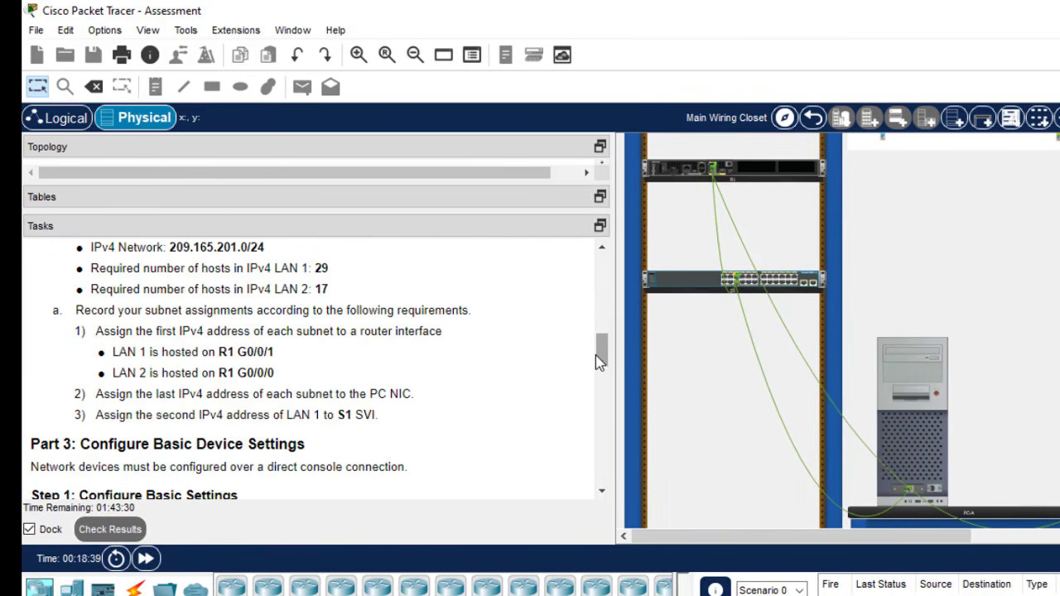
pyautogui.moveTo(596, 354); pyautogui.dragTo(593, 323)
pyautogui.moveTo(598, 331); pyautogui.dragTo(597, 347)
# - Review the subnet notes and mark R1 G0/0/1 for LAN 1 and G0/0/0 for LAN 2
pyautogui.hotkey('alt', 'Tab')
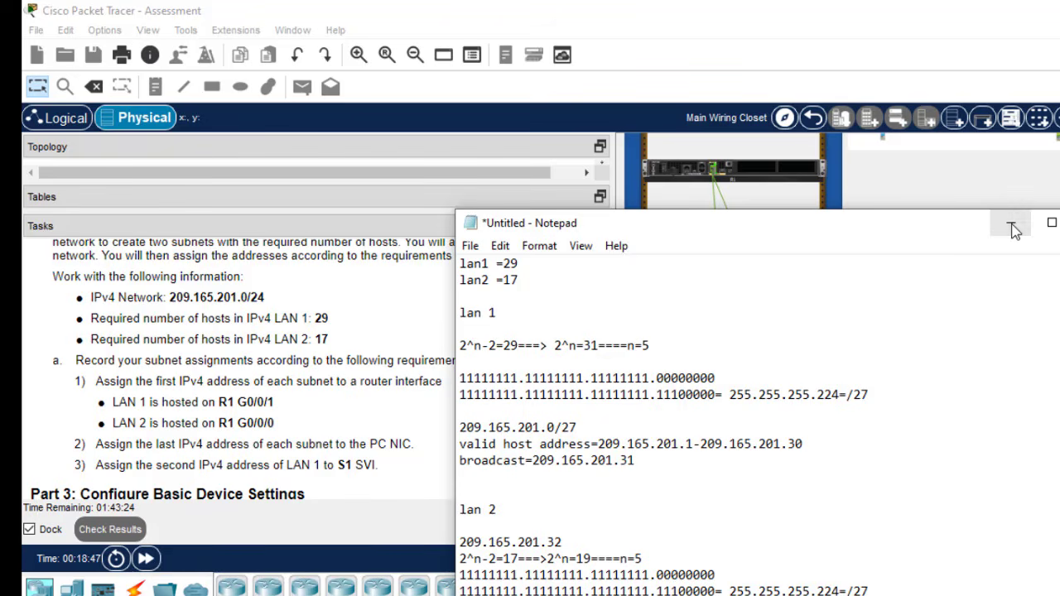
pyautogui.click(1013, 222)
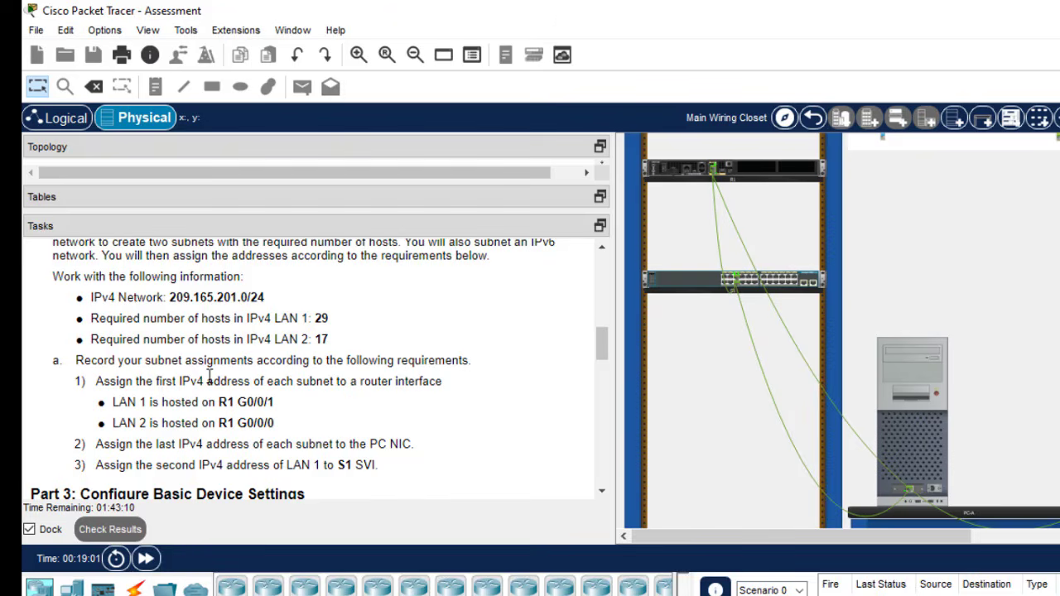
pyautogui.moveTo(275, 402); pyautogui.dragTo(239, 400)
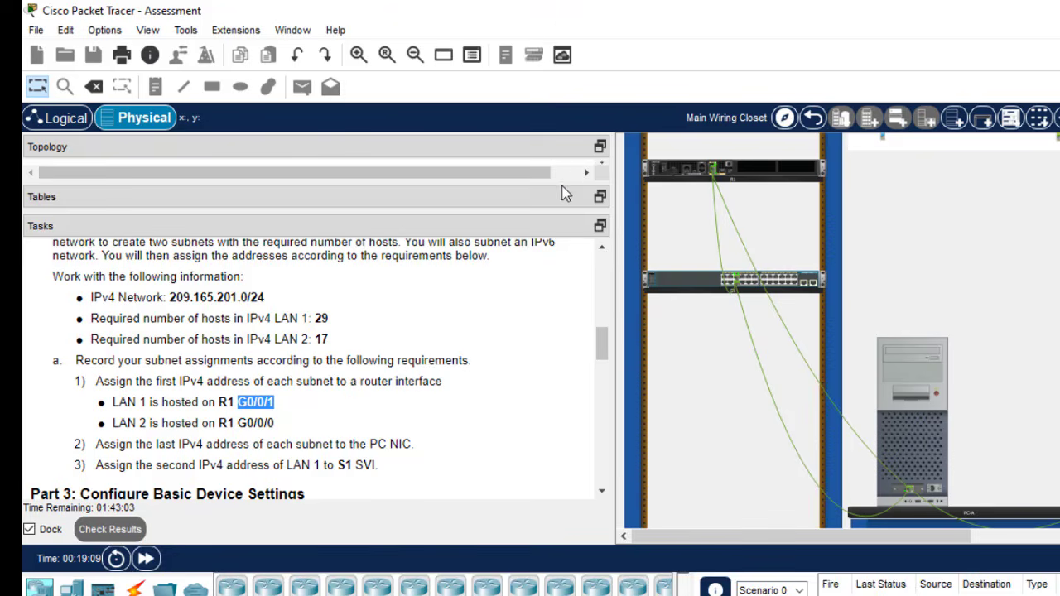
pyautogui.moveTo(561, 184); pyautogui.dragTo(530, 209)
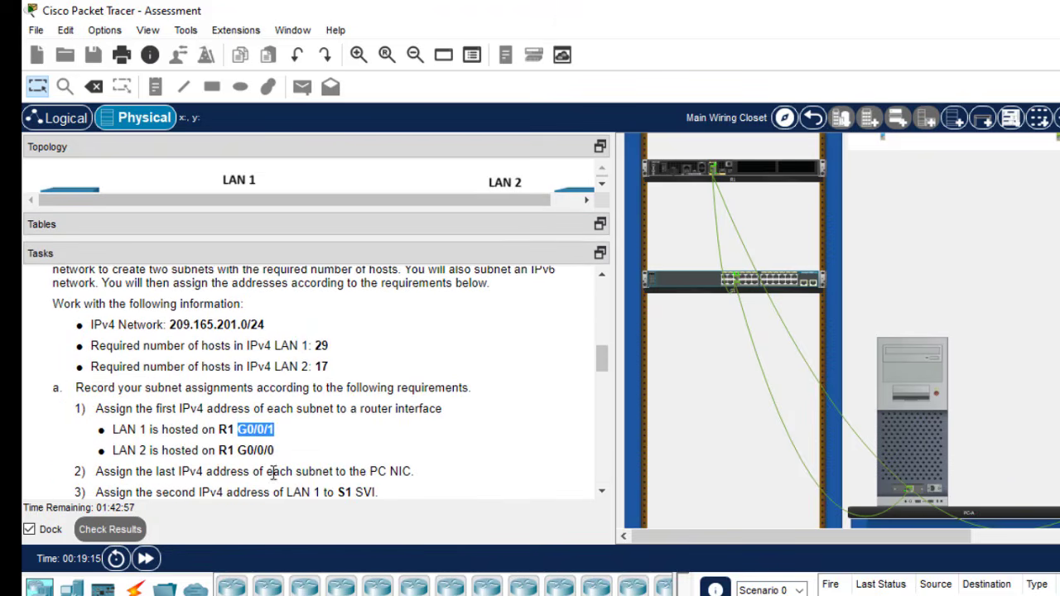
pyautogui.moveTo(281, 450); pyautogui.dragTo(226, 450)
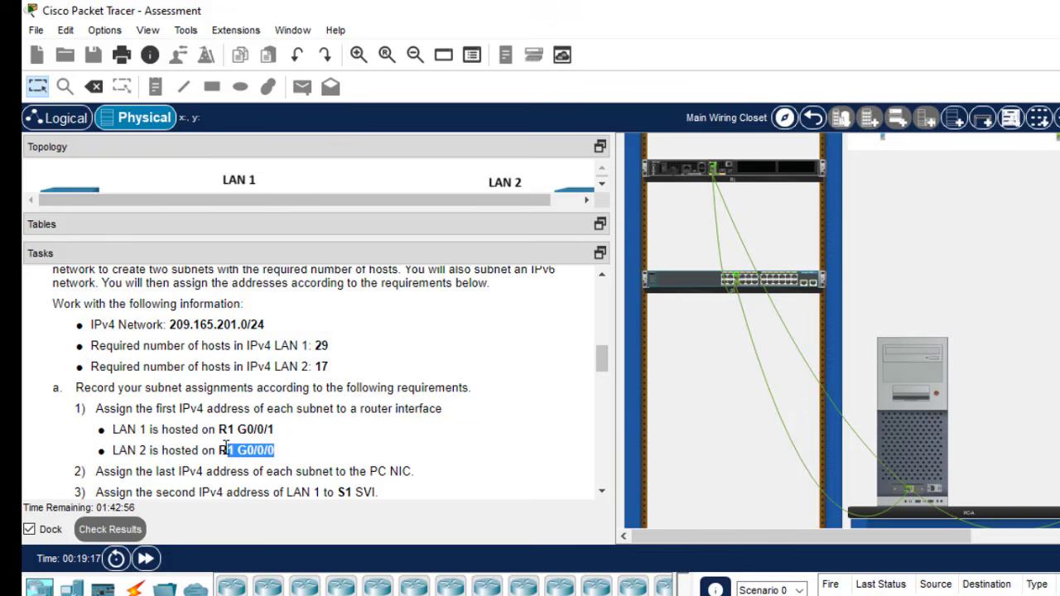
pyautogui.moveTo(601, 359); pyautogui.dragTo(603, 379)
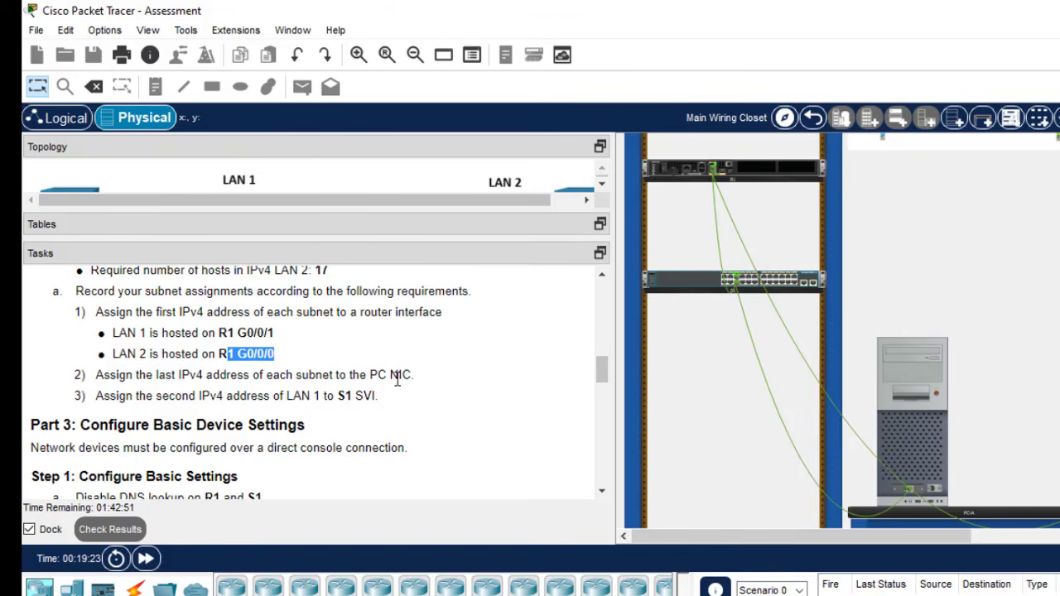
# - Highlight the PC NIC and S1 SVI addressing requirements in the Tasks panel
pyautogui.moveTo(414, 374); pyautogui.dragTo(114, 378)
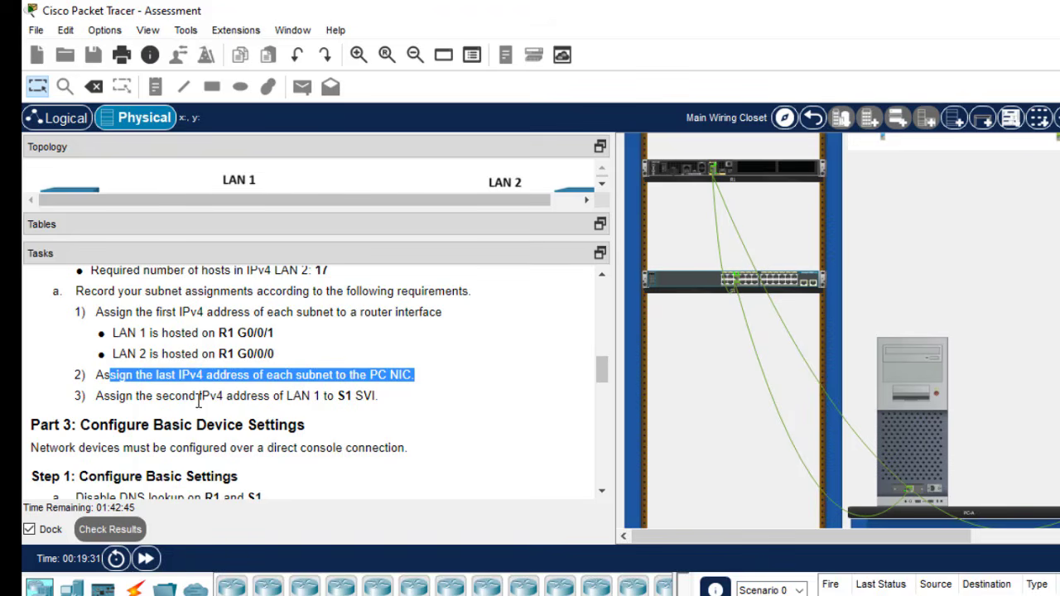
pyautogui.moveTo(381, 400); pyautogui.dragTo(183, 396)
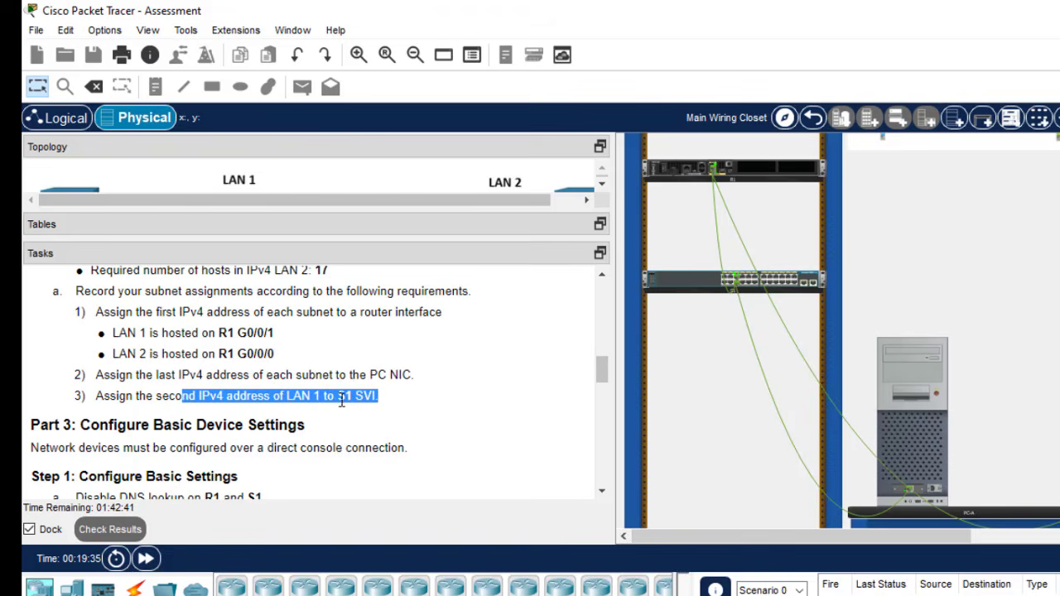
pyautogui.click(377, 409)
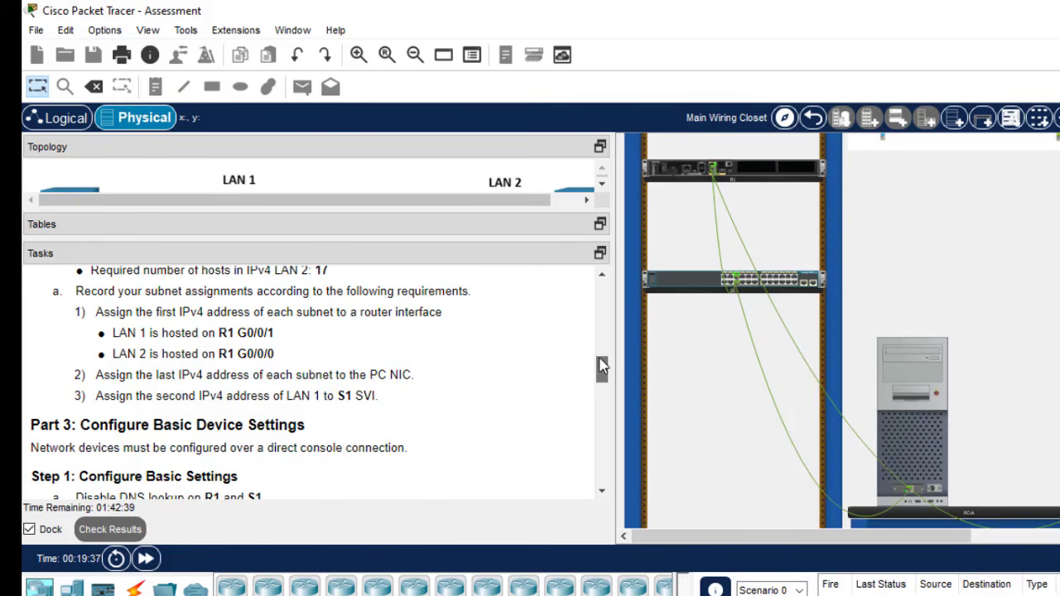
pyautogui.moveTo(603, 367)
pyautogui.mouseDown()
pyautogui.moveTo(602, 296)
pyautogui.moveTo(602, 352)
pyautogui.mouseUp()
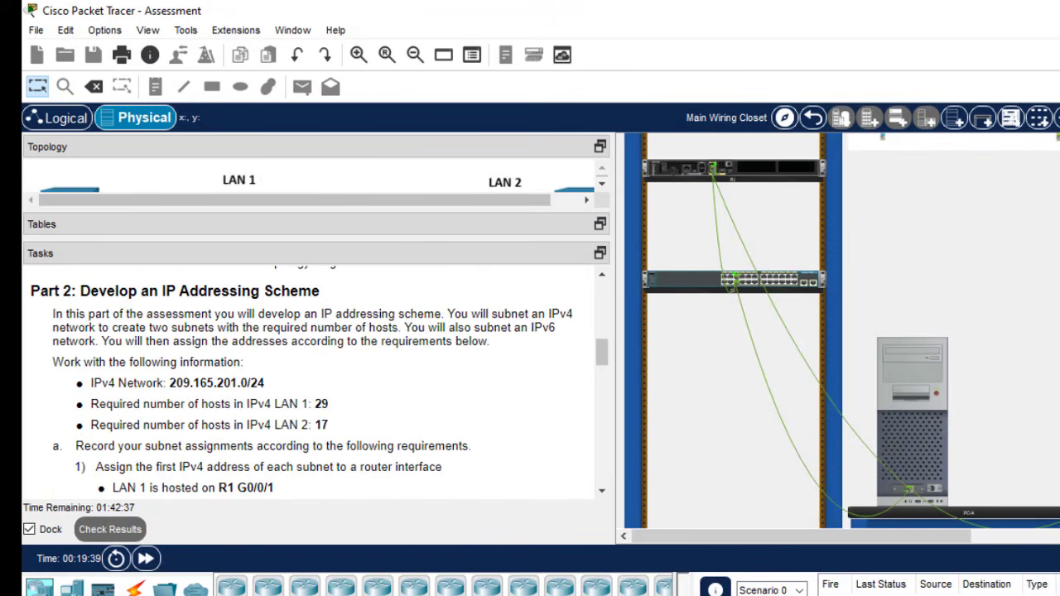
# - In R1's CLI, enter global configuration mode with en and conf t
pyautogui.click(768, 180)
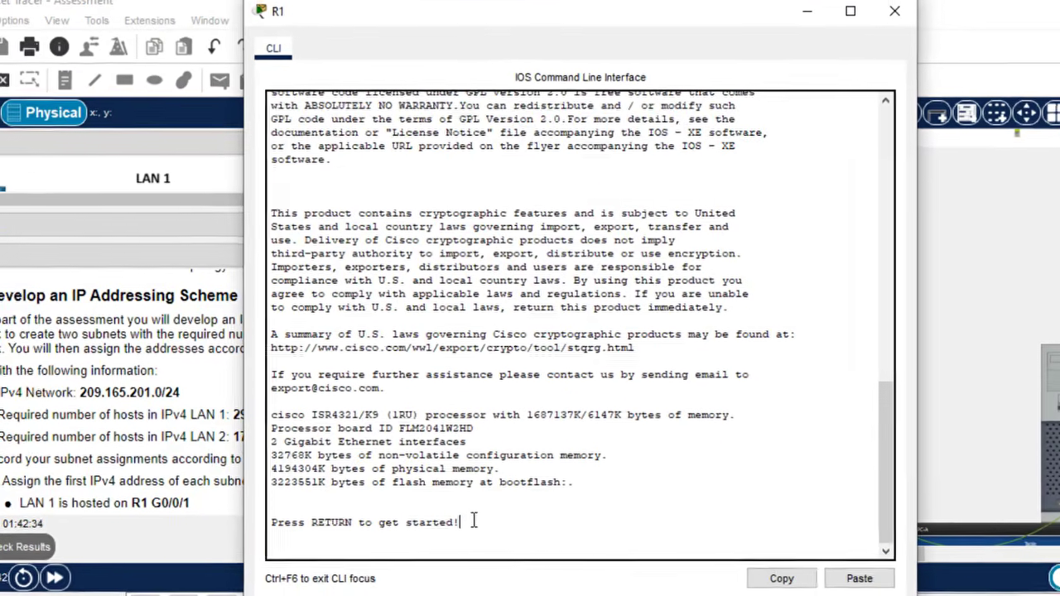
pyautogui.press('Return')
pyautogui.press('Return')
pyautogui.press('Return')
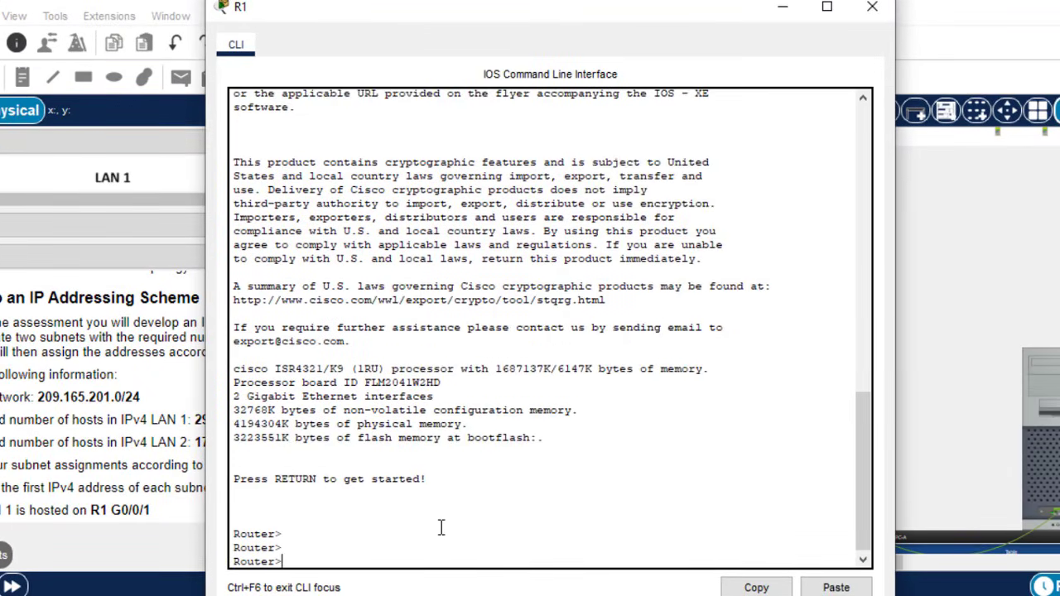
pyautogui.write('en')
pyautogui.press('Return')
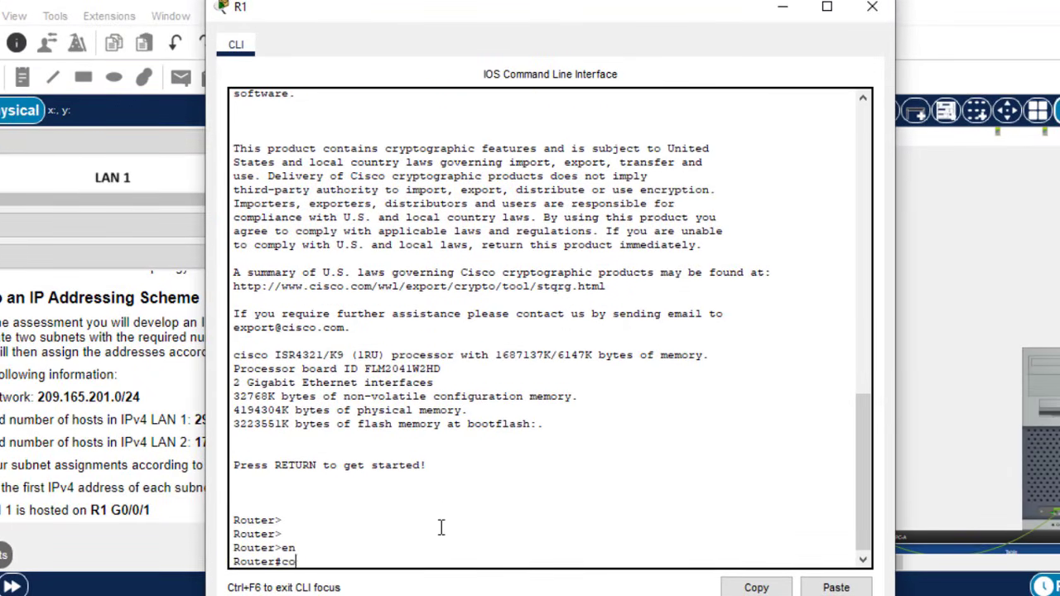
pyautogui.write('conf t')
pyautogui.press('Return')
pyautogui.press('Return')
pyautogui.press('Return')
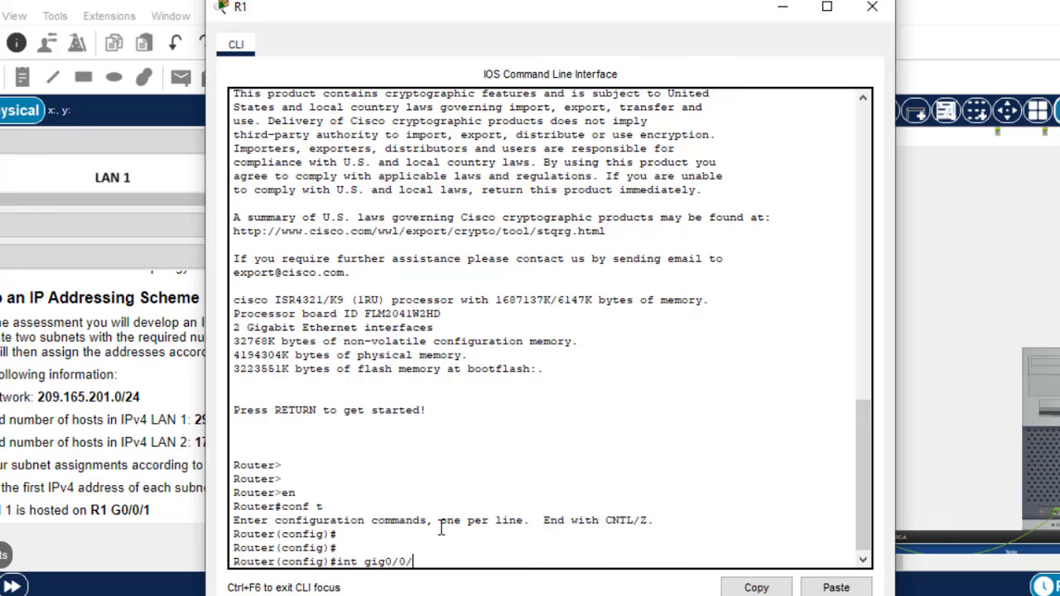
# - Reveal the Addressing Requirements Table and enter R1's gig0/0/1 interface configuration
pyautogui.click(144, 395)
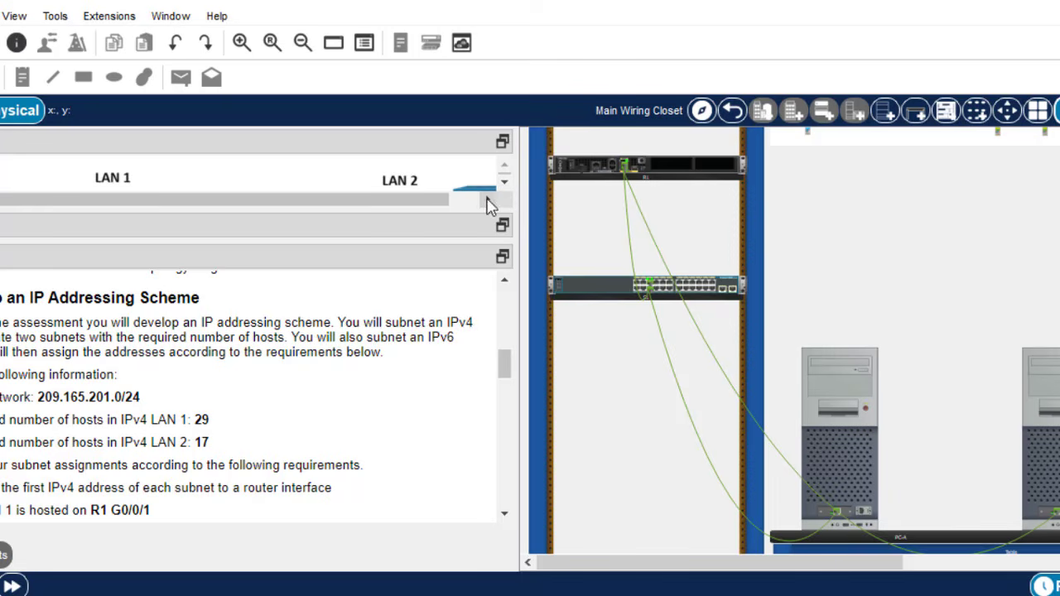
pyautogui.moveTo(412, 209); pyautogui.dragTo(403, 304)
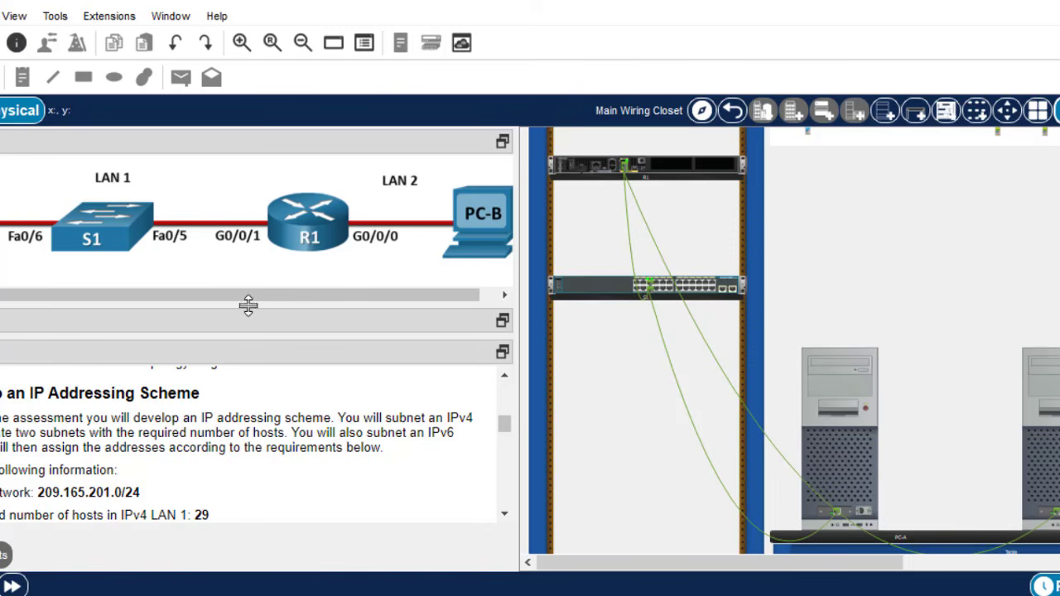
pyautogui.moveTo(245, 305); pyautogui.dragTo(271, 217)
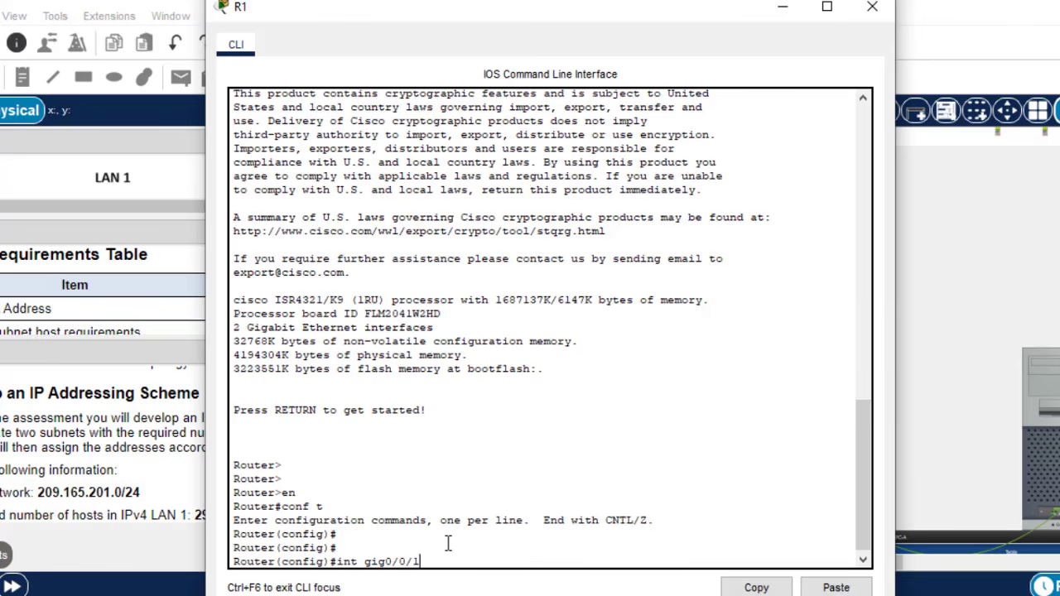
pyautogui.press('Return')
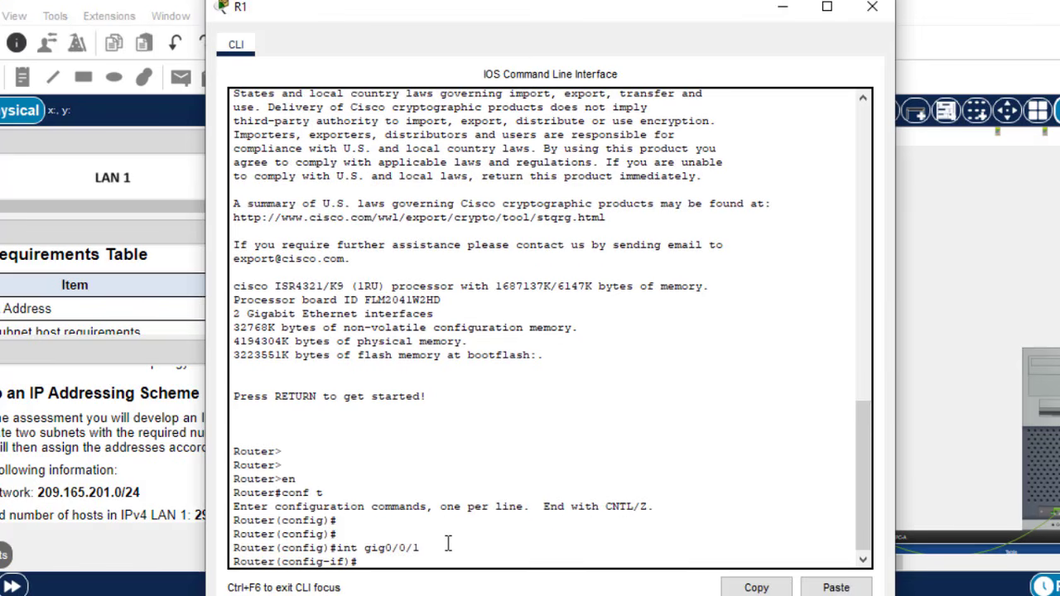
pyautogui.write('ip add')
# - Assign R1 G0/0/1 the address 209.165.201.1 255.255.255.224, copied from the subnet notes
pyautogui.hotkey('alt', 'Tab')
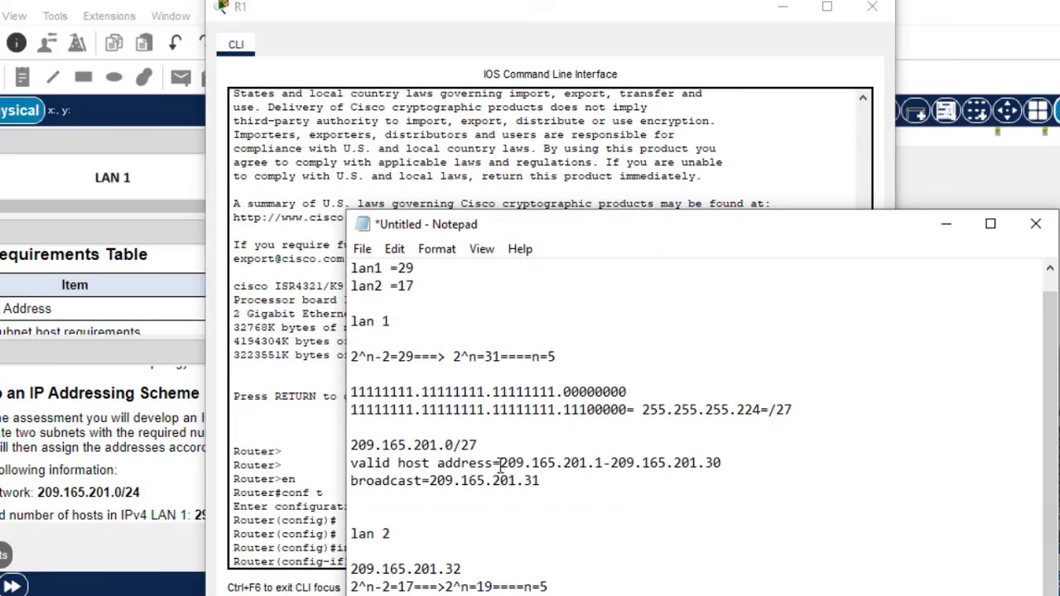
pyautogui.moveTo(508, 462); pyautogui.dragTo(604, 462)
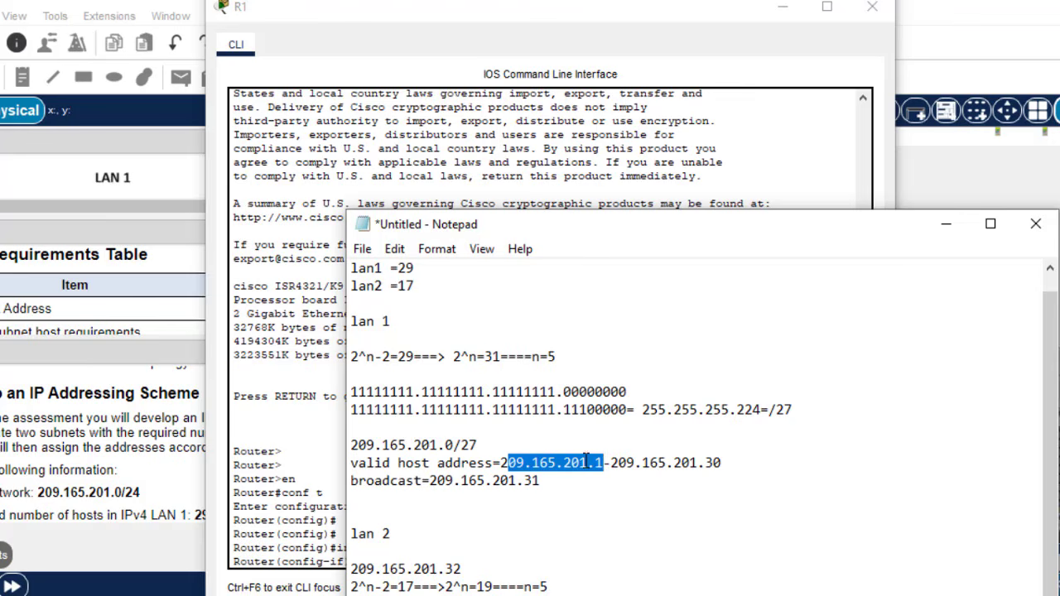
pyautogui.click(501, 463)
pyautogui.moveTo(501, 464); pyautogui.dragTo(605, 468)
pyautogui.hotkey('ctrl', 'c')
pyautogui.click(329, 502)
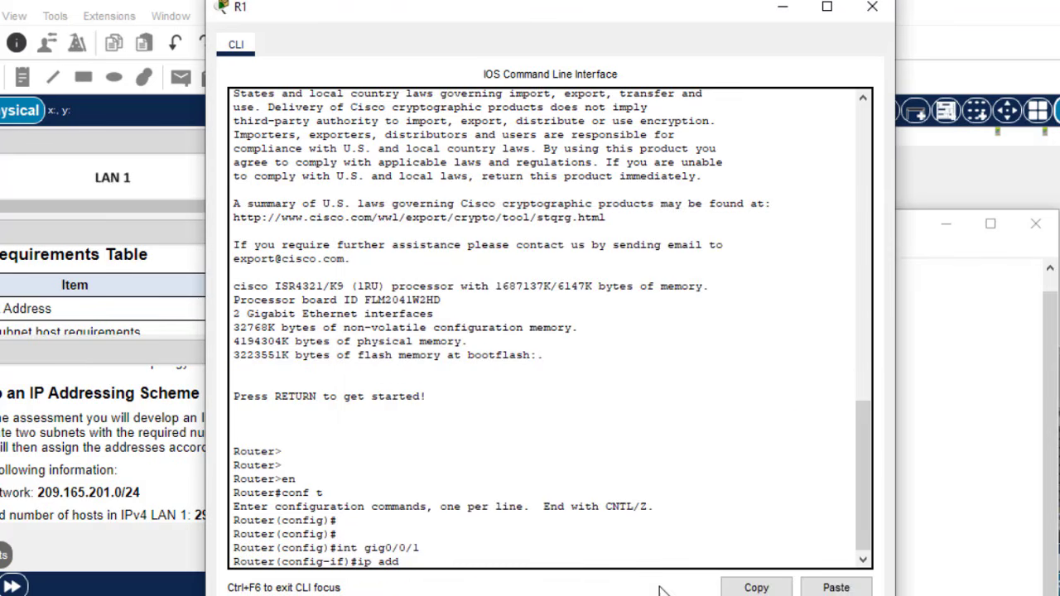
pyautogui.click(831, 588)
pyautogui.write('255.2')
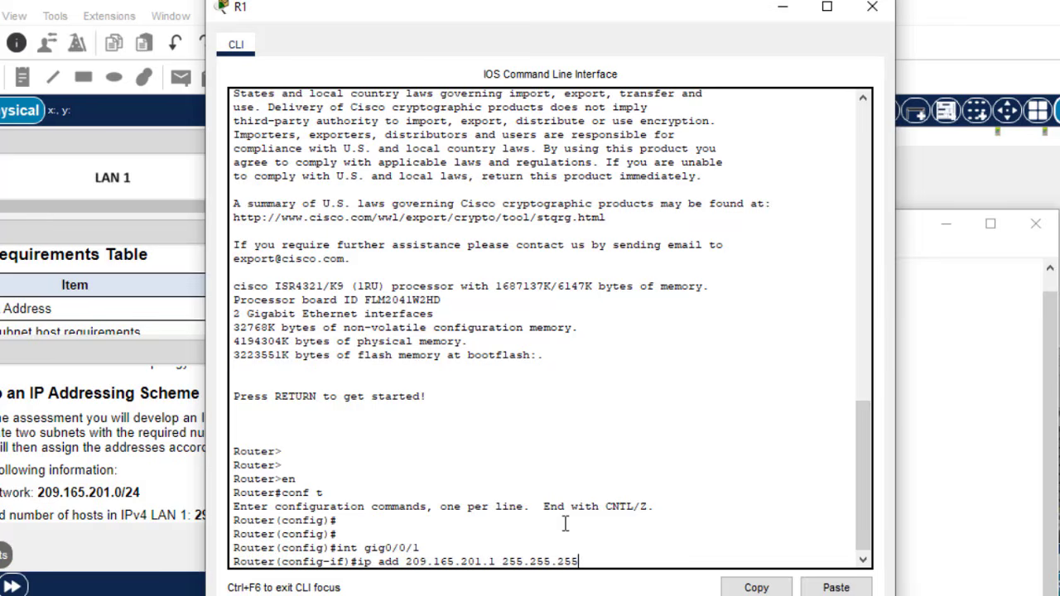
pyautogui.write('55.255.')
pyautogui.hotkey('alt', 'Tab')
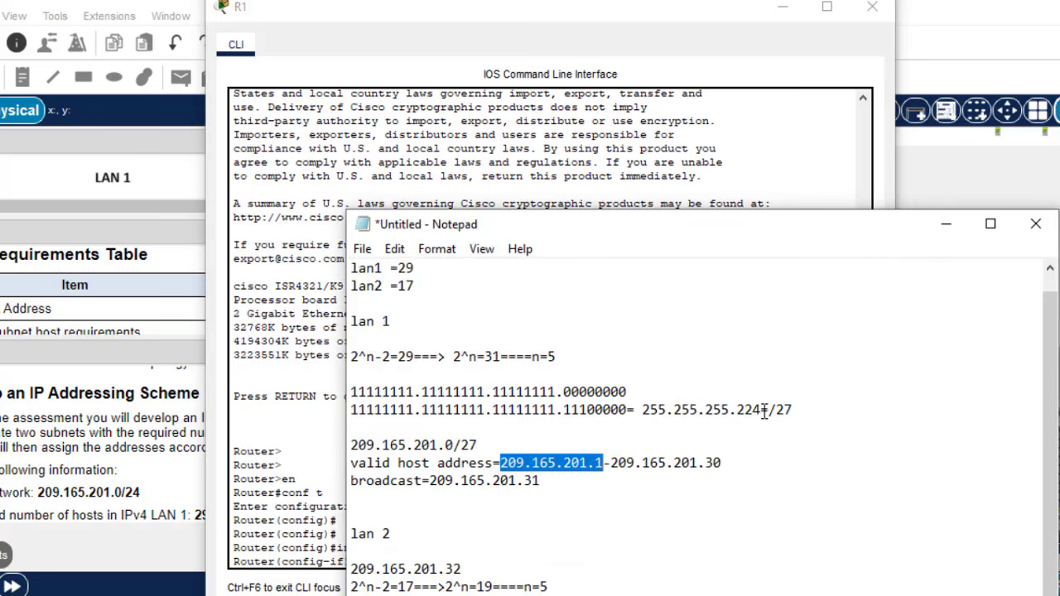
pyautogui.moveTo(760, 409); pyautogui.dragTo(738, 409)
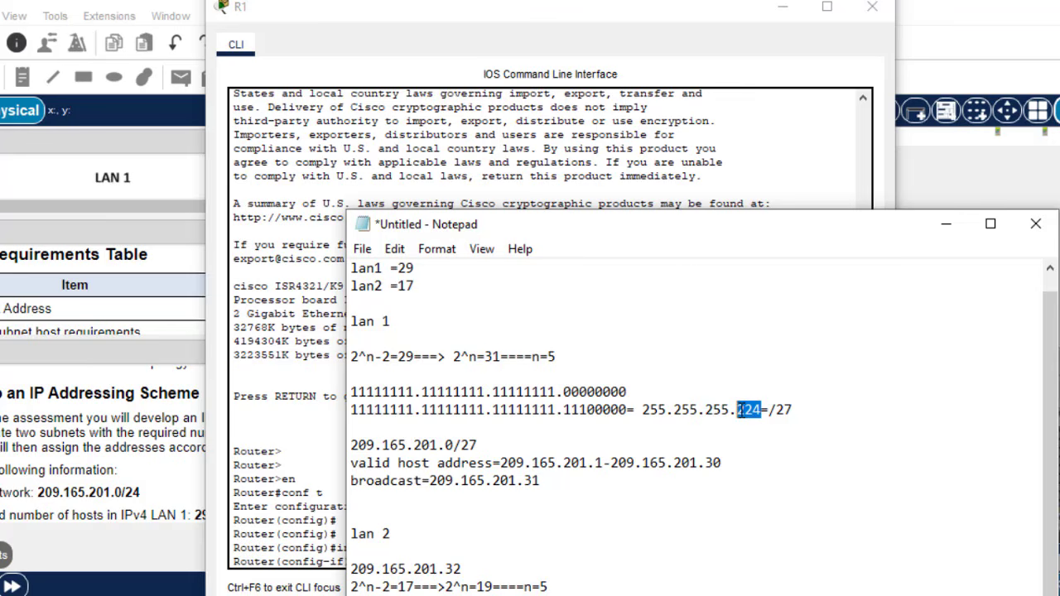
pyautogui.click(256, 481)
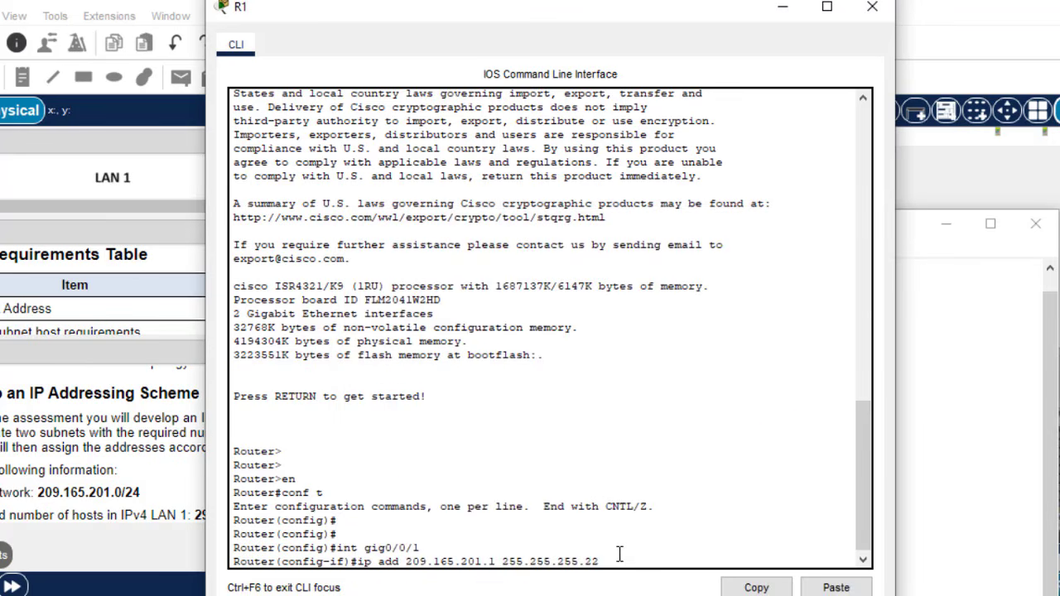
pyautogui.press('Return')
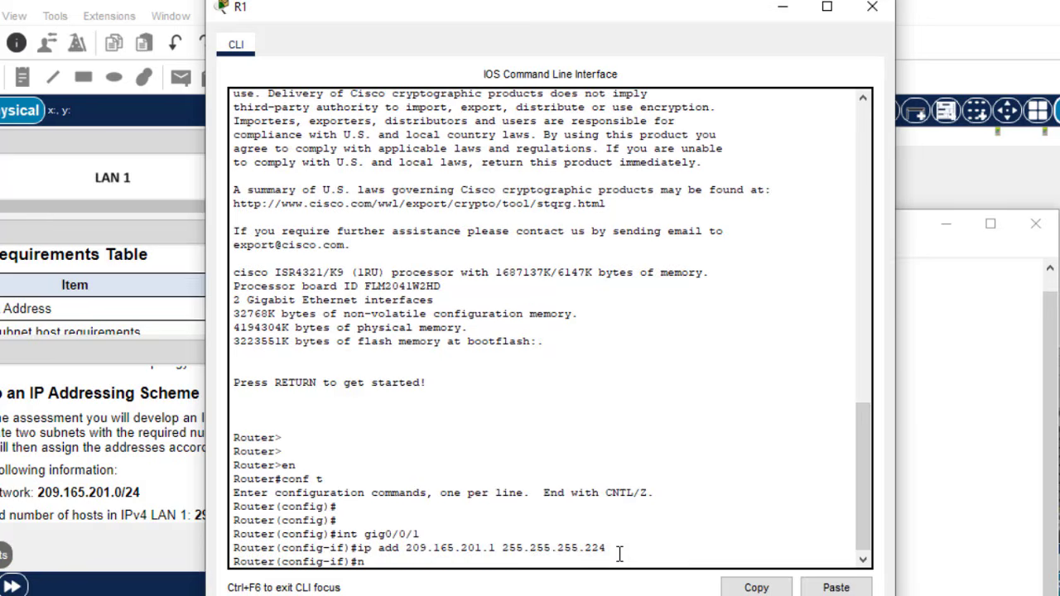
# - Enable G0/0/1 with no sh, exit, and enter G0/0/0 interface configuration
pyautogui.write('no sh')
pyautogui.press('Return')
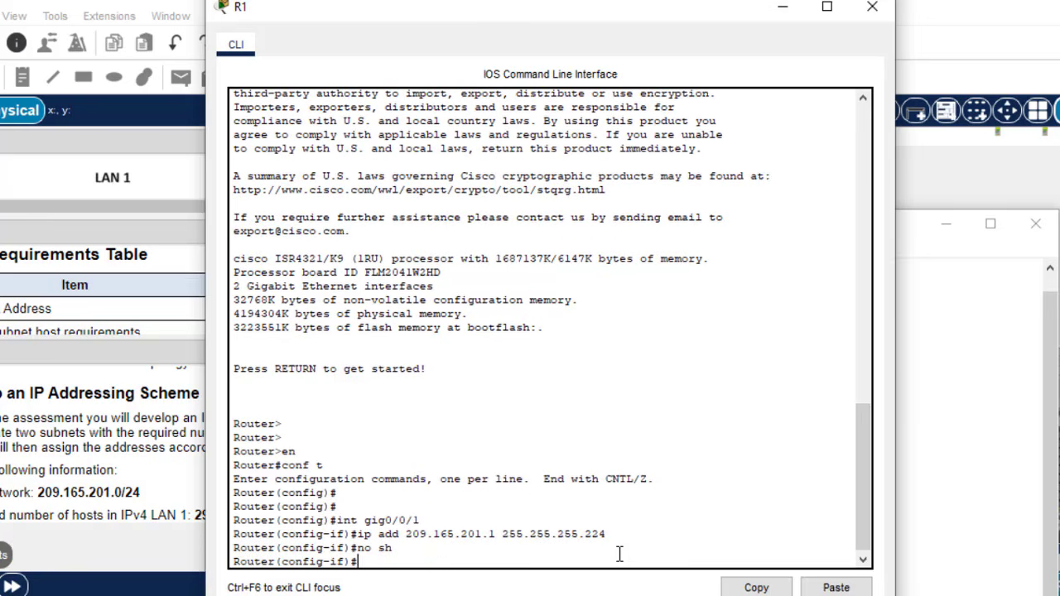
pyautogui.write('ex')
pyautogui.press('Return')
pyautogui.press('Return')
pyautogui.press('Return')
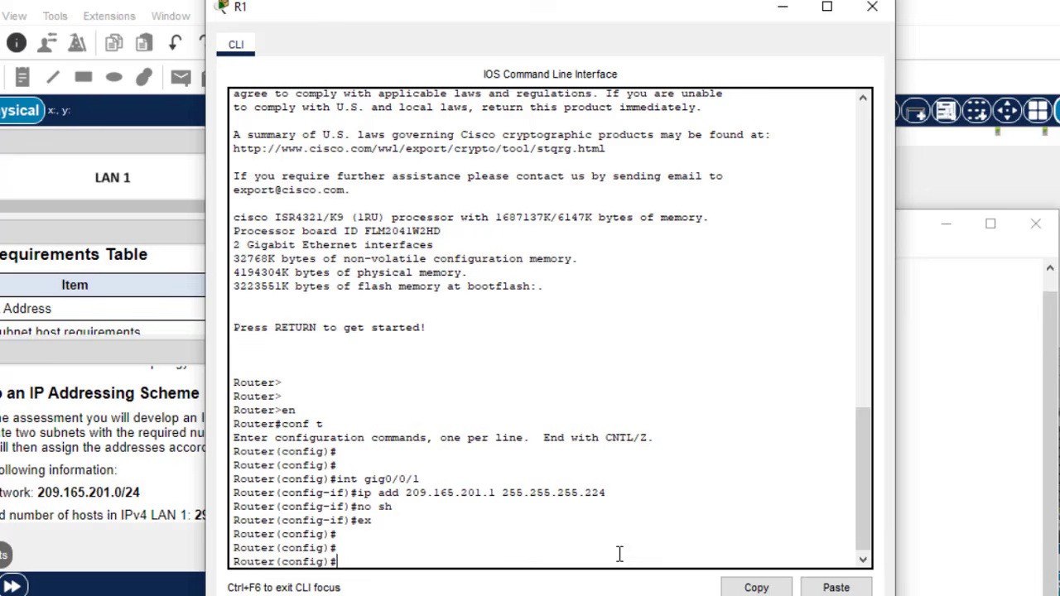
pyautogui.press('Up')
pyautogui.press('Up')
pyautogui.press('Up')
pyautogui.press('Return')
pyautogui.write('ex')
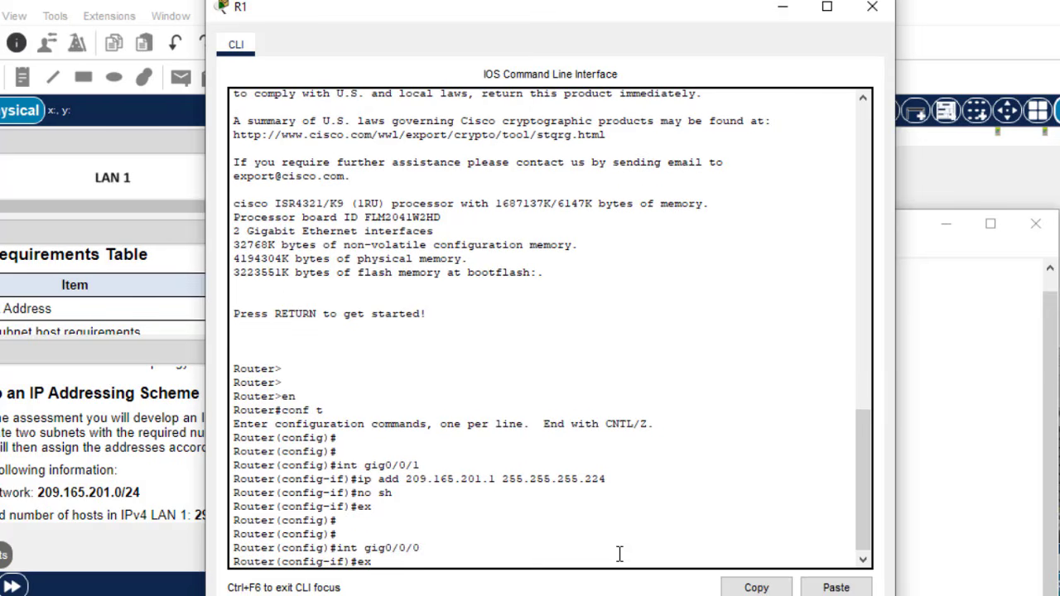
pyautogui.press('Up')
pyautogui.press('Up')
pyautogui.press('Up')
pyautogui.press('Up')
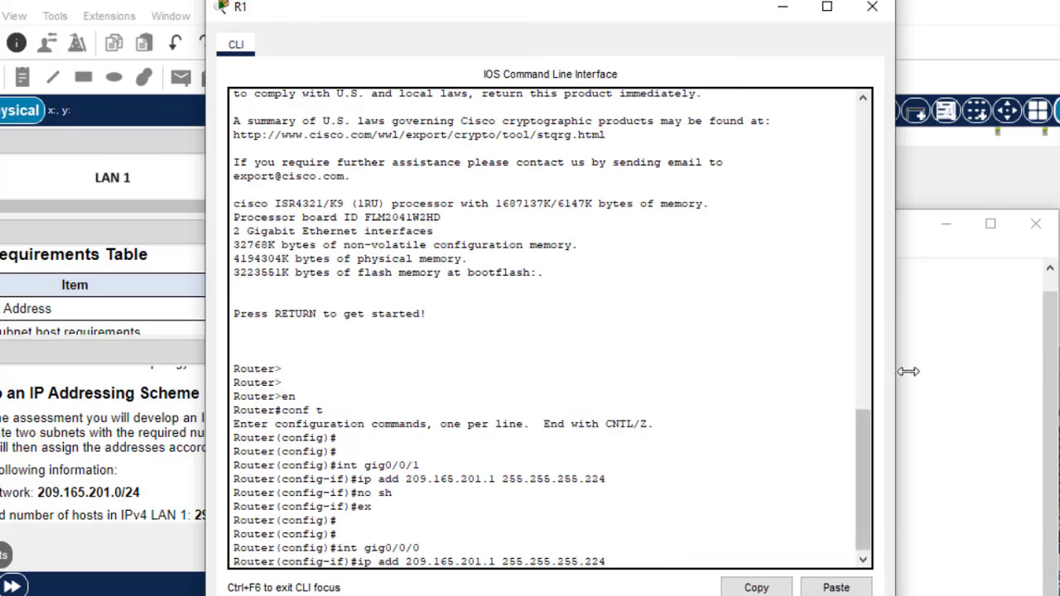
pyautogui.click(931, 386)
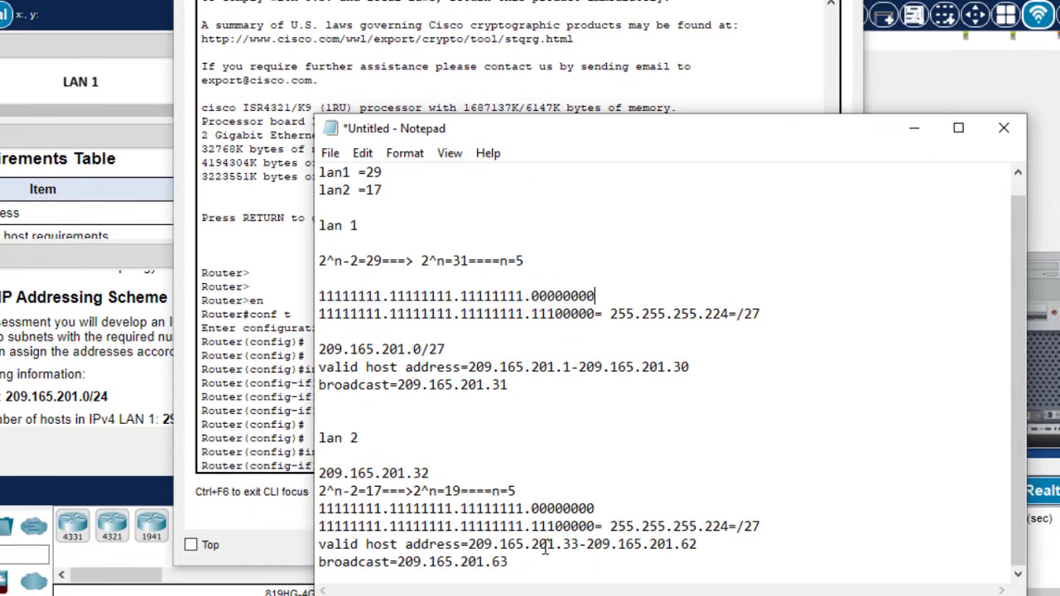
# - Set R1 G0/0/0 to 209.165.201.33 255.255.255.224 by editing the recalled ip add command
pyautogui.moveTo(580, 544); pyautogui.dragTo(557, 545)
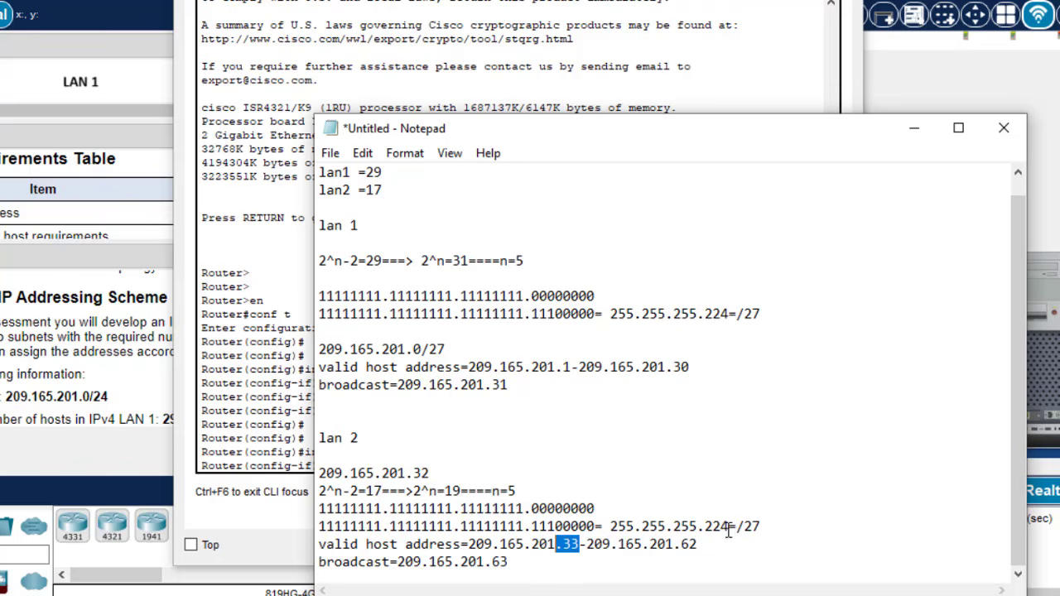
pyautogui.moveTo(729, 531); pyautogui.dragTo(613, 527)
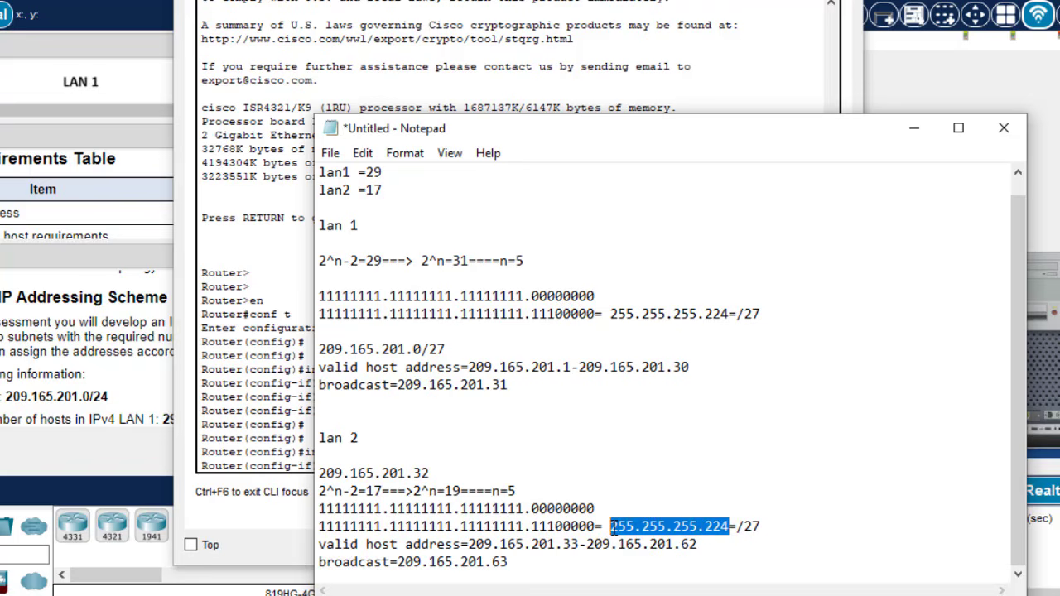
pyautogui.click(288, 448)
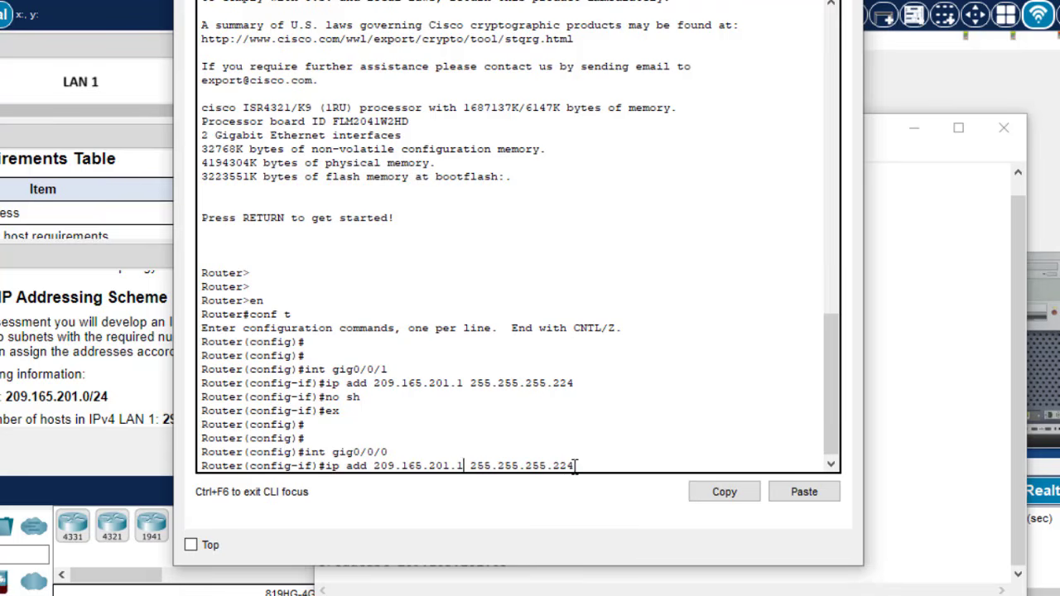
pyautogui.press('BackSpace')
pyautogui.write('33')
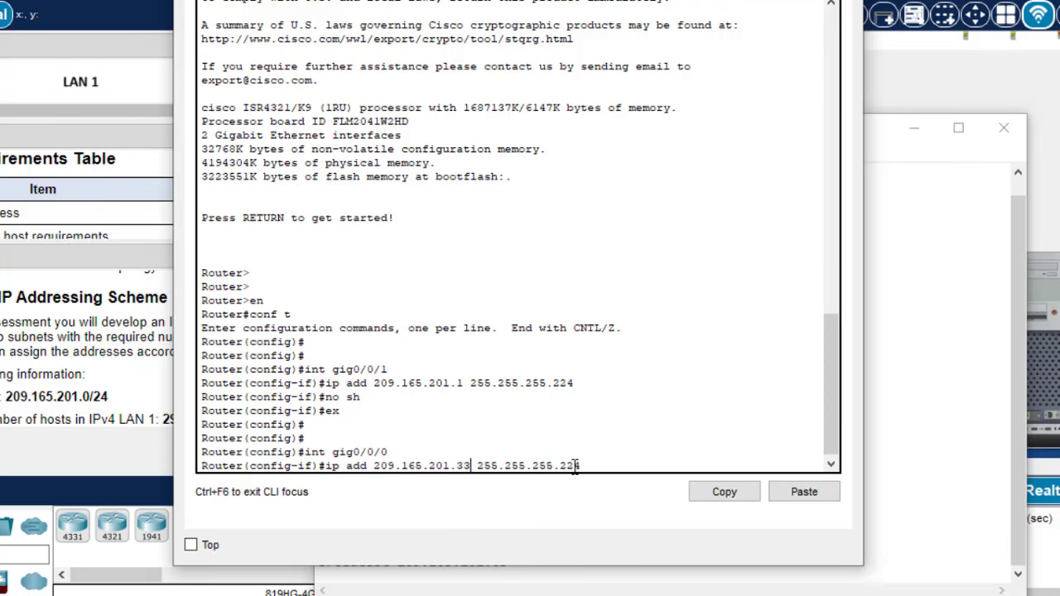
pyautogui.press('Return')
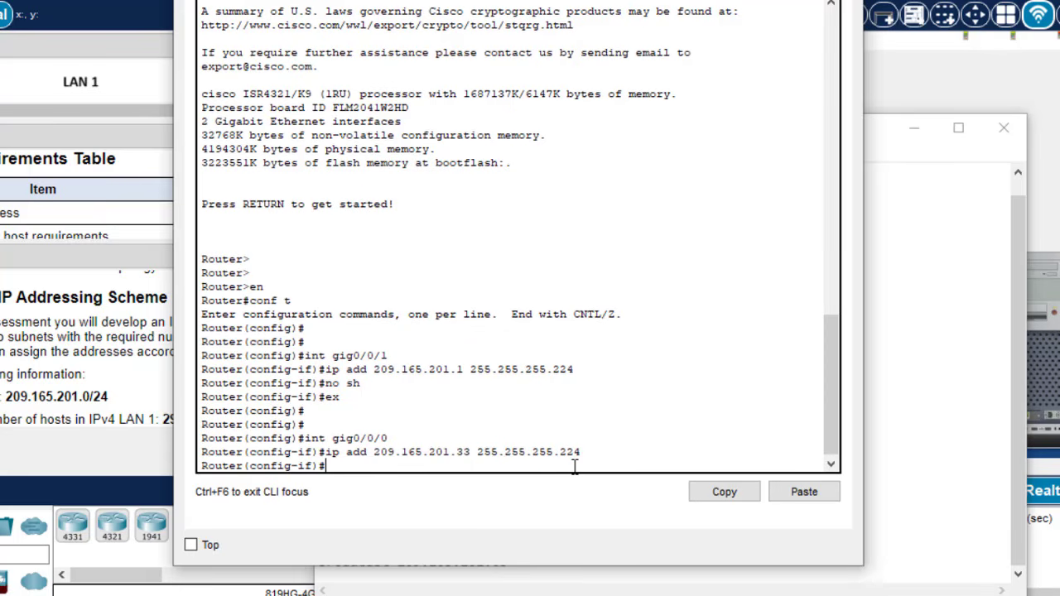
# - Enable G0/0/0, exit, and save R1's running configuration with do wr
pyautogui.write('no sh')
pyautogui.press('Return')
pyautogui.write('ex')
pyautogui.press('Return')
pyautogui.press('Return')
pyautogui.press('Return')
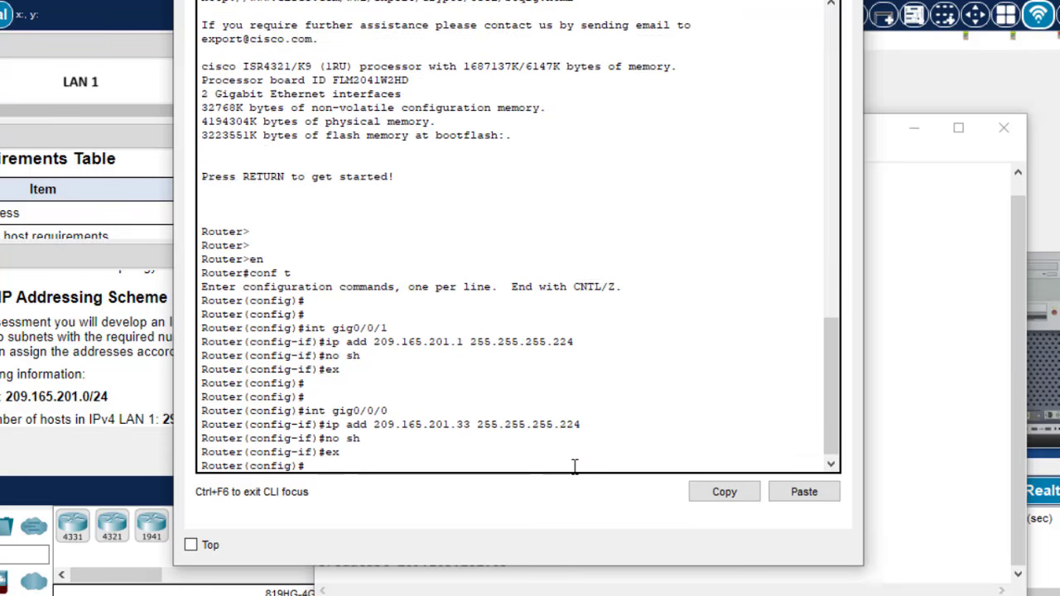
pyautogui.write('do wr')
pyautogui.press('Return')
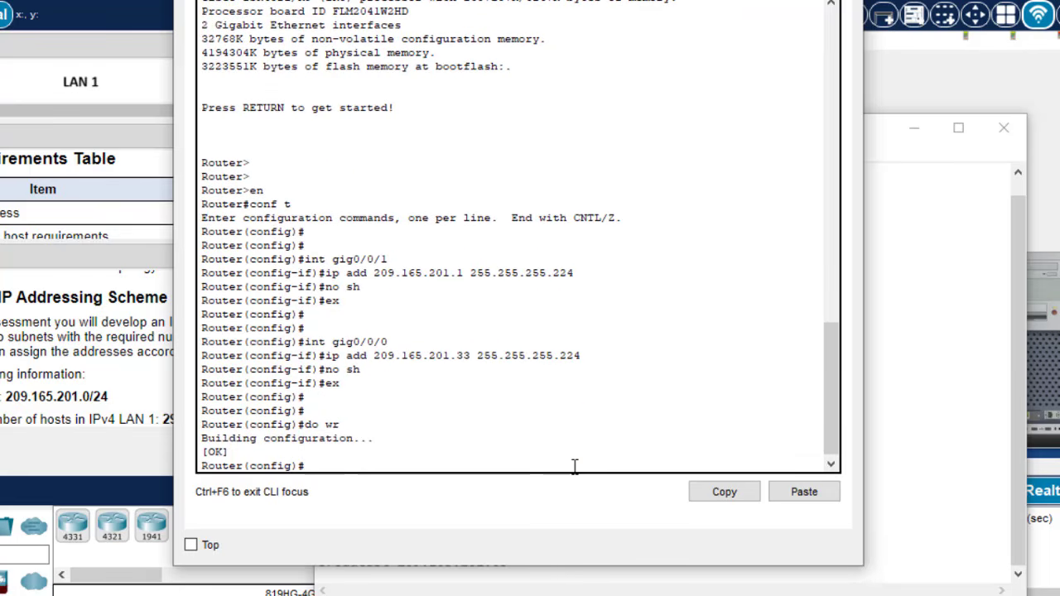
pyautogui.click(751, 0)
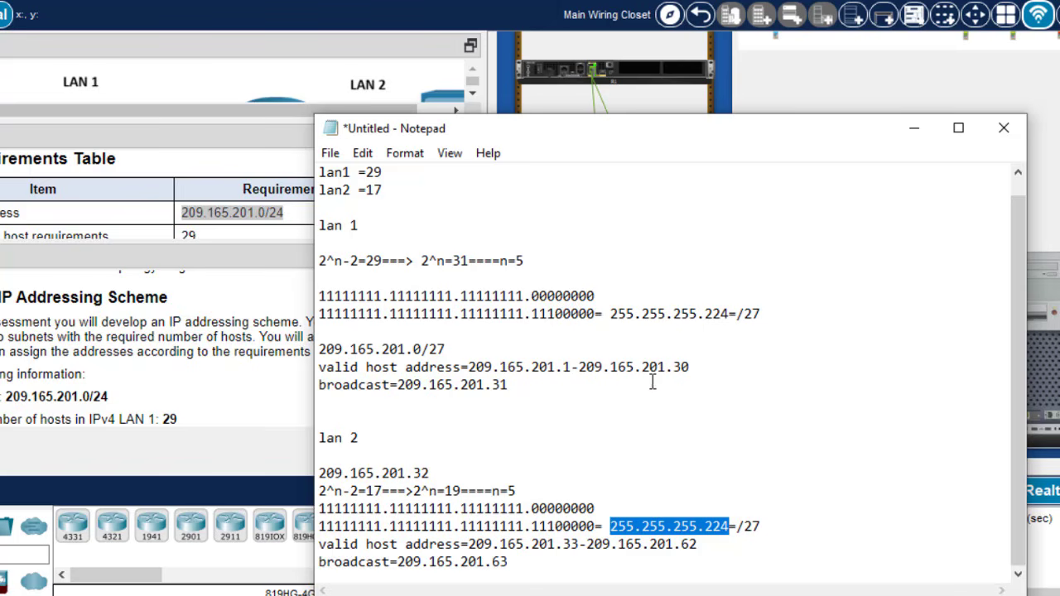
# - Hide the notes and scroll Tasks to the step assigning each PC NIC its subnet's last address
pyautogui.click(911, 134)
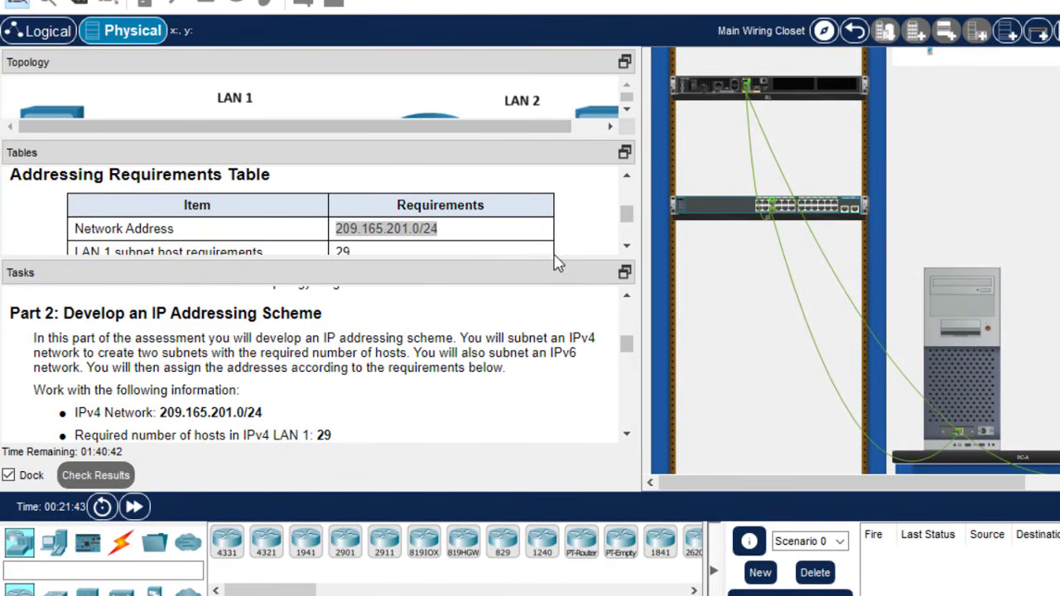
pyautogui.click(554, 254)
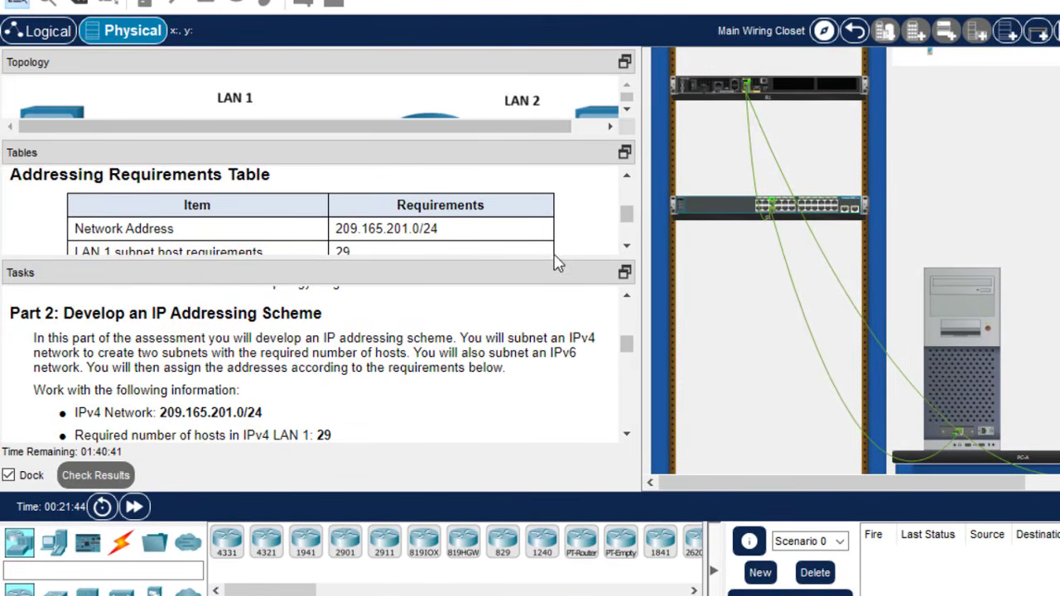
pyautogui.moveTo(549, 261); pyautogui.dragTo(549, 244)
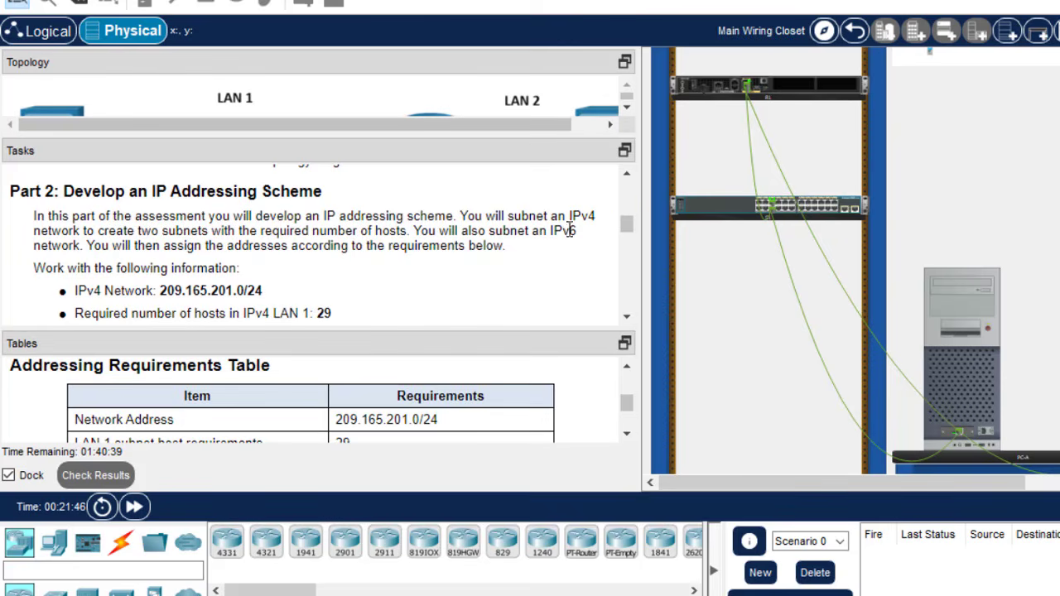
pyautogui.moveTo(626, 224); pyautogui.dragTo(629, 241)
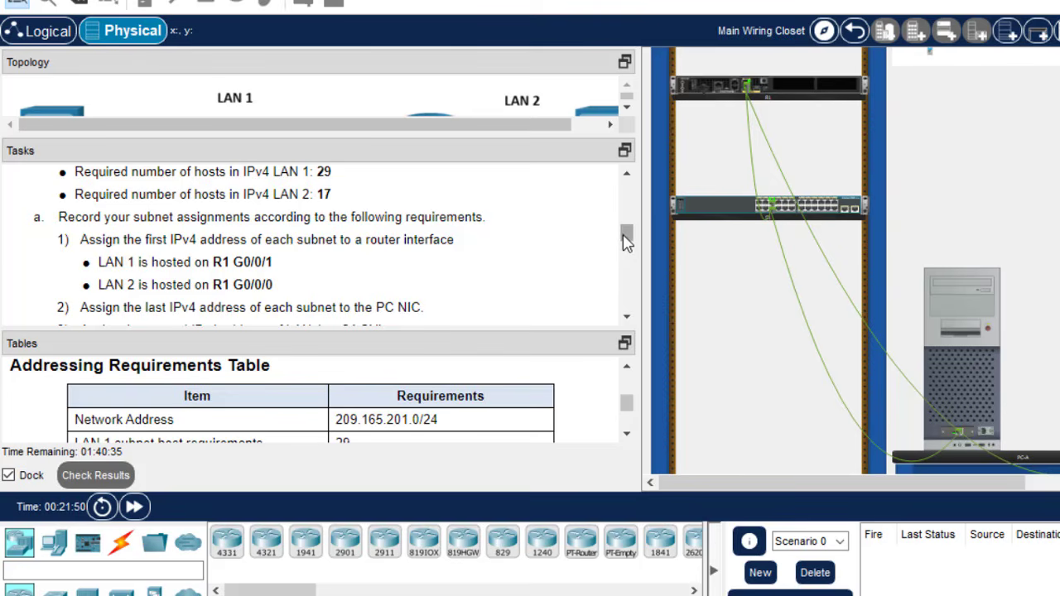
pyautogui.scroll(-3, 627, 241)
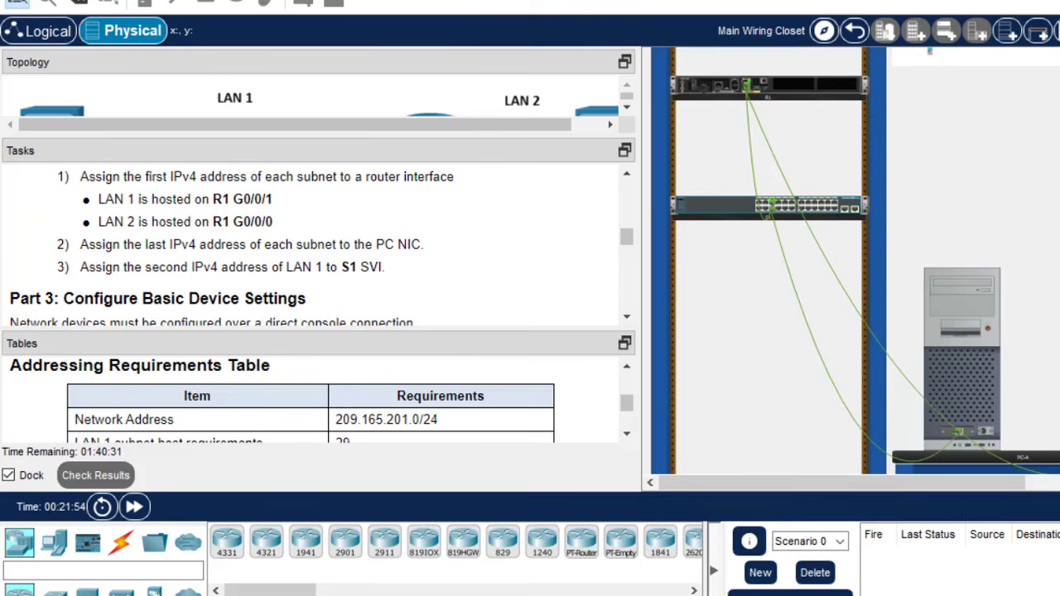
pyautogui.click(959, 308)
# - Give PC-A IPv4 address 209.165.201.30 with mask 255.255.255.224
pyautogui.hotkey('alt', 'Tab')
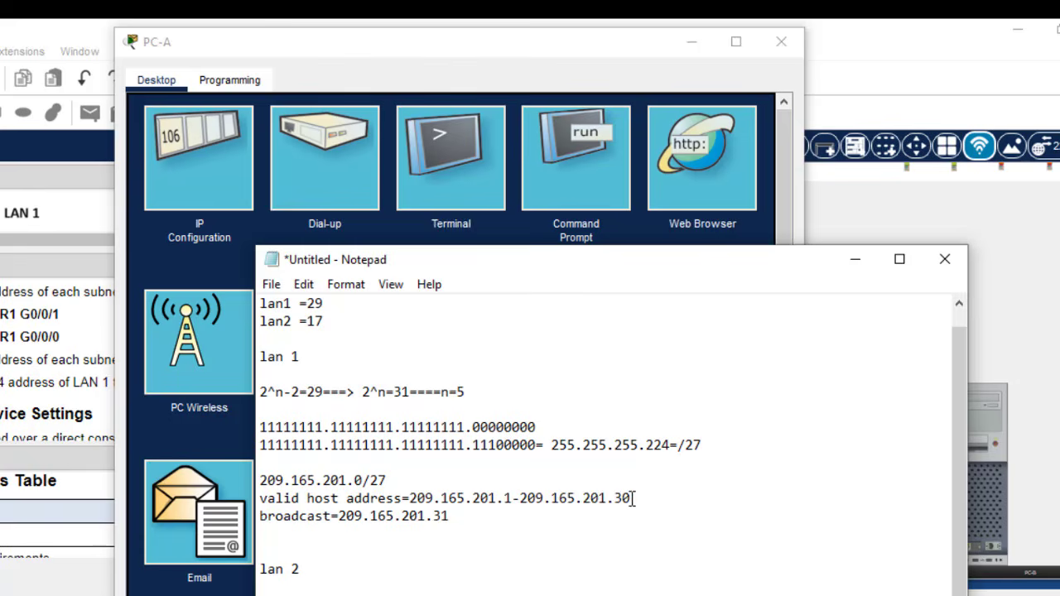
pyautogui.moveTo(631, 498); pyautogui.dragTo(521, 501)
pyautogui.hotkey('ctrl', 'c')
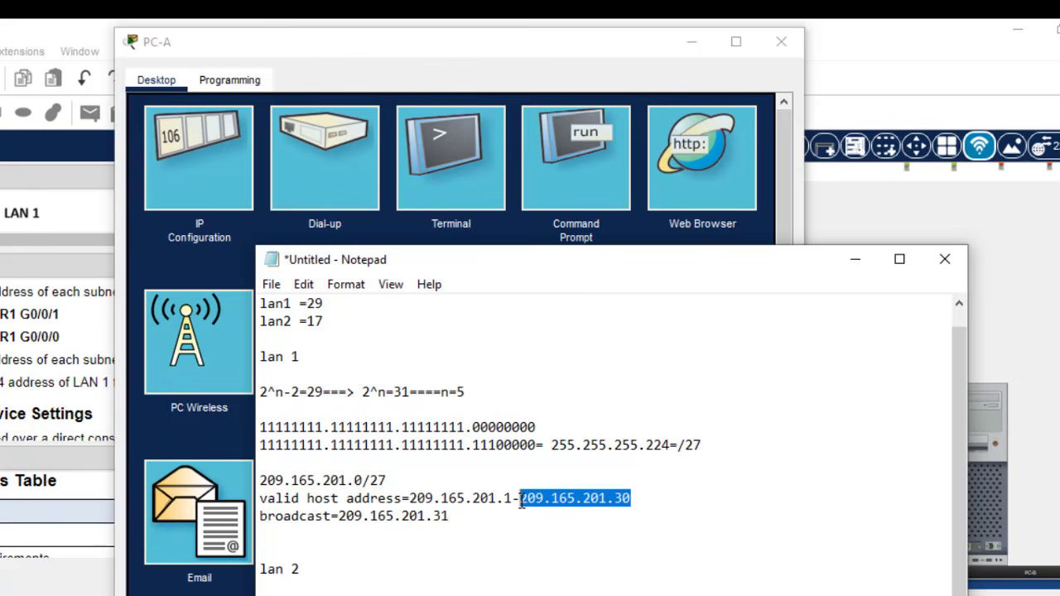
pyautogui.click(164, 199)
pyautogui.click(165, 199)
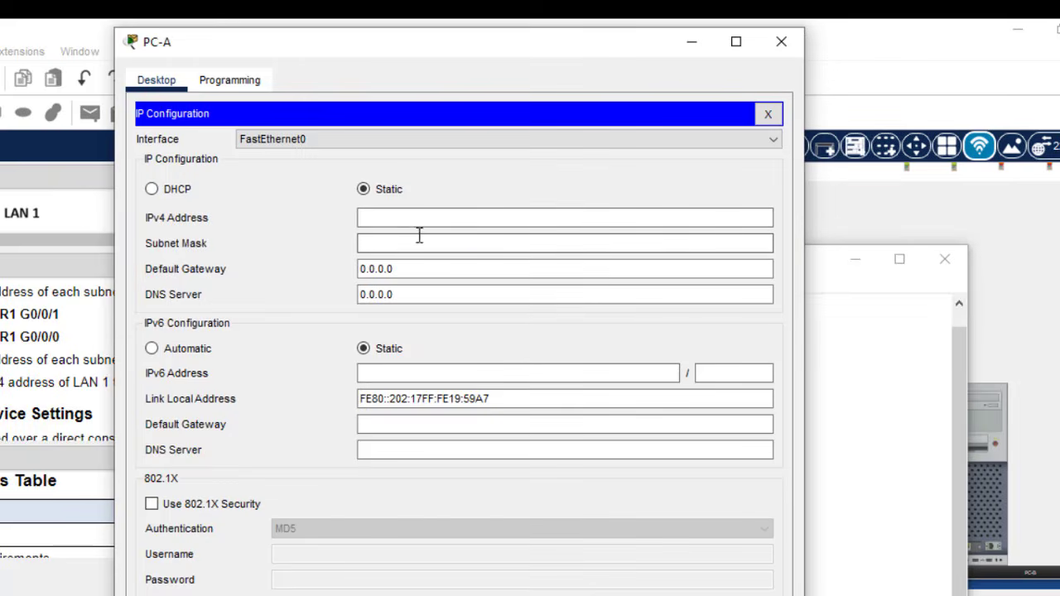
pyautogui.click(405, 218)
pyautogui.hotkey('ctrl', 'v')
pyautogui.click(380, 243)
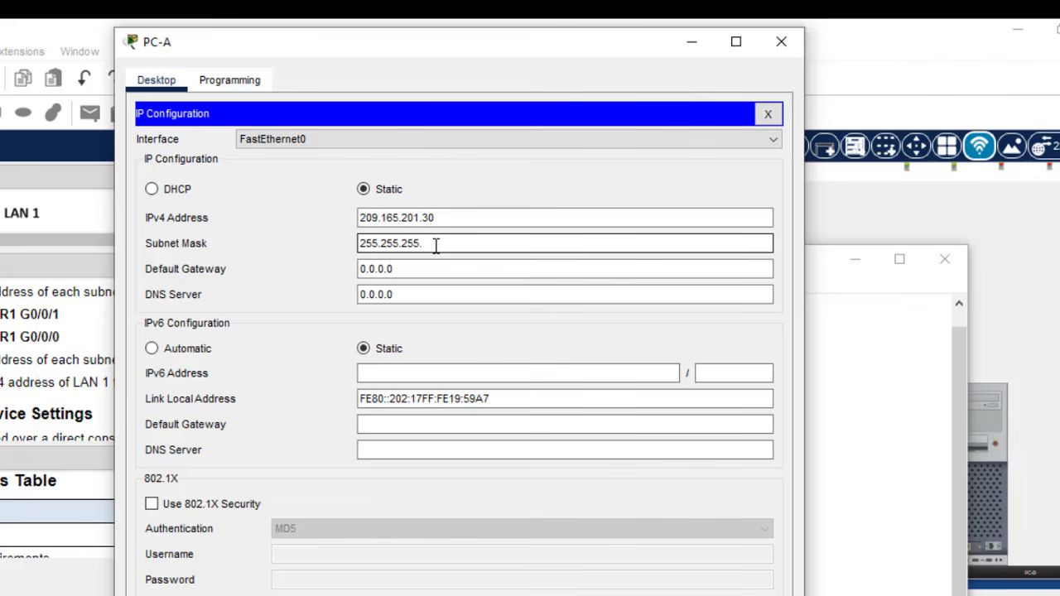
pyautogui.write('224')
# - Set PC-A's default gateway to 209.165.201.1 and close its settings
pyautogui.press('Tab')
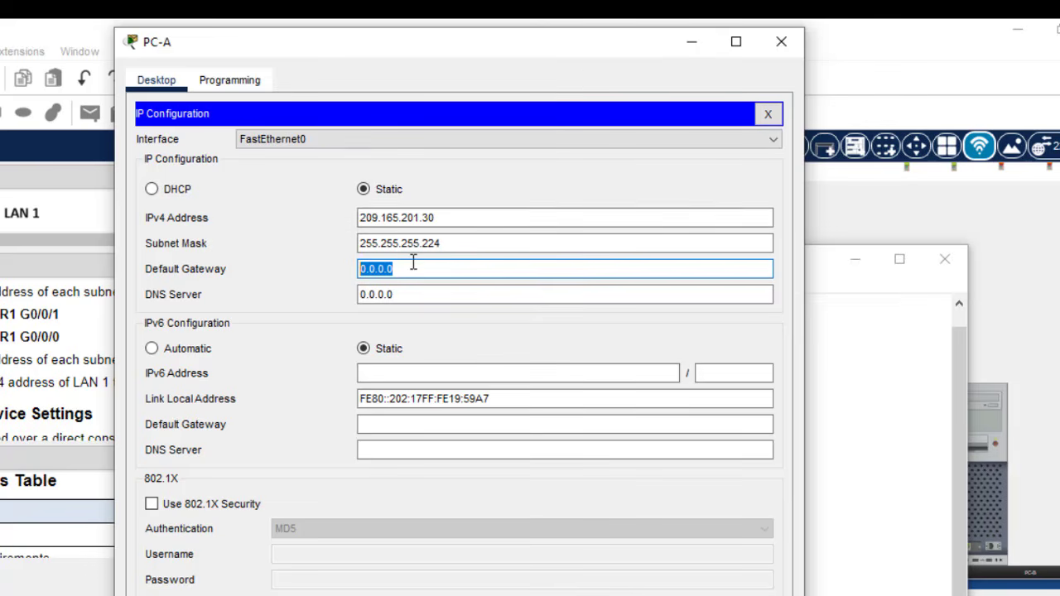
pyautogui.hotkey('ctrl', 'v')
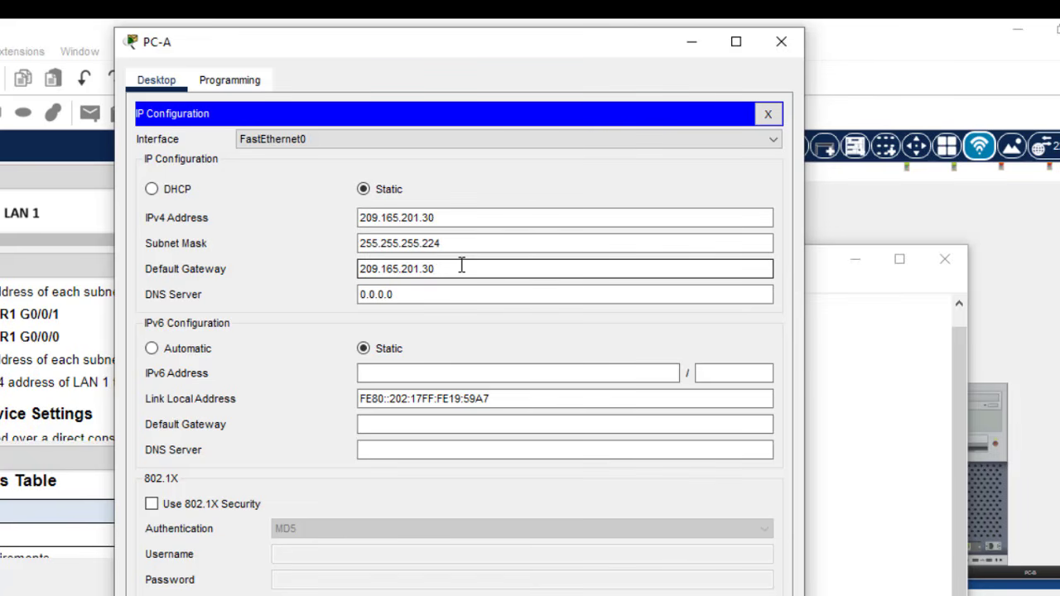
pyautogui.press('BackSpace')
pyautogui.press('BackSpace')
pyautogui.click(766, 113)
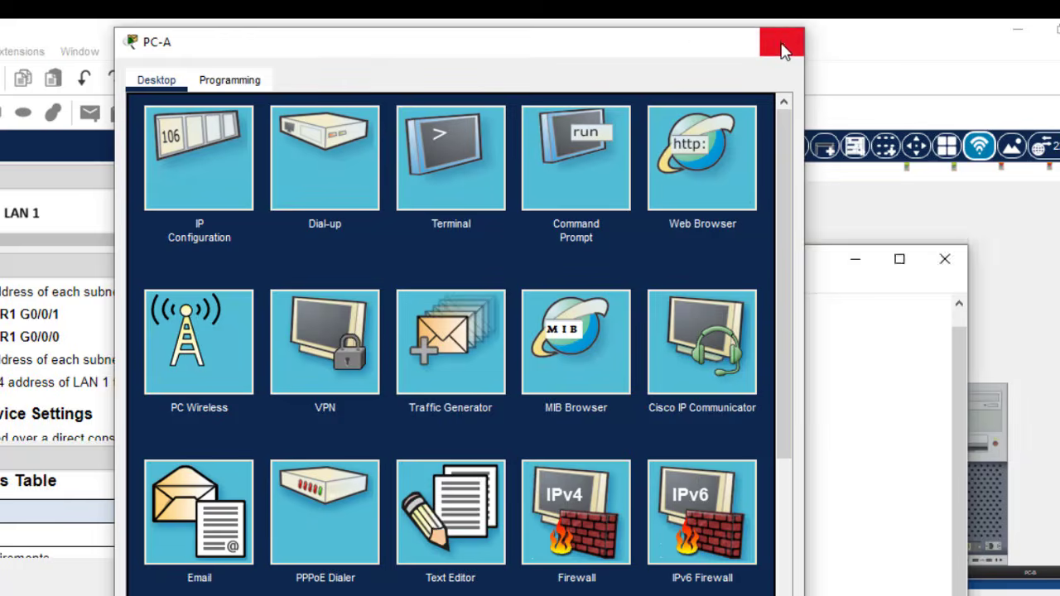
pyautogui.click(781, 42)
# - Minimize the subnet notes and enlarge the topology pane to show the LAN diagram
pyautogui.click(859, 264)
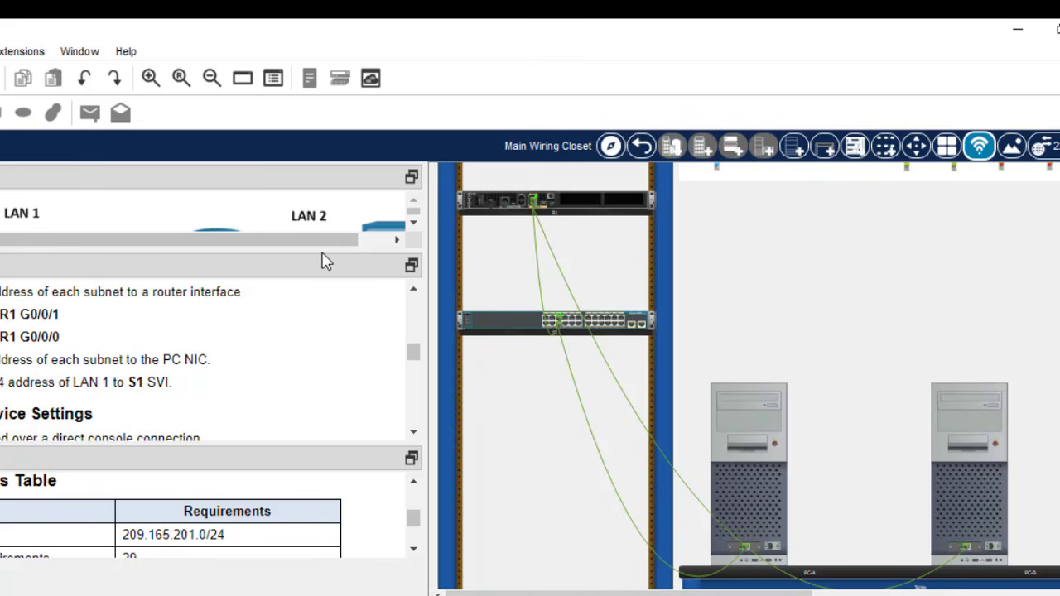
pyautogui.moveTo(321, 251); pyautogui.dragTo(304, 377)
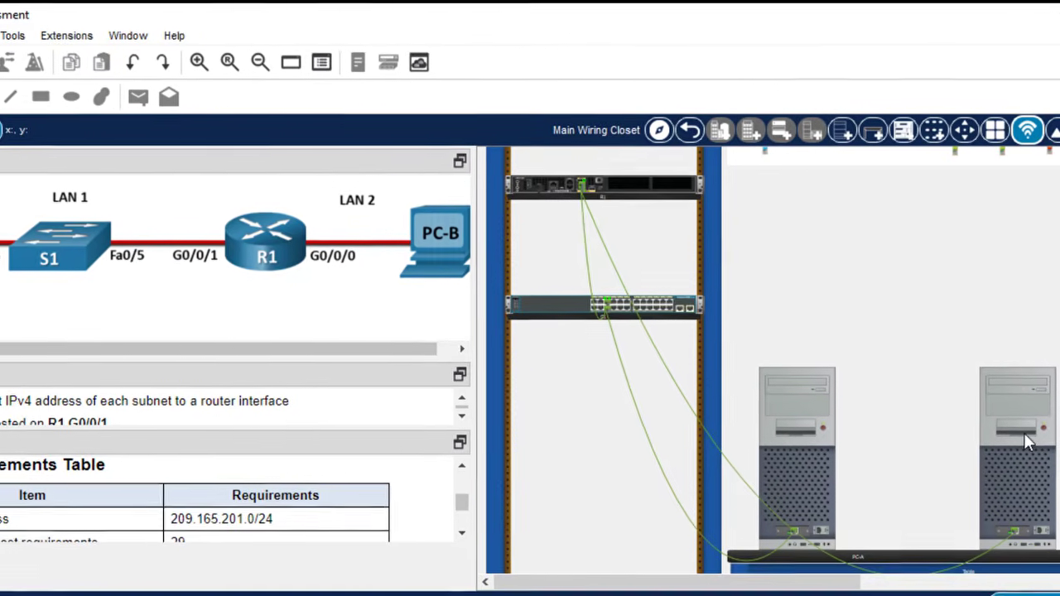
# - Give PC-B IPv4 address 209.165.201.62 with mask 255.255.255.224
pyautogui.click(1010, 431)
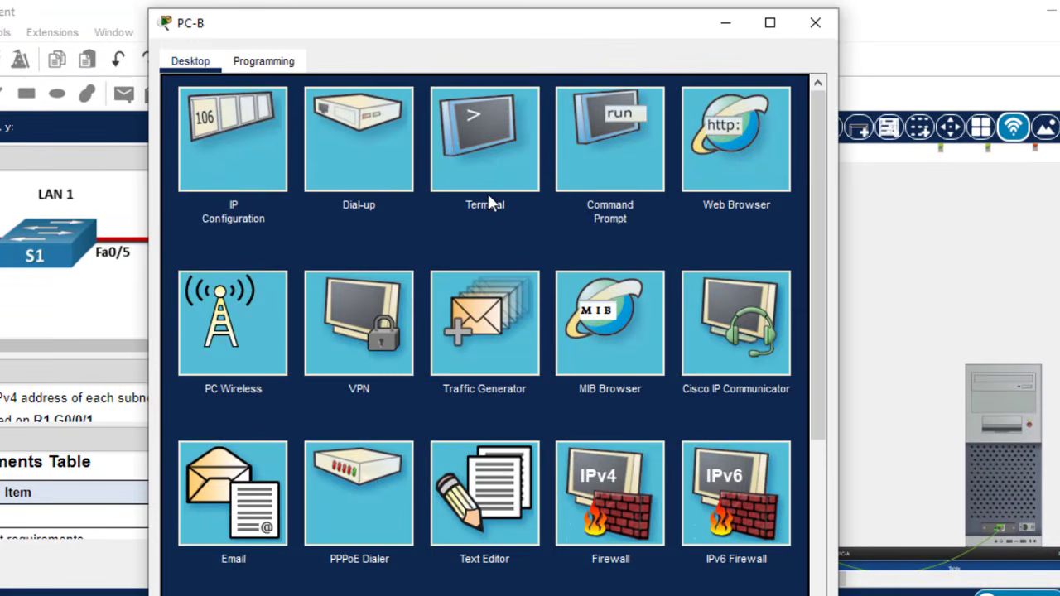
pyautogui.click(219, 182)
pyautogui.hotkey('alt', 'Tab')
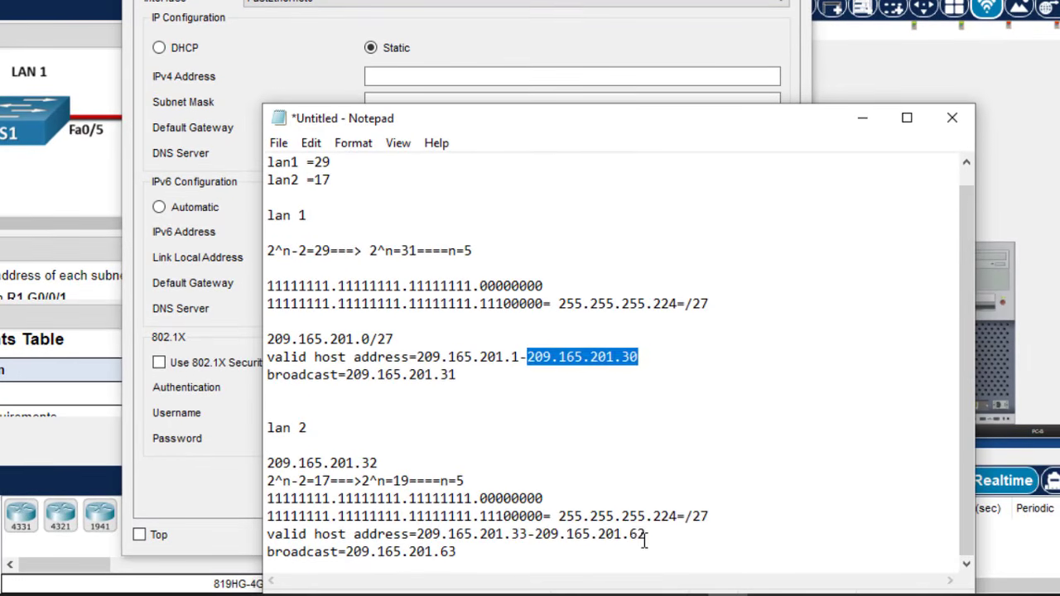
pyautogui.moveTo(670, 595); pyautogui.dragTo(562, 595)
pyautogui.hotkey('ctrl', 'c')
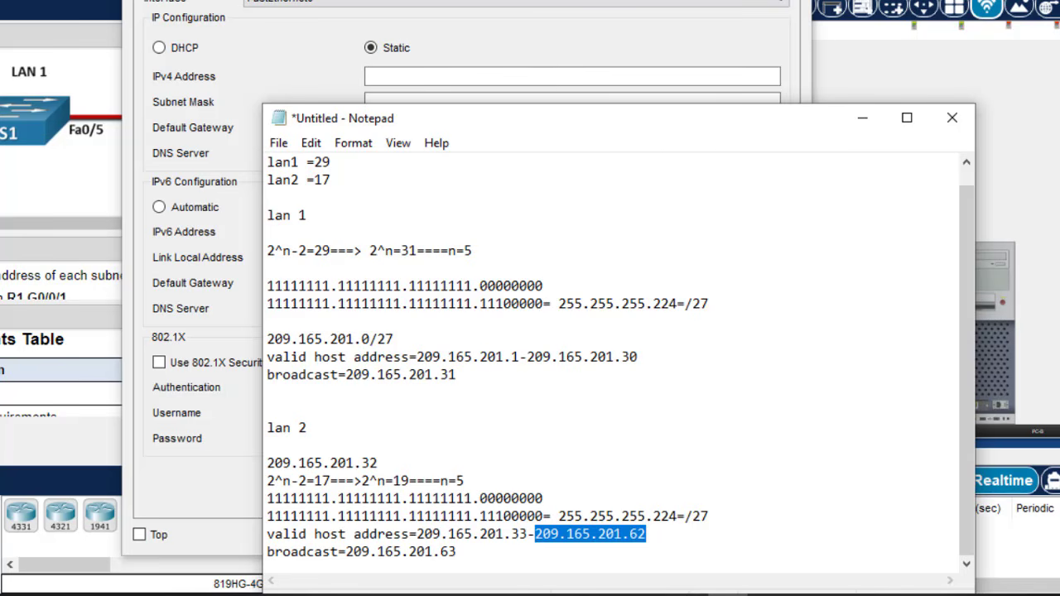
pyautogui.click(397, 73)
pyautogui.hotkey('ctrl', 'v')
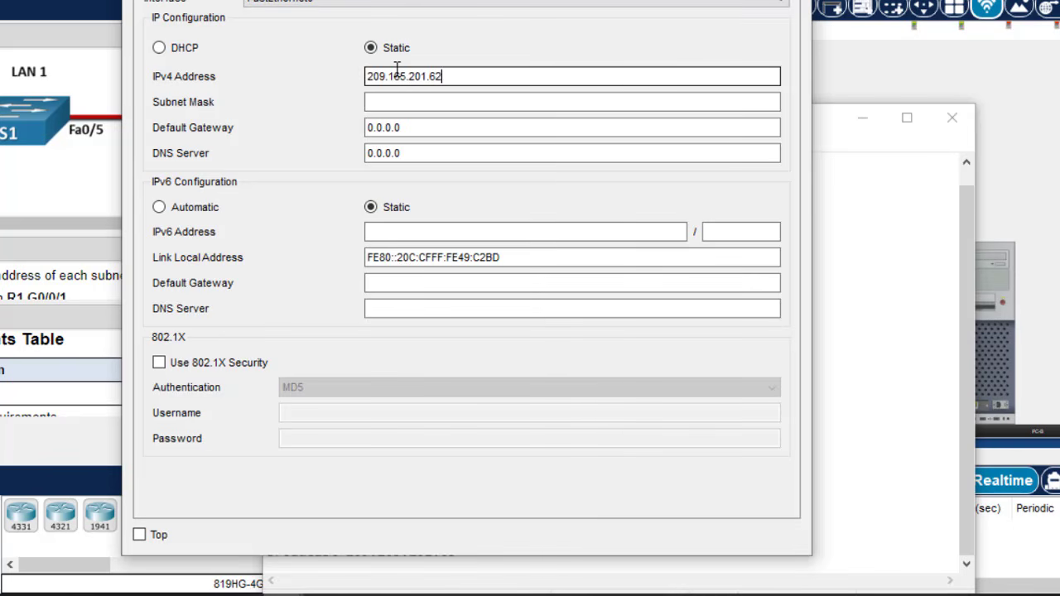
pyautogui.click(412, 102)
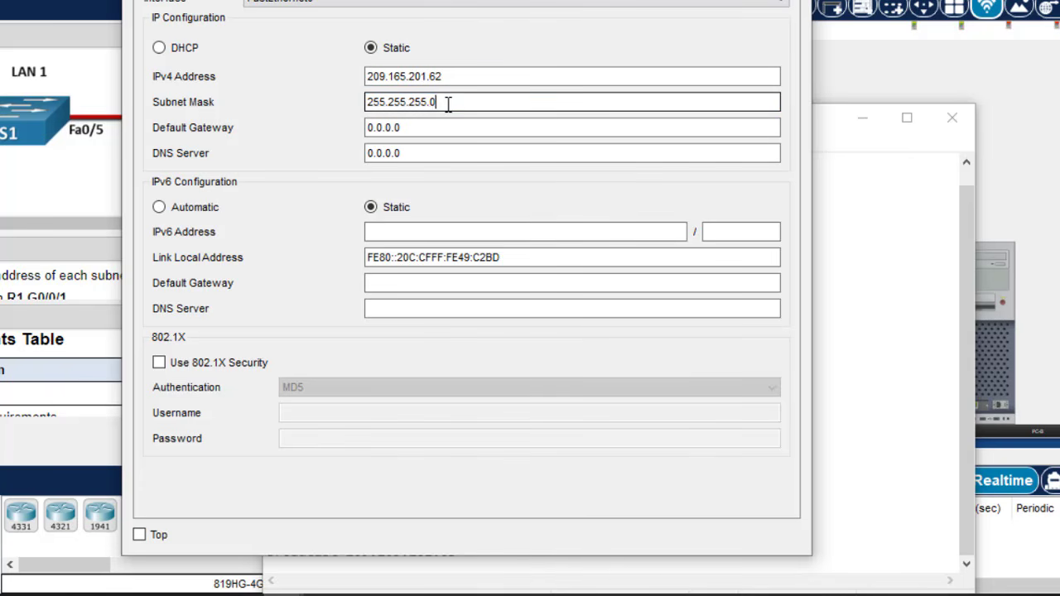
pyautogui.write('224')
# - Set PC-B's default gateway to 209.165.201.33 and close its configuration window
pyautogui.click(419, 132)
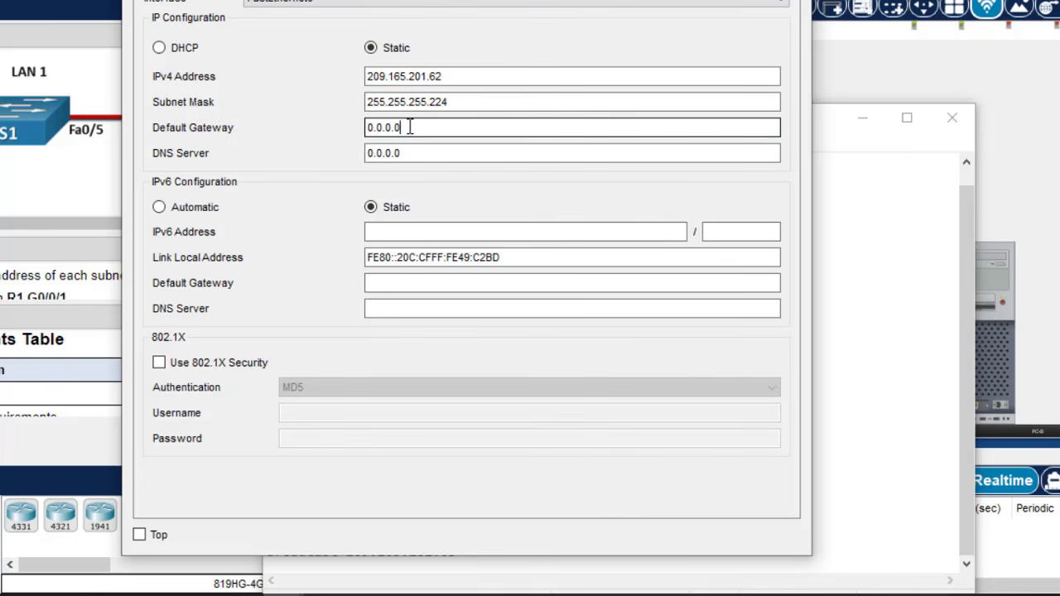
pyautogui.moveTo(404, 128); pyautogui.dragTo(362, 127)
pyautogui.hotkey('ctrl', 'v')
pyautogui.press('BackSpace')
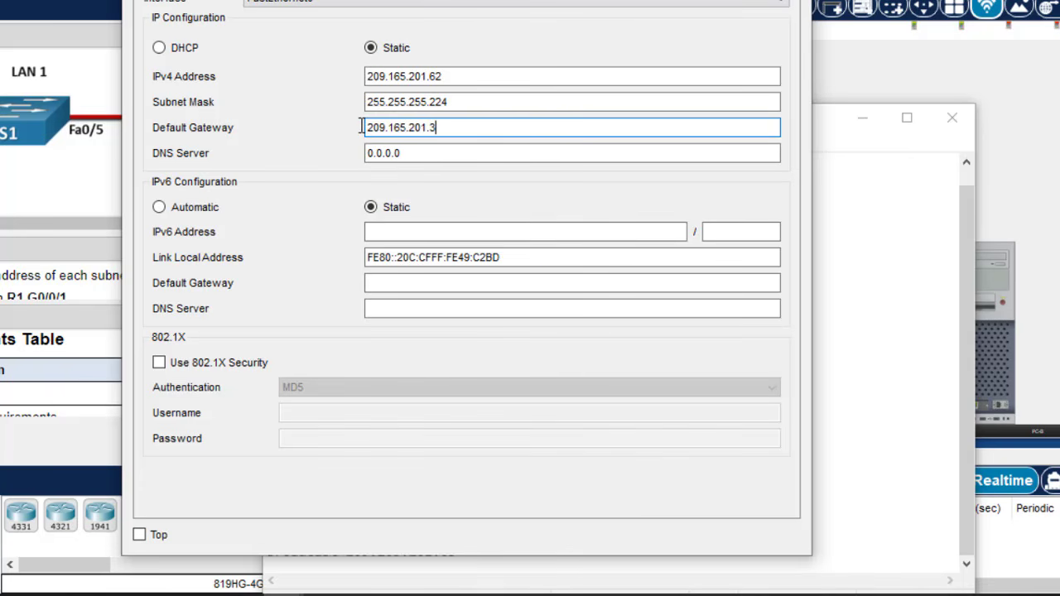
pyautogui.write('3')
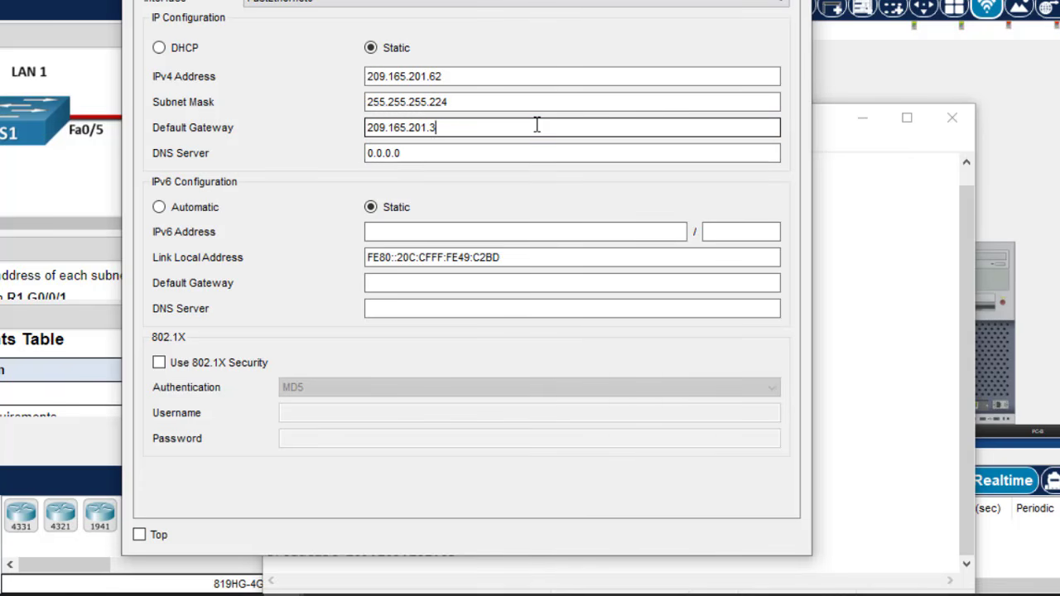
pyautogui.write('3')
pyautogui.click(865, 494)
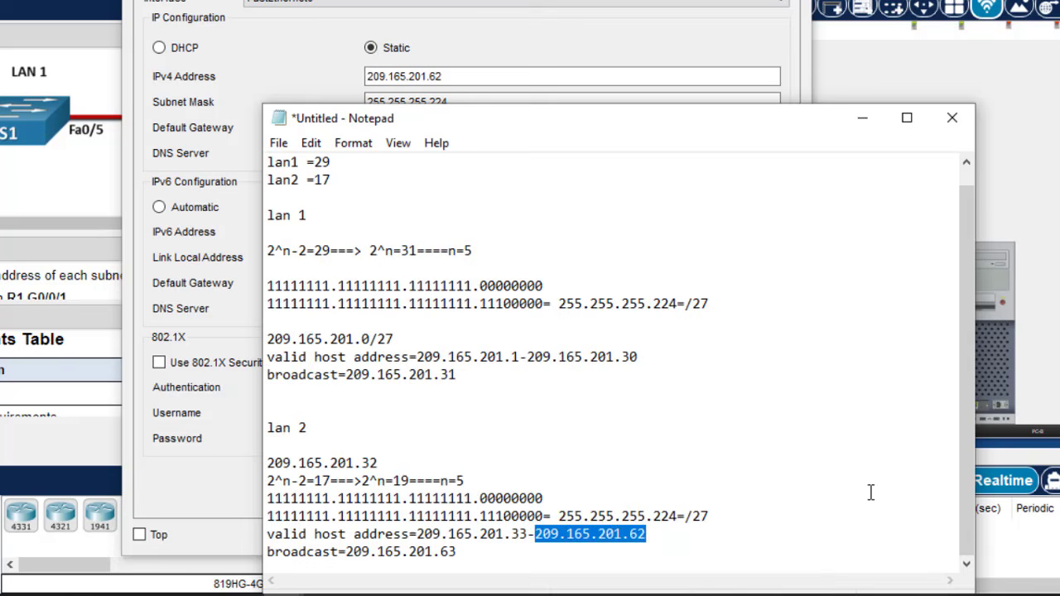
pyautogui.doubleClick(520, 534)
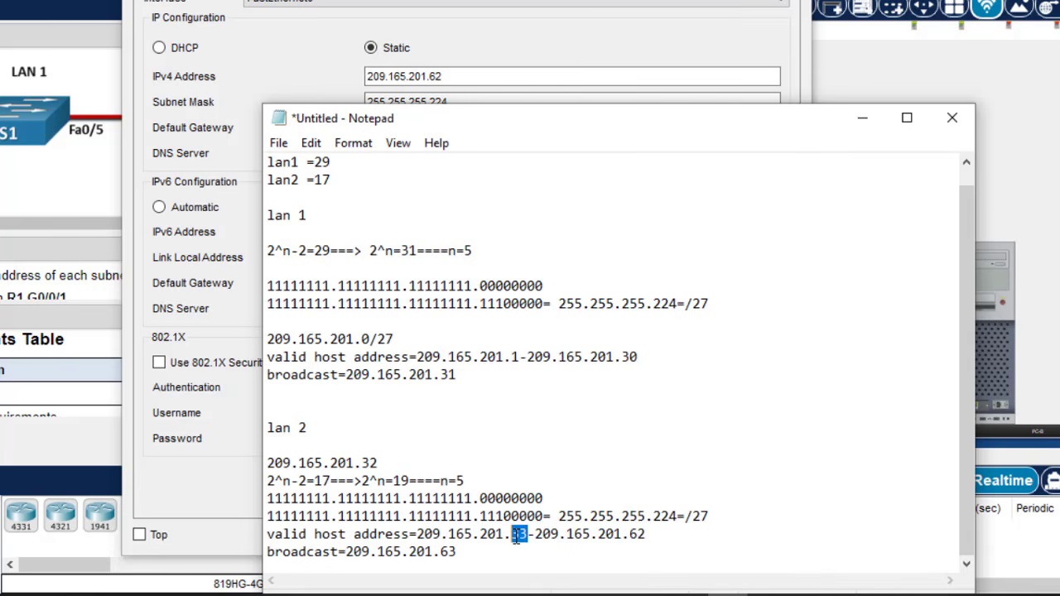
pyautogui.click(473, 64)
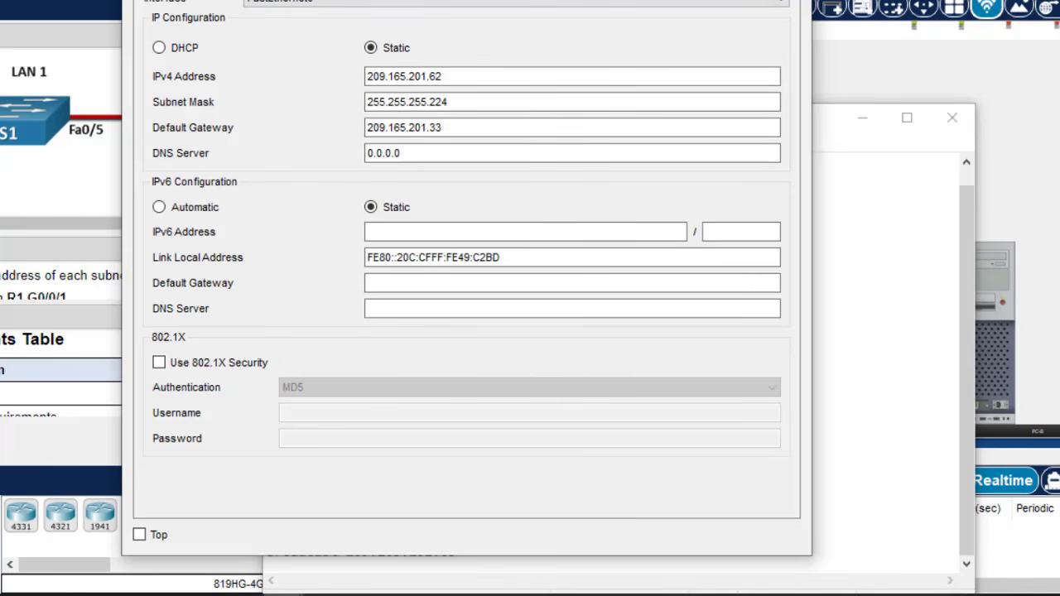
pyautogui.click(788, 1)
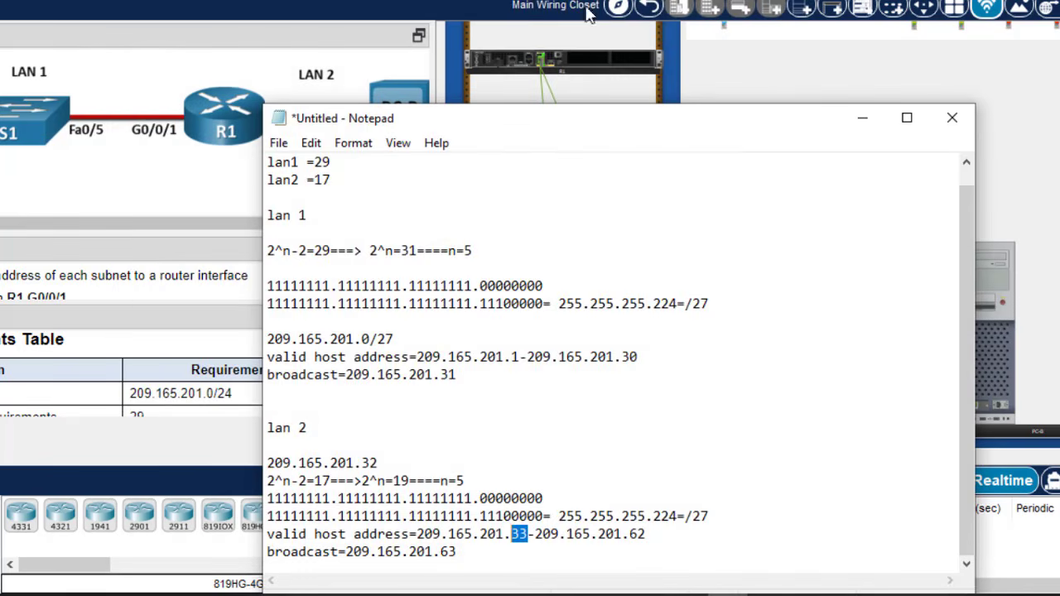
# - Hide the notes, enlarge the Tasks pane, and recheck LAN 1's first host address
pyautogui.click(857, 122)
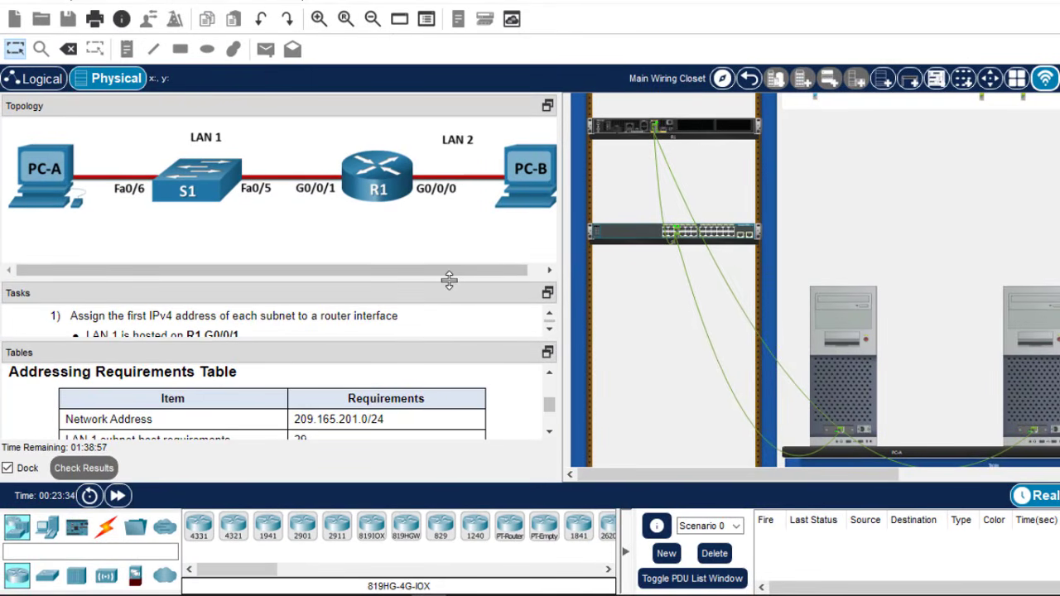
pyautogui.moveTo(448, 280); pyautogui.dragTo(440, 163)
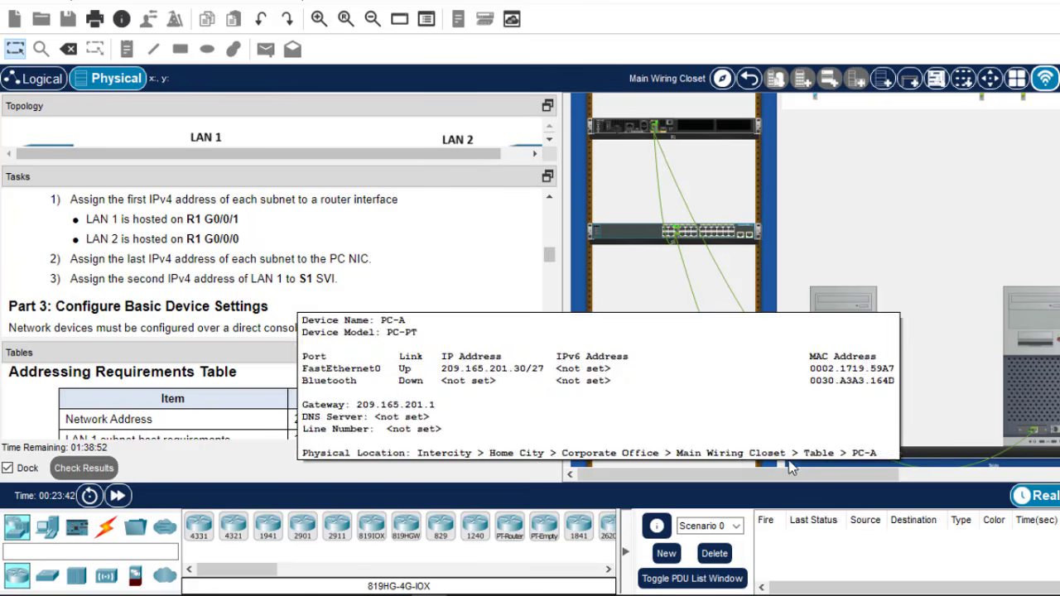
pyautogui.hotkey('alt', 'Tab')
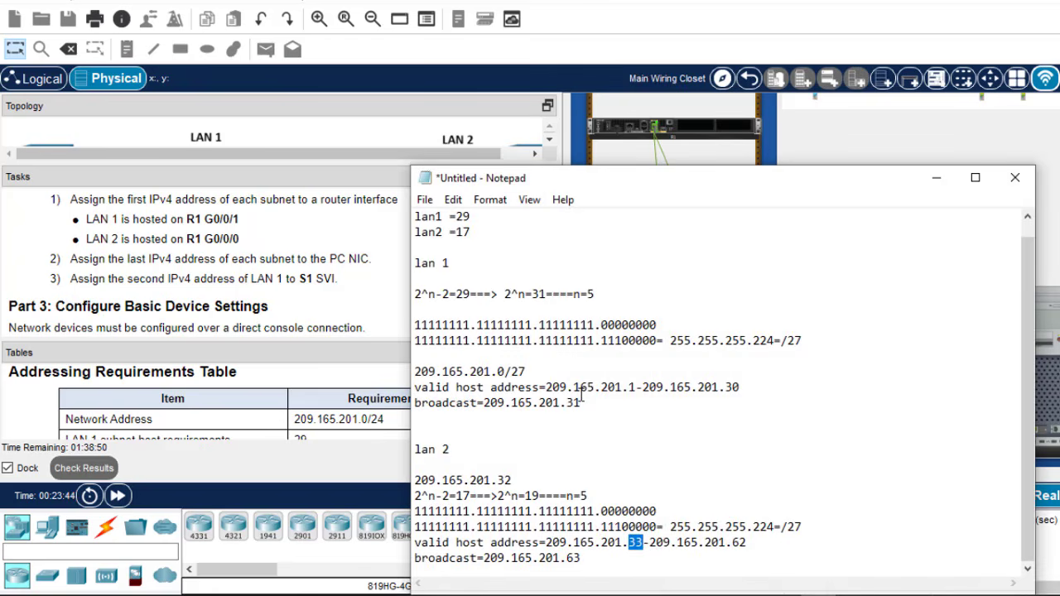
pyautogui.moveTo(638, 387); pyautogui.dragTo(629, 387)
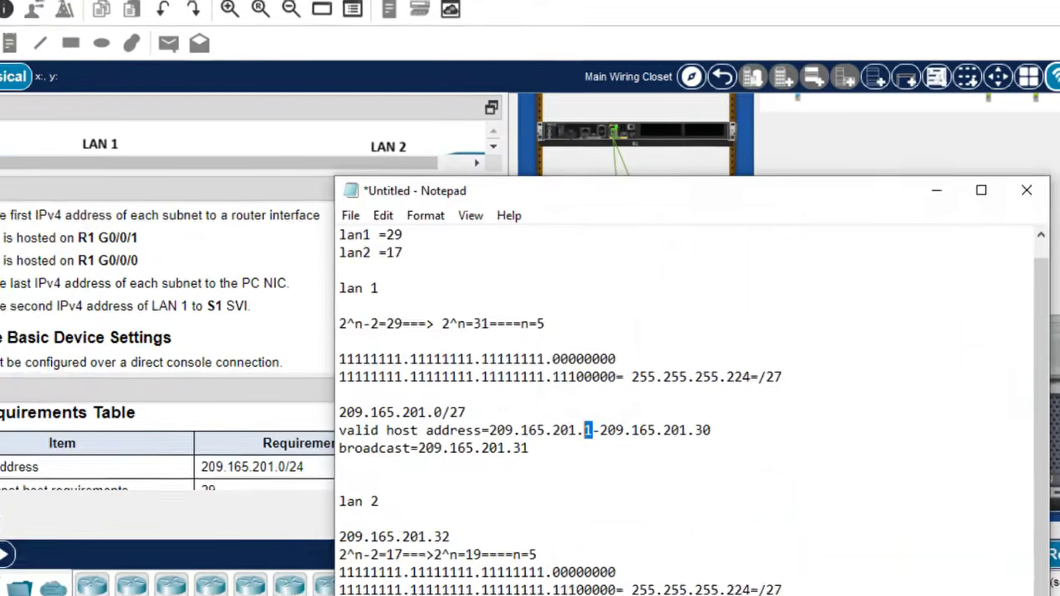
pyautogui.hotkey('alt', 'Tab')
# - In S1's console, enter VLAN 1 interface configuration, checking the SVI requirement in the tasks
pyautogui.click(669, 271)
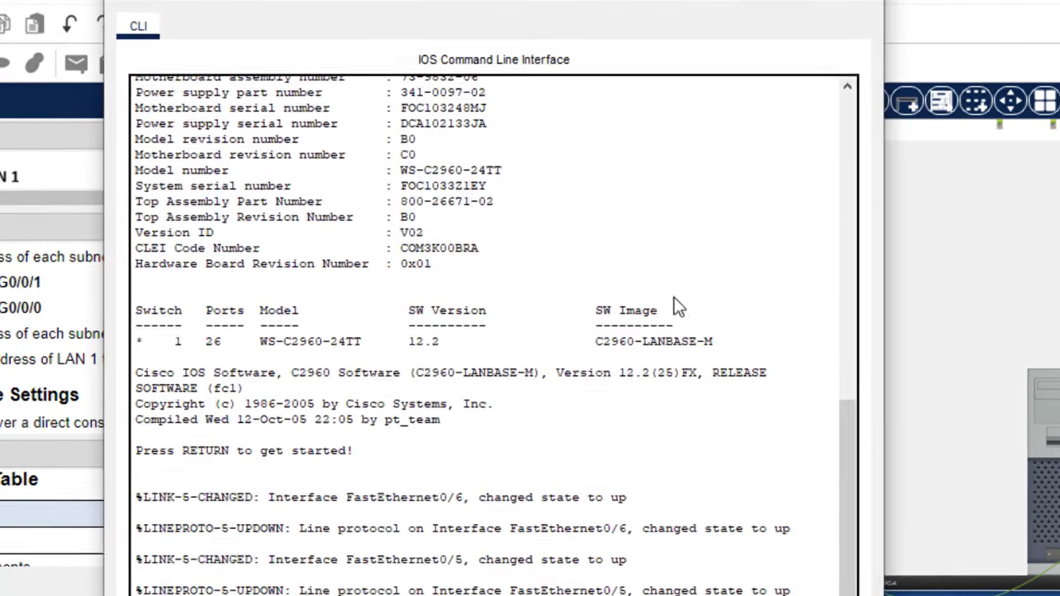
pyautogui.doubleClick(390, 569)
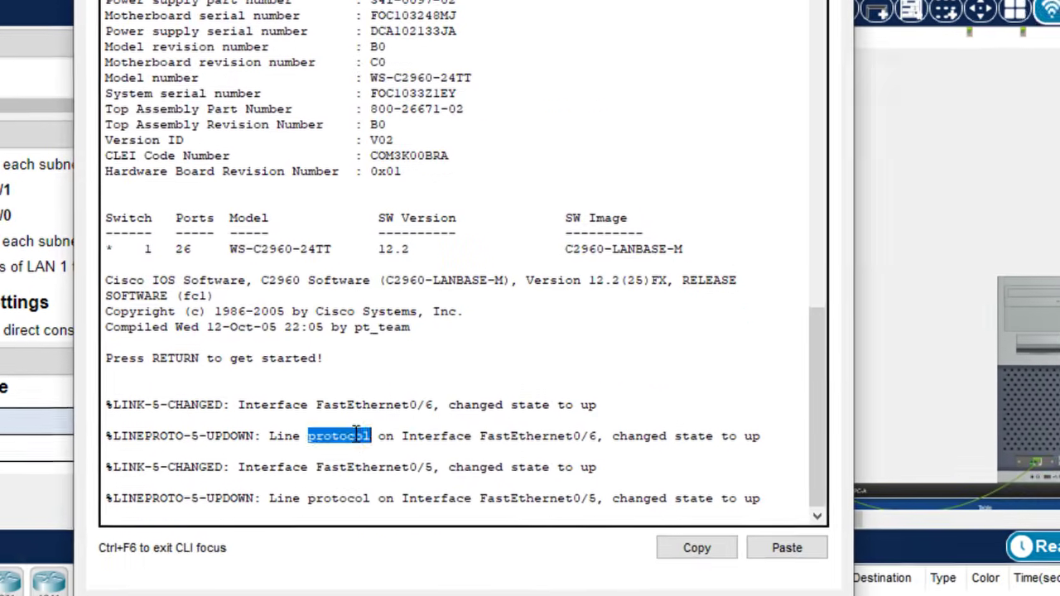
pyautogui.press('Return')
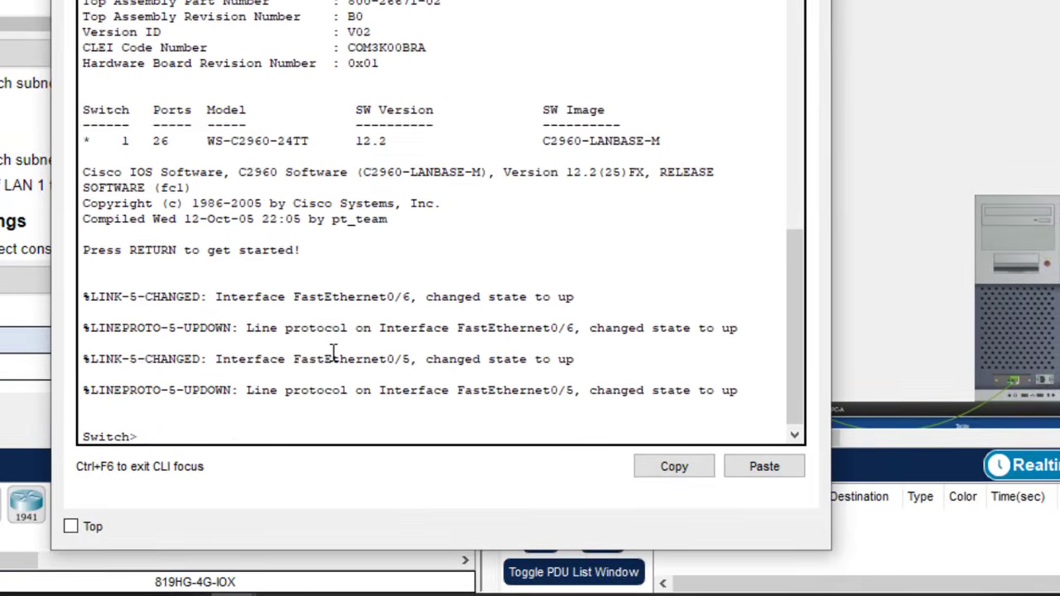
pyautogui.press('Return')
pyautogui.write('en')
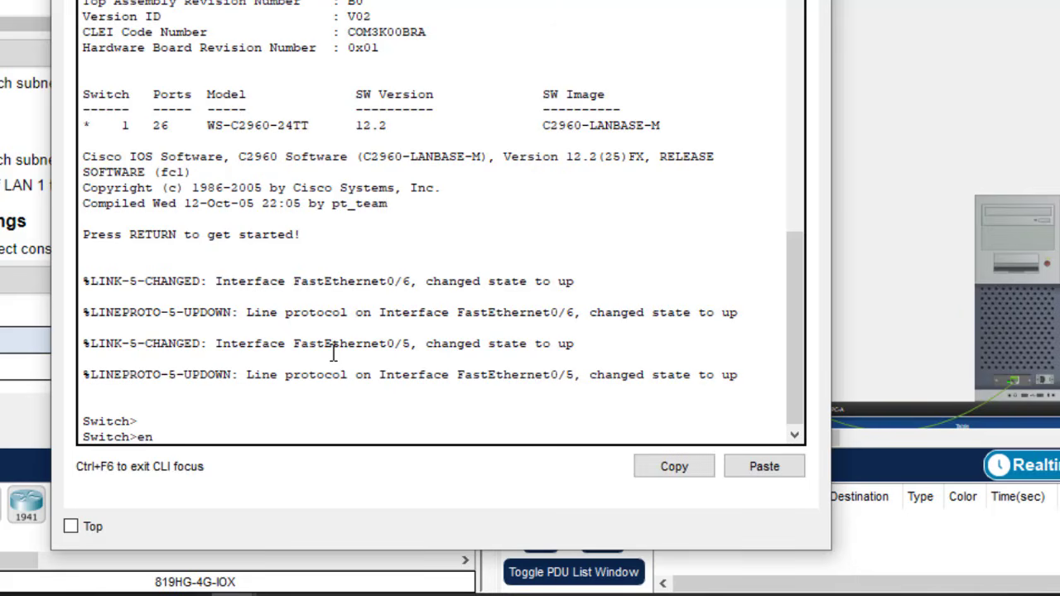
pyautogui.press('Return')
pyautogui.write('ch#c')
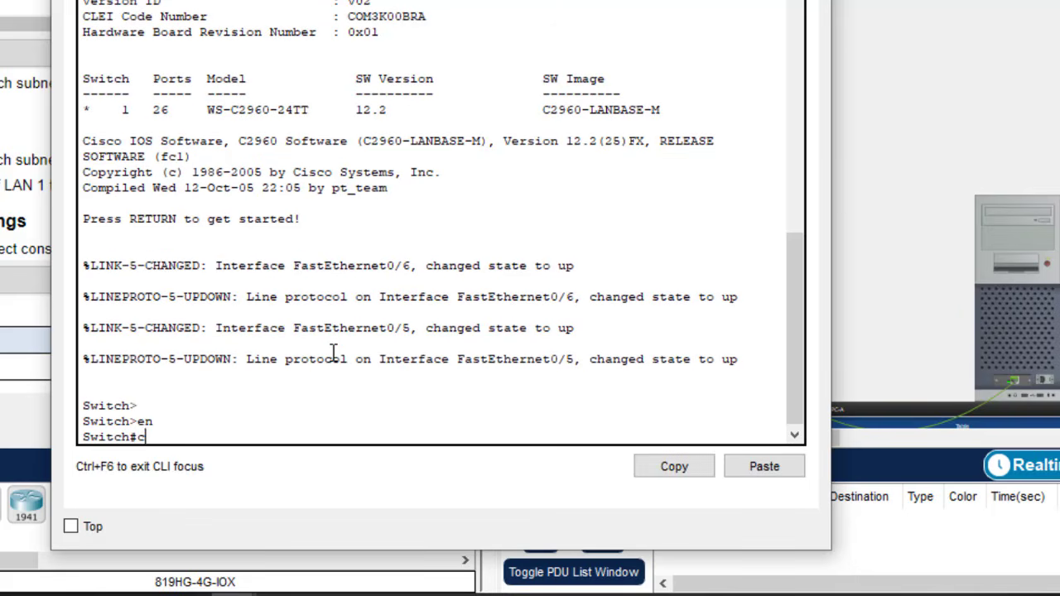
pyautogui.write('onf t')
pyautogui.press('Return')
pyautogui.press('Return')
pyautogui.press('Return')
pyautogui.press('Return')
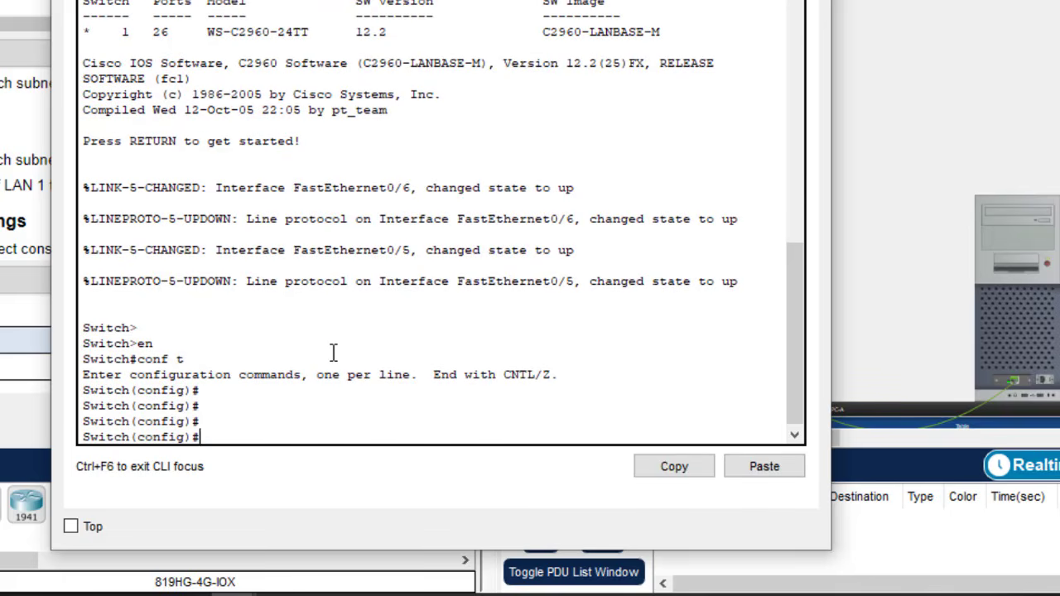
pyautogui.write('int vlan 2')
pyautogui.press('BackSpace')
pyautogui.write('1')
pyautogui.click(25, 185)
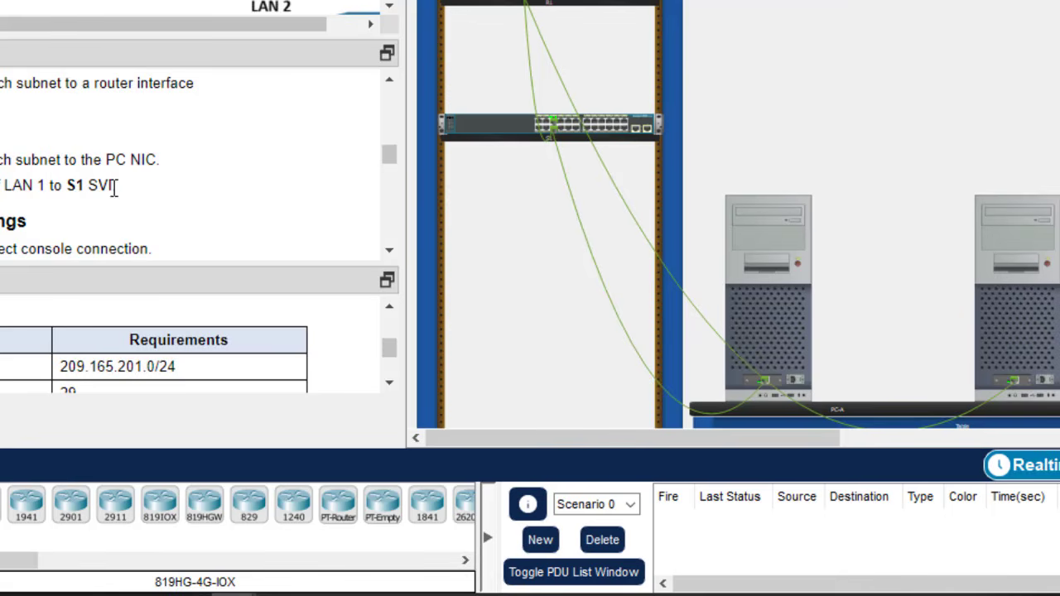
pyautogui.moveTo(114, 188); pyautogui.dragTo(93, 187)
pyautogui.click(628, 131)
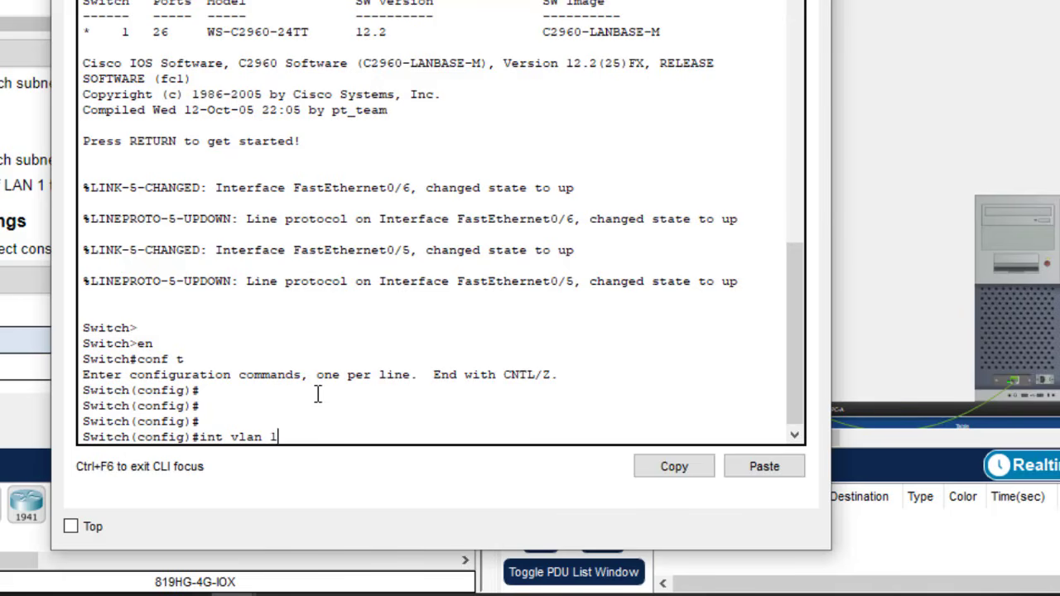
pyautogui.press('Return')
# - Assign VLAN 1 the address 209.165.201.2 255.255.255.224 and bring it up with no shutdown
pyautogui.write('ip')
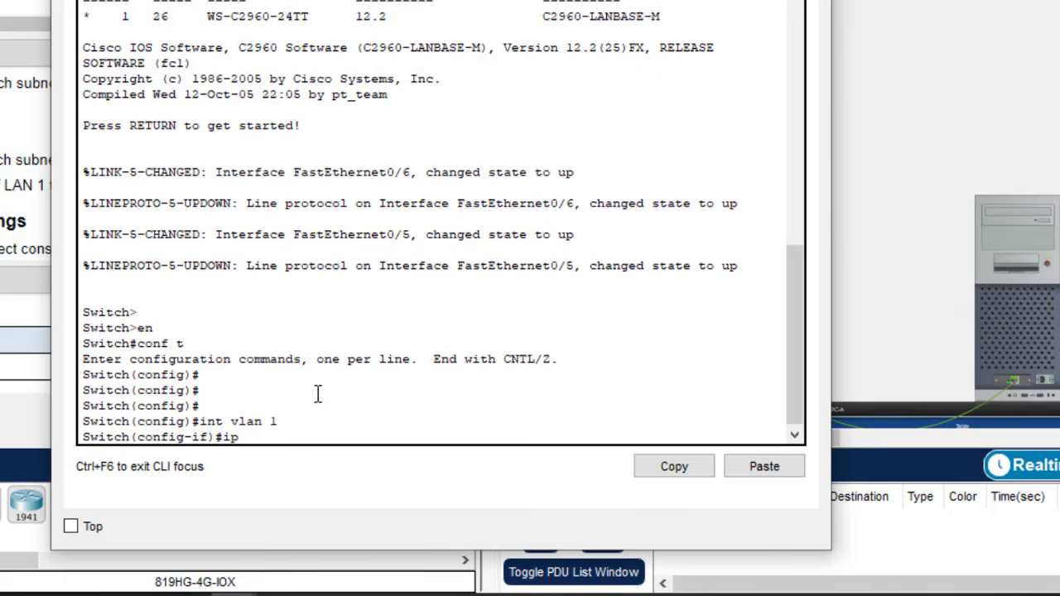
pyautogui.write('a  add')
pyautogui.press('Tab')
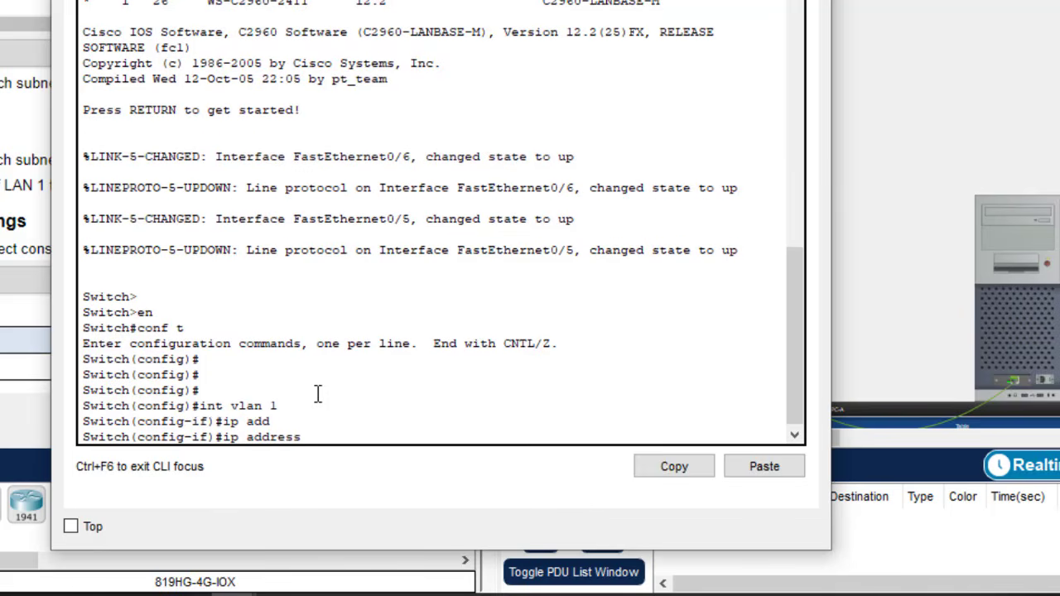
pyautogui.click(780, 467)
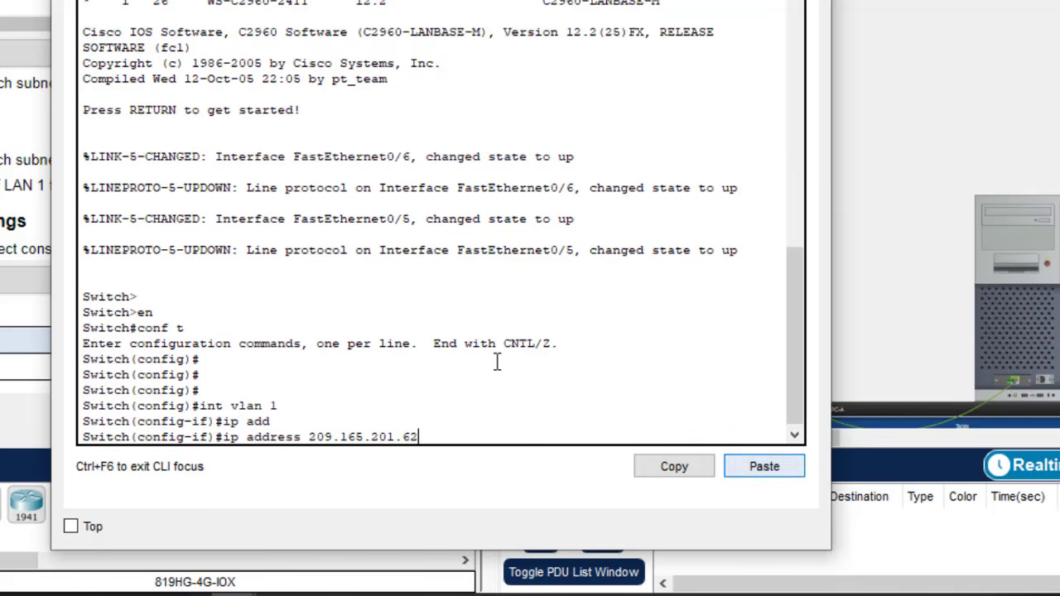
pyautogui.press('BackSpace')
pyautogui.press('BackSpace')
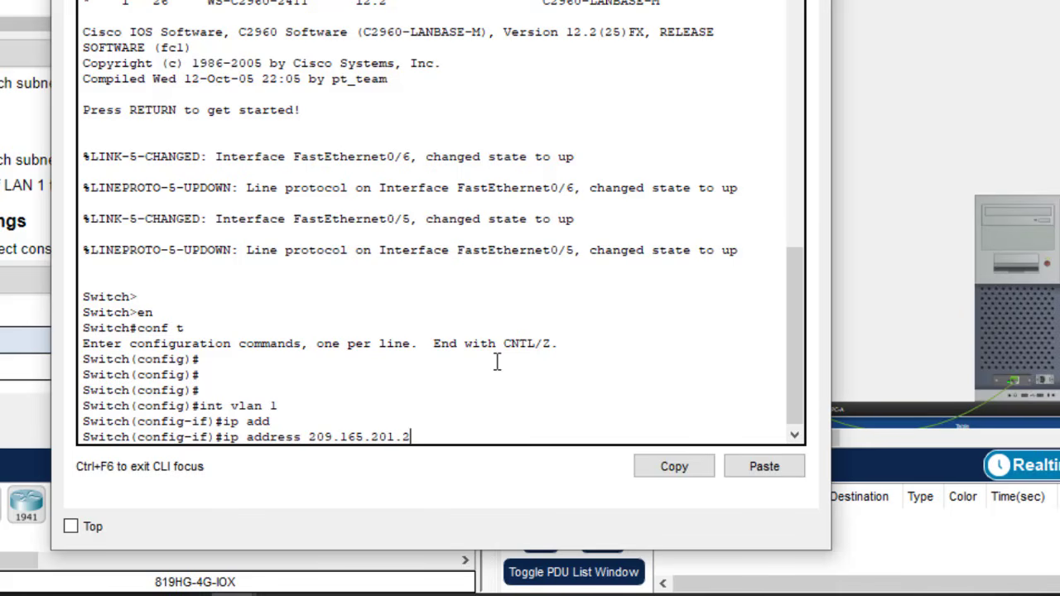
pyautogui.write('2 255.255.255.')
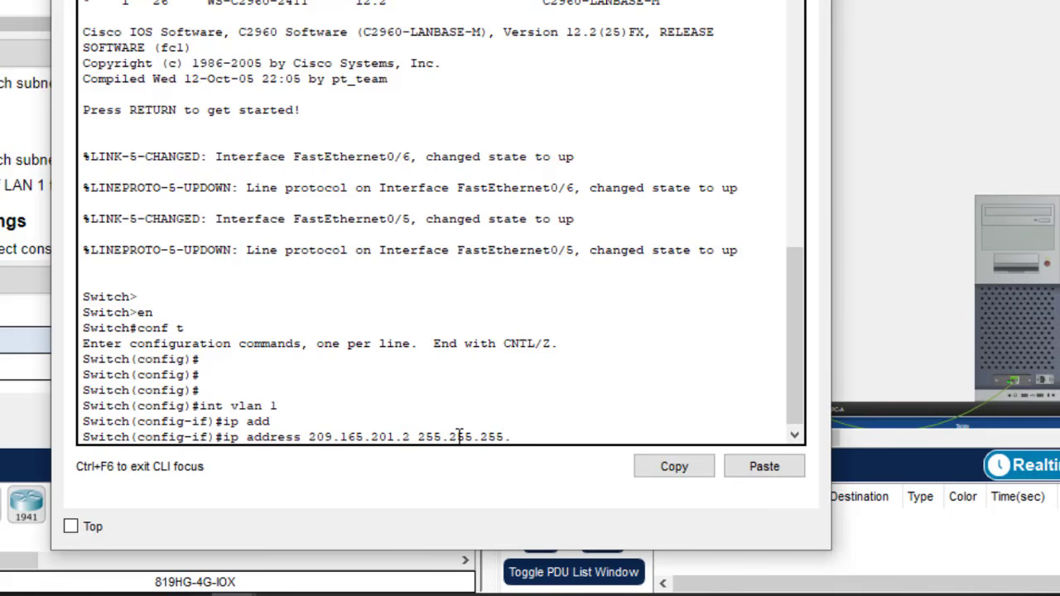
pyautogui.write('224')
pyautogui.press('Return')
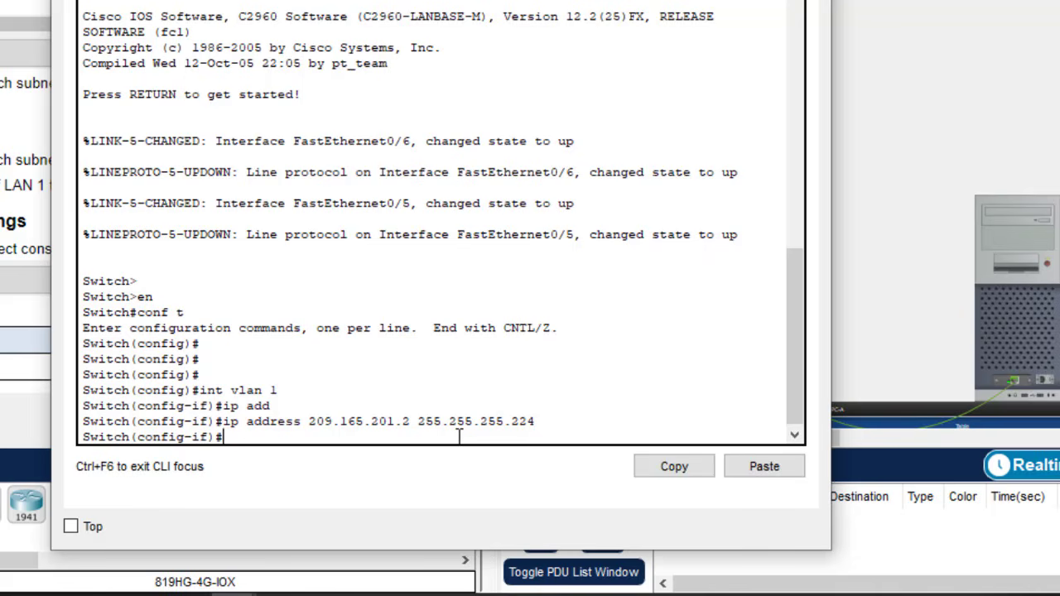
pyautogui.write('no')
pyautogui.press('Return')
# - Exit interface mode, save the switch configuration with do wr, and close the console
pyautogui.press('Return')
pyautogui.press('Return')
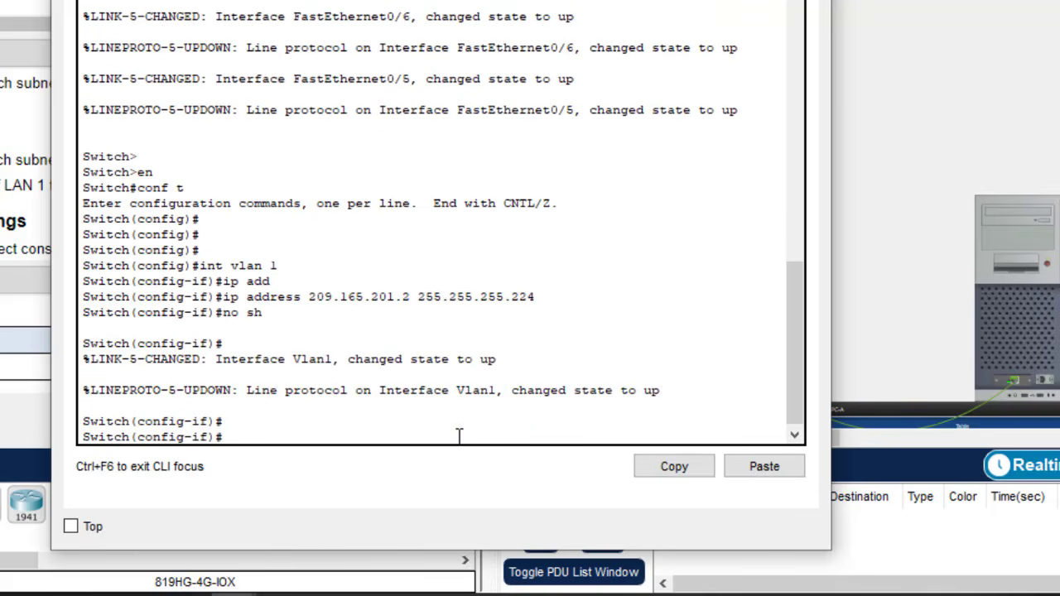
pyautogui.write('exit')
pyautogui.press('Return')
pyautogui.press('Return')
pyautogui.press('Return')
pyautogui.press('Return')
pyautogui.write('do wr')
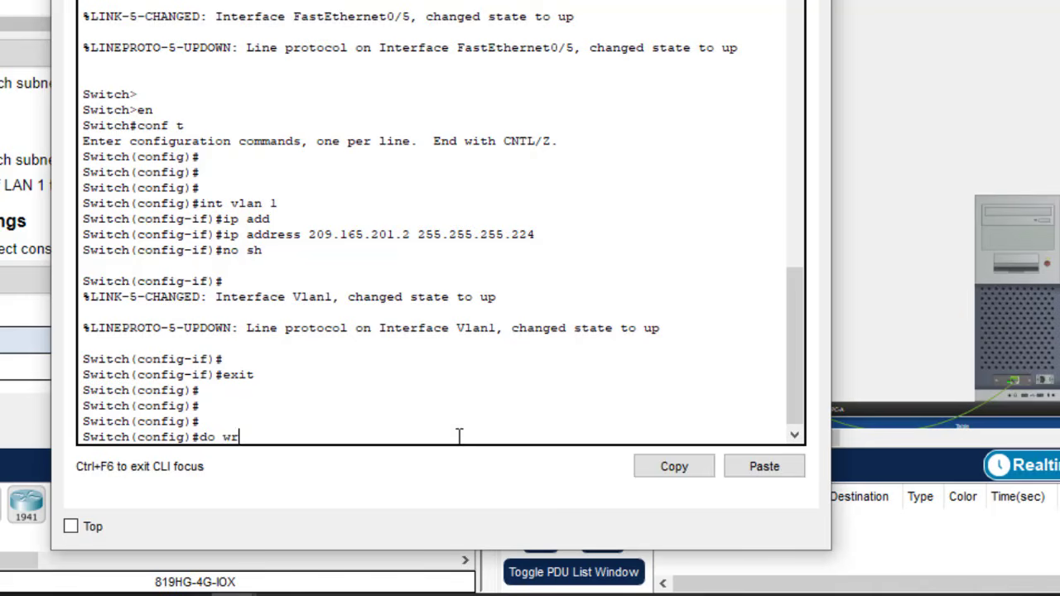
pyautogui.press('Return')
pyautogui.click(812, 0)
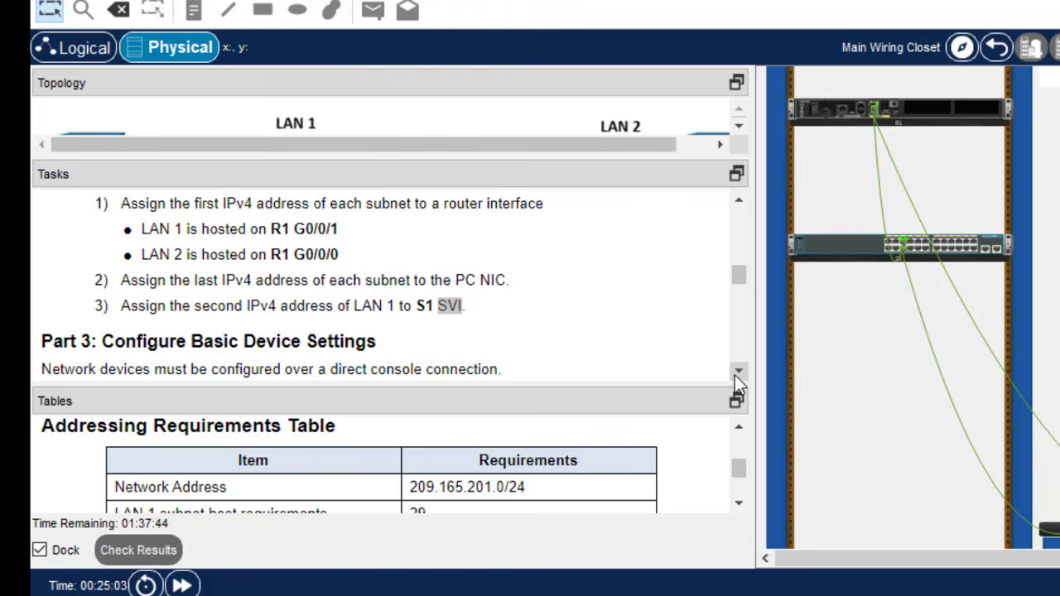
# - Scroll the tasks to Step 1: Configure Basic Settings and highlight 'DNS lookup' in item a
pyautogui.click(738, 373)
pyautogui.click(738, 373)
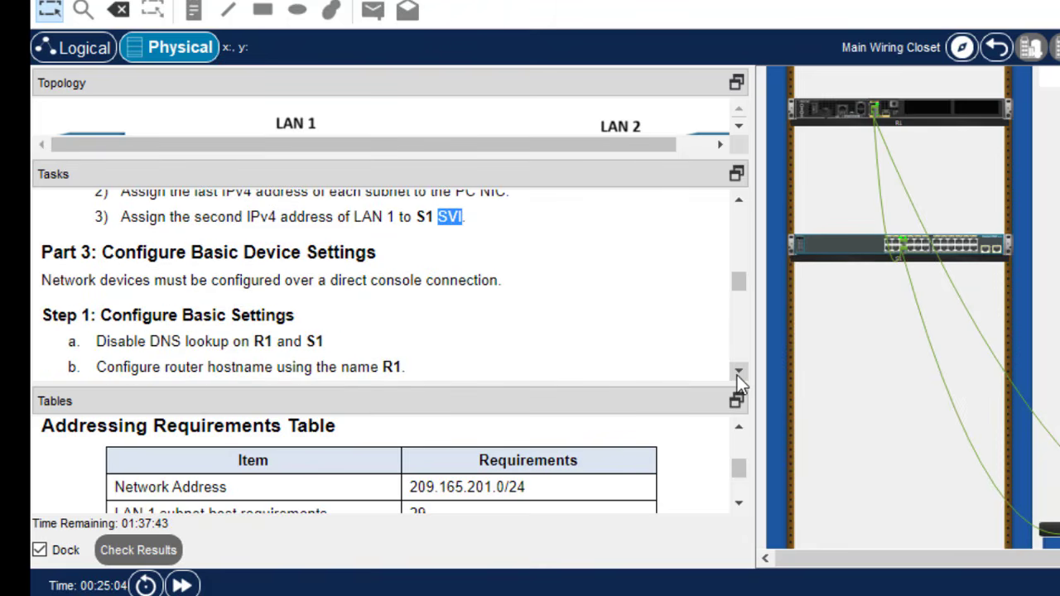
pyautogui.click(738, 373)
pyautogui.click(738, 373)
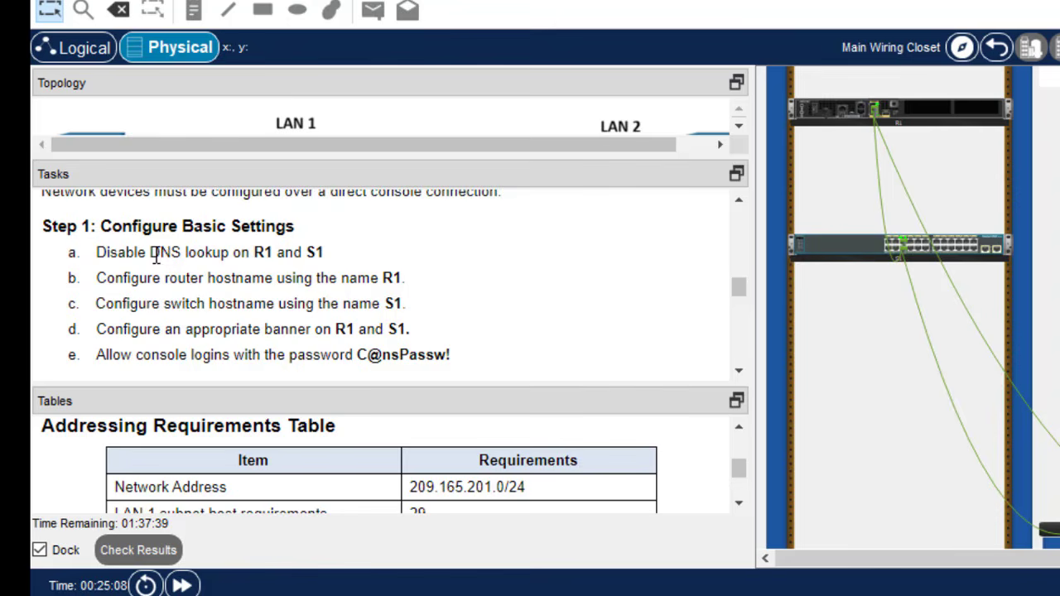
pyautogui.moveTo(151, 251); pyautogui.dragTo(232, 259)
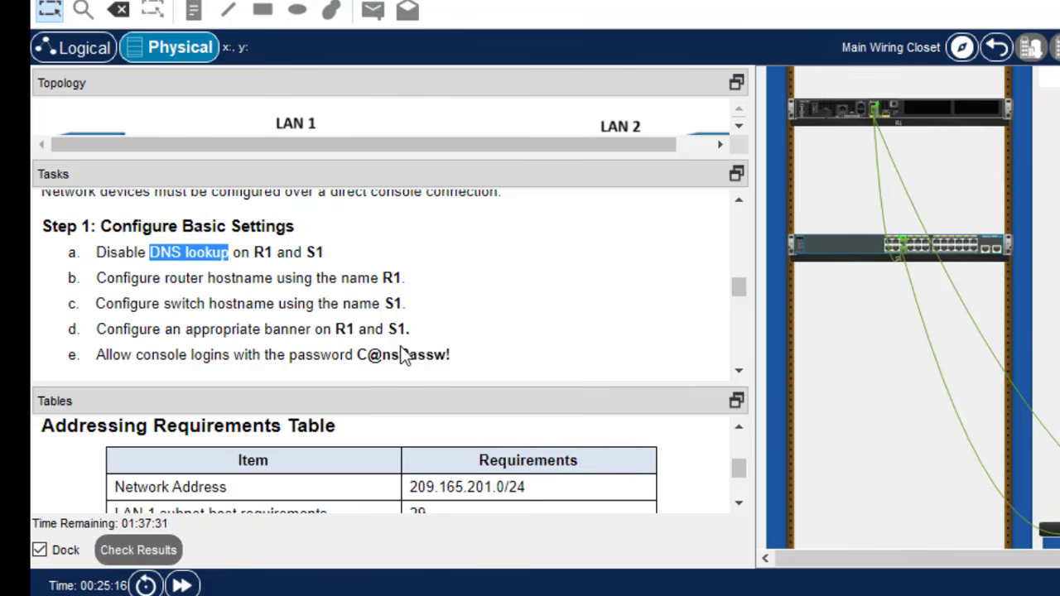
pyautogui.click(736, 373)
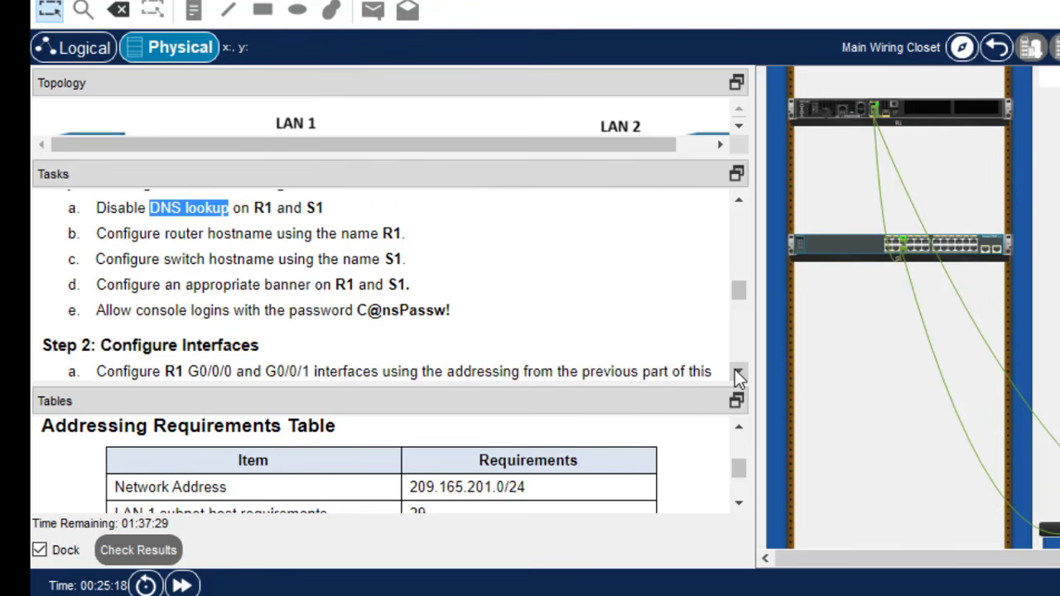
pyautogui.click(740, 202)
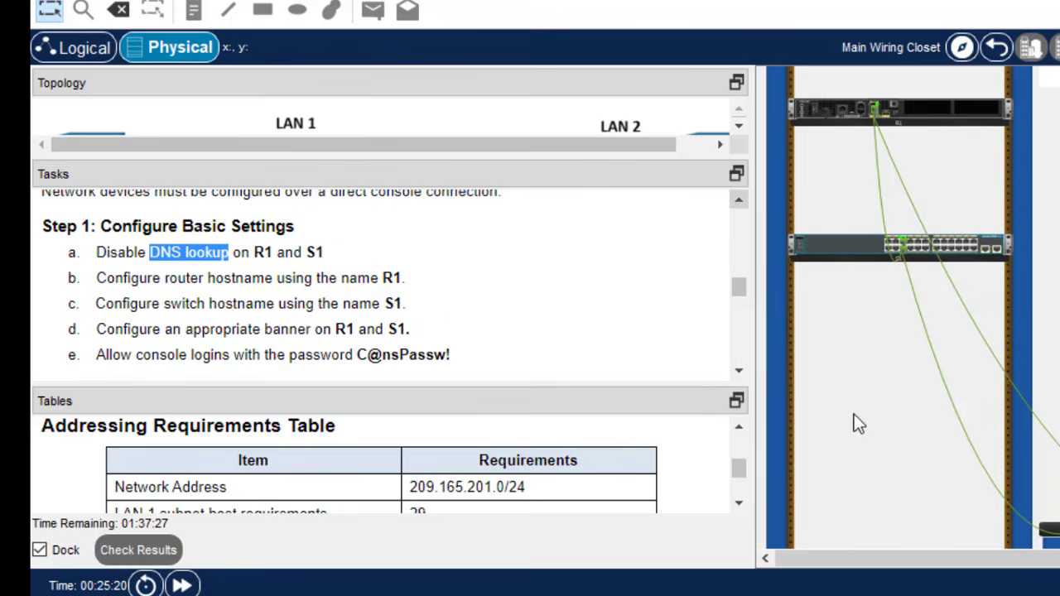
pyautogui.hotkey('alt', 'Tab')
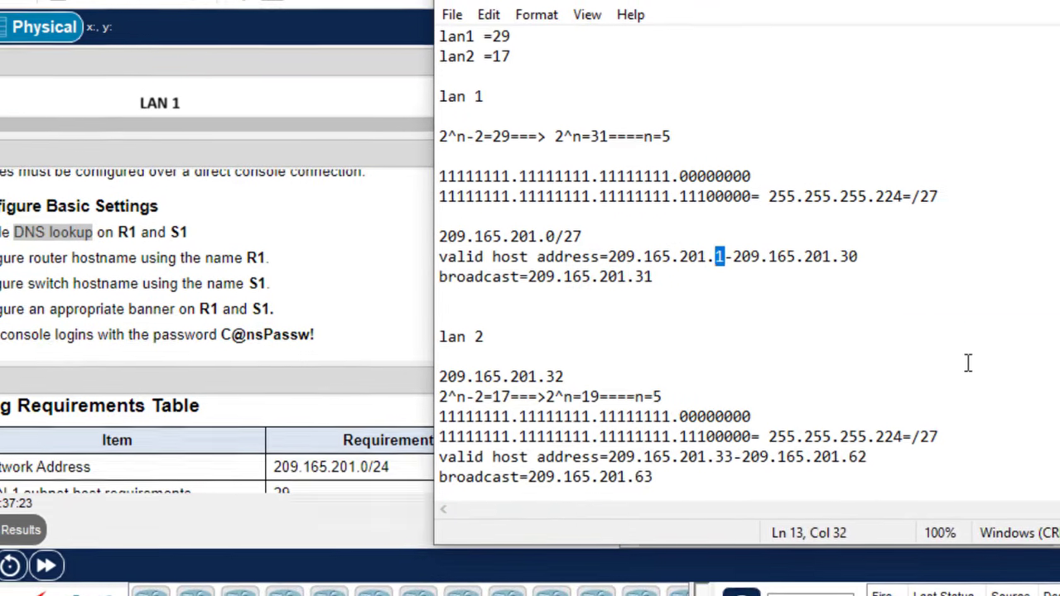
# - Add a 'no ip domain-lookup' line below the LAN 2 subnet notes
pyautogui.click(645, 471)
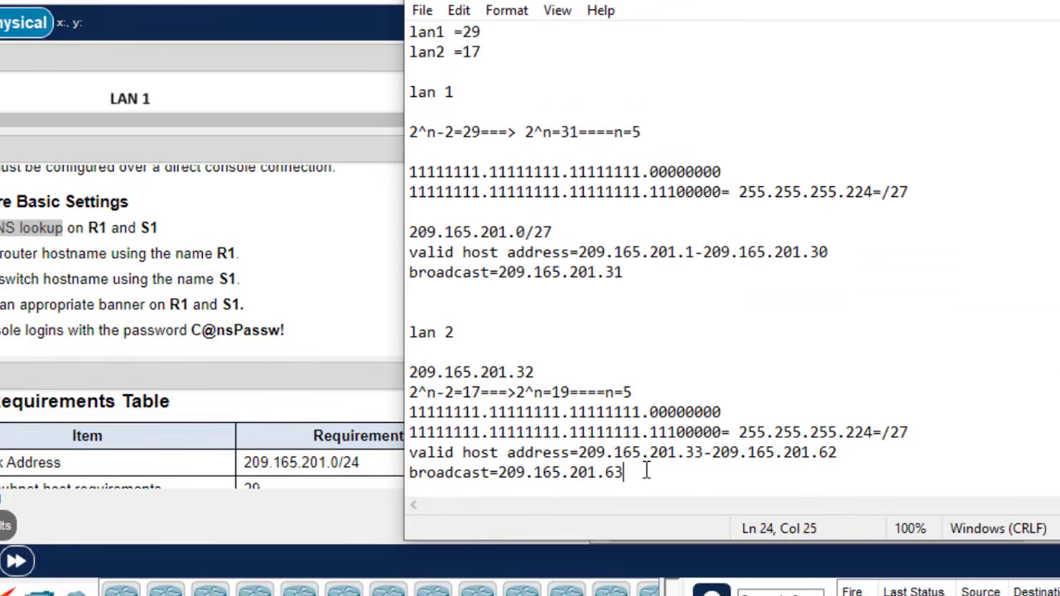
pyautogui.press('Return')
pyautogui.press('Return')
pyautogui.press('Return')
pyautogui.press('Return')
pyautogui.press('Return')
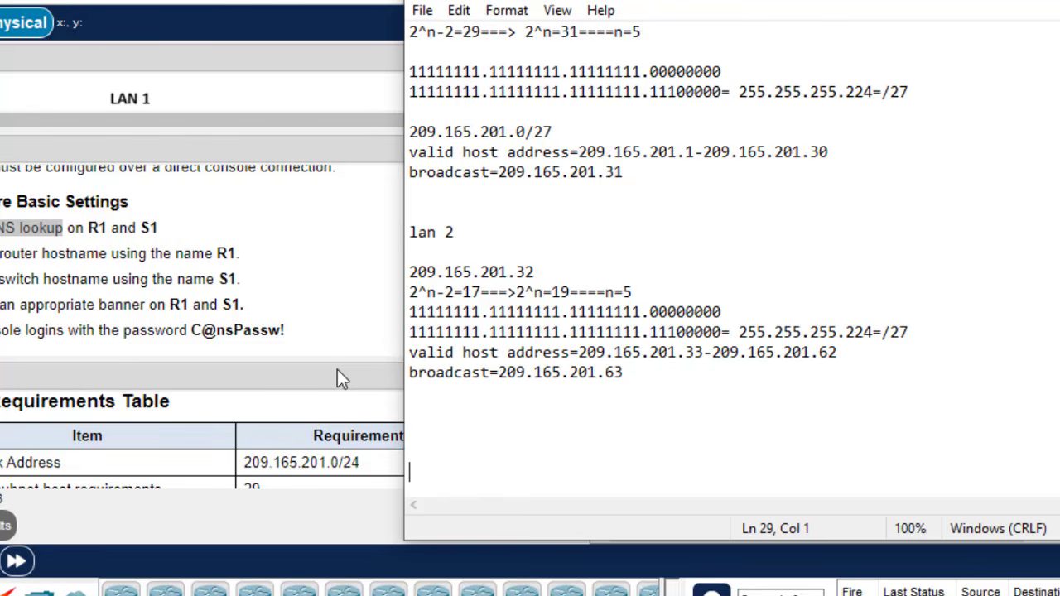
pyautogui.write('ip domai')
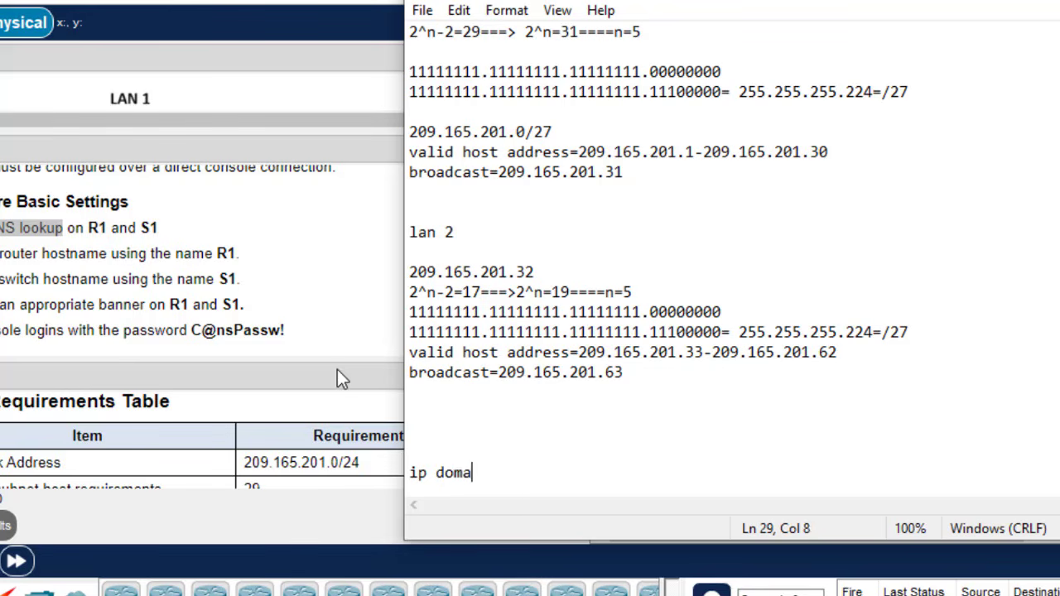
pyautogui.press('BackSpace')
pyautogui.press('BackSpace')
pyautogui.press('BackSpace')
pyautogui.press('BackSpace')
pyautogui.press('BackSpace')
pyautogui.press('BackSpace')
pyautogui.press('BackSpace')
pyautogui.press('BackSpace')
pyautogui.write('n')
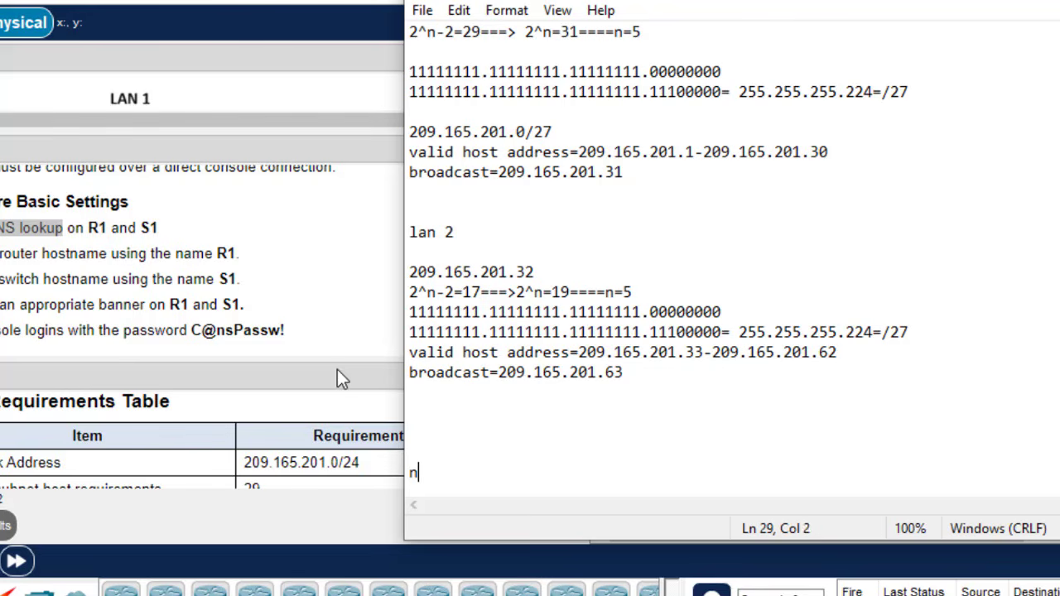
pyautogui.write('o ip domain-')
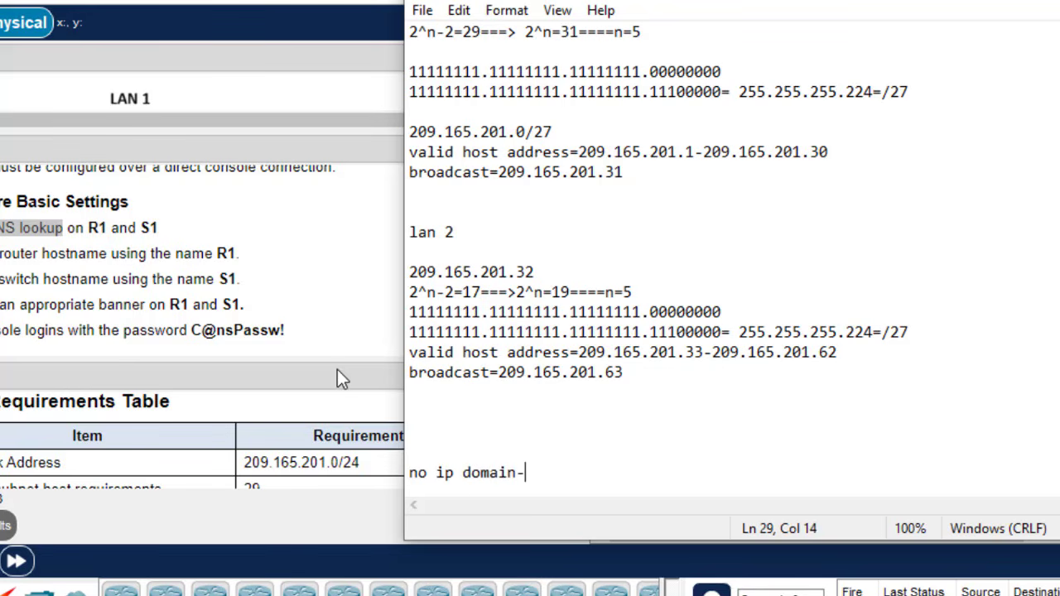
pyautogui.write('lookup')
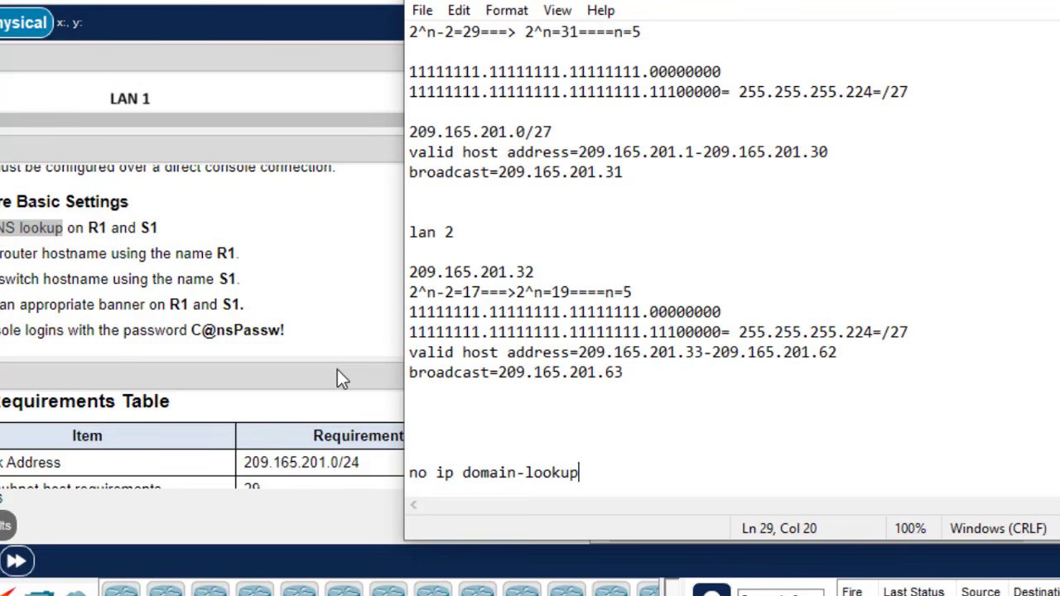
pyautogui.moveTo(588, 475); pyautogui.dragTo(407, 485)
pyautogui.click(608, 484)
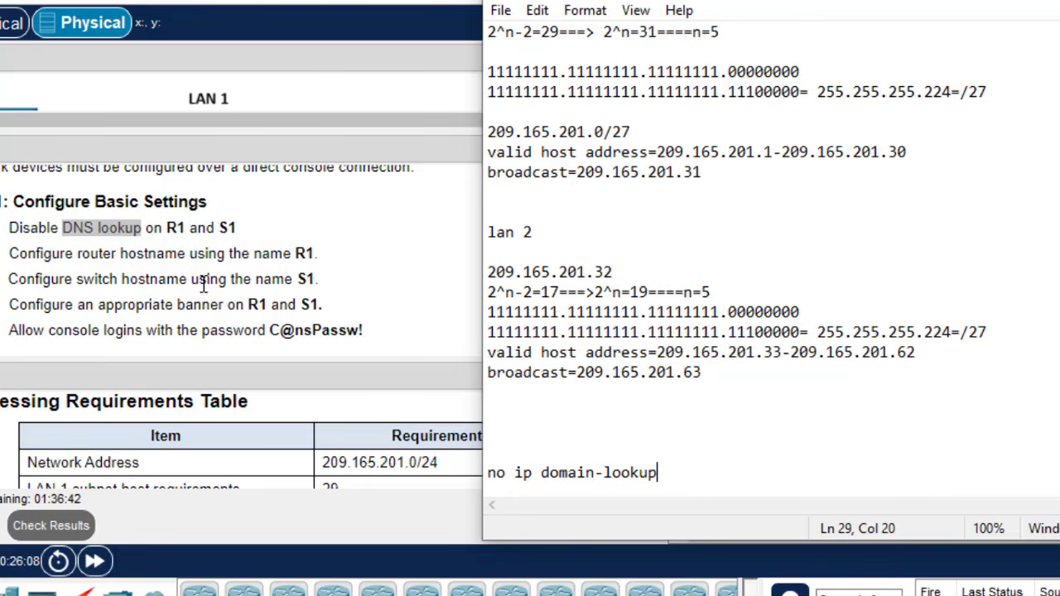
# - Add 'hostname R1' and a banner motd reading 'This is a test router'
pyautogui.press('Return')
pyautogui.write('h')
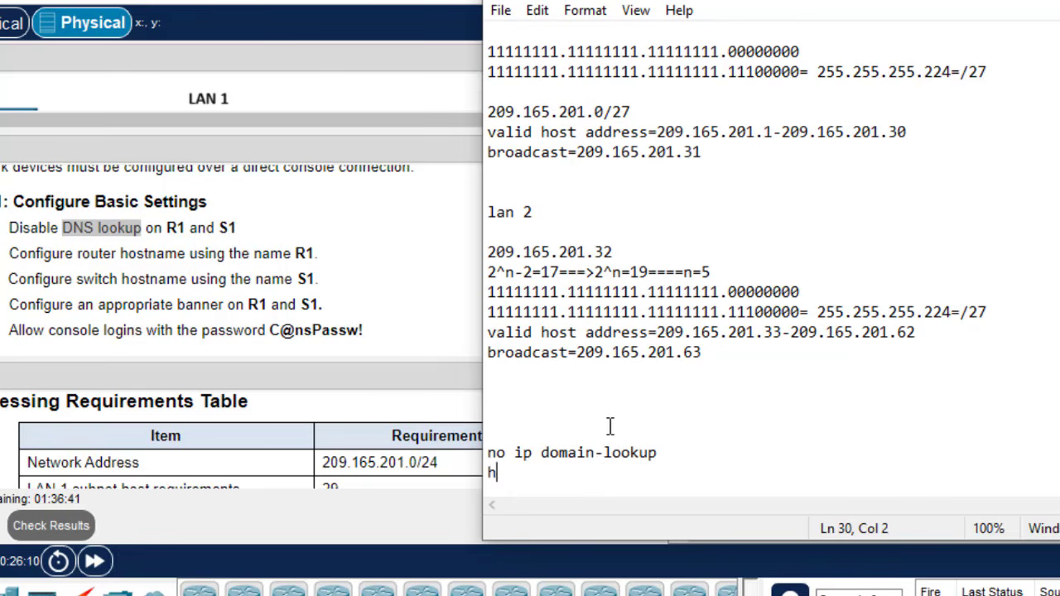
pyautogui.write('ostname')
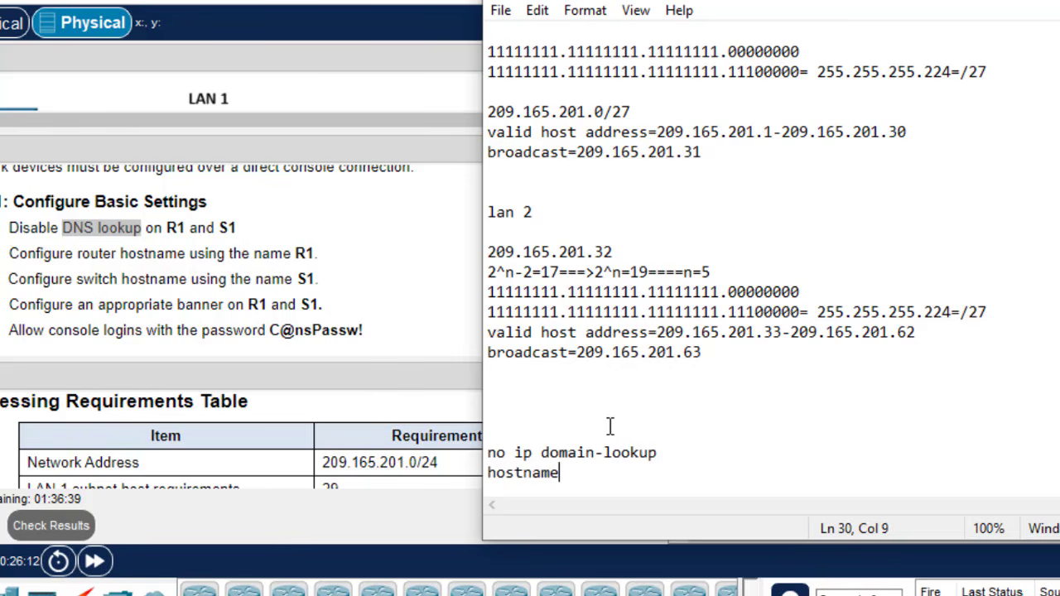
pyautogui.write(' R1')
pyautogui.press('Return')
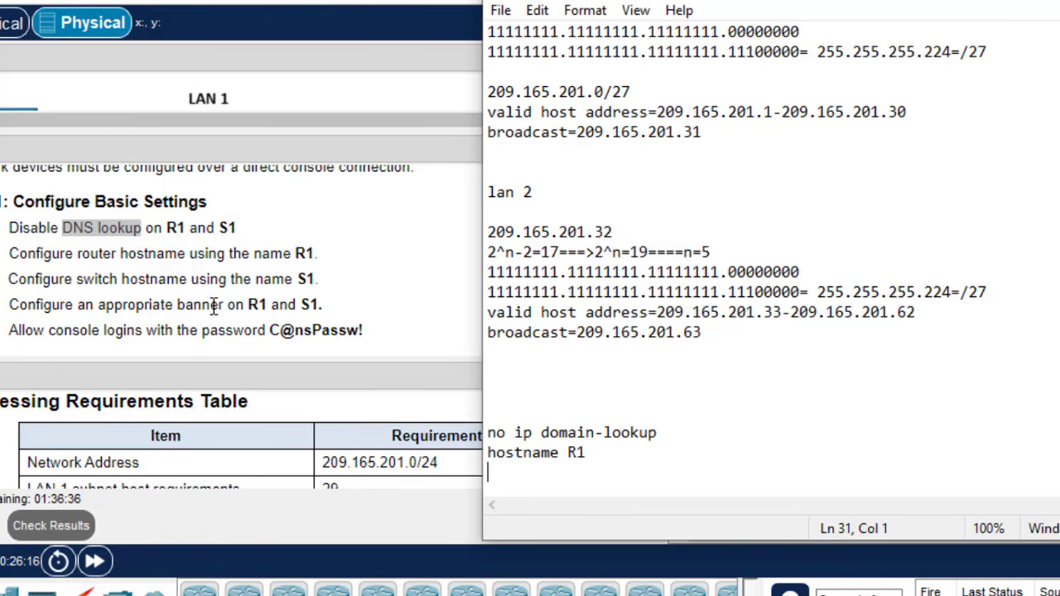
pyautogui.write('banner ')
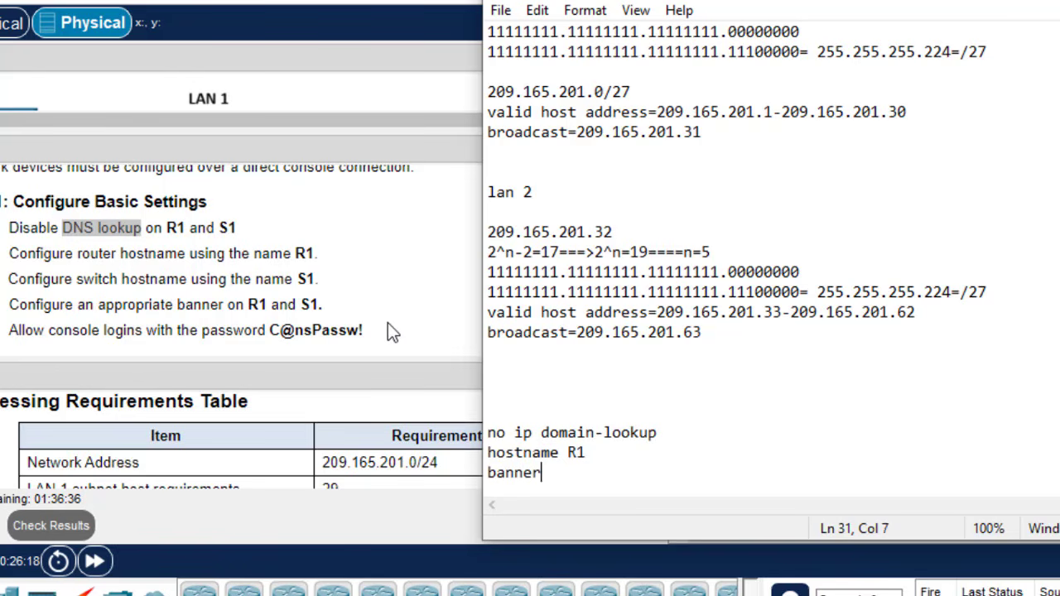
pyautogui.write('motd ##')
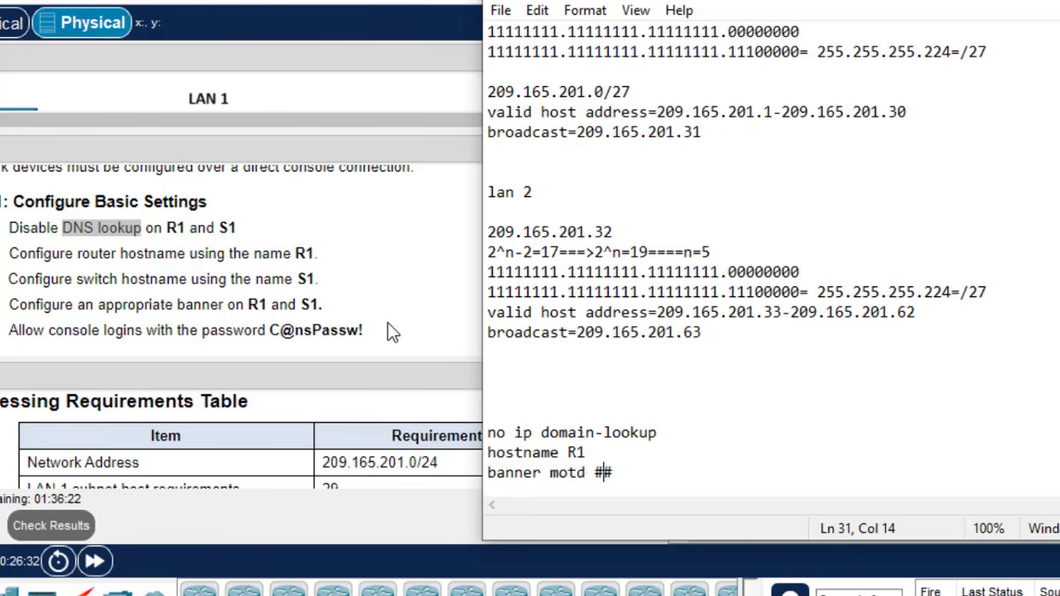
pyautogui.write('This i')
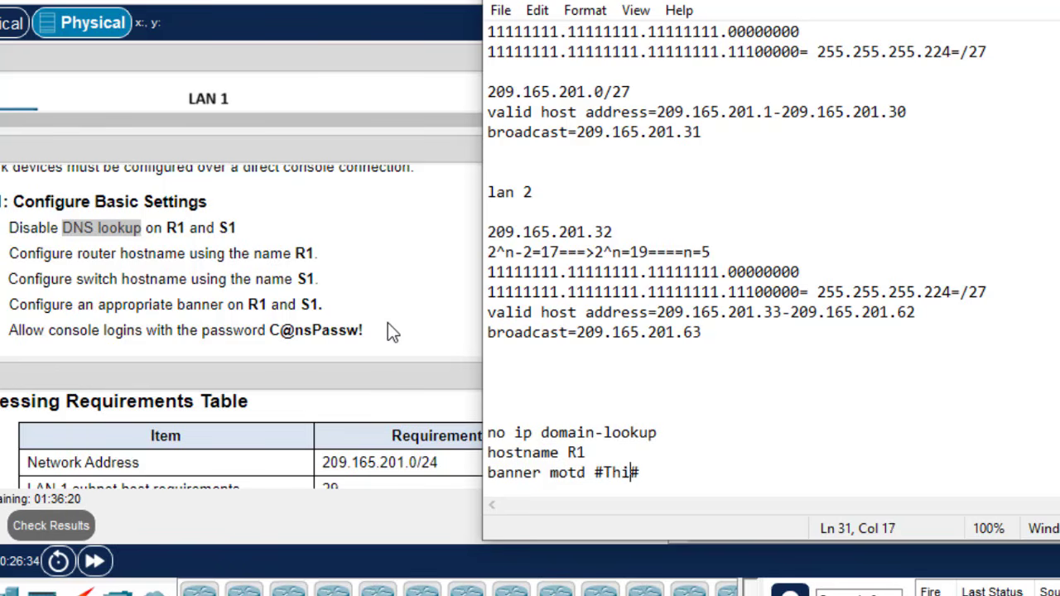
pyautogui.write('s a test rou')
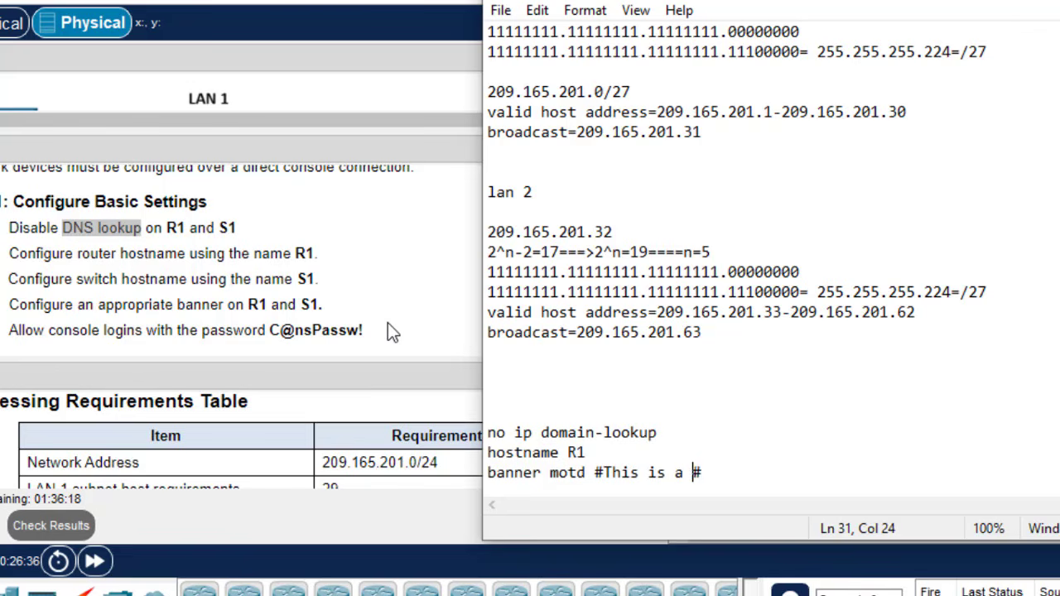
pyautogui.write('t')
pyautogui.press('BackSpace')
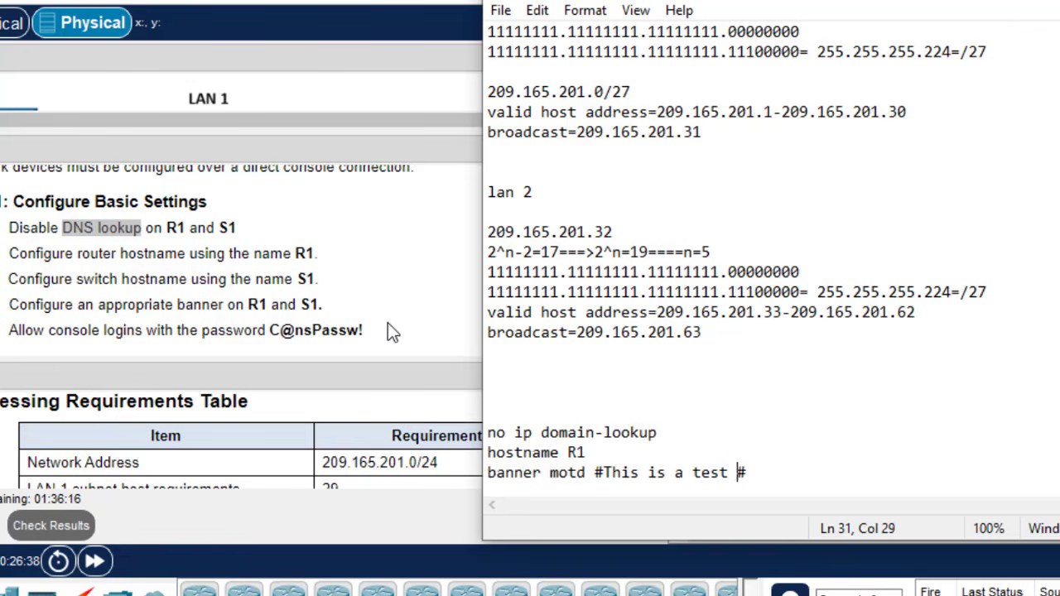
pyautogui.write('router')
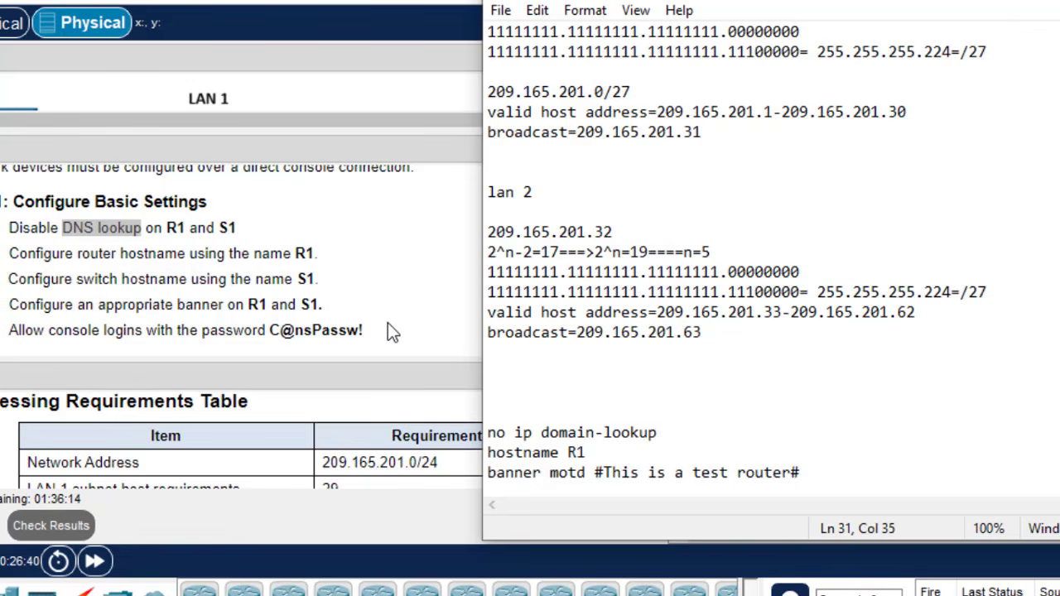
pyautogui.click(825, 469)
pyautogui.press('Return')
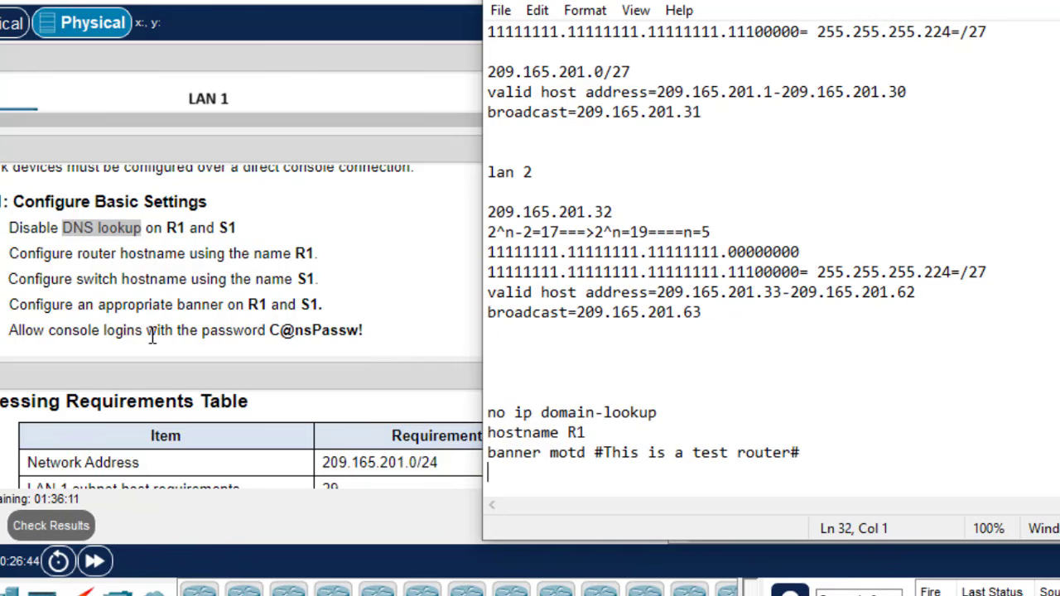
# - Add 'line console 0' and a password line using the console password copied from the instructions
pyautogui.write('line v')
pyautogui.press('BackSpace')
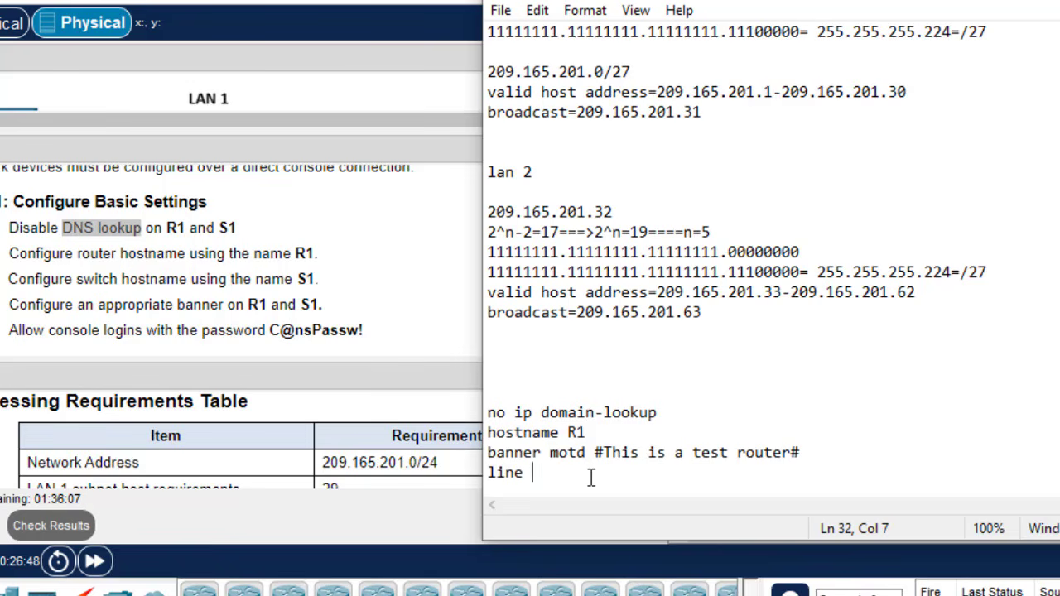
pyautogui.write('console 0')
pyautogui.press('Return')
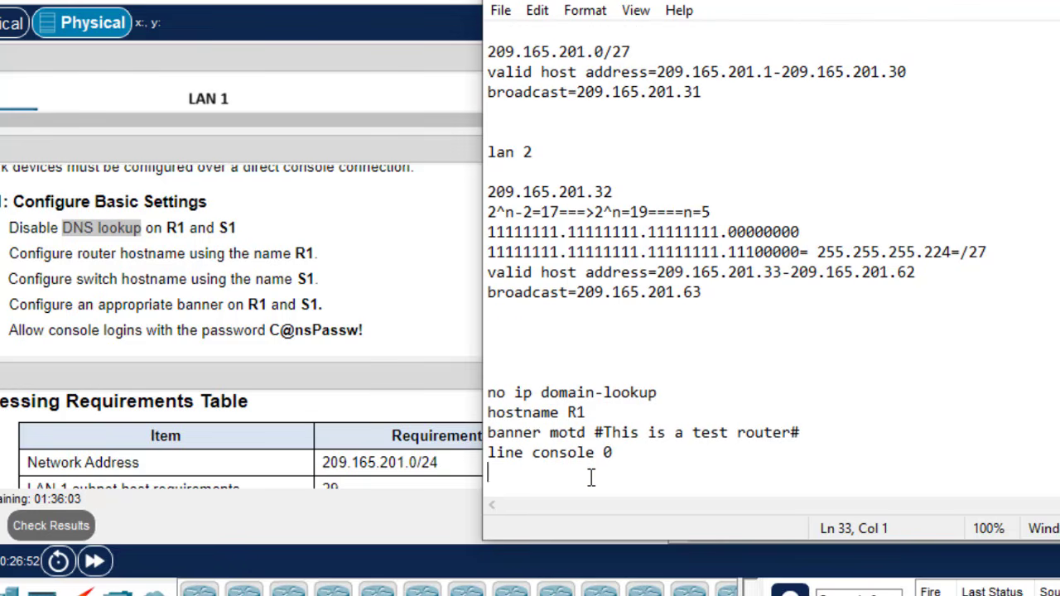
pyautogui.write('password')
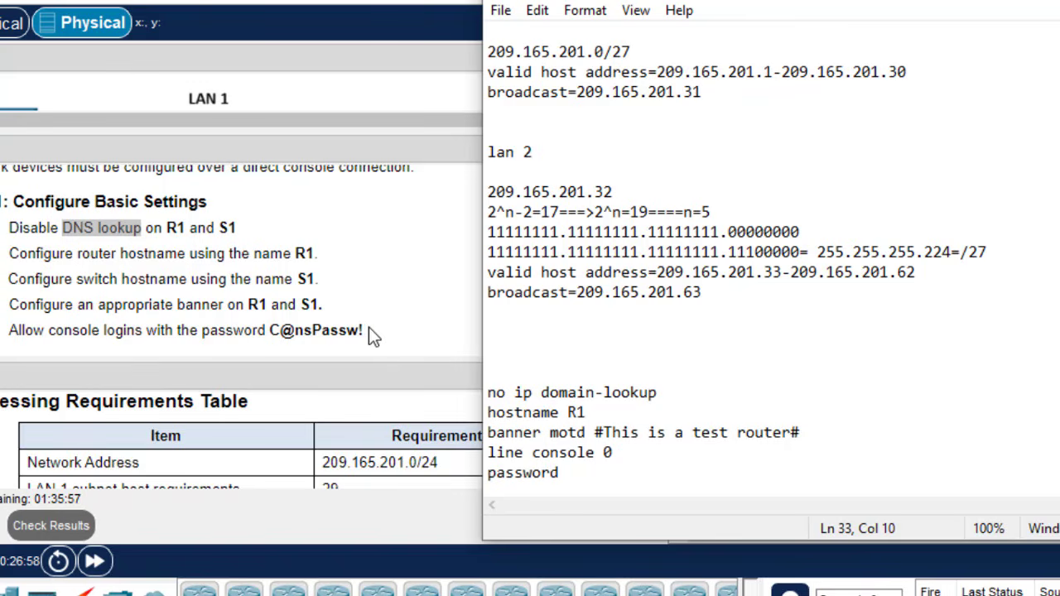
pyautogui.moveTo(369, 329); pyautogui.dragTo(267, 262)
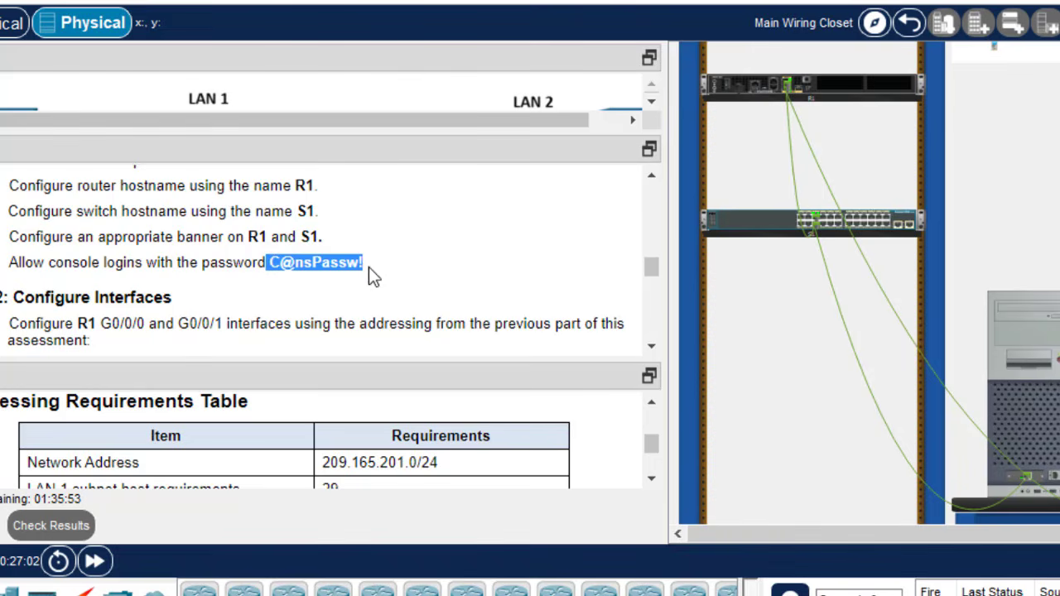
pyautogui.moveTo(362, 262); pyautogui.dragTo(272, 263)
pyautogui.hotkey('ctrl', 'c')
pyautogui.hotkey('alt', 'Tab')
pyautogui.hotkey('ctrl', 'v')
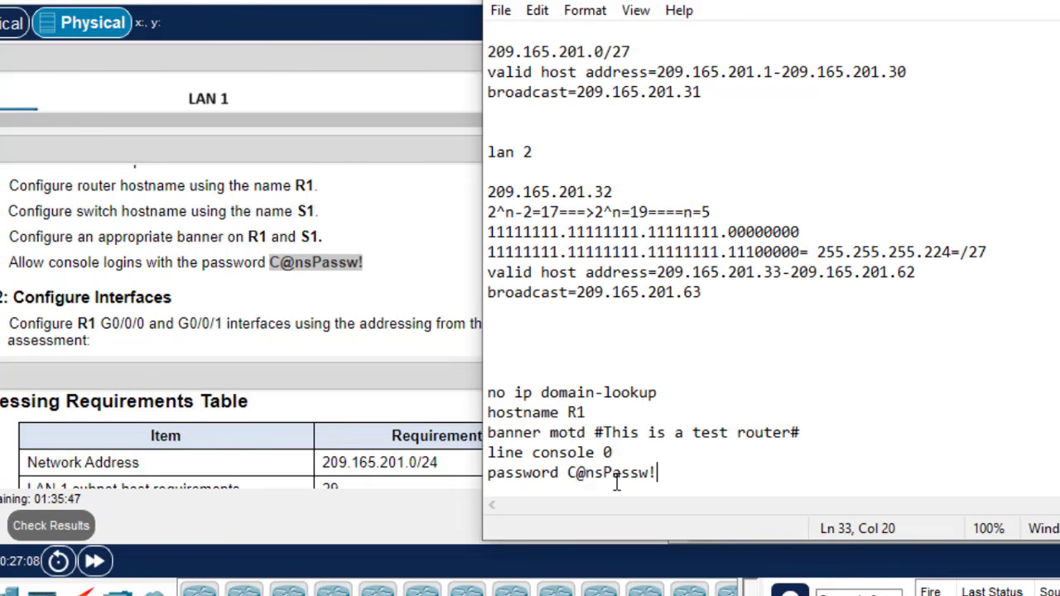
pyautogui.press('Return')
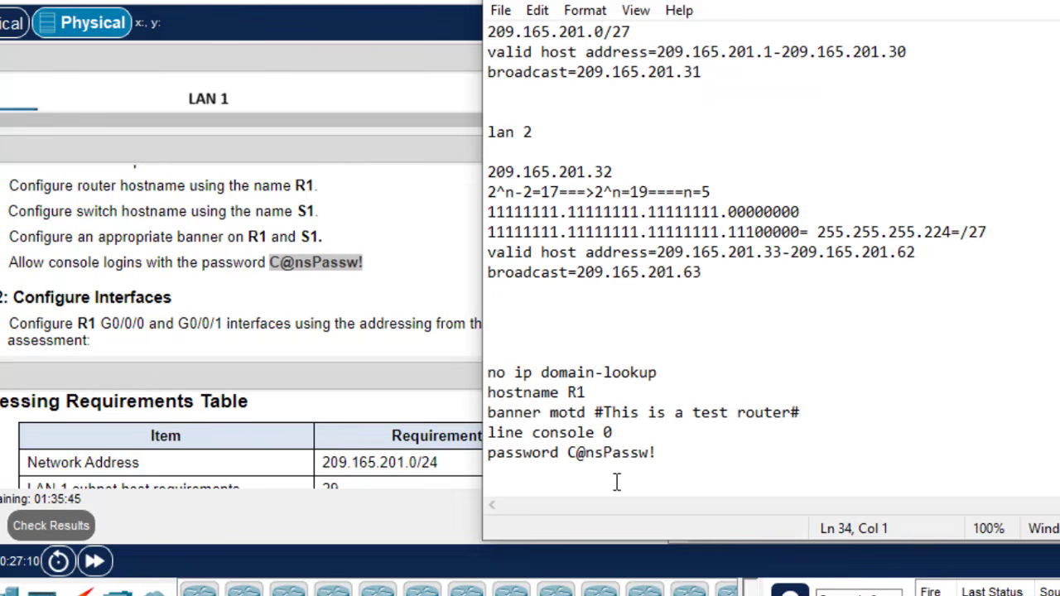
# - Add 'login' and 'exit' lines, then select the whole command block
pyautogui.write('login')
pyautogui.press('Return')
pyautogui.write('exi')
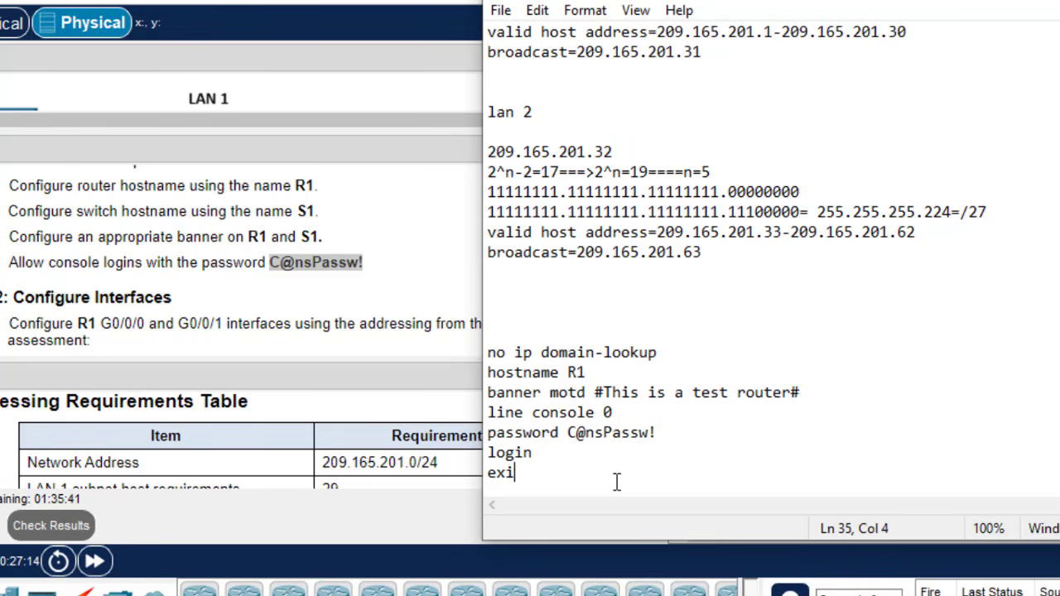
pyautogui.write('t')
pyautogui.press('Return')
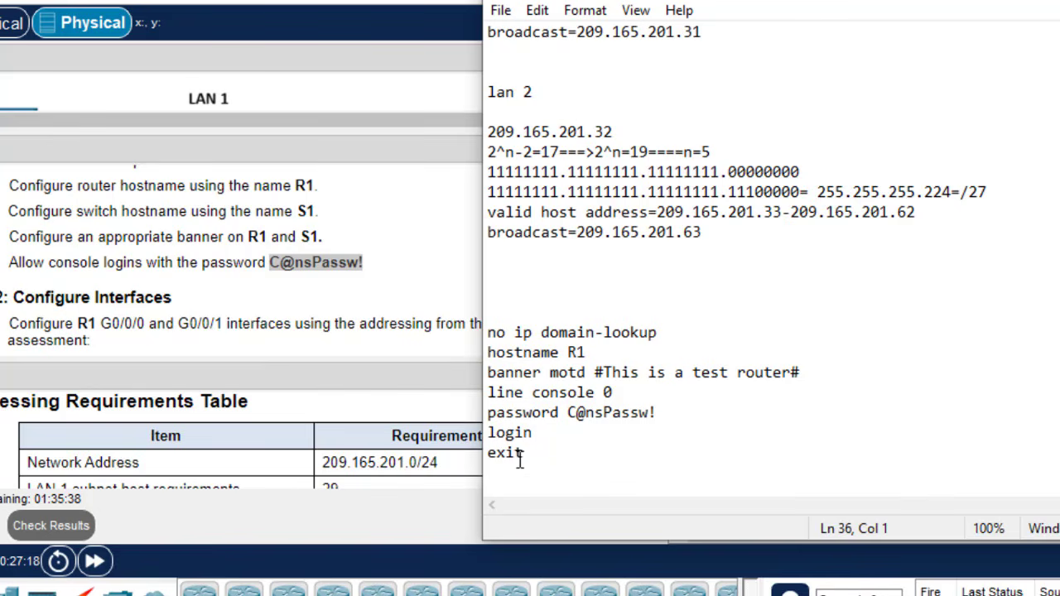
pyautogui.moveTo(497, 479); pyautogui.dragTo(476, 332)
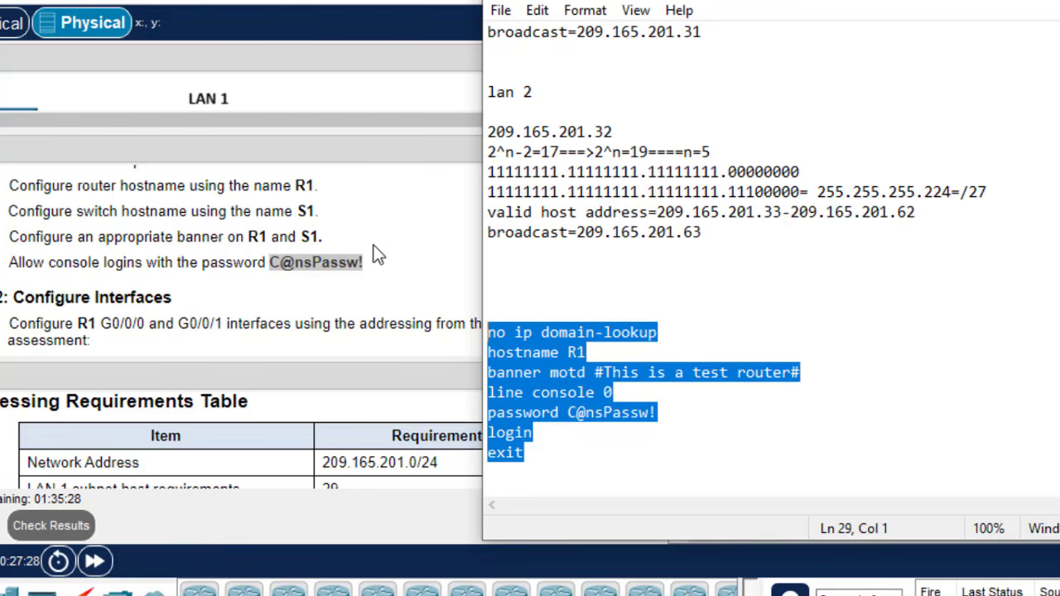
# - Paste the prepared commands into the router's CLI and confirm the R1 prompt and console line
pyautogui.click(403, 279)
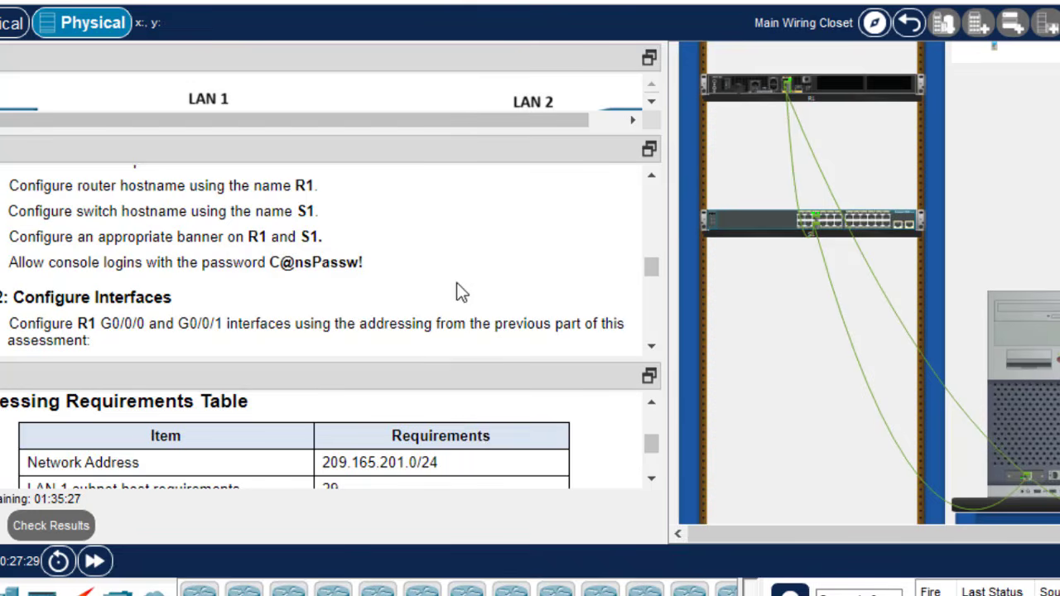
pyautogui.click(878, 219)
pyautogui.click(848, 95)
pyautogui.click(583, 497)
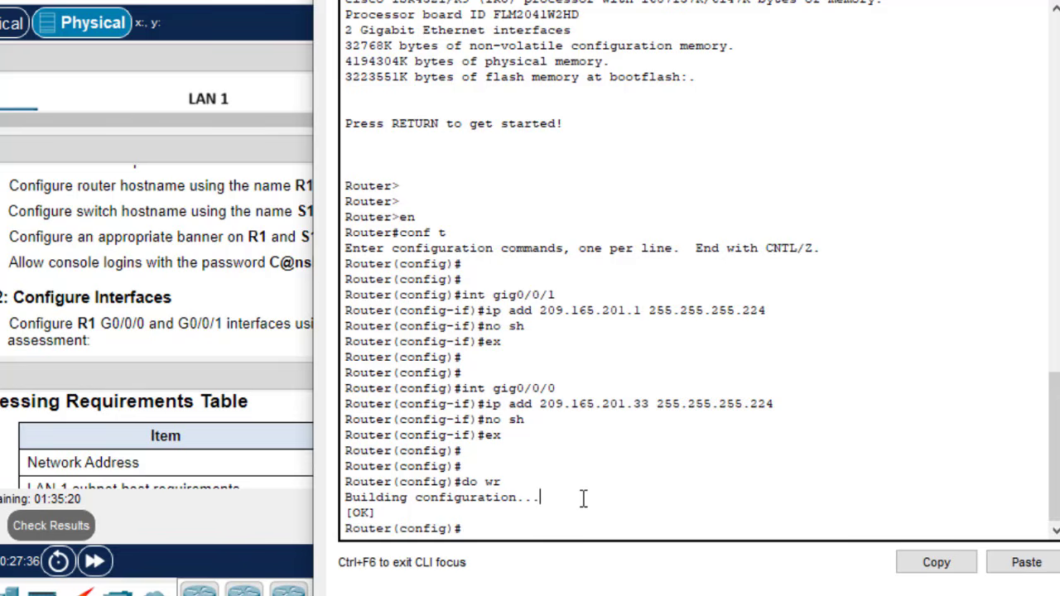
pyautogui.press('Return')
pyautogui.press('Return')
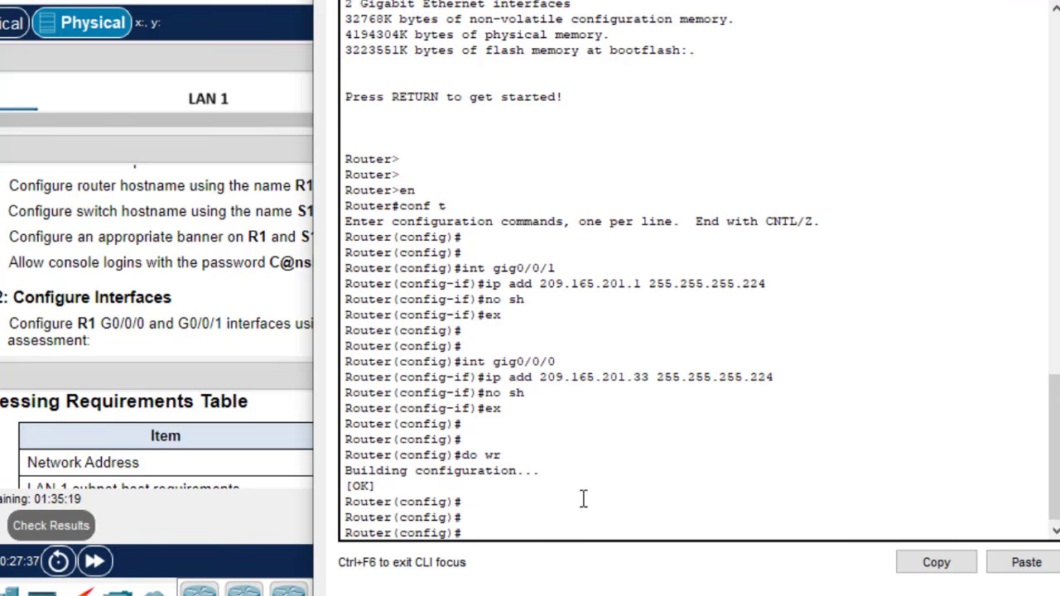
pyautogui.click(1041, 562)
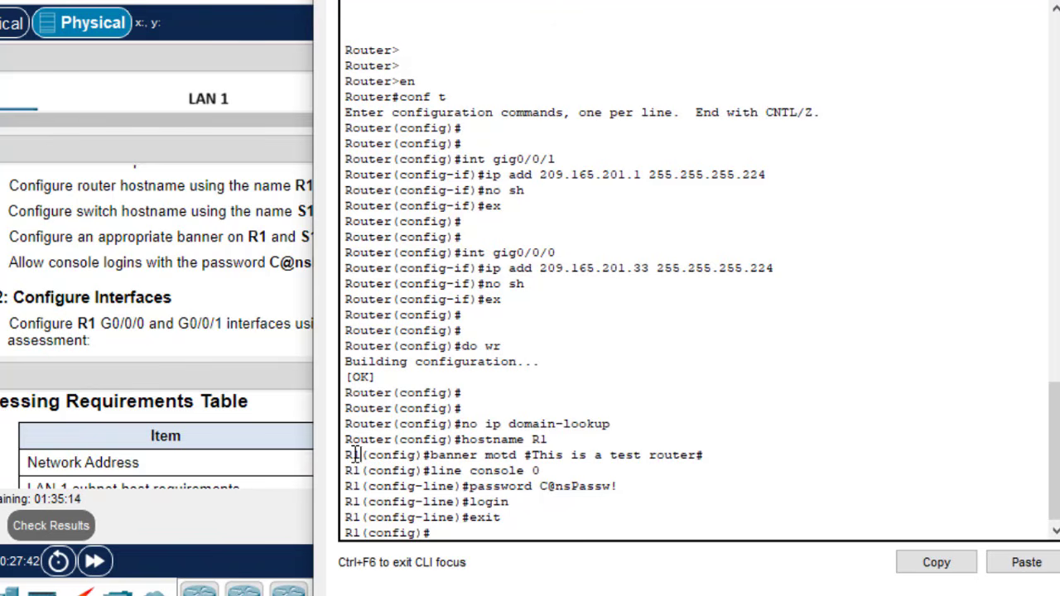
pyautogui.moveTo(361, 455); pyautogui.dragTo(344, 455)
pyautogui.moveTo(553, 471); pyautogui.dragTo(622, 490)
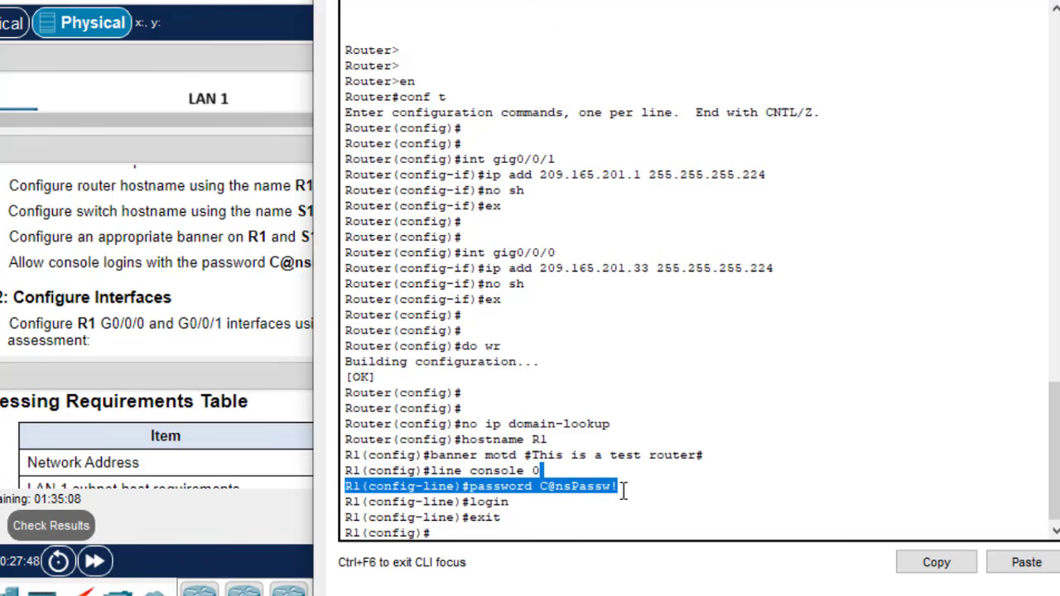
pyautogui.click(520, 510)
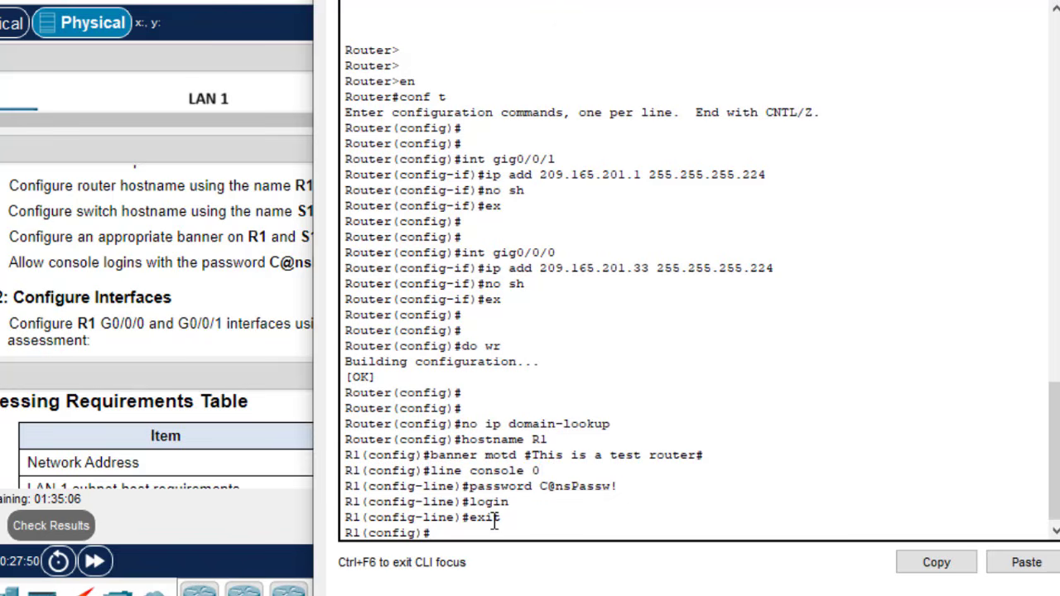
# - Change 'hostname R1' to S1, replace 'router' with 'switch' in the banner, and select the block
pyautogui.hotkey('alt', 'F4')
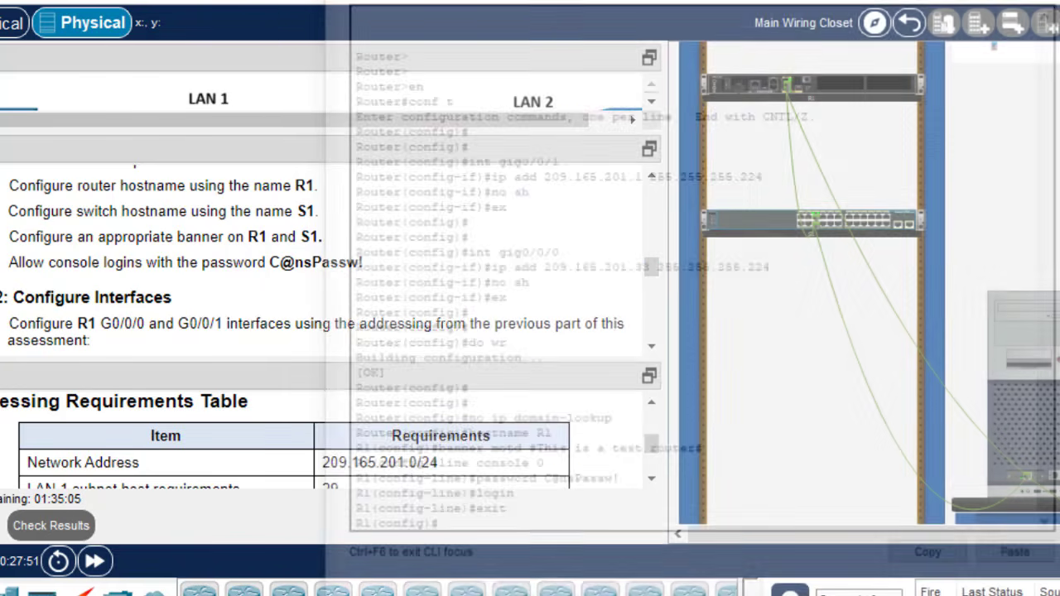
pyautogui.hotkey('alt', 'Tab')
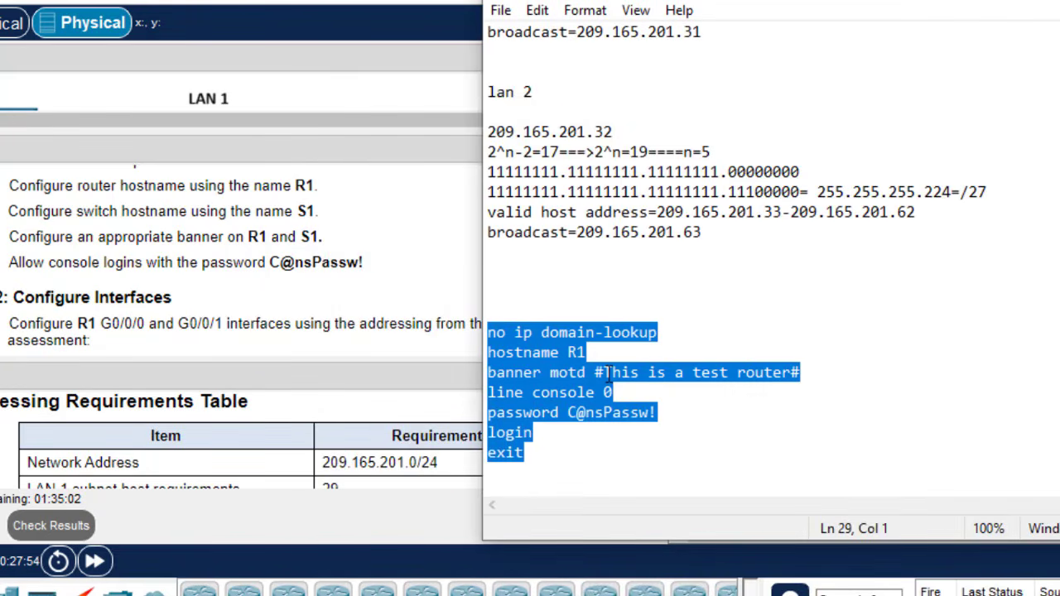
pyautogui.click(579, 356)
pyautogui.press('Left')
pyautogui.write('S')
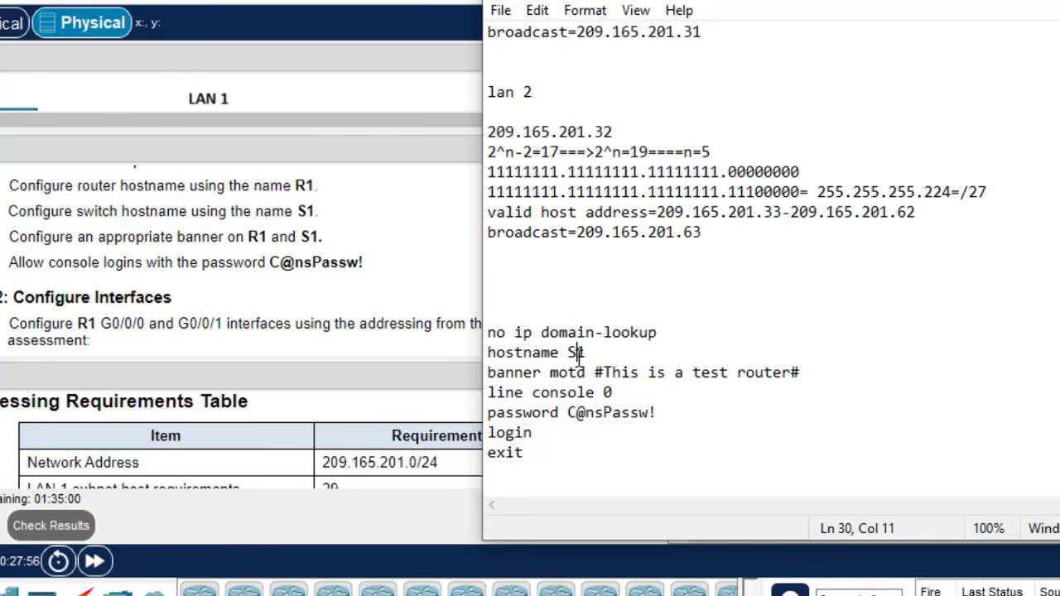
pyautogui.moveTo(787, 374); pyautogui.dragTo(740, 373)
pyautogui.write('switch')
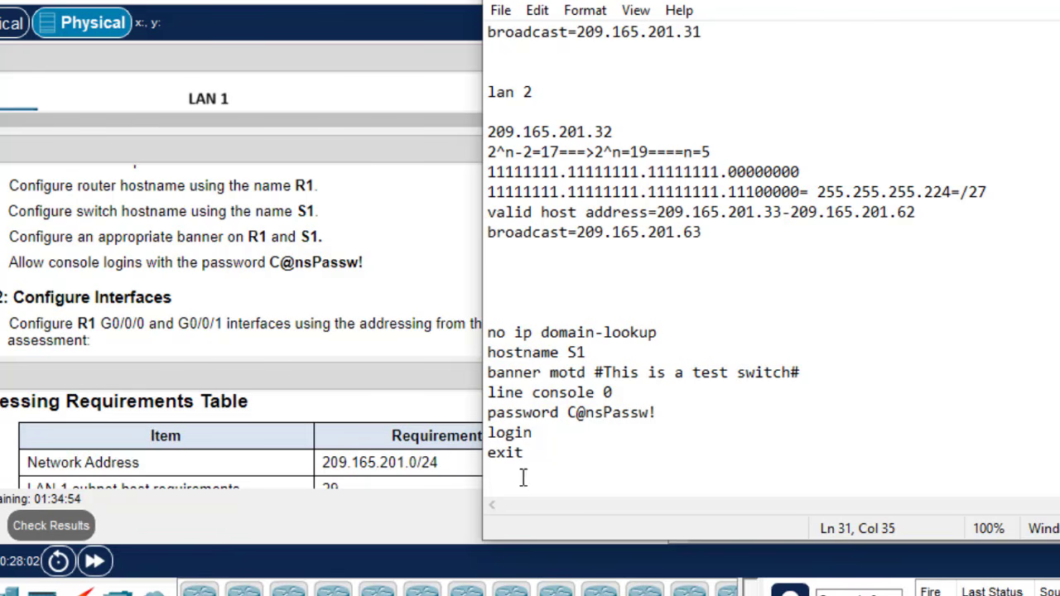
pyautogui.moveTo(502, 485); pyautogui.dragTo(484, 336)
pyautogui.hotkey('ctrl', 'c')
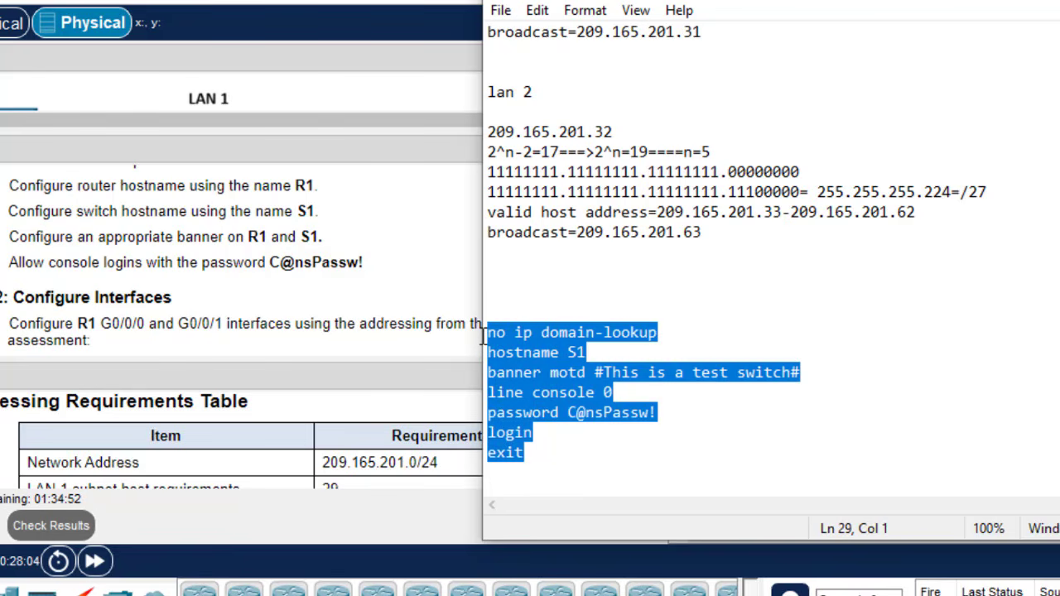
# - Paste the edited config block into S1's CLI, save with do wr, and close the console
pyautogui.hotkey('alt', 'Tab')
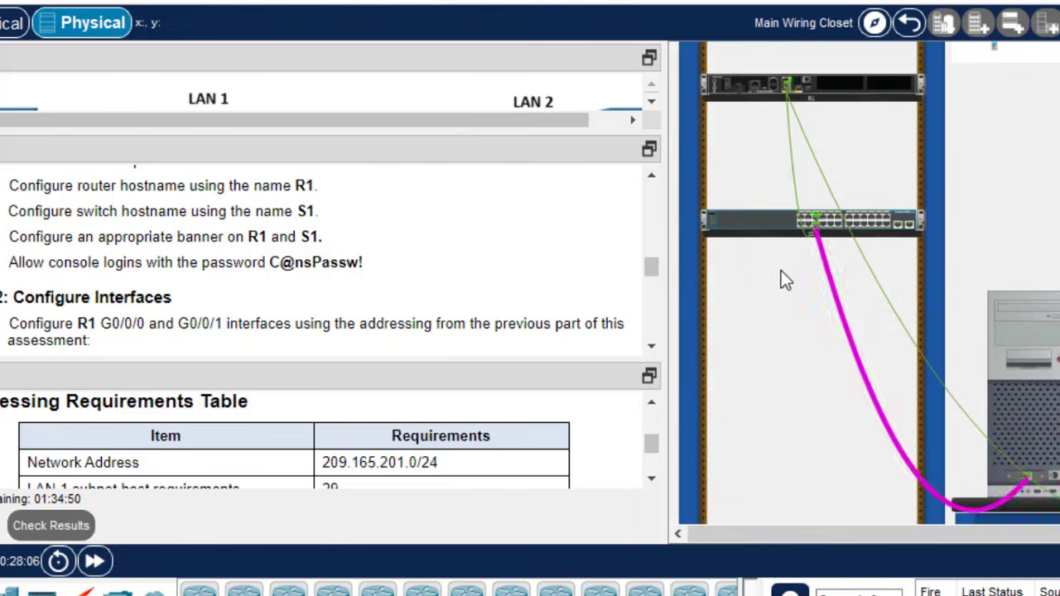
pyautogui.click(768, 226)
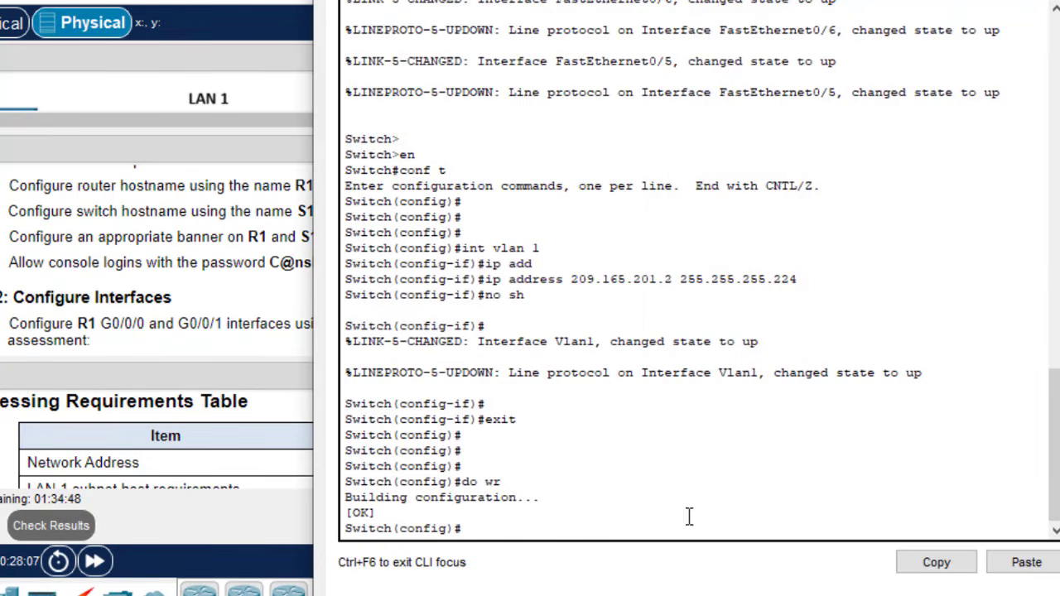
pyautogui.click(1027, 562)
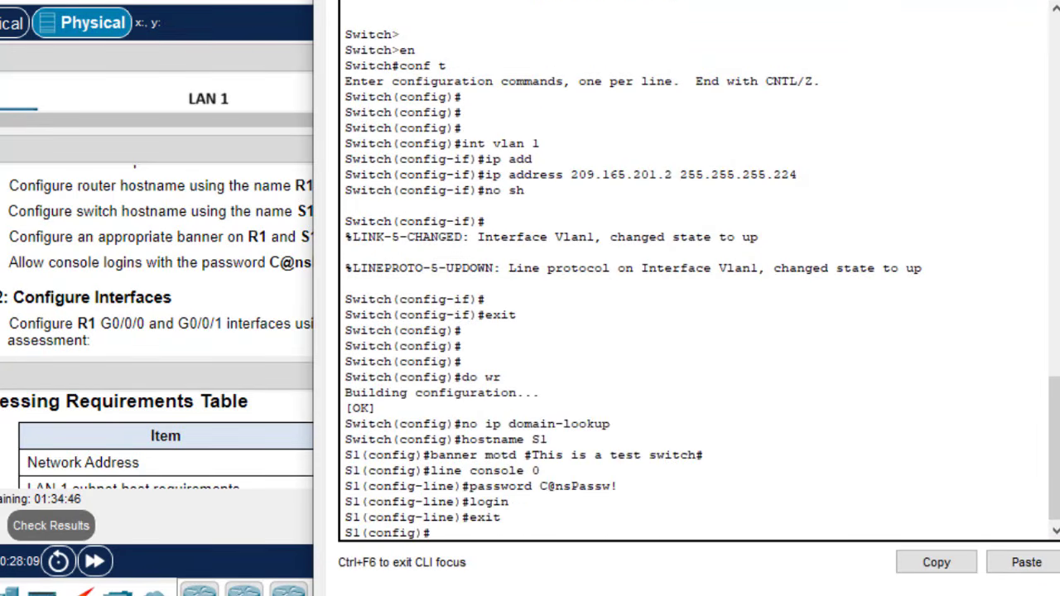
pyautogui.write('do')
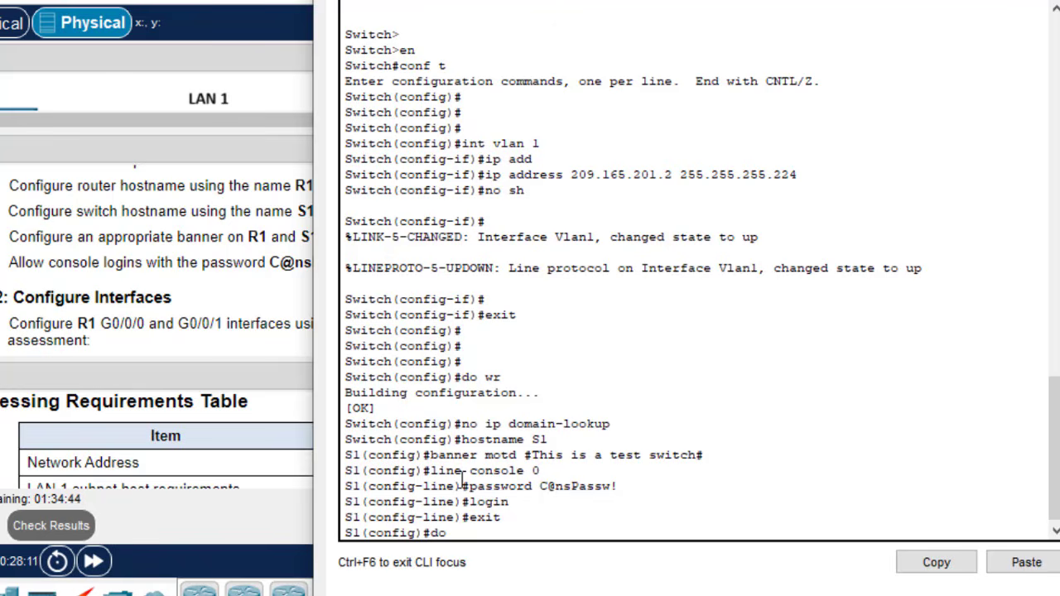
pyautogui.write(' wr')
pyautogui.press('Return')
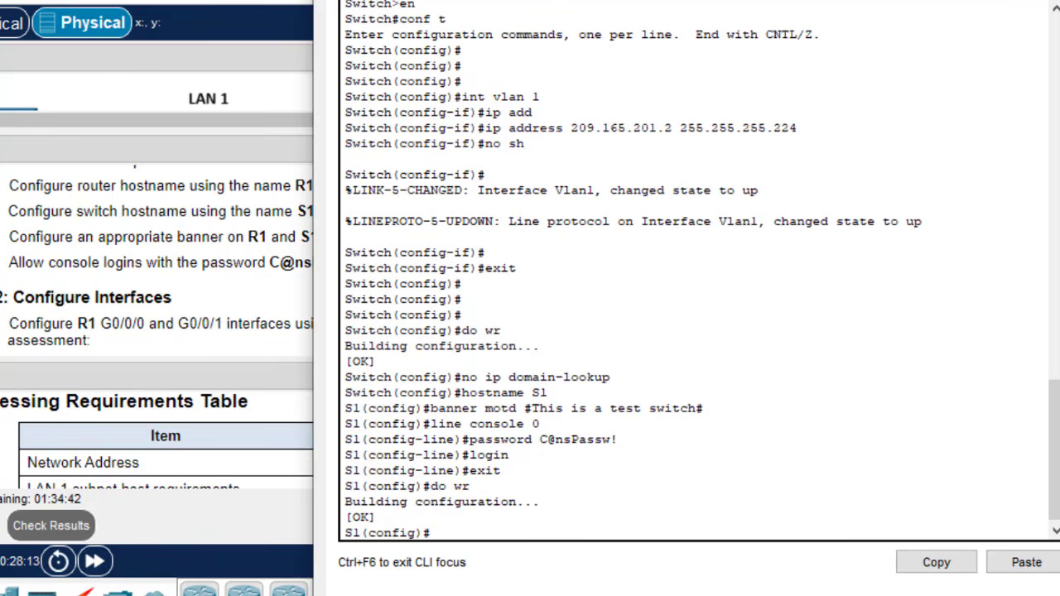
pyautogui.click(1059, 1)
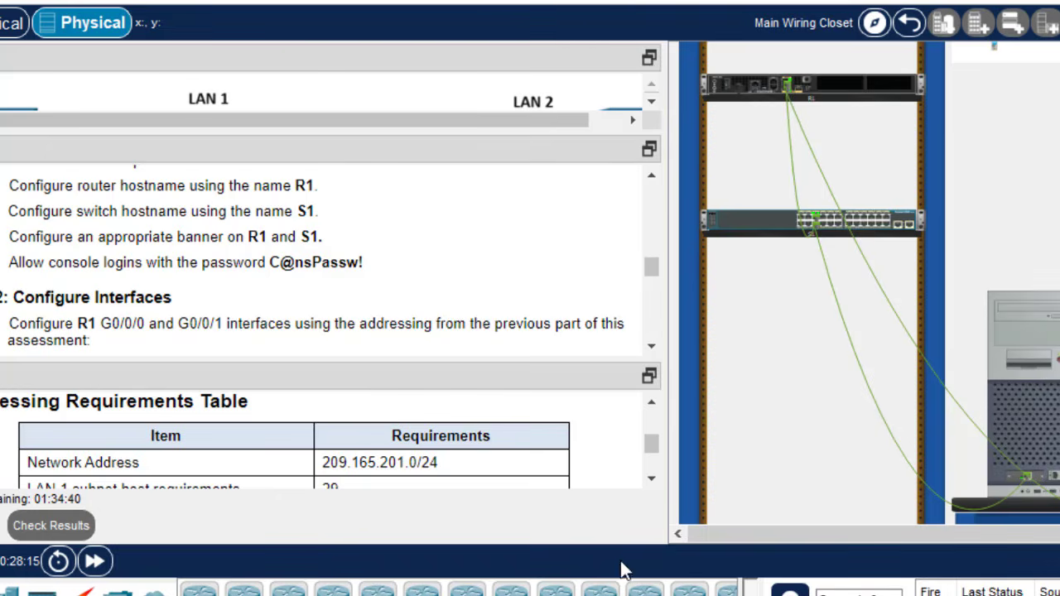
# - Scroll to Configure Interfaces and highlight the Interface description and S1 VLAN 1 requirements
pyautogui.click(652, 345)
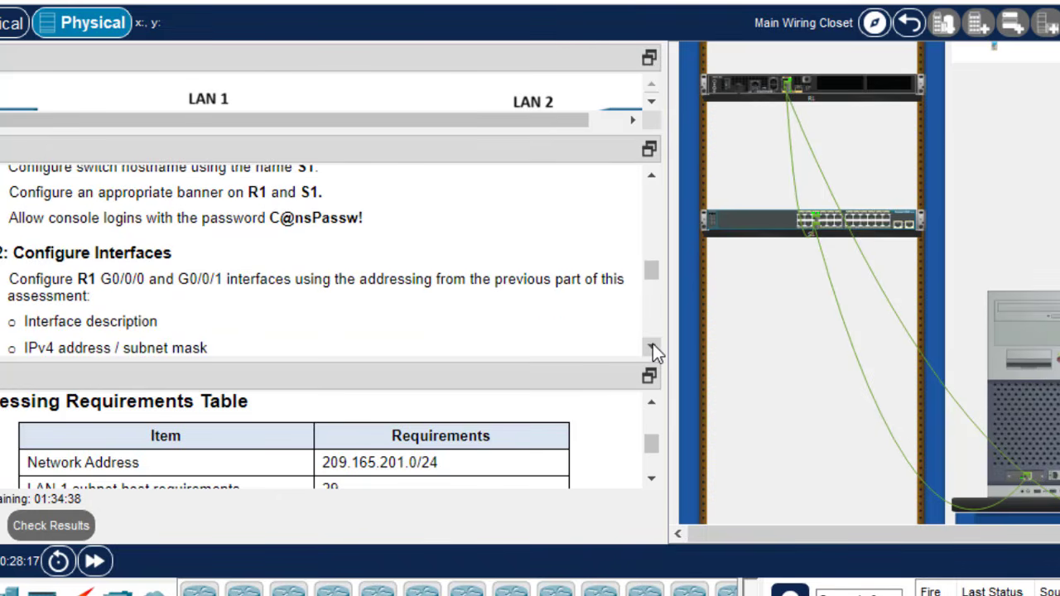
pyautogui.click(651, 346)
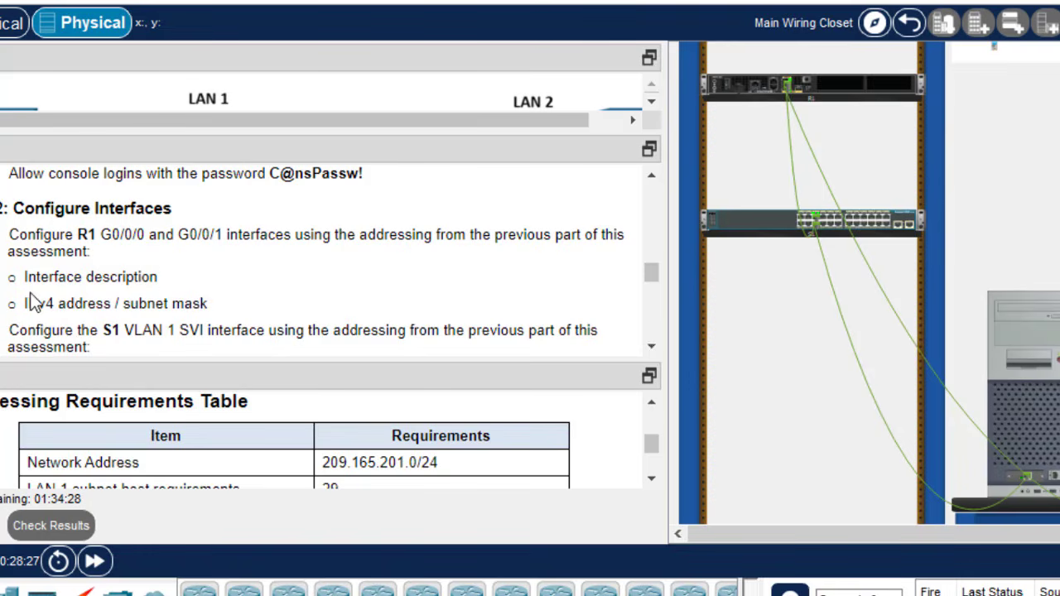
pyautogui.moveTo(23, 303); pyautogui.dragTo(17, 277)
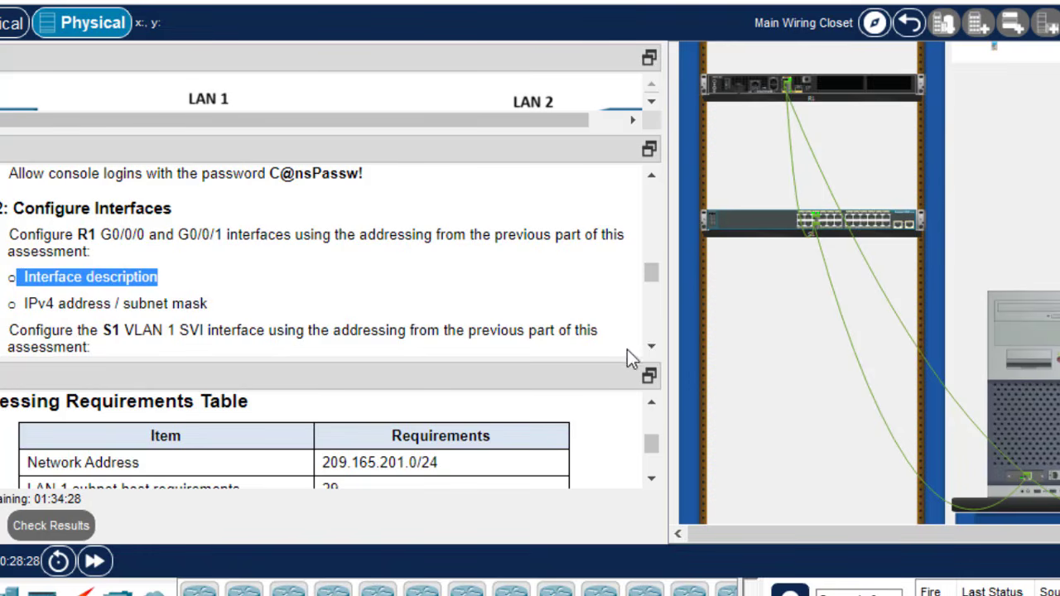
pyautogui.click(652, 352)
pyautogui.click(653, 353)
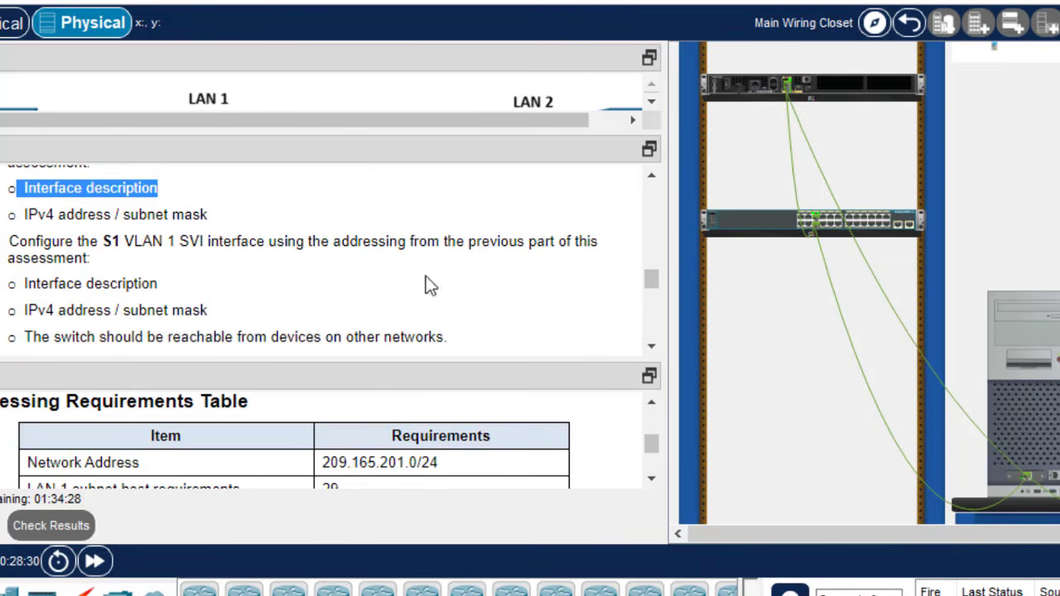
pyautogui.moveTo(103, 240); pyautogui.dragTo(179, 239)
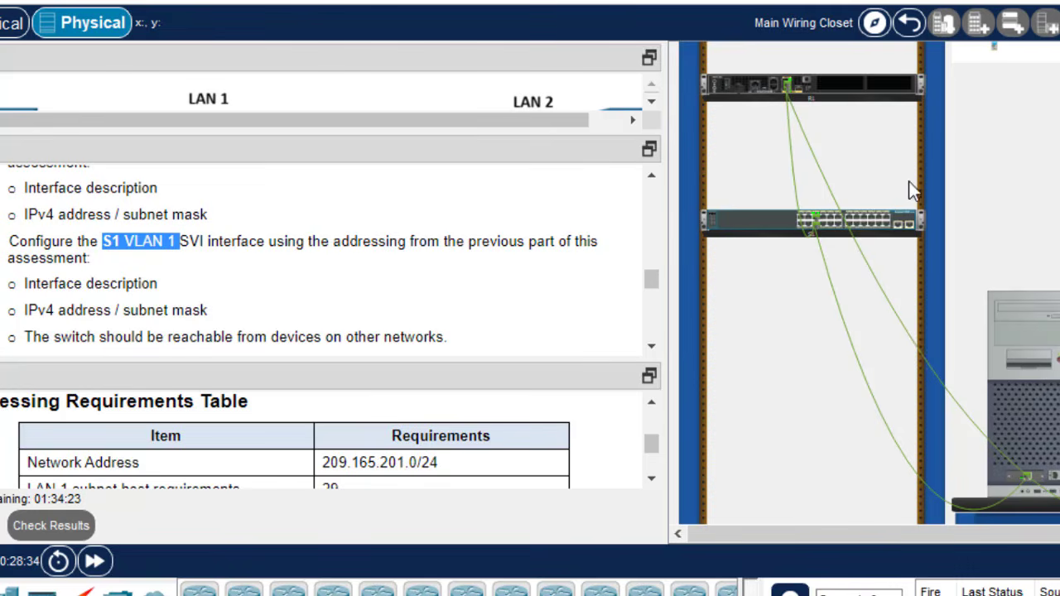
pyautogui.moveTo(650, 279); pyautogui.dragTo(654, 280)
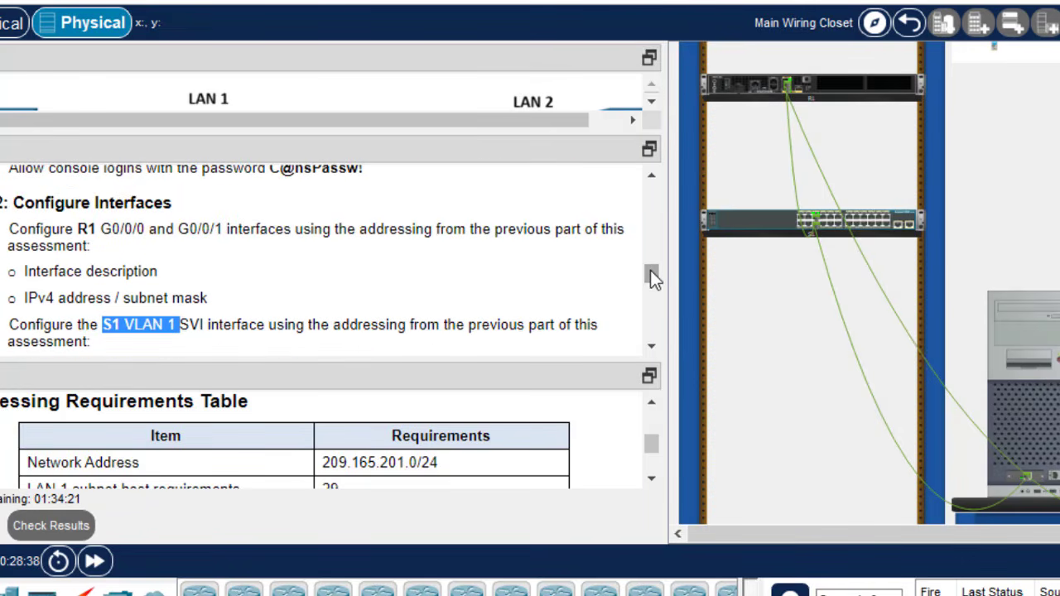
pyautogui.click(853, 101)
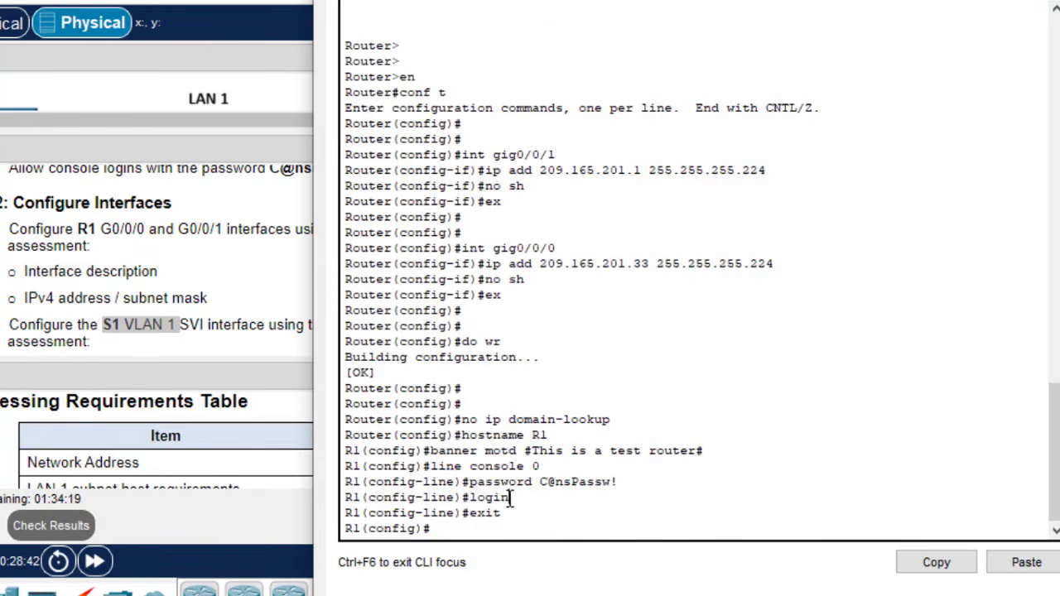
# - Give R1's G0/0/0 the description 'This connects to Lan 2'
pyautogui.press('Return')
pyautogui.press('Return')
pyautogui.press('Return')
pyautogui.write('int ')
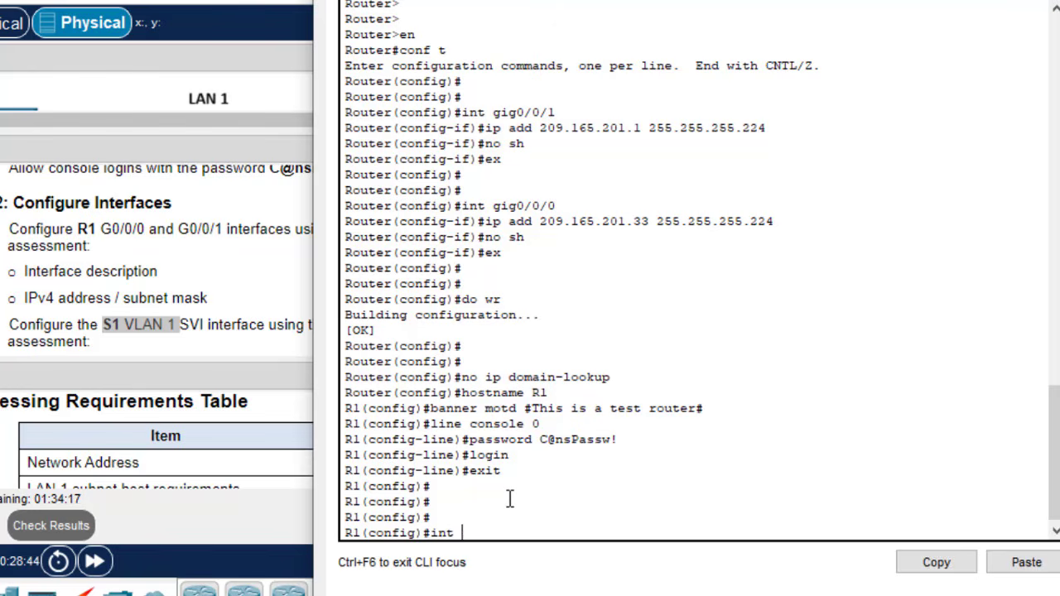
pyautogui.write('gig0/0/0')
pyautogui.press('Return')
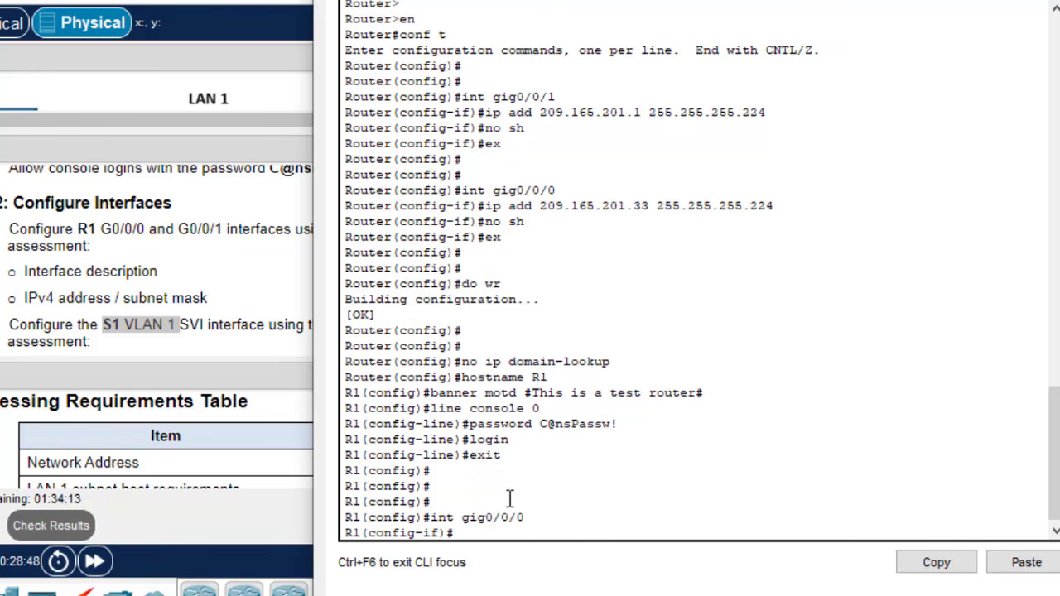
pyautogui.write('desc')
pyautogui.press('Tab')
pyautogui.write('This c')
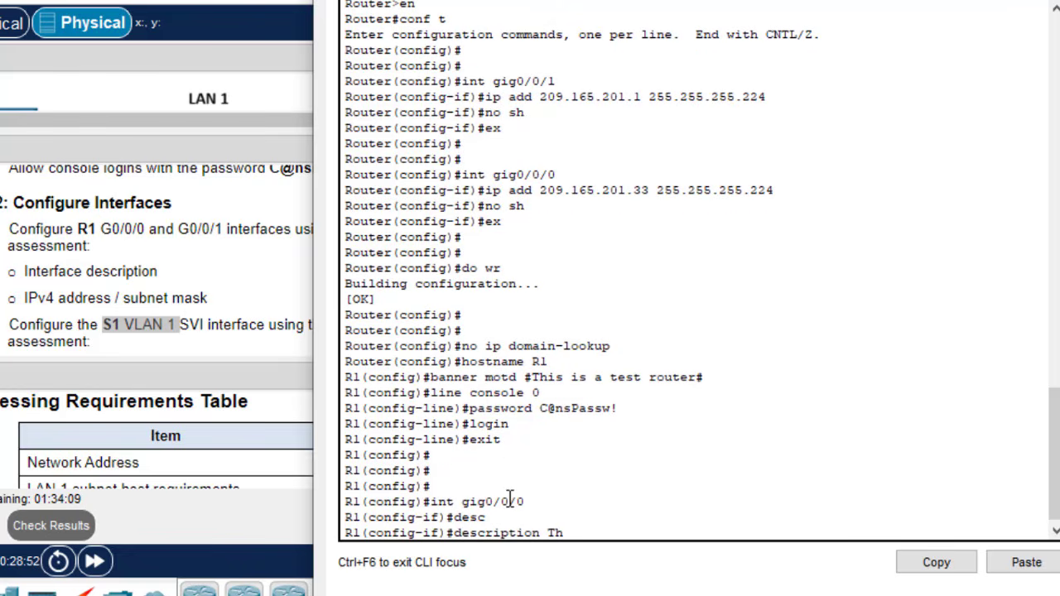
pyautogui.write('nec')
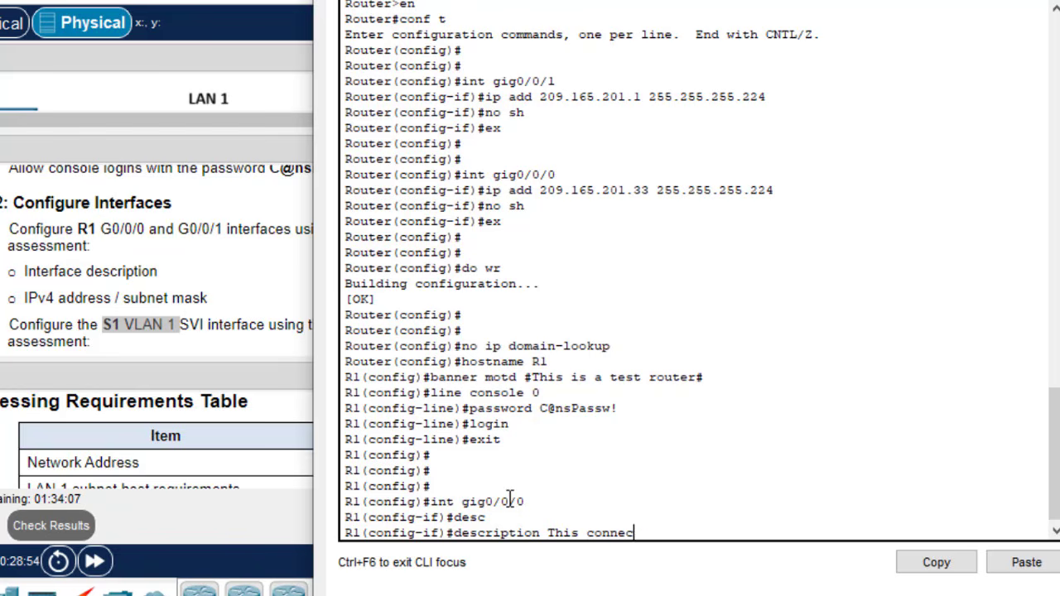
pyautogui.write('ts to Lan 2')
pyautogui.press('Return')
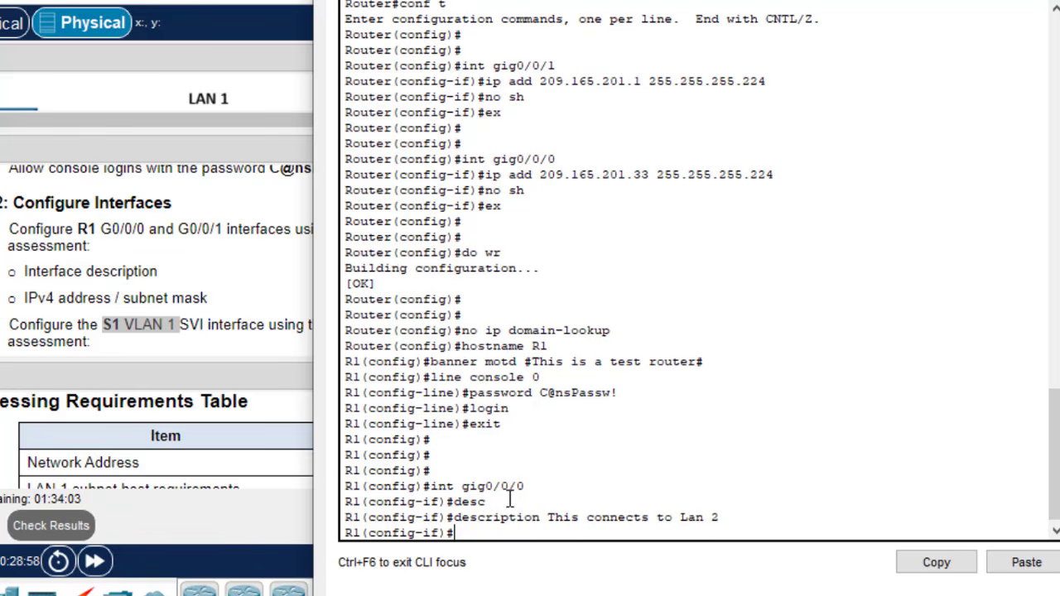
# - Give G0/0/1 the description 'This connects to Lan 1' by editing the recalled commands
pyautogui.press('Up')
pyautogui.press('Up')
pyautogui.press('Up')
pyautogui.press('BackSpace')
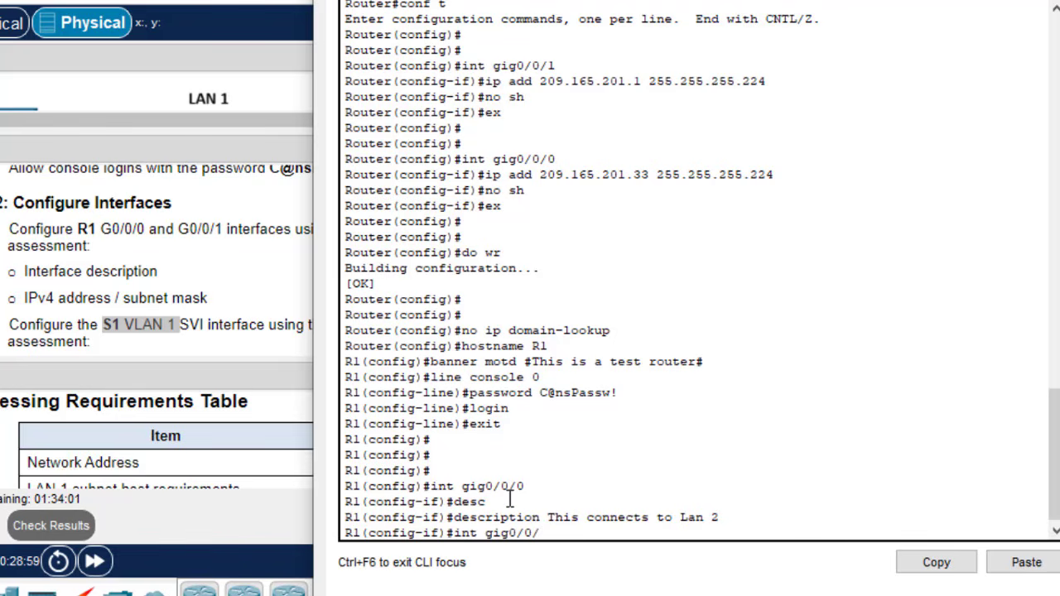
pyautogui.write('1')
pyautogui.press('Return')
pyautogui.press('Up')
pyautogui.press('Up')
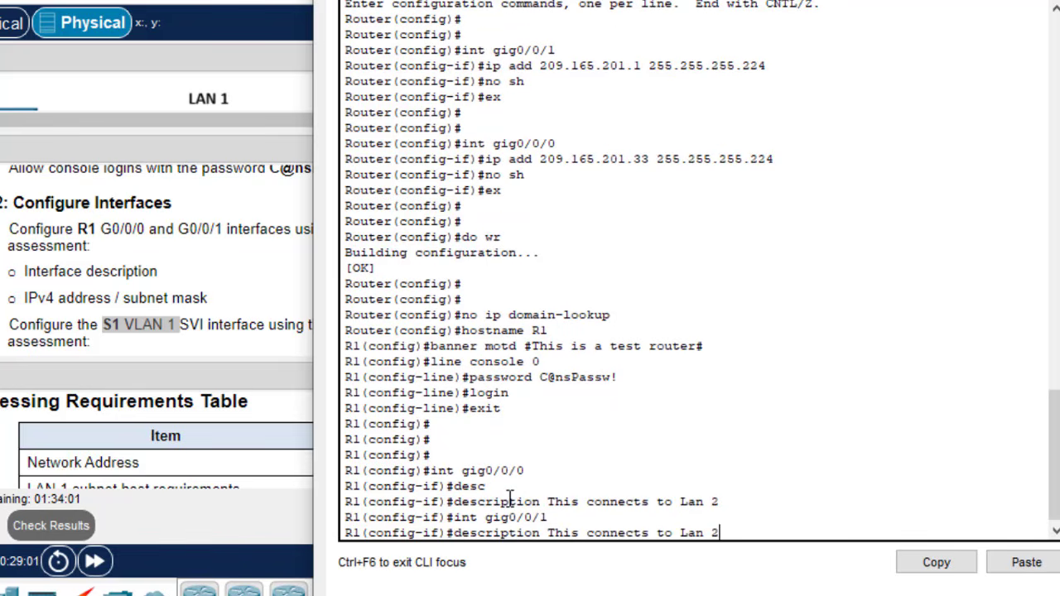
pyautogui.press('BackSpace')
pyautogui.write('1')
pyautogui.press('Return')
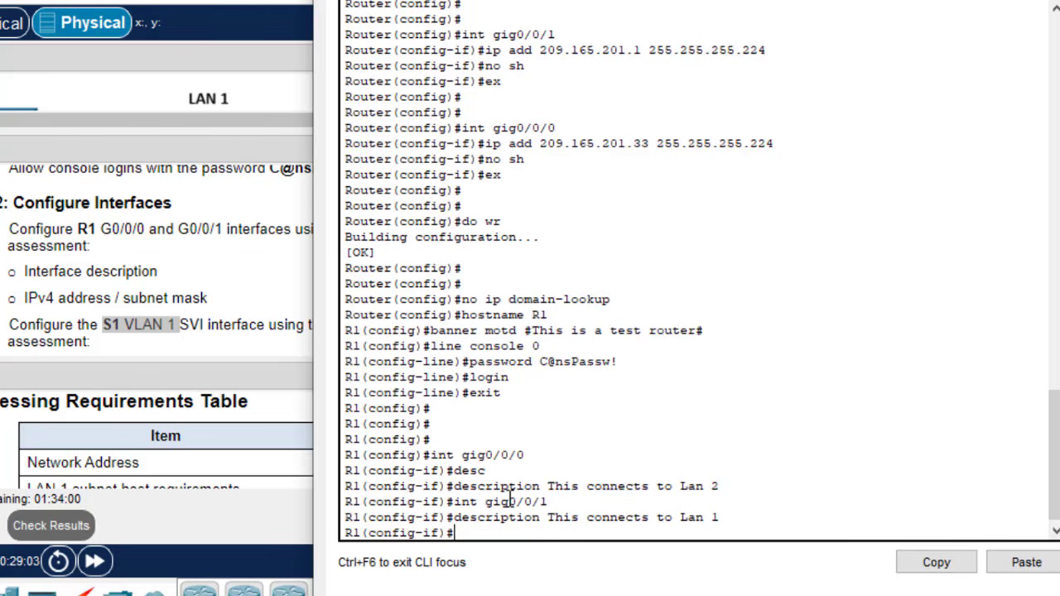
# - Leave interface configuration and save R1's running configuration with do wr
pyautogui.write('ex')
pyautogui.press('Return')
pyautogui.press('Return')
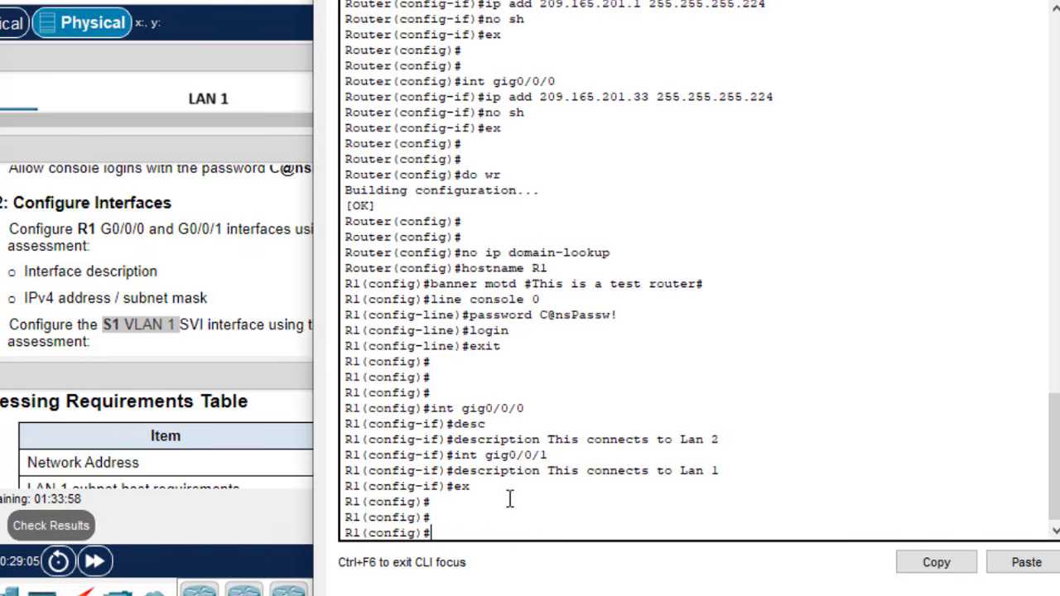
pyautogui.write('do wr')
pyautogui.press('Return')
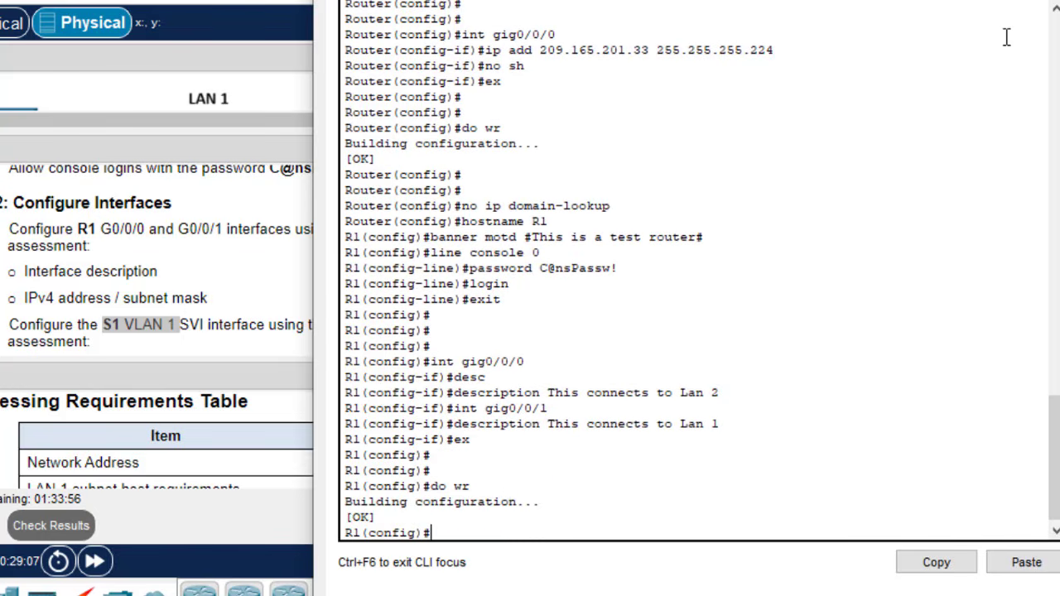
# - Close R1's console and enter VLAN 1 interface configuration on S1
pyautogui.click(985, 2)
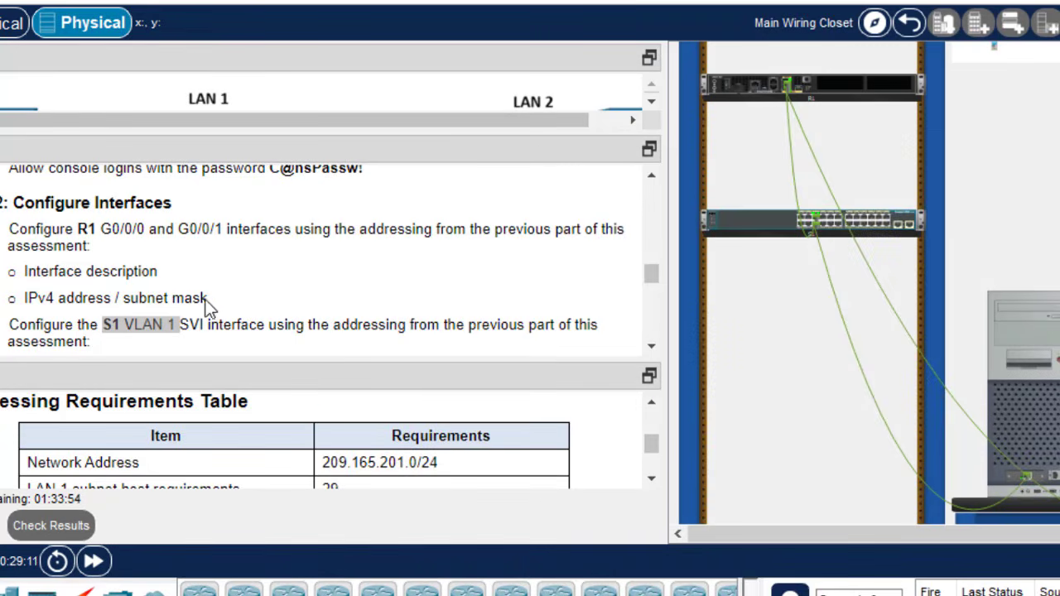
pyautogui.moveTo(207, 298); pyautogui.dragTo(26, 299)
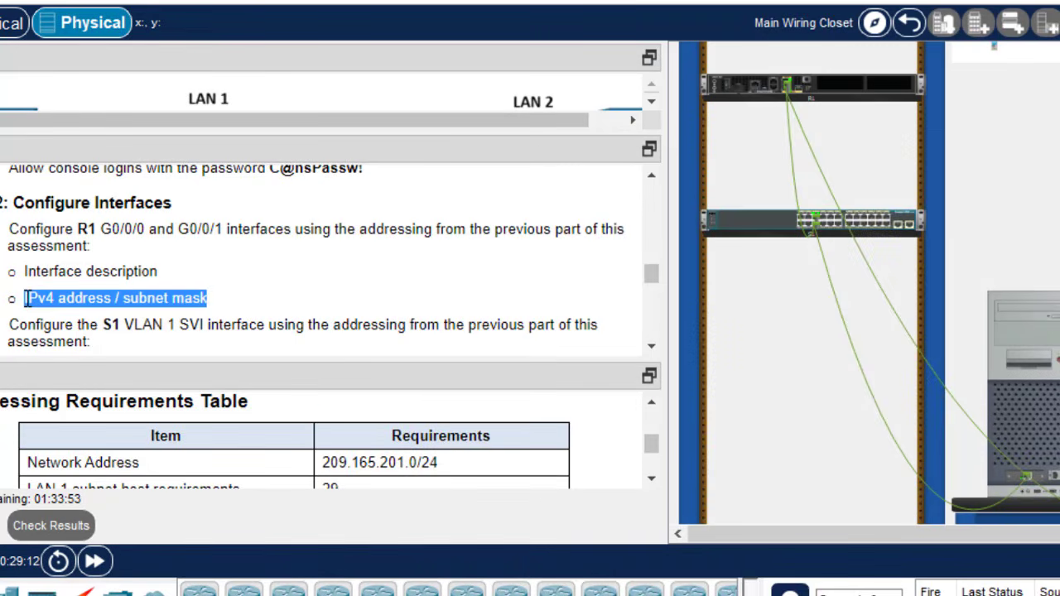
pyautogui.click(883, 216)
pyautogui.press('Return')
pyautogui.press('Return')
pyautogui.press('Return')
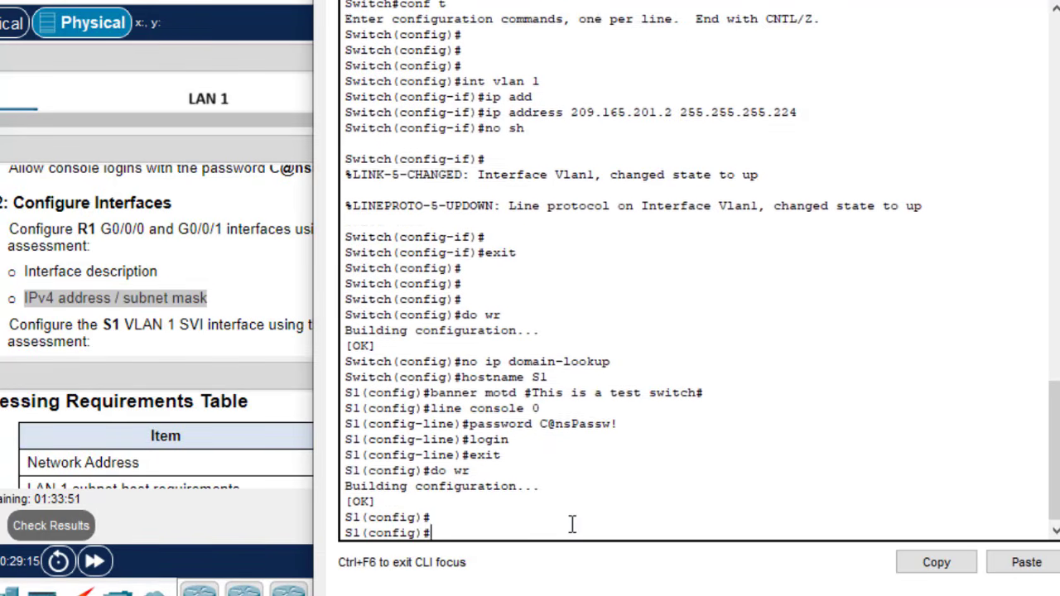
pyautogui.write('int vlan 1')
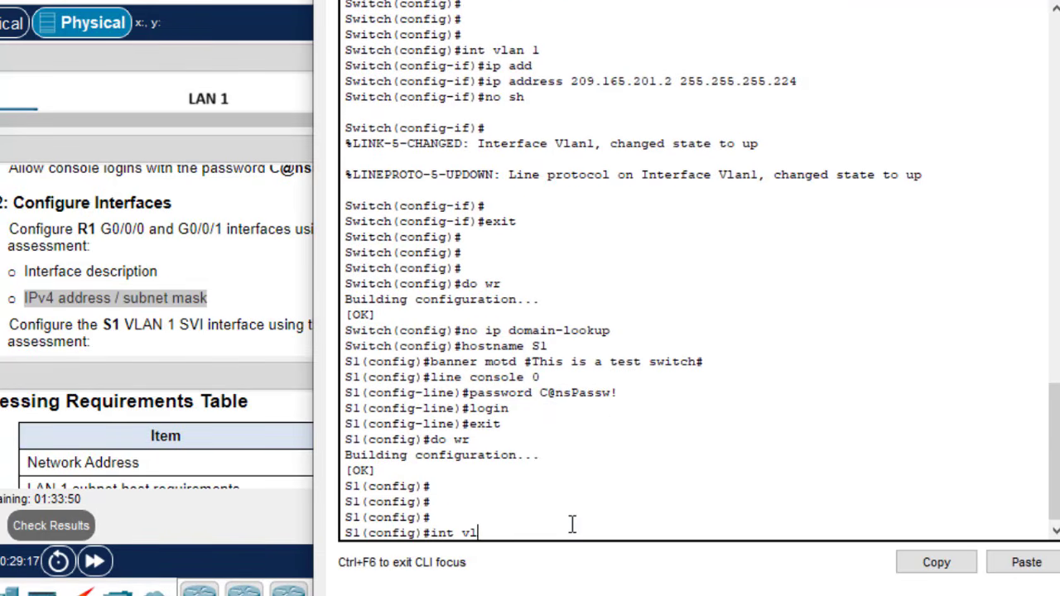
pyautogui.press('Return')
# - Set VLAN 1's description to 'This is used for remote access', save with do wr, and exit
pyautogui.write('d')
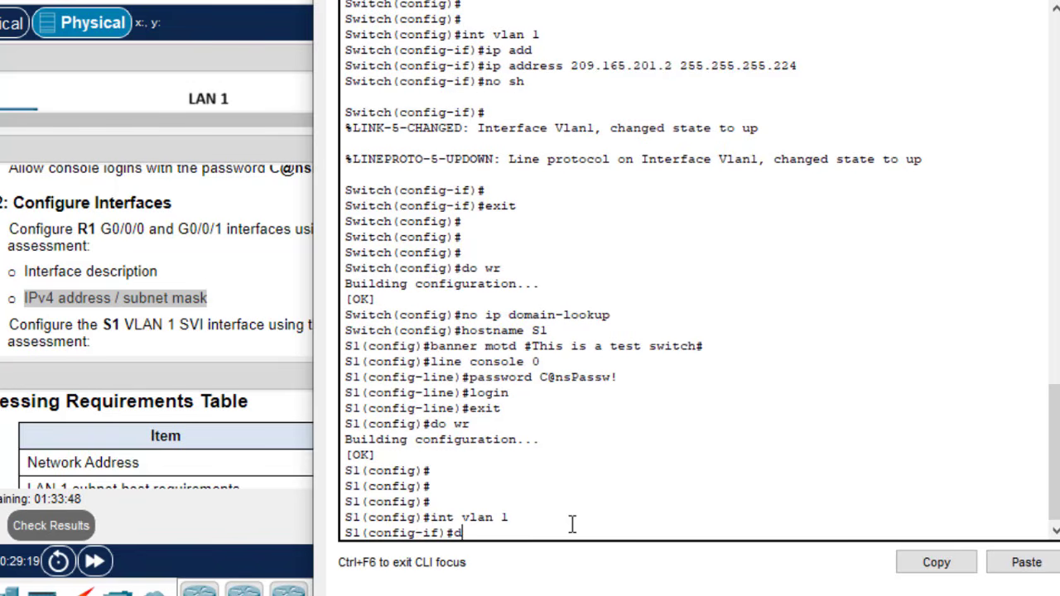
pyautogui.write('esc')
pyautogui.press('Tab')
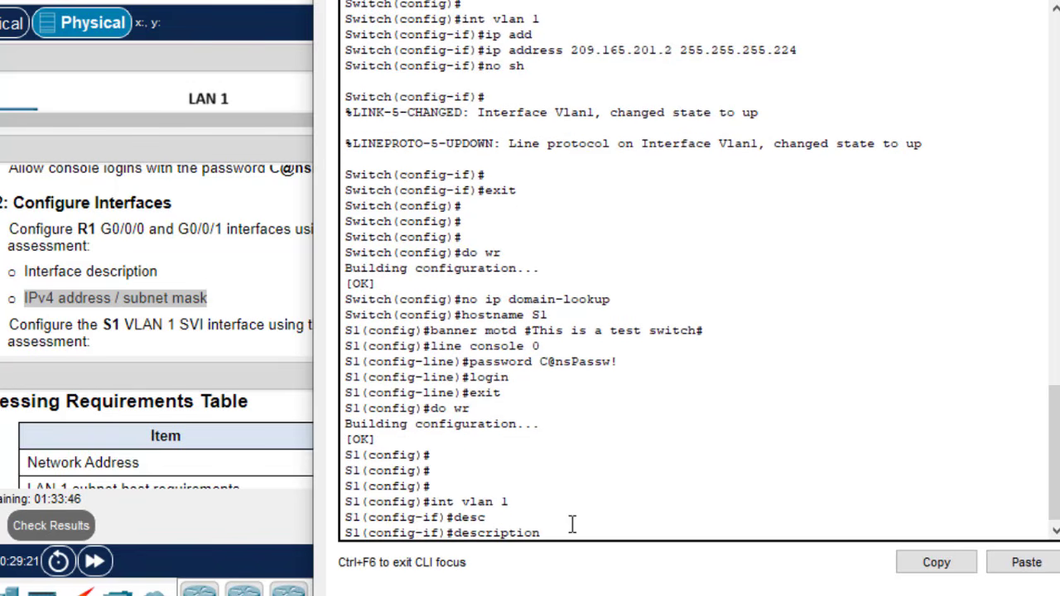
pyautogui.write('This is used for rem')
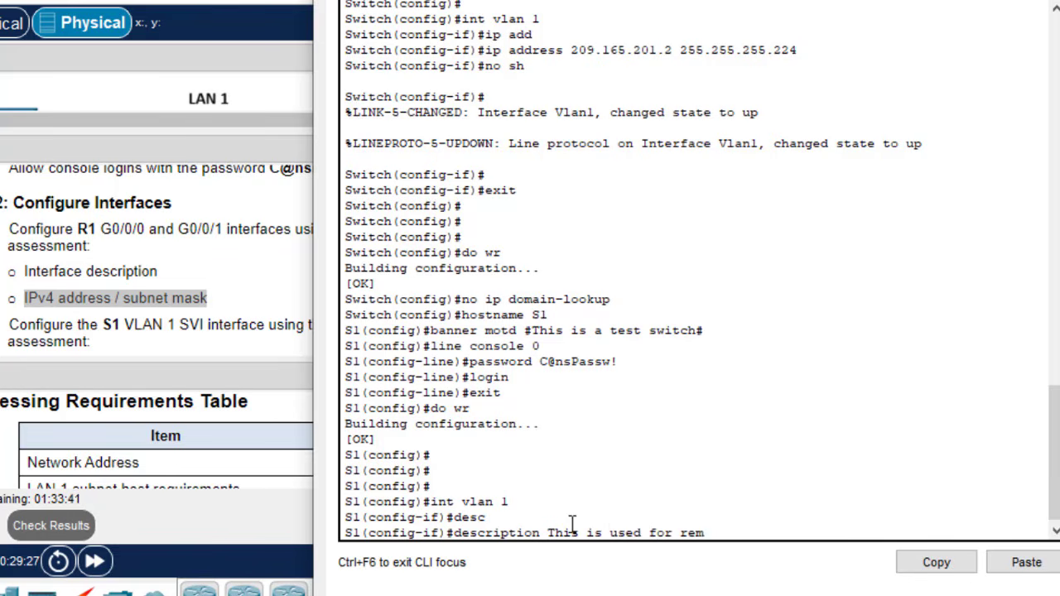
pyautogui.write('otre acces')
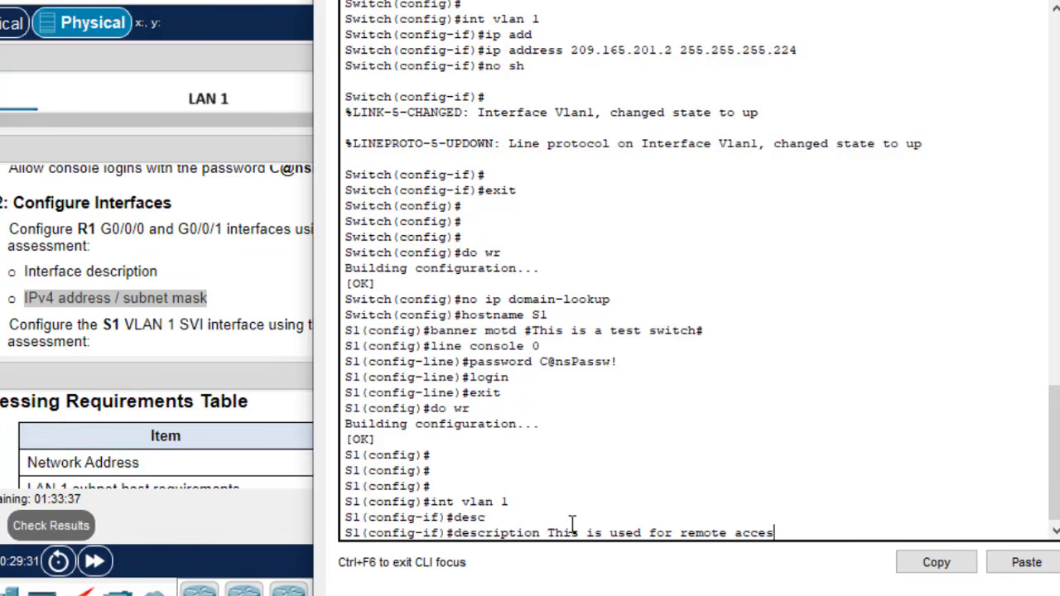
pyautogui.write('s')
pyautogui.press('Return')
pyautogui.write('do')
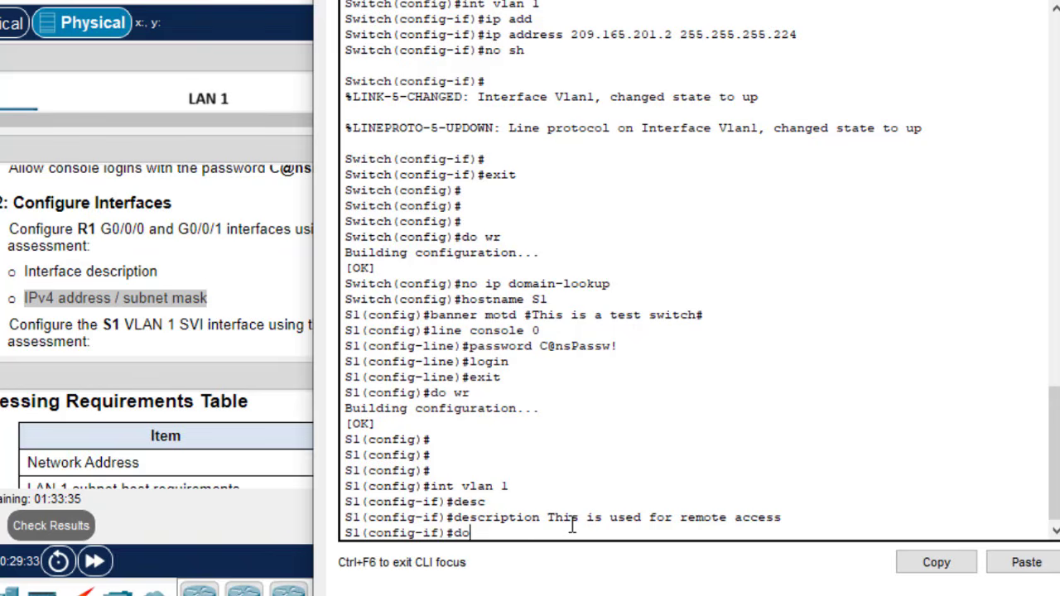
pyautogui.write(' wr')
pyautogui.press('Return')
pyautogui.write('exit')
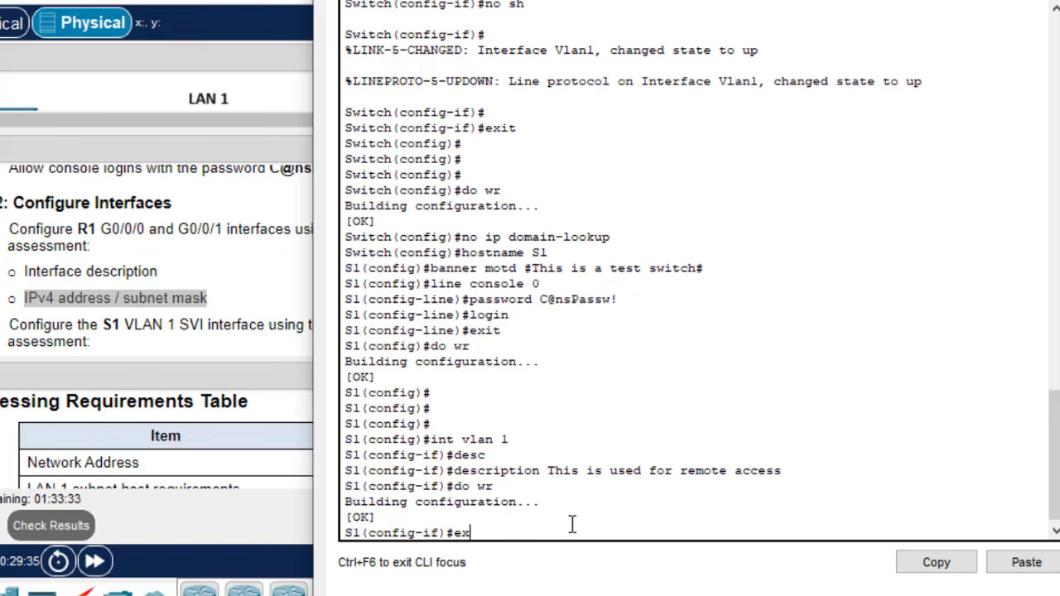
pyautogui.press('Return')
pyautogui.press('Return')
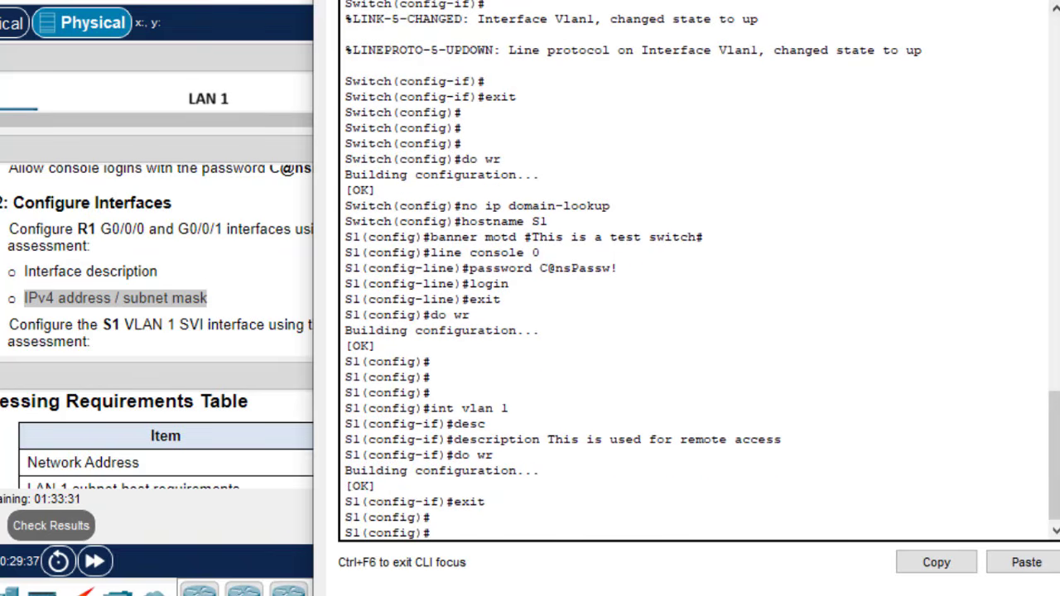
# - Close the S1 console and scroll the task list to review the S1 VLAN 1 tasks
pyautogui.click(247, 171)
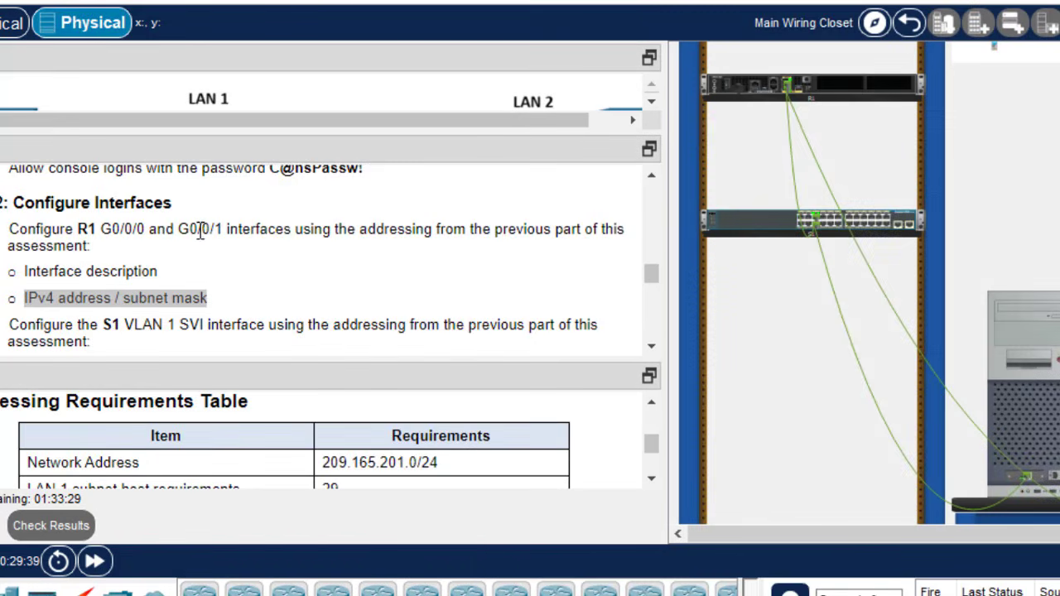
pyautogui.click(652, 347)
pyautogui.click(652, 347)
pyautogui.click(653, 347)
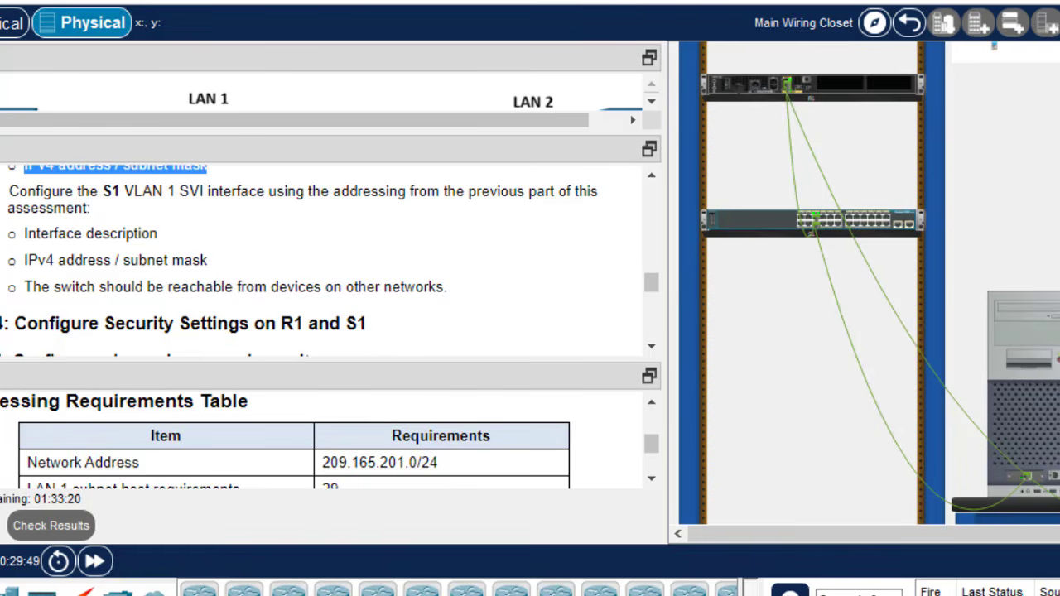
pyautogui.scroll(-5, 866, 284)
pyautogui.scroll(3, 677, 330)
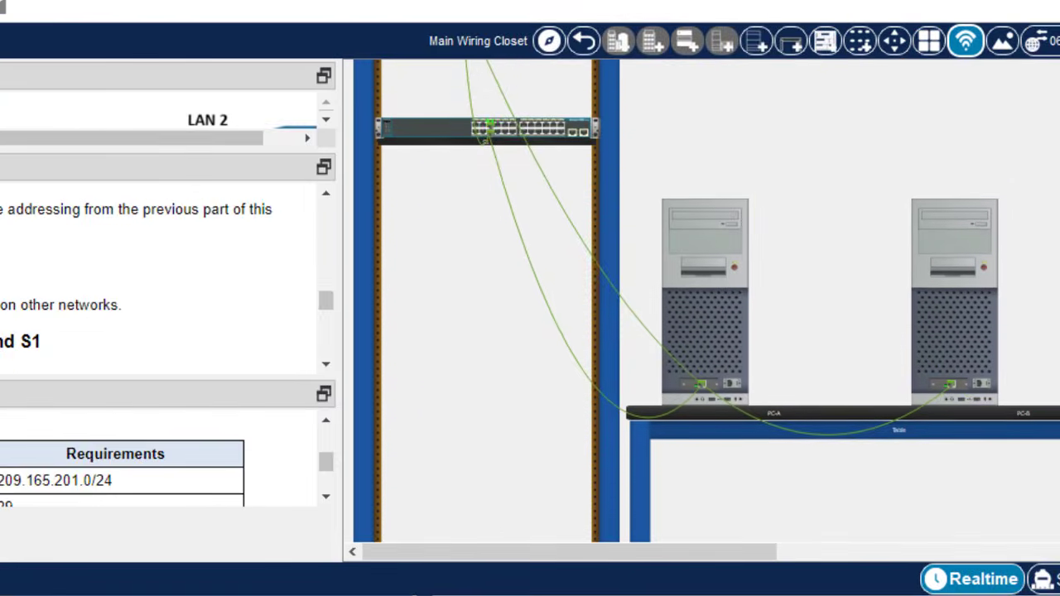
# - Start a ping in PC-A's Command Prompt and erase the wrongly pasted configuration text
pyautogui.click(713, 263)
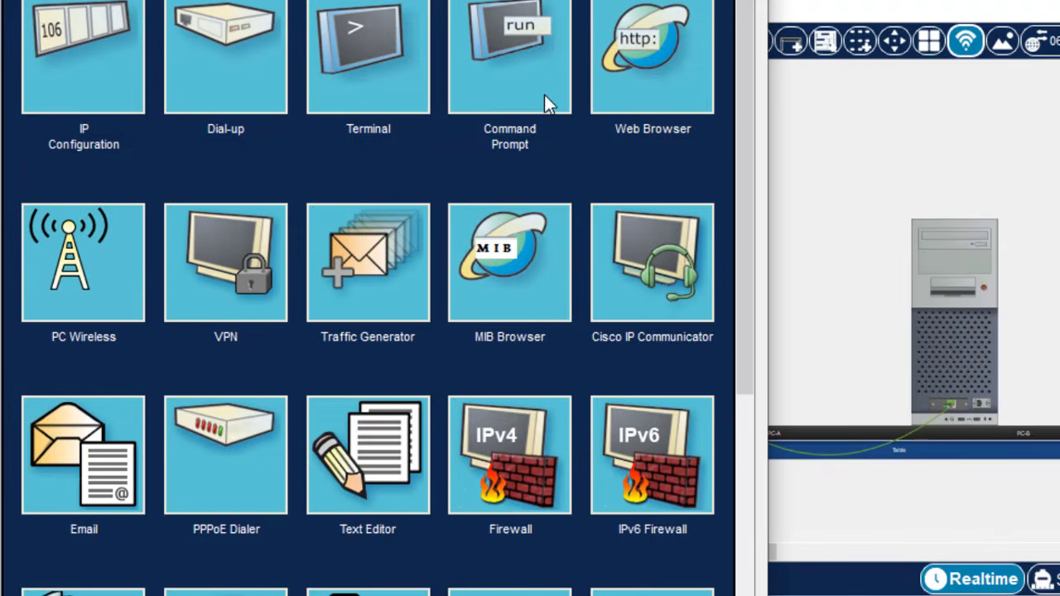
pyautogui.click(515, 80)
pyautogui.write('p')
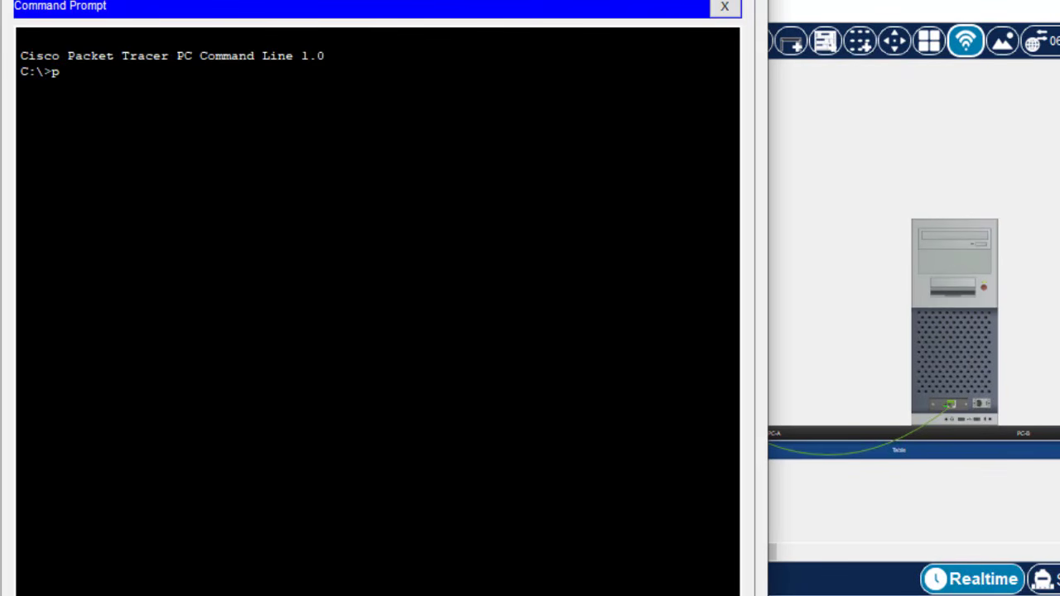
pyautogui.write('ing')
pyautogui.rightClick(159, 174)
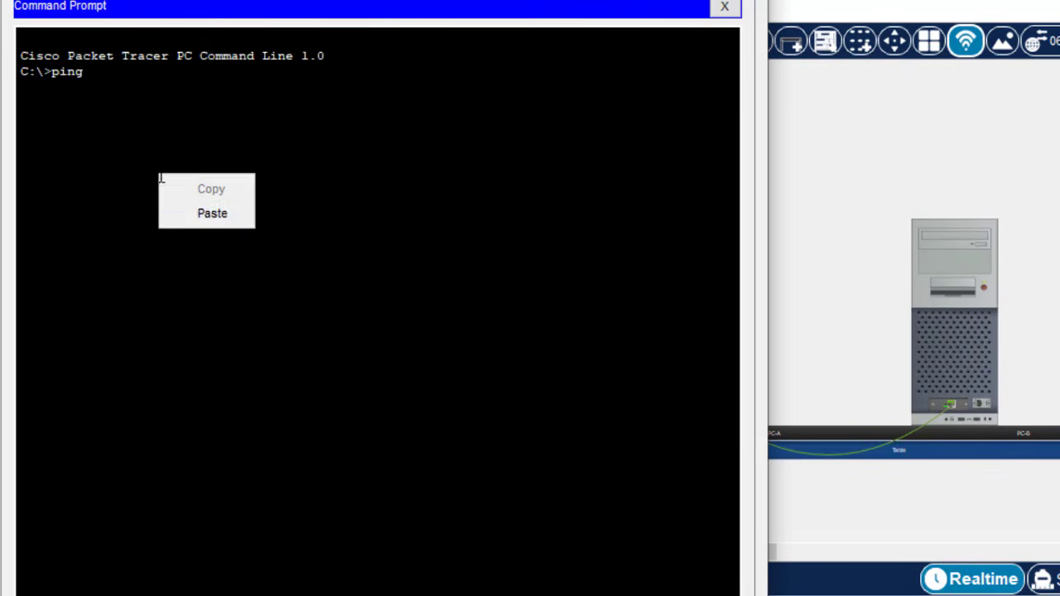
pyautogui.click(202, 208)
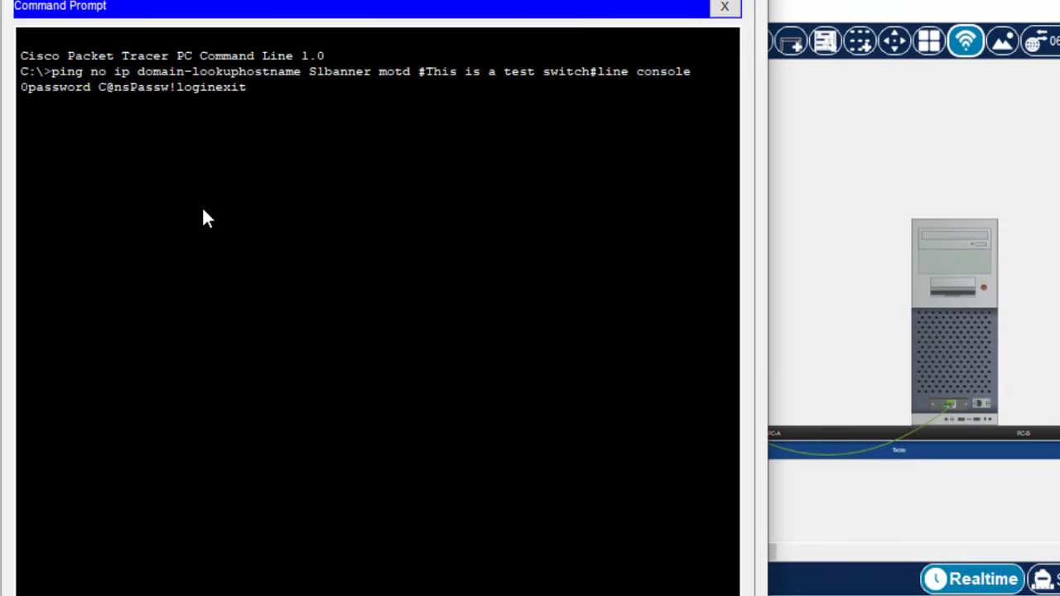
pyautogui.press('BackSpace')
pyautogui.press('BackSpace')
pyautogui.press('BackSpace')
pyautogui.press('BackSpace')
pyautogui.press('BackSpace')
pyautogui.press('BackSpace')
pyautogui.press('BackSpace')
pyautogui.press('BackSpace')
pyautogui.press('BackSpace')
pyautogui.press('BackSpace')
pyautogui.press('BackSpace')
pyautogui.press('BackSpace')
pyautogui.press('BackSpace')
pyautogui.press('BackSpace')
pyautogui.press('BackSpace')
pyautogui.press('BackSpace')
pyautogui.press('BackSpace')
pyautogui.press('BackSpace')
pyautogui.press('BackSpace')
pyautogui.press('BackSpace')
pyautogui.press('BackSpace')
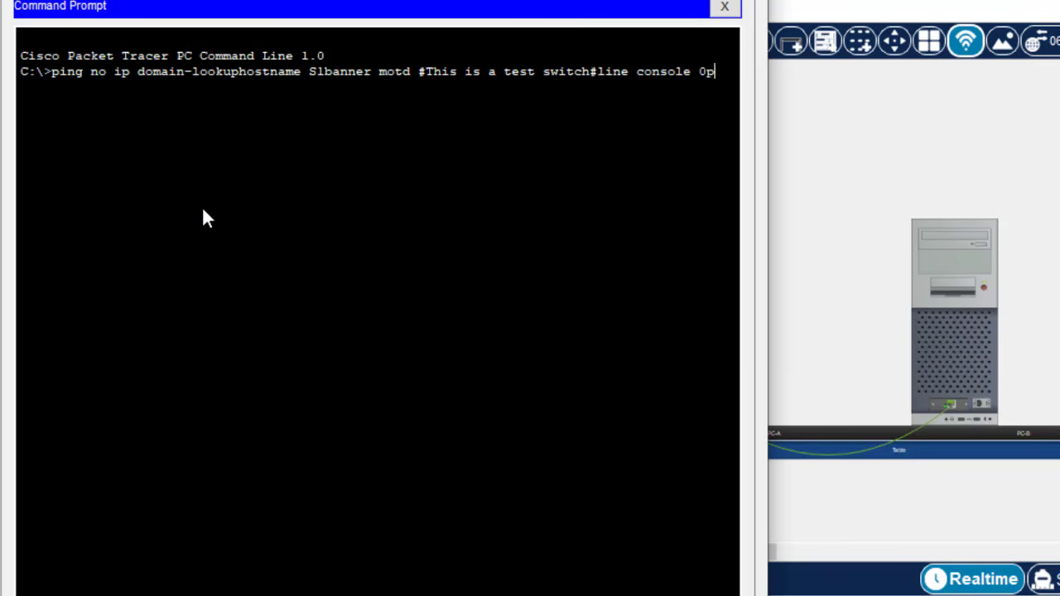
pyautogui.press('BackSpace')
pyautogui.press('BackSpace')
pyautogui.press('BackSpace')
pyautogui.press('BackSpace')
pyautogui.press('BackSpace')
pyautogui.press('BackSpace')
pyautogui.press('BackSpace')
pyautogui.press('BackSpace')
pyautogui.press('BackSpace')
pyautogui.press('BackSpace')
pyautogui.press('BackSpace')
pyautogui.press('BackSpace')
pyautogui.press('BackSpace')
pyautogui.press('BackSpace')
pyautogui.press('BackSpace')
pyautogui.press('BackSpace')
pyautogui.press('BackSpace')
pyautogui.press('BackSpace')
pyautogui.press('BackSpace')
pyautogui.press('BackSpace')
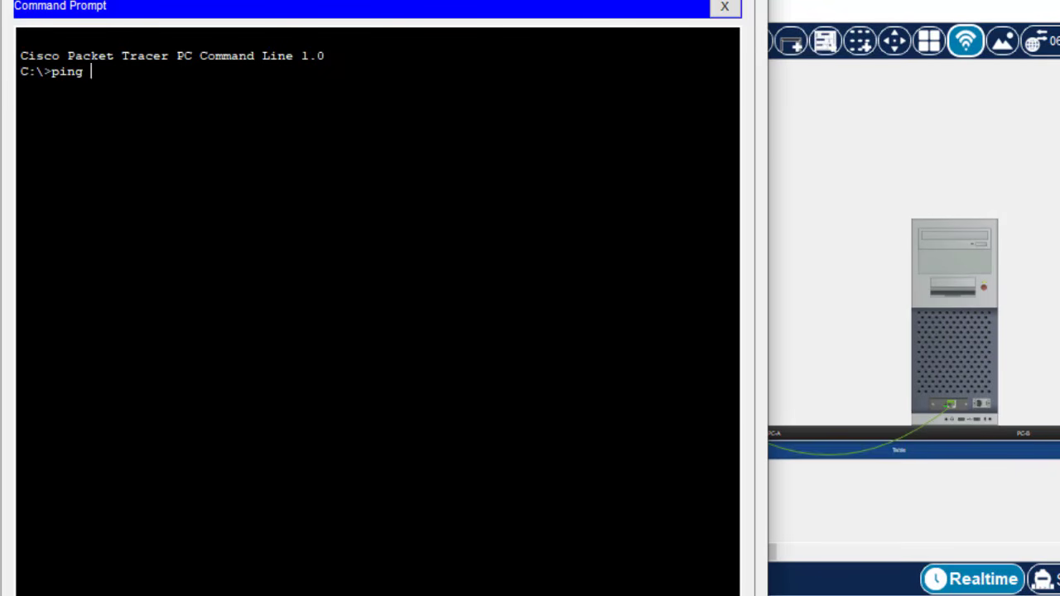
pyautogui.hotkey('alt', 'Tab')
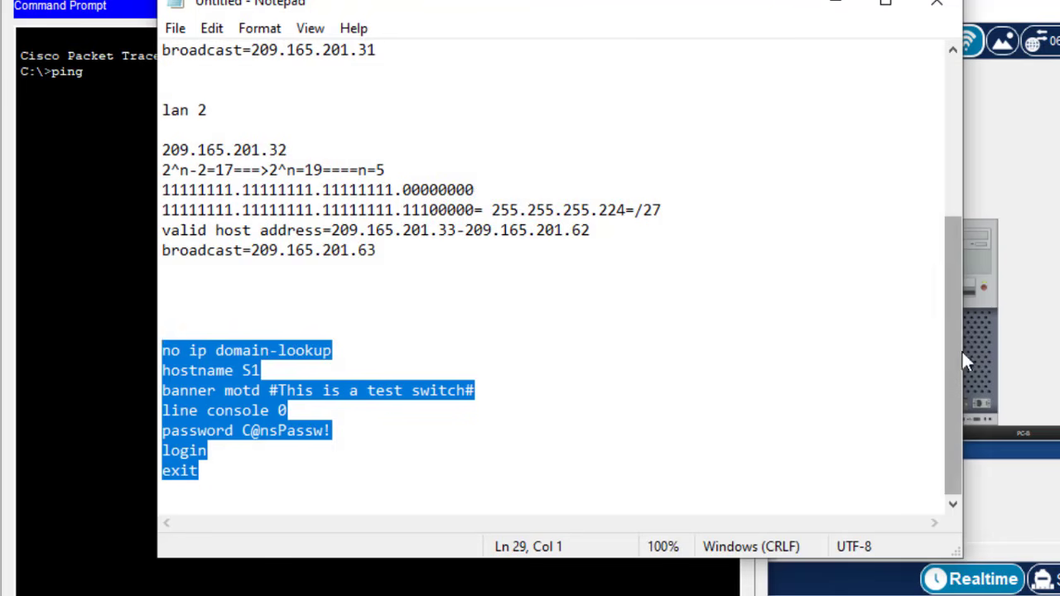
# - Copy the LAN 1 address 209.165.201.1 from the Notepad subnet notes into PC-A's prompt
pyautogui.moveTo(962, 352); pyautogui.dragTo(925, 248)
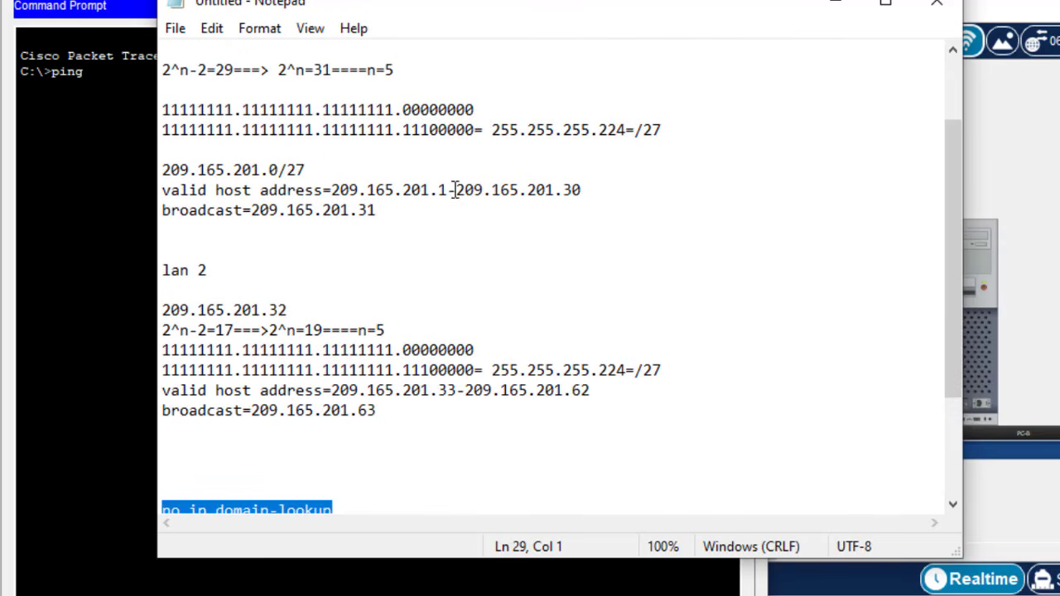
pyautogui.moveTo(449, 190); pyautogui.dragTo(336, 190)
pyautogui.hotkey('ctrl', 'c')
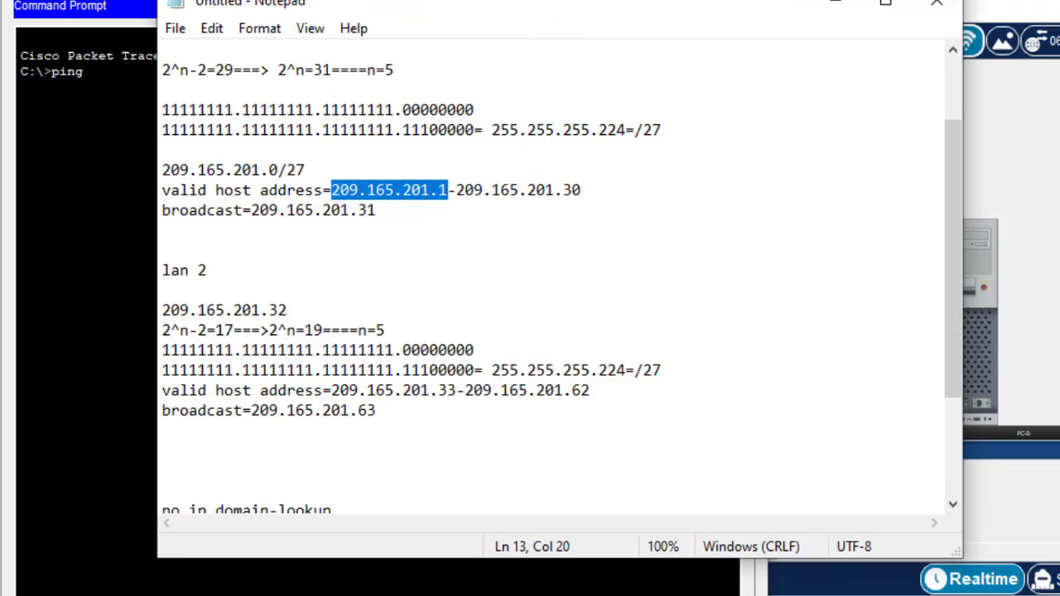
pyautogui.hotkey('alt', 'Tab')
pyautogui.rightClick(111, 130)
# - Ping 209.165.201.2 from PC-A, getting 3 of 4 replies
pyautogui.click(153, 166)
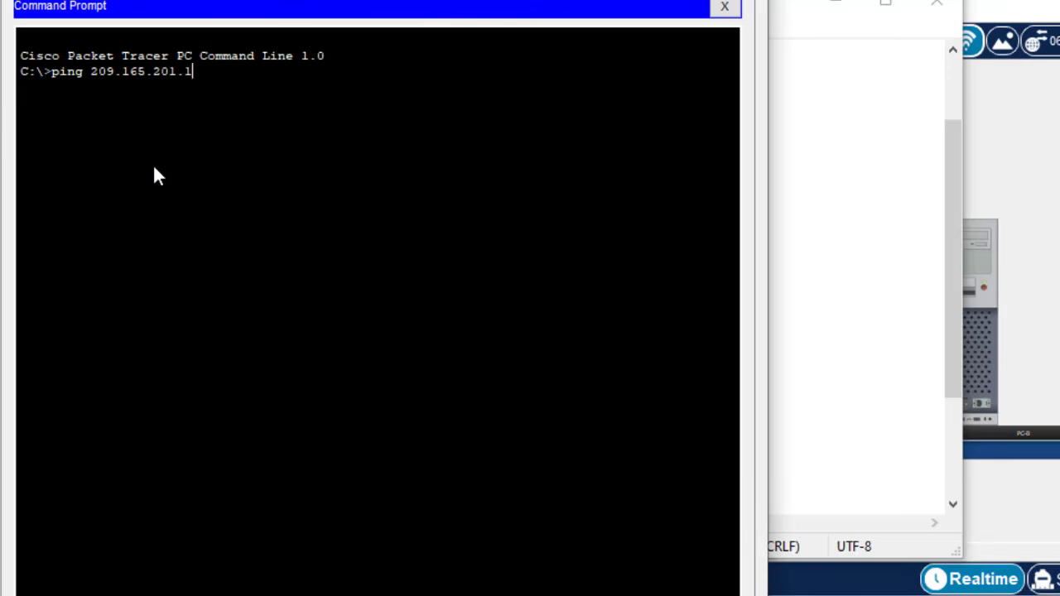
pyautogui.press('BackSpace')
pyautogui.write('2')
pyautogui.press('Return')
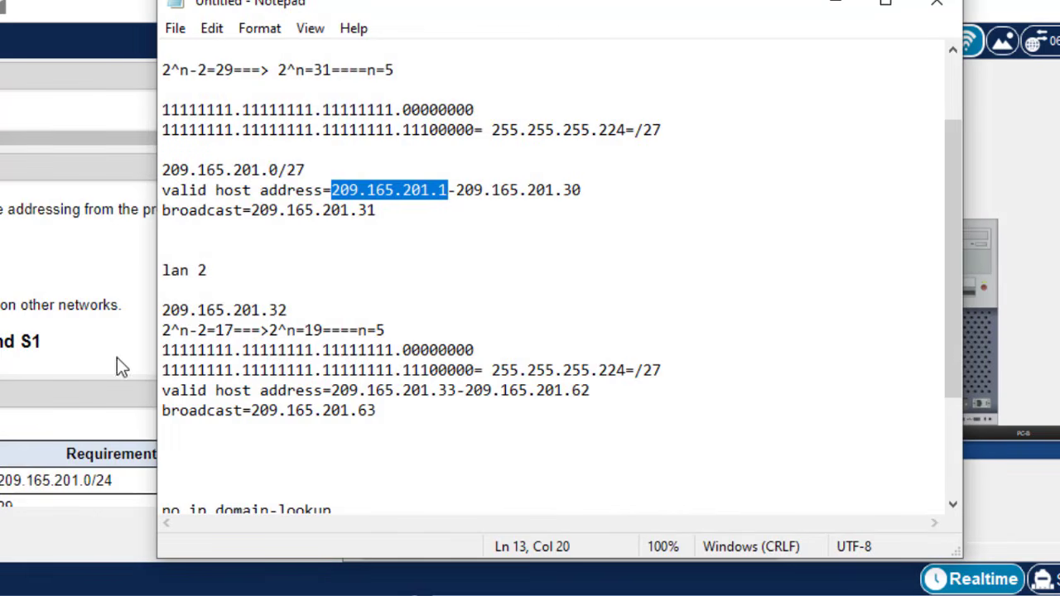
# - Scroll Packet Tracer's task list to the Part 4 security settings and SSH steps
pyautogui.click(73, 288)
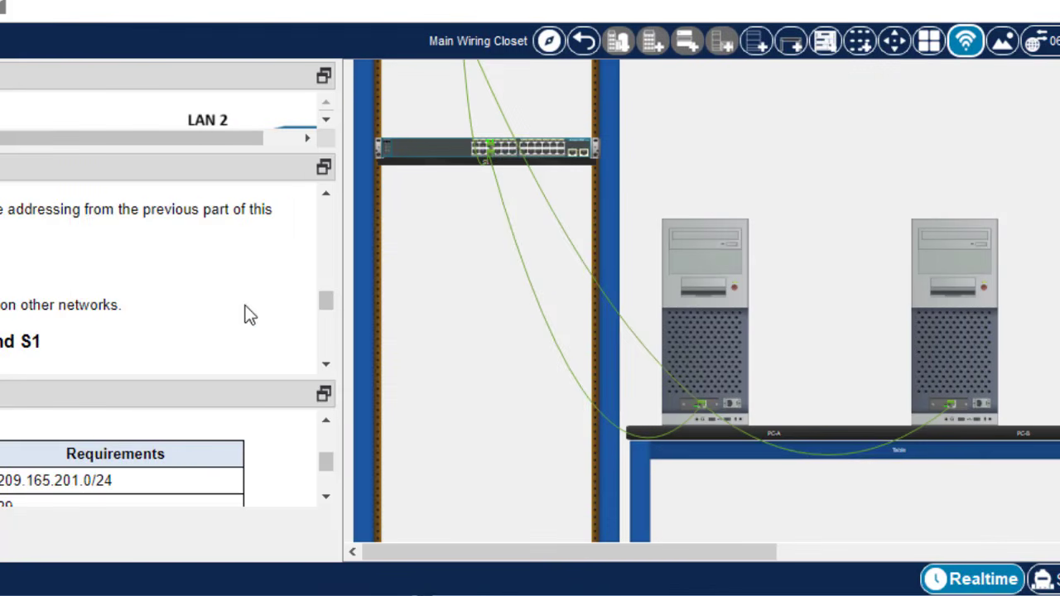
pyautogui.click(327, 366)
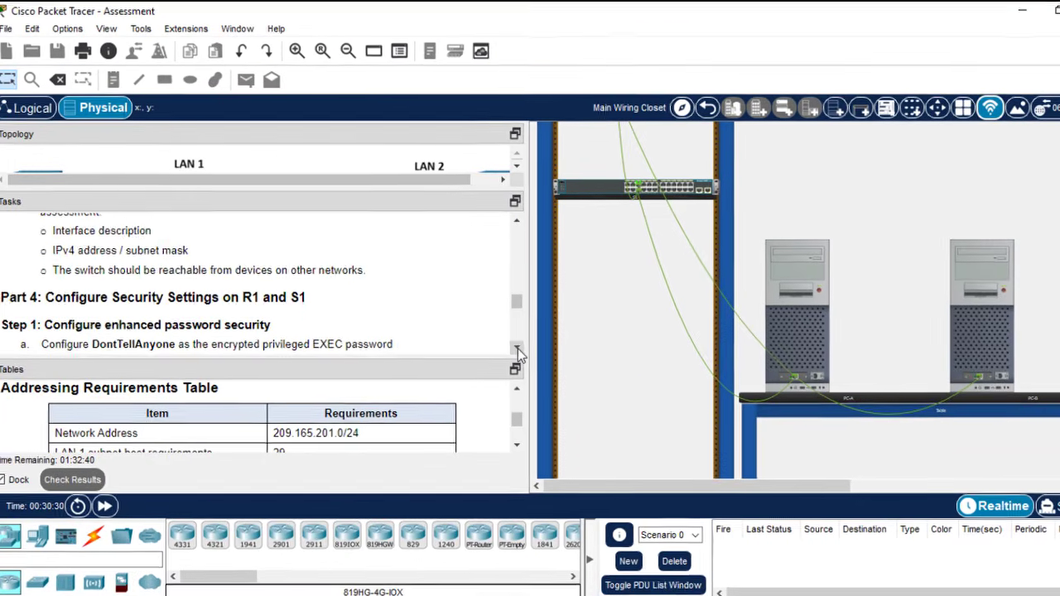
pyautogui.click(328, 366)
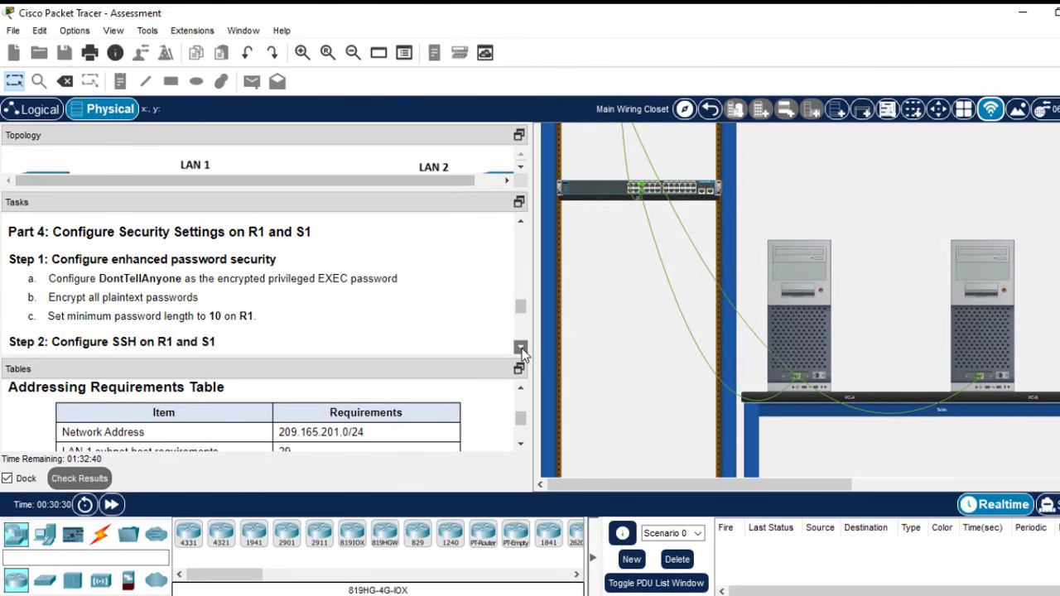
pyautogui.click(521, 348)
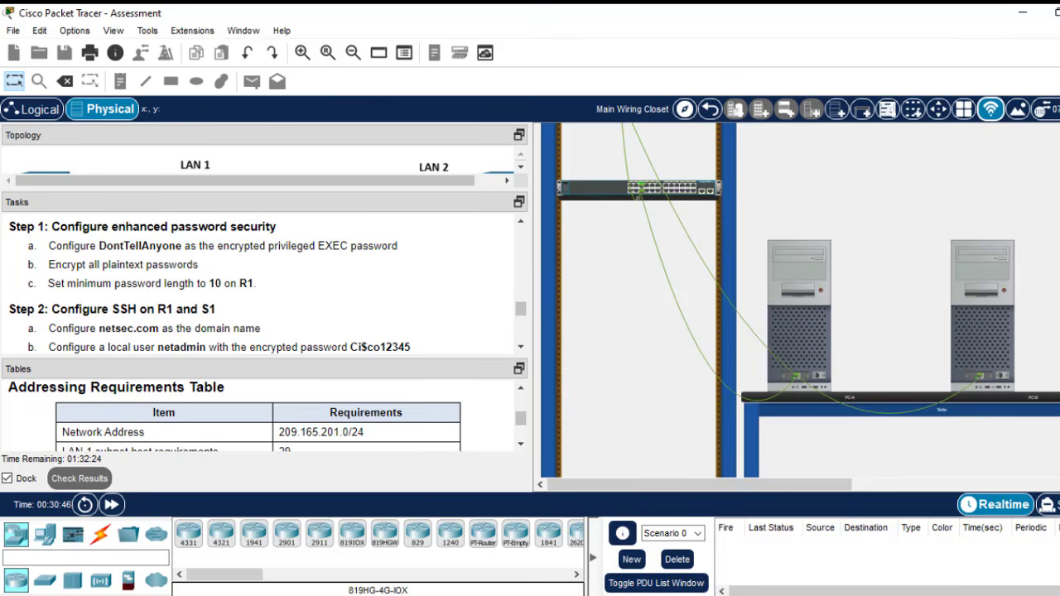
# - Add an 'enable secret' line with the task's privileged EXEC password below S1's exit line
pyautogui.hotkey('alt', 'Tab')
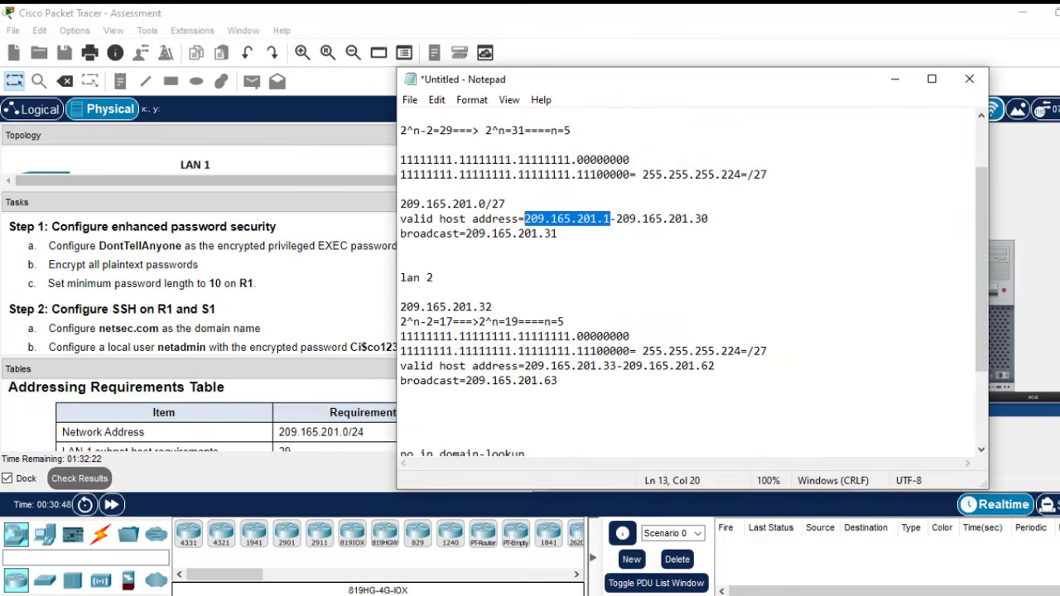
pyautogui.moveTo(983, 307); pyautogui.dragTo(975, 380)
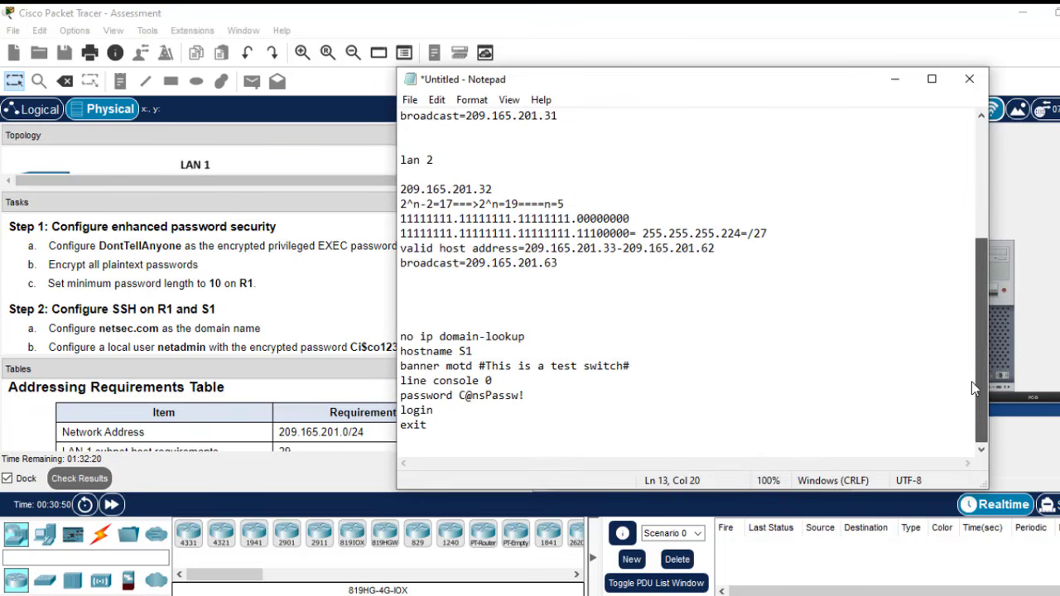
pyautogui.click(450, 430)
pyautogui.press('Return')
pyautogui.press('Return')
pyautogui.press('Return')
pyautogui.press('Return')
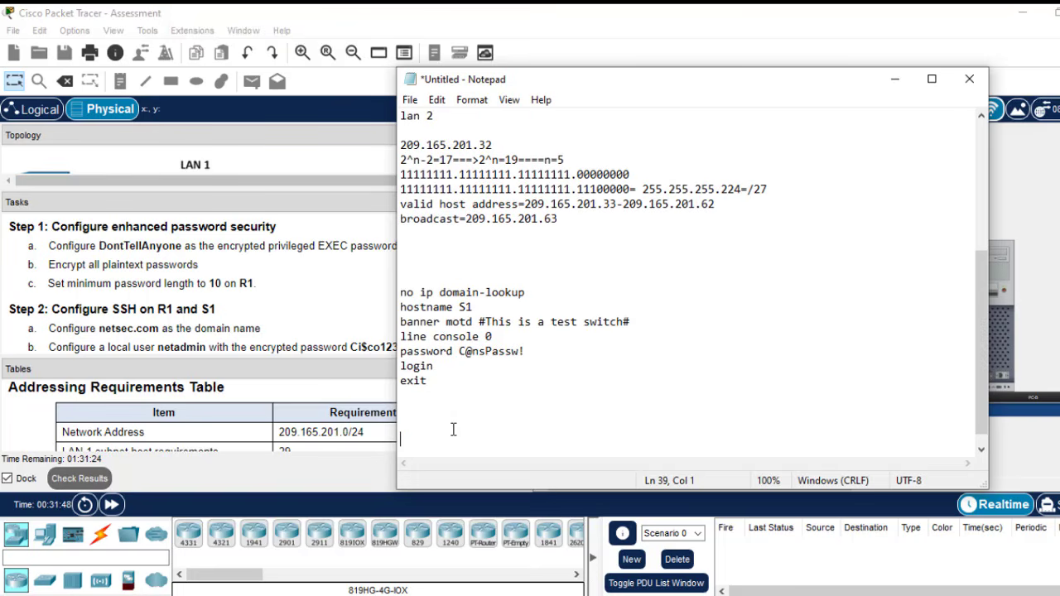
pyautogui.write('enable')
pyautogui.click(369, 282)
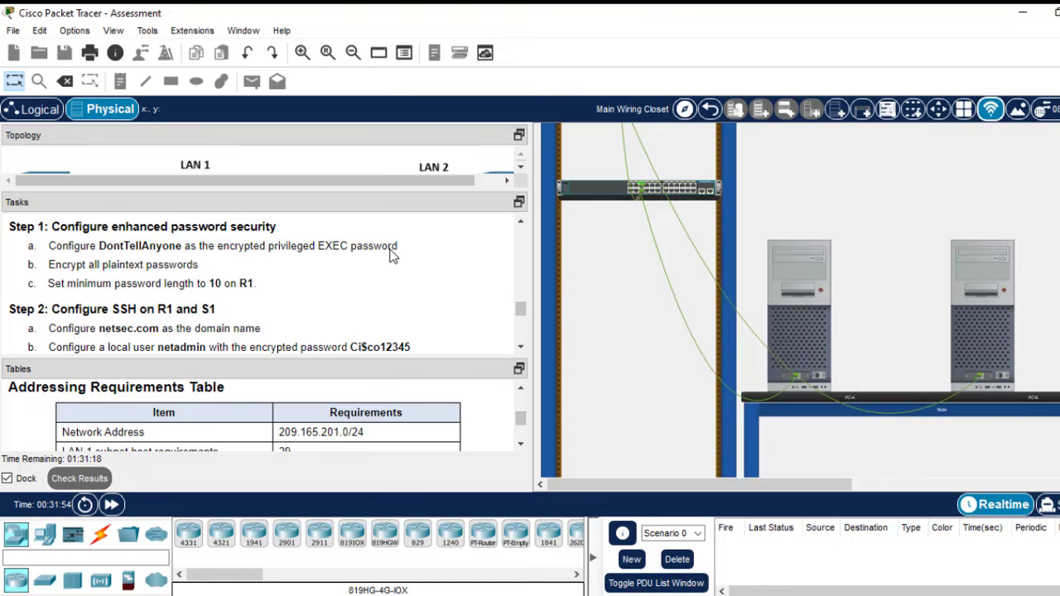
pyautogui.moveTo(218, 245); pyautogui.dragTo(259, 261)
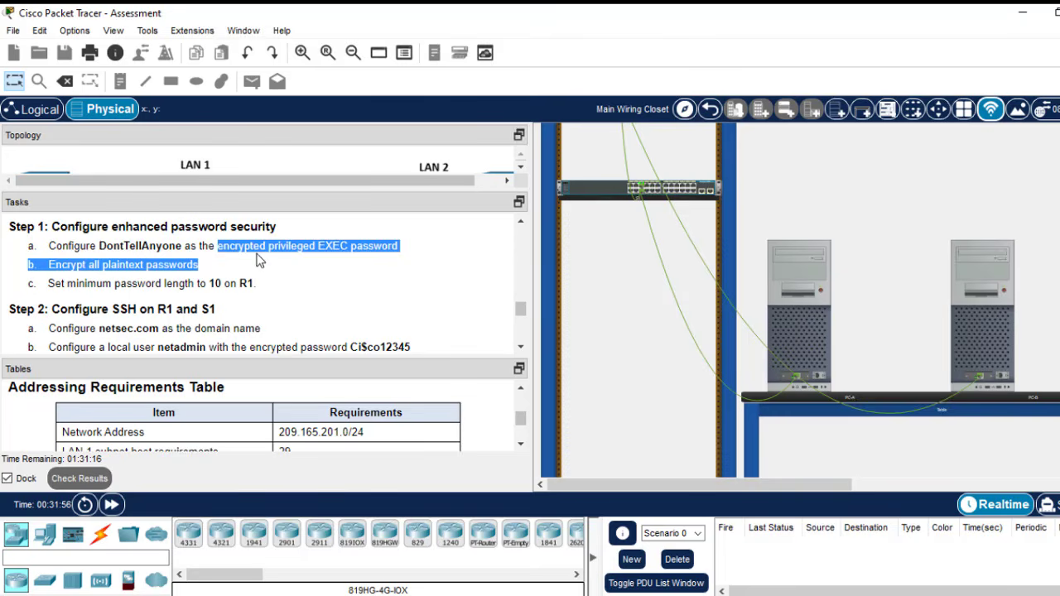
pyautogui.hotkey('alt', 'Tab')
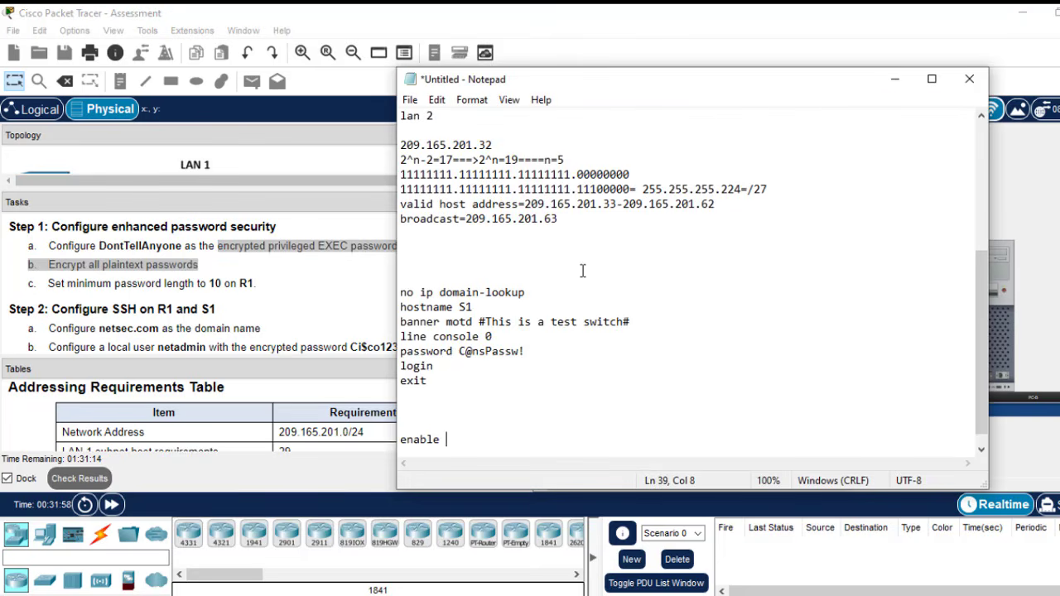
pyautogui.write('secret')
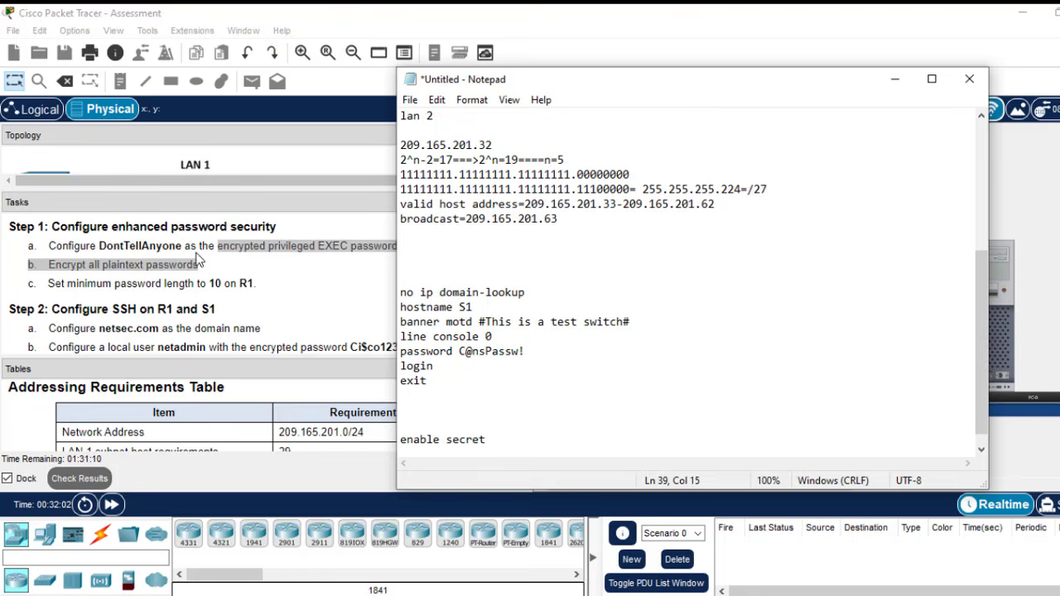
pyautogui.moveTo(181, 246); pyautogui.dragTo(100, 245)
pyautogui.hotkey('ctrl', 'c')
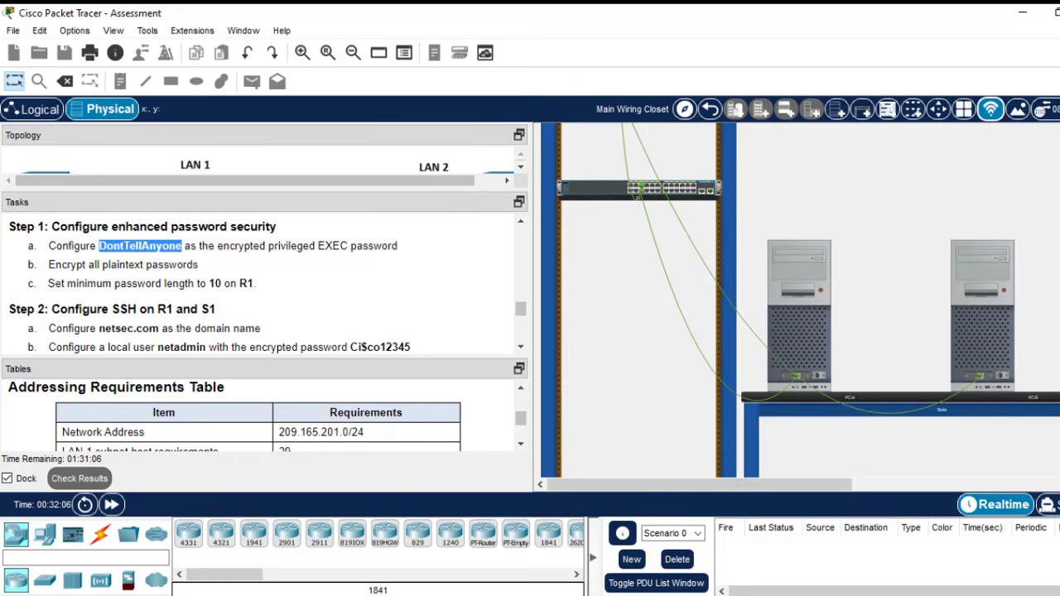
pyautogui.hotkey('alt', 'Tab')
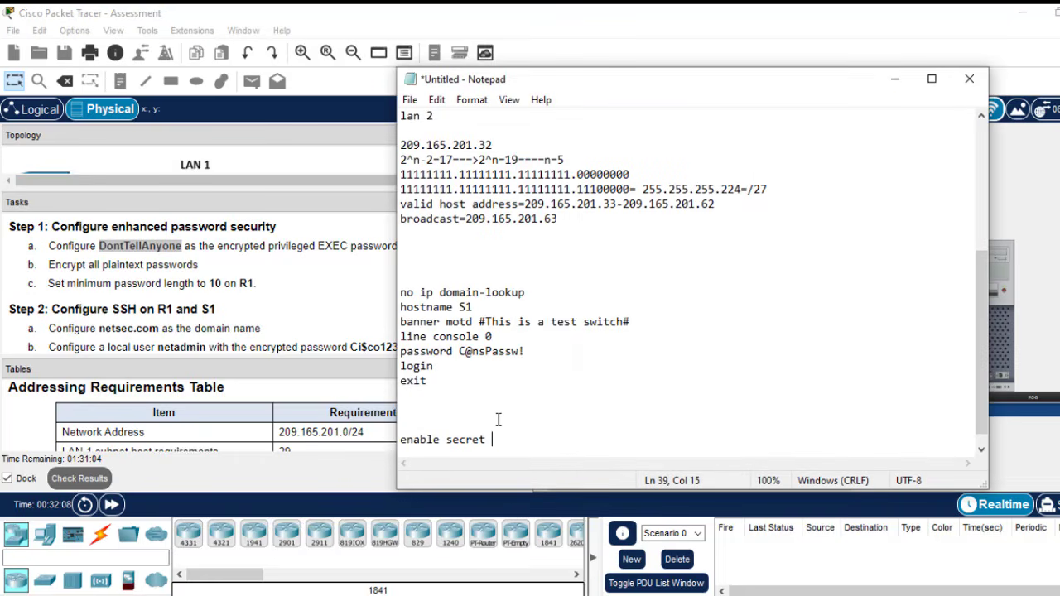
pyautogui.hotkey('ctrl', 'v')
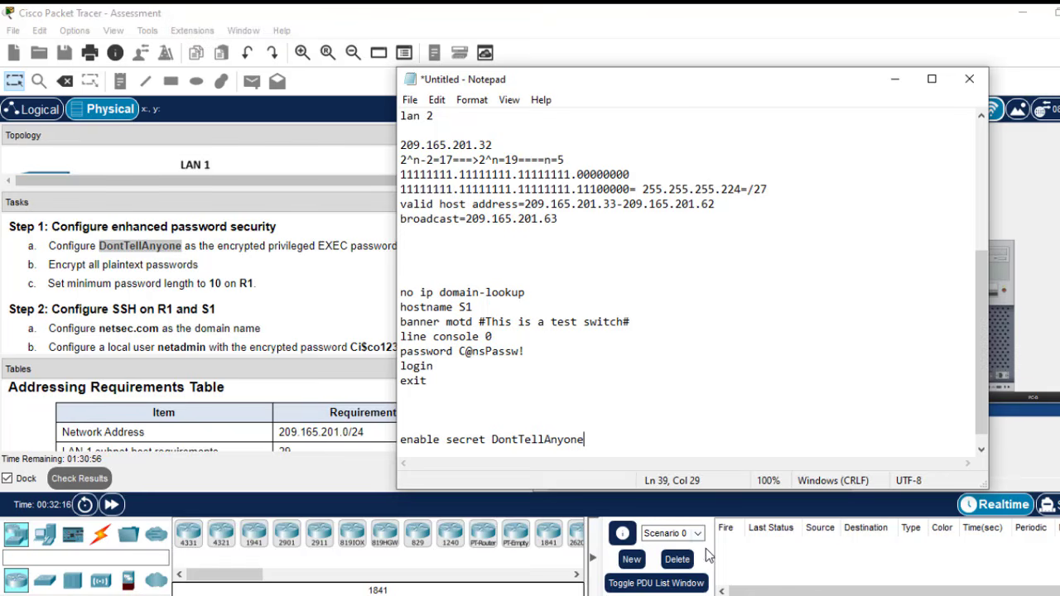
# - Add 'service password-encryption' and 'security passwords min-length 10' lines, then minimize Notepad
pyautogui.press('Return')
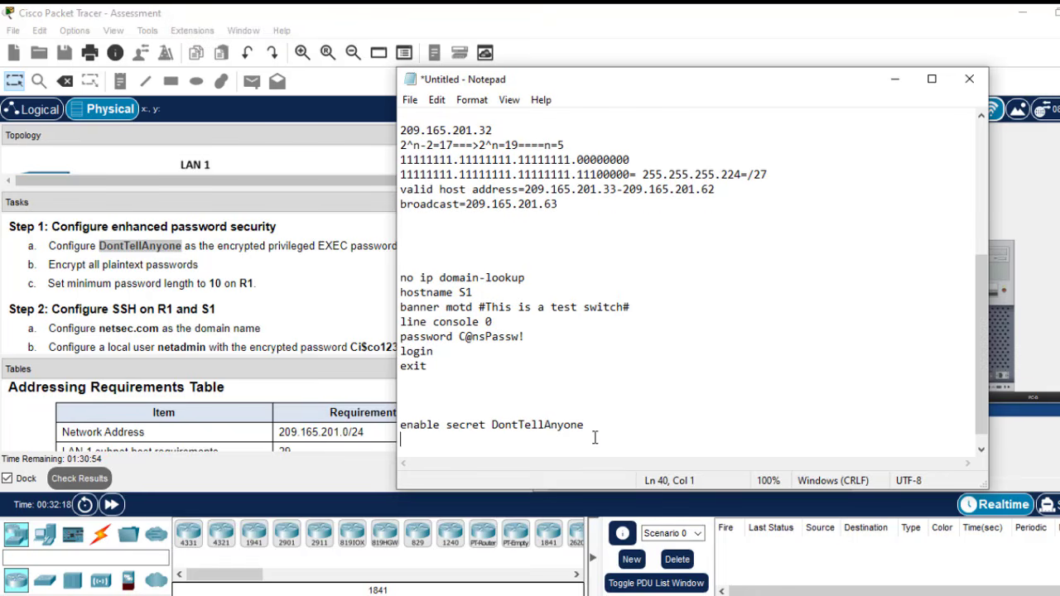
pyautogui.write('service password-e')
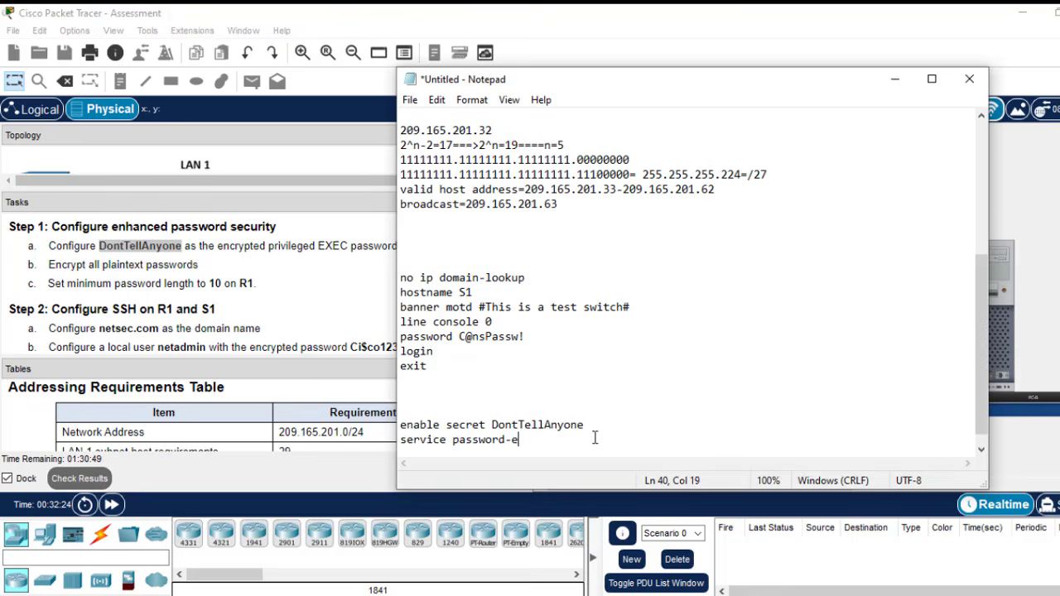
pyautogui.write('ncryption')
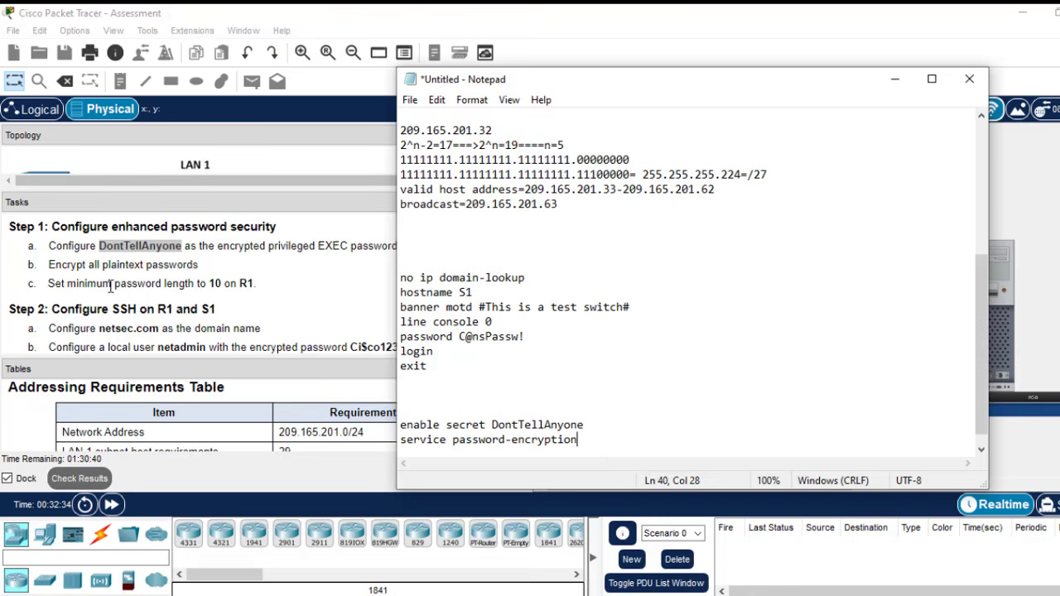
pyautogui.click(255, 284)
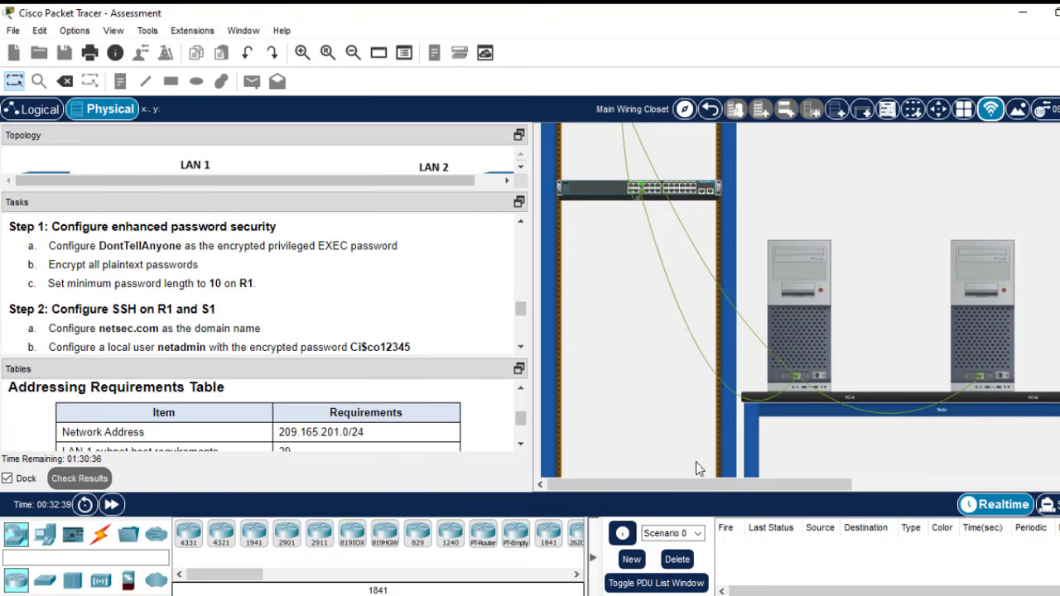
pyautogui.click(762, 497)
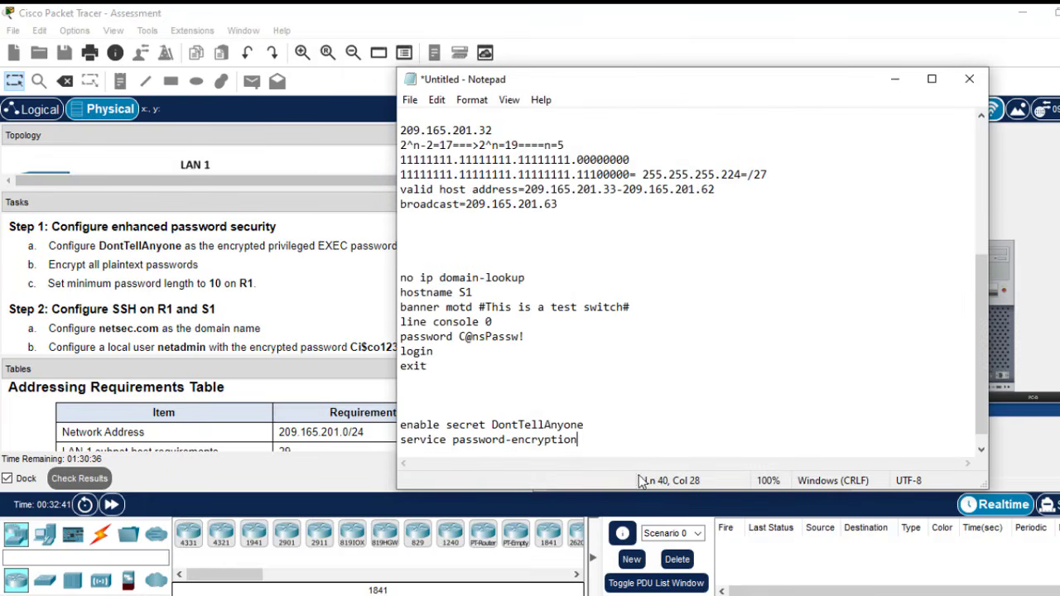
pyautogui.press('Return')
pyautogui.write('se')
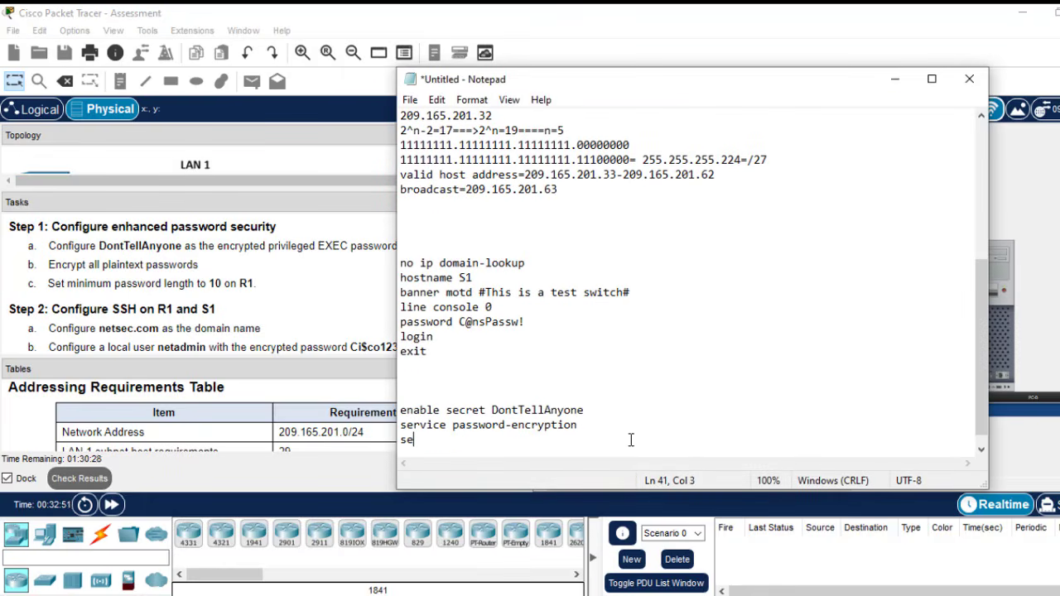
pyautogui.write('curity password')
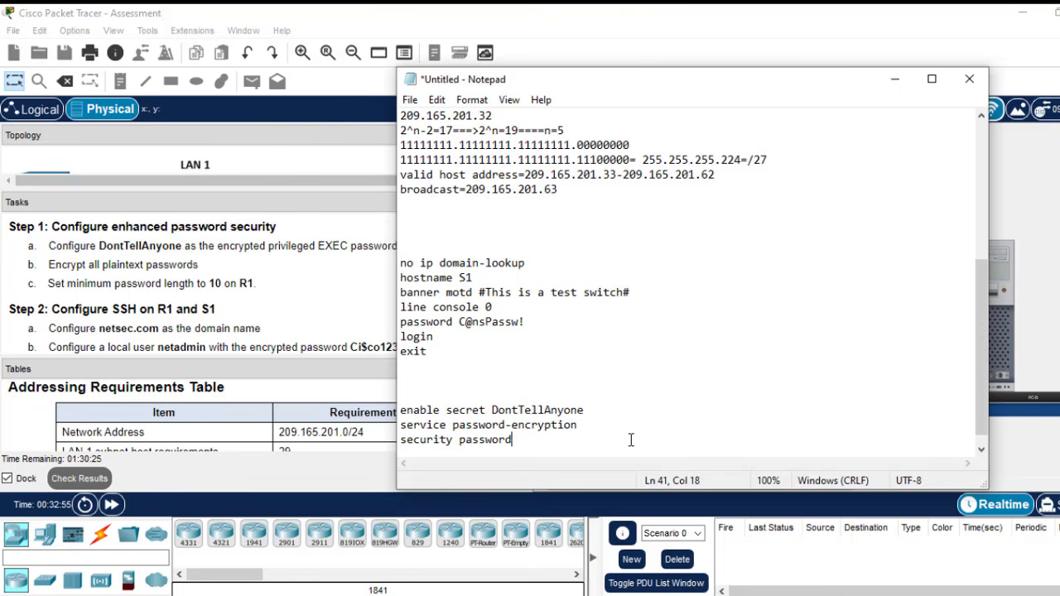
pyautogui.write('s min-length')
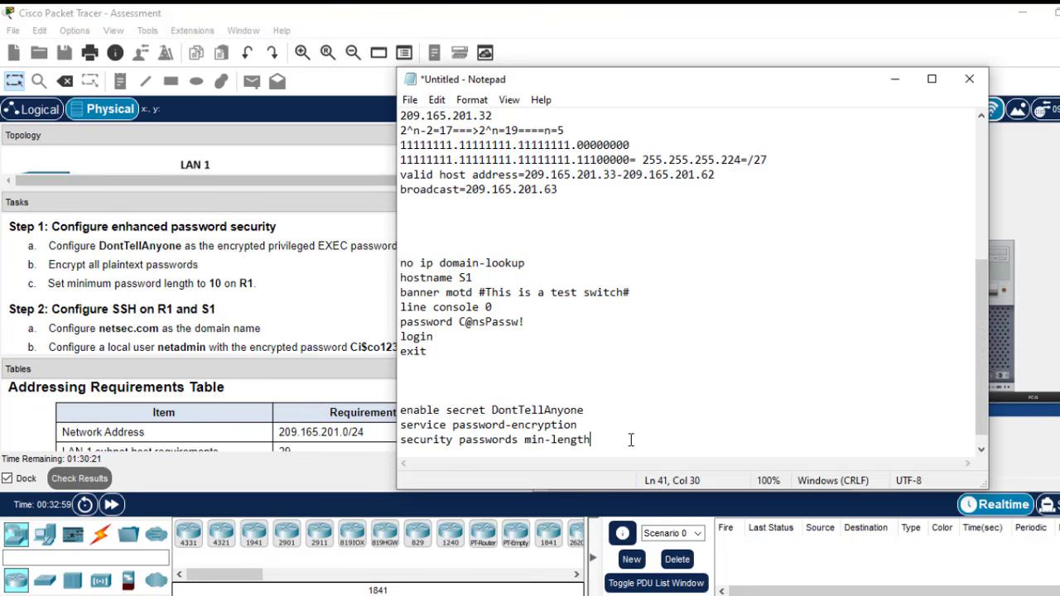
pyautogui.write(' 10')
pyautogui.moveTo(622, 440); pyautogui.dragTo(399, 410)
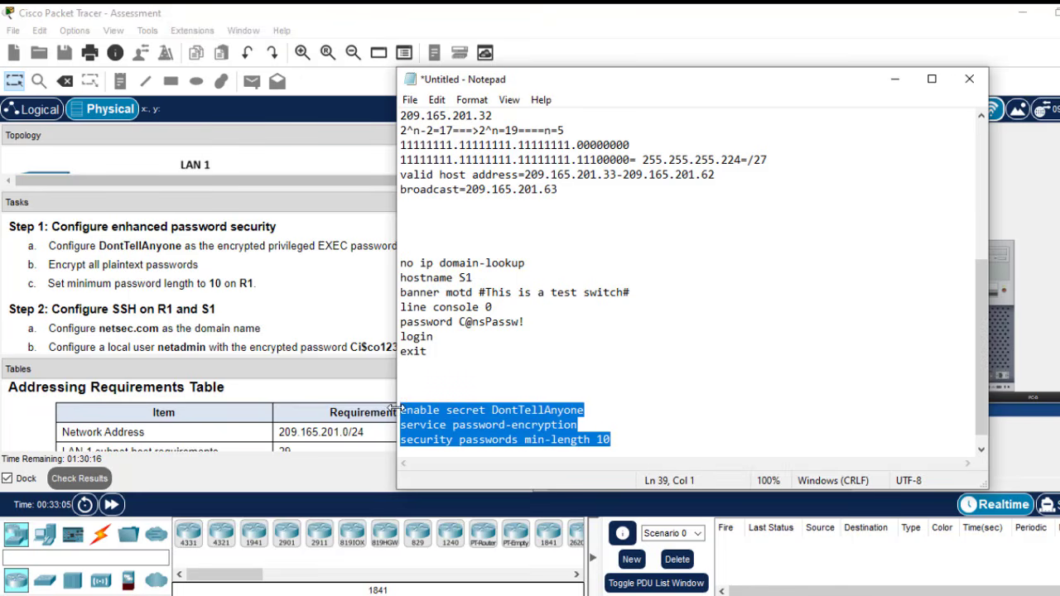
pyautogui.click(894, 79)
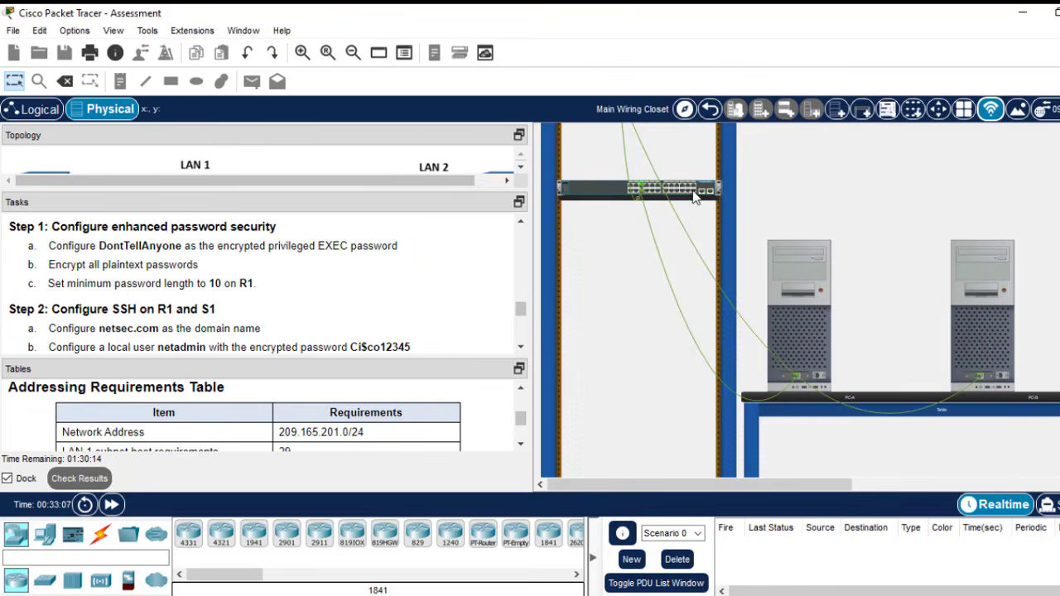
# - Run the pasted password commands on R1 and save its configuration with do wr
pyautogui.scroll(3, 768, 240)
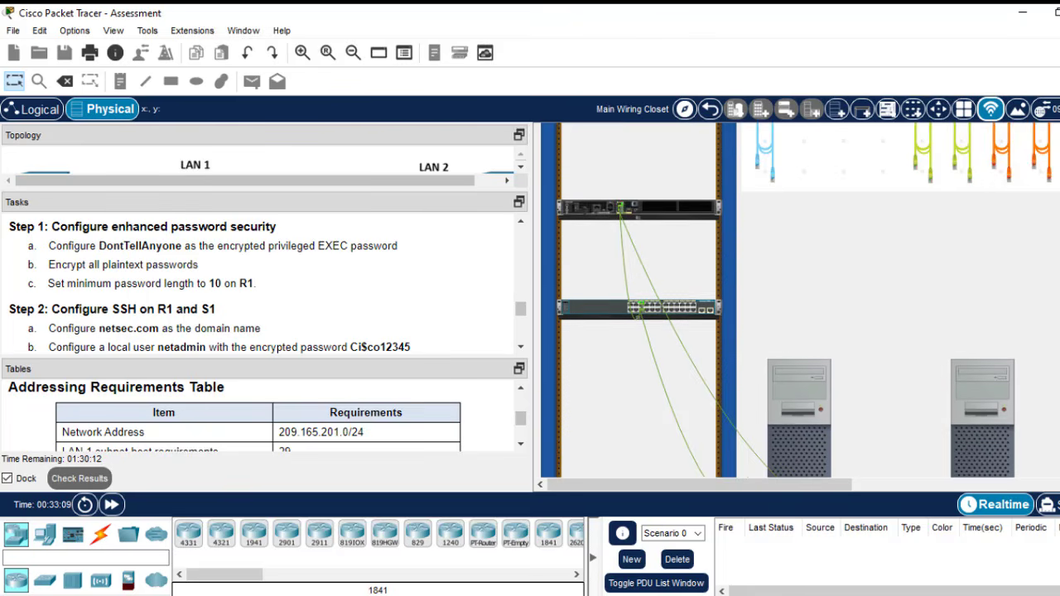
pyautogui.click(682, 241)
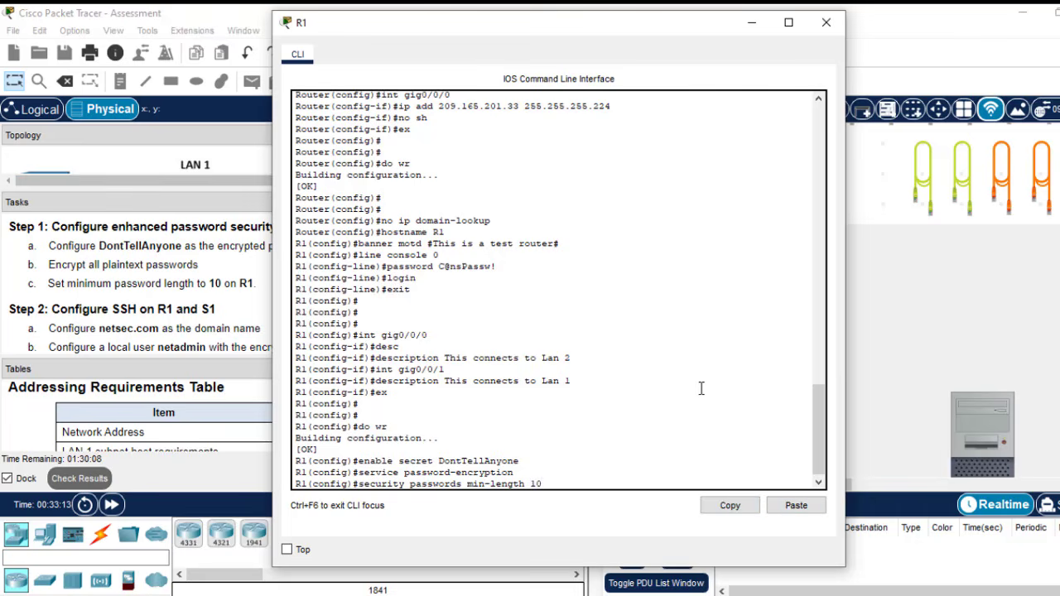
pyautogui.press('Return')
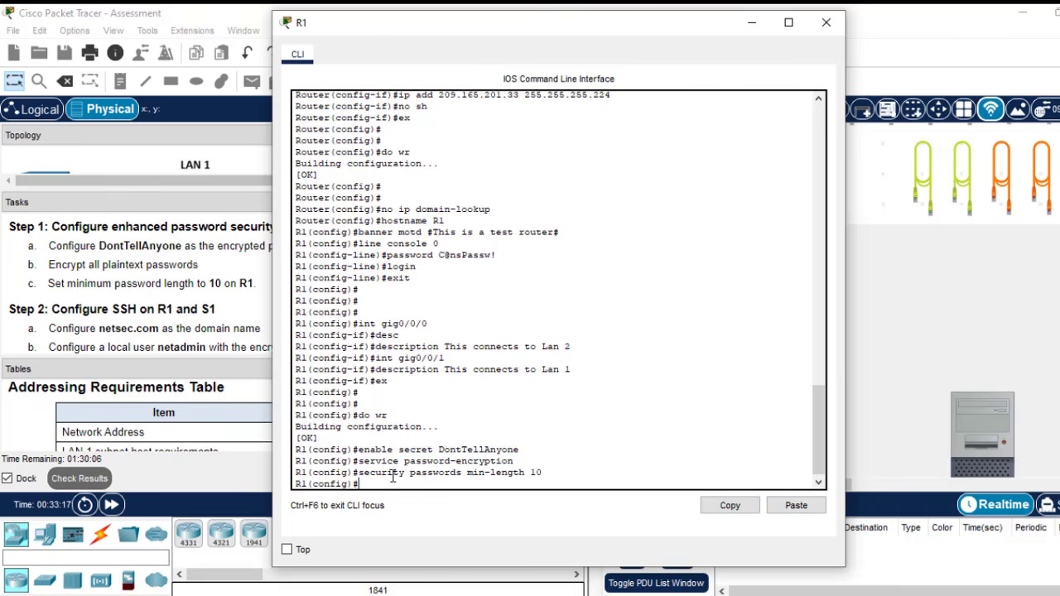
pyautogui.write('do wr')
pyautogui.press('Return')
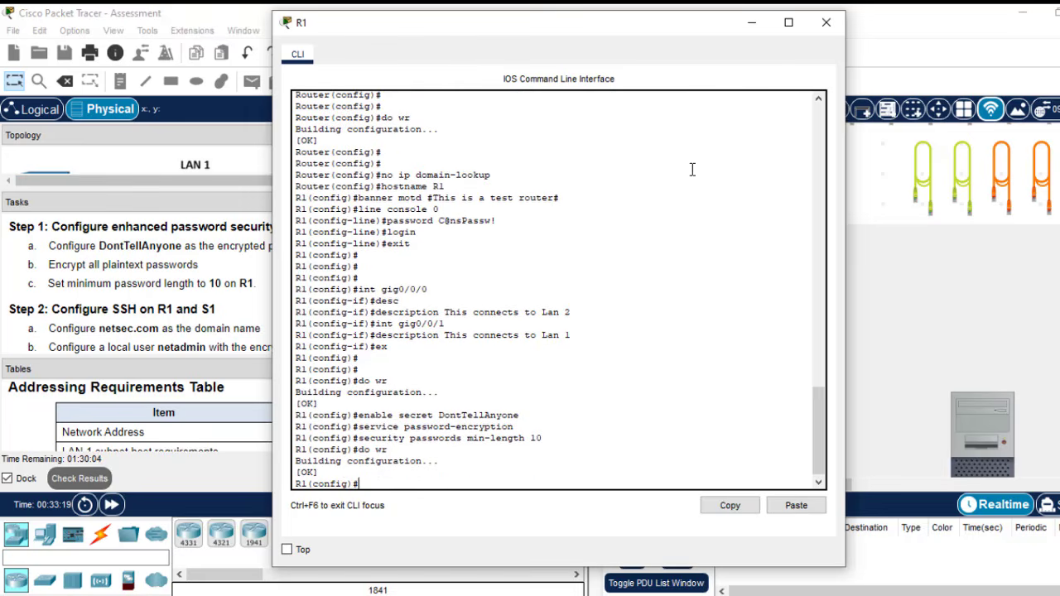
pyautogui.click(752, 24)
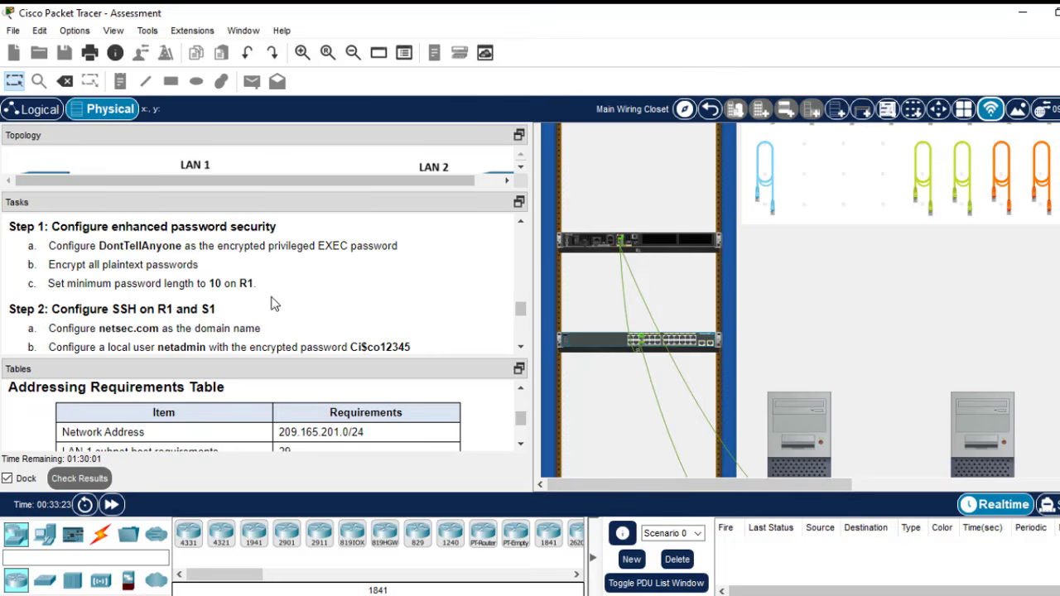
# - Paste the enable secret and password-encryption lines into S1's command line, then close it
pyautogui.click(776, 595)
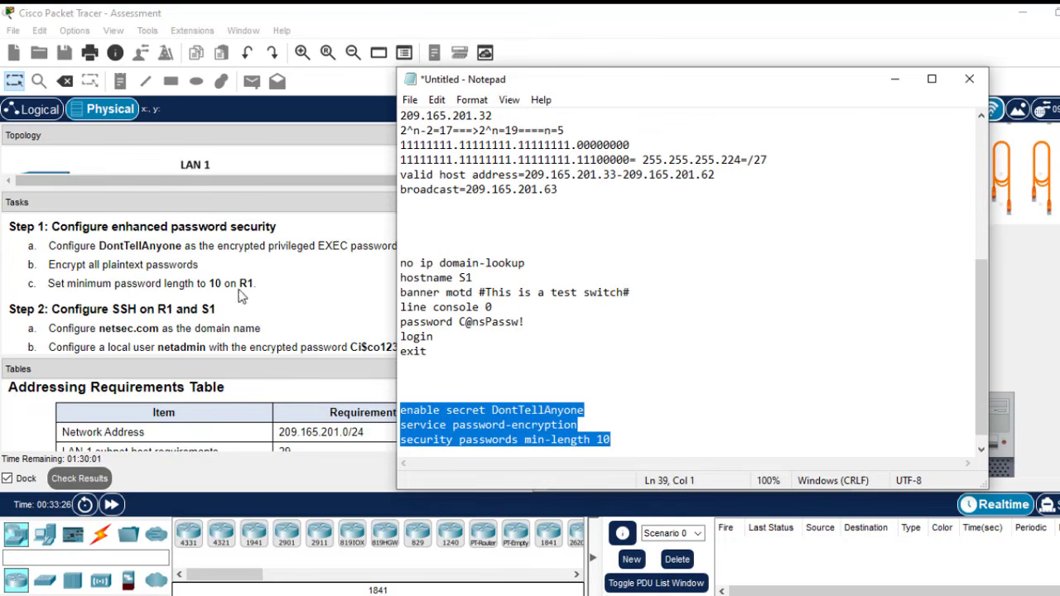
pyautogui.click(581, 426)
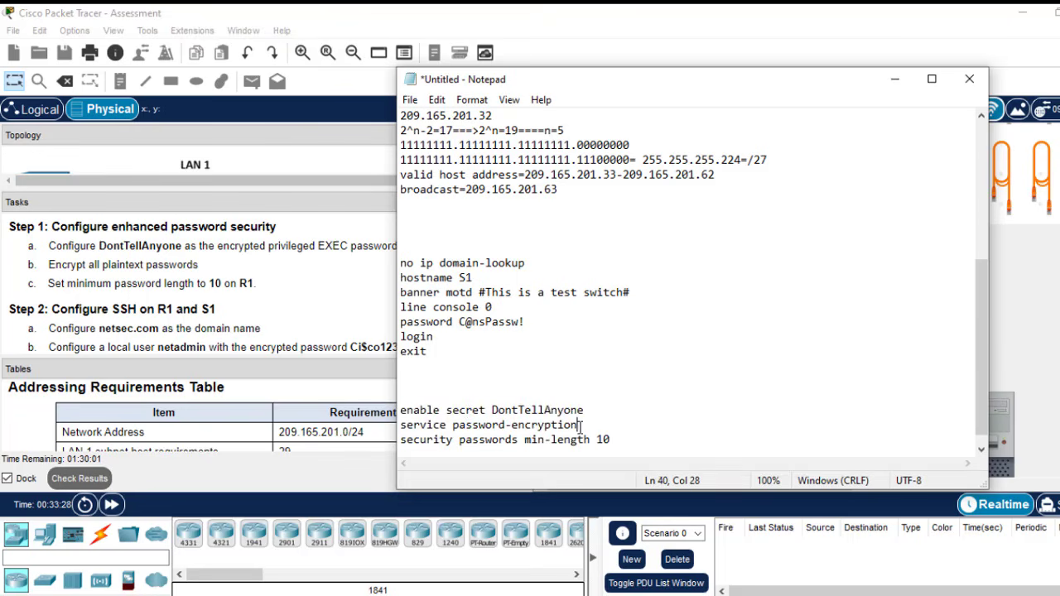
pyautogui.keyDown('shift'); pyautogui.click(400, 409); pyautogui.keyUp('shift')
pyautogui.hotkey('ctrl', 'c')
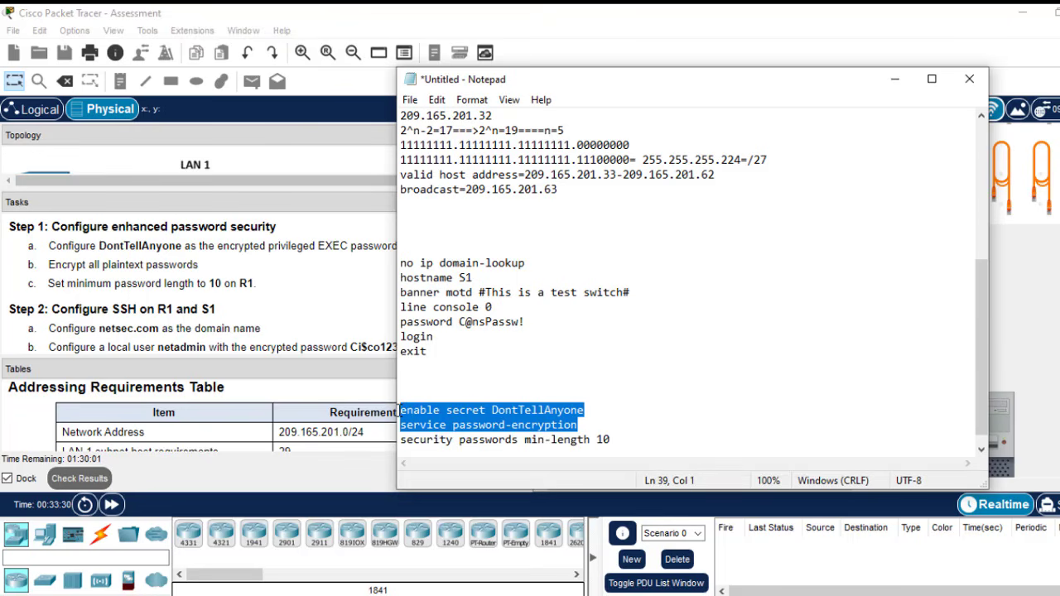
pyautogui.click(288, 295)
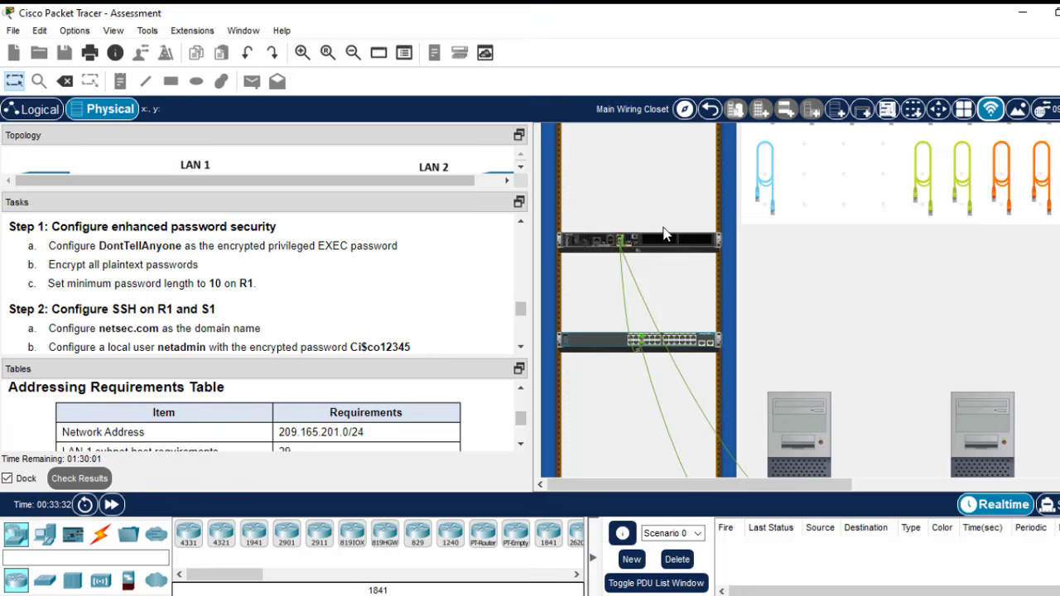
pyautogui.click(687, 343)
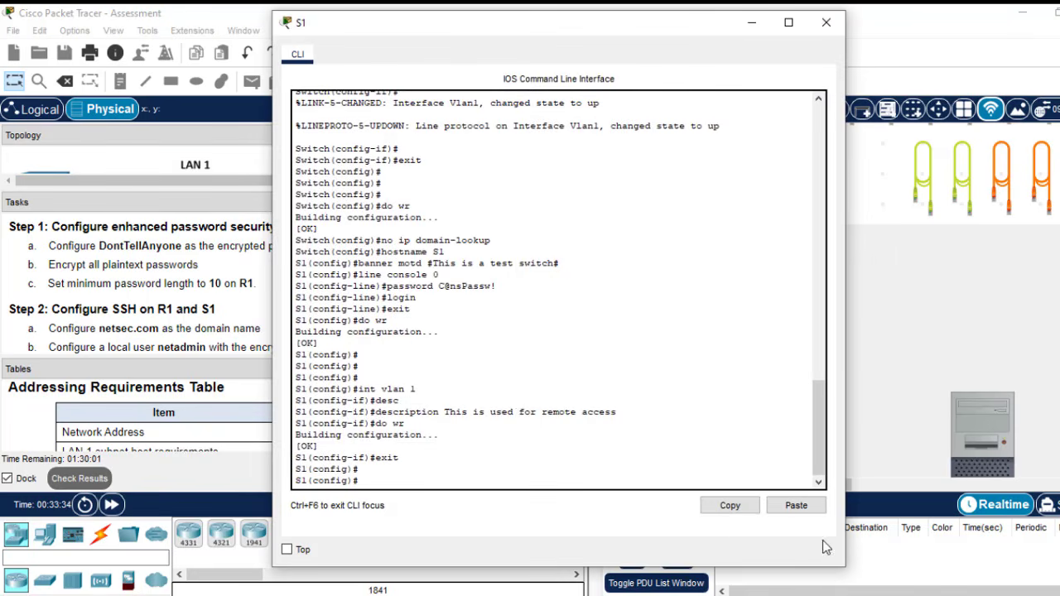
pyautogui.click(795, 506)
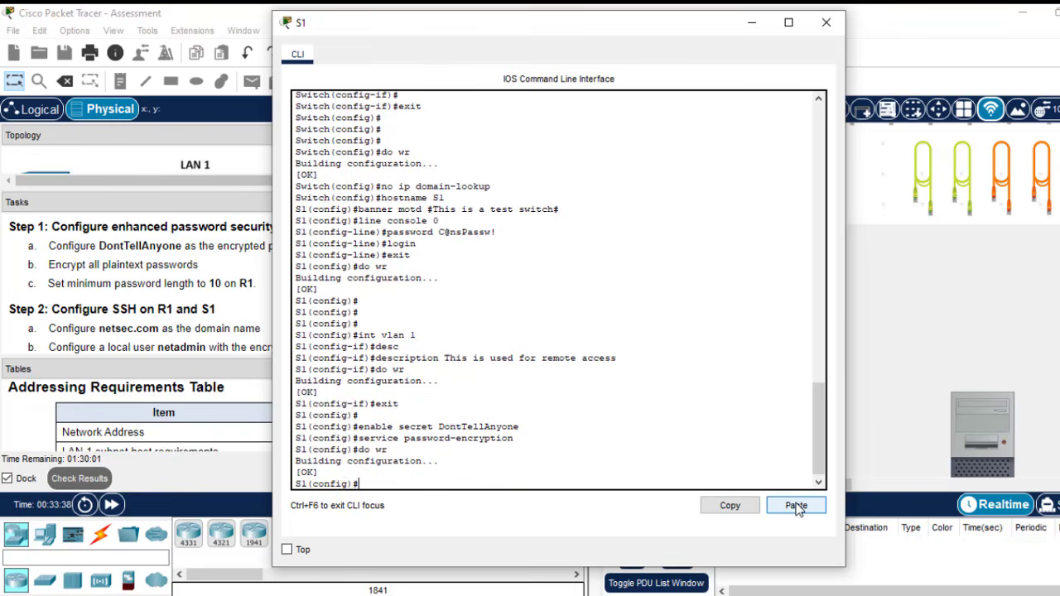
pyautogui.click(825, 23)
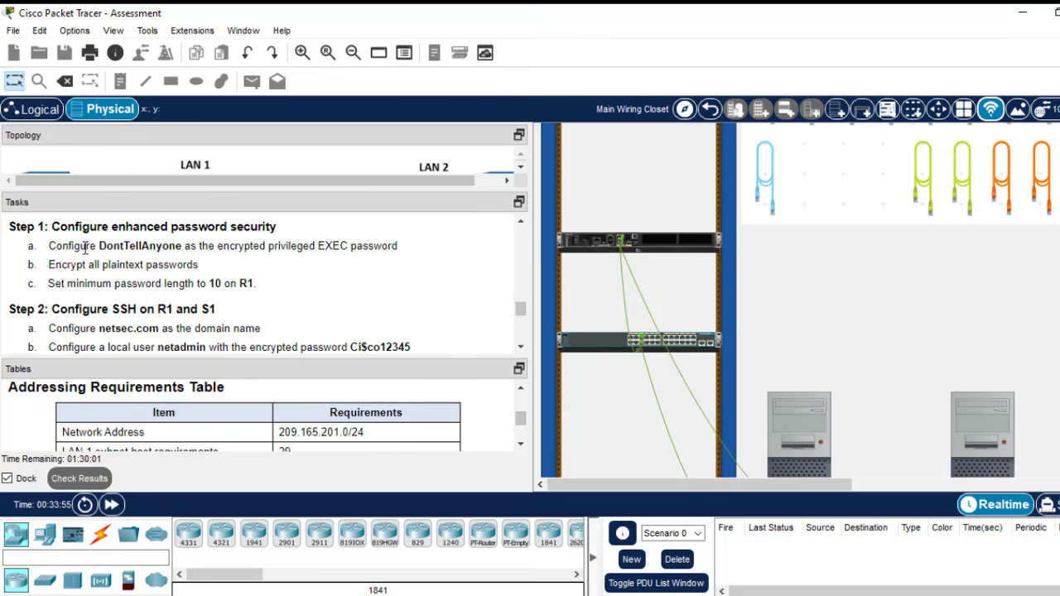
# - Add 'ip domain-name netsec.com' to the notes, copying the domain from task a
pyautogui.click(521, 347)
pyautogui.click(521, 347)
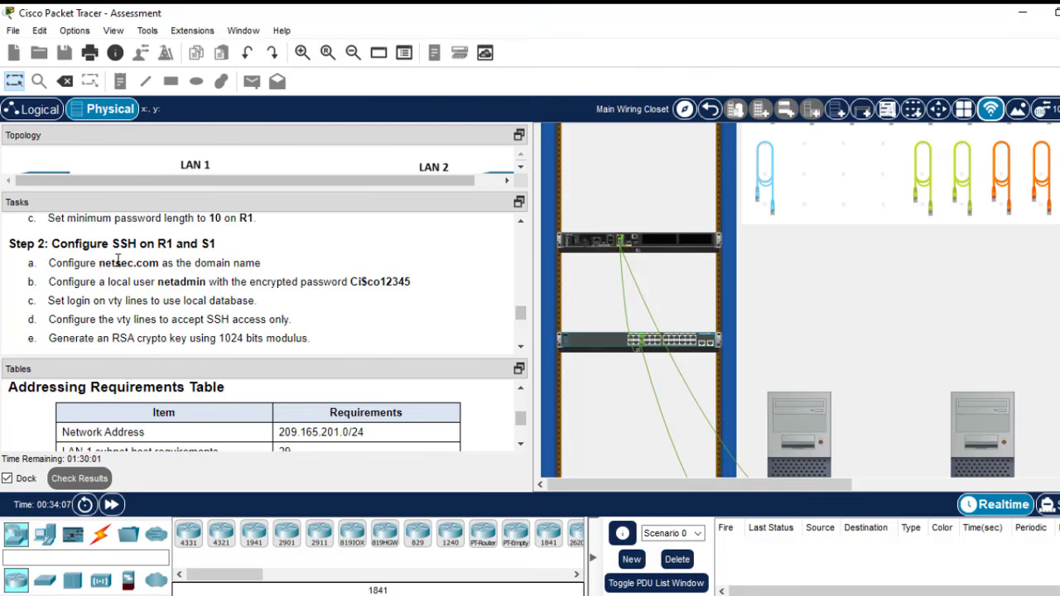
pyautogui.moveTo(98, 262); pyautogui.dragTo(151, 261)
pyautogui.click(163, 264)
pyautogui.doubleClick(132, 263)
pyautogui.hotkey('ctrl', 'c')
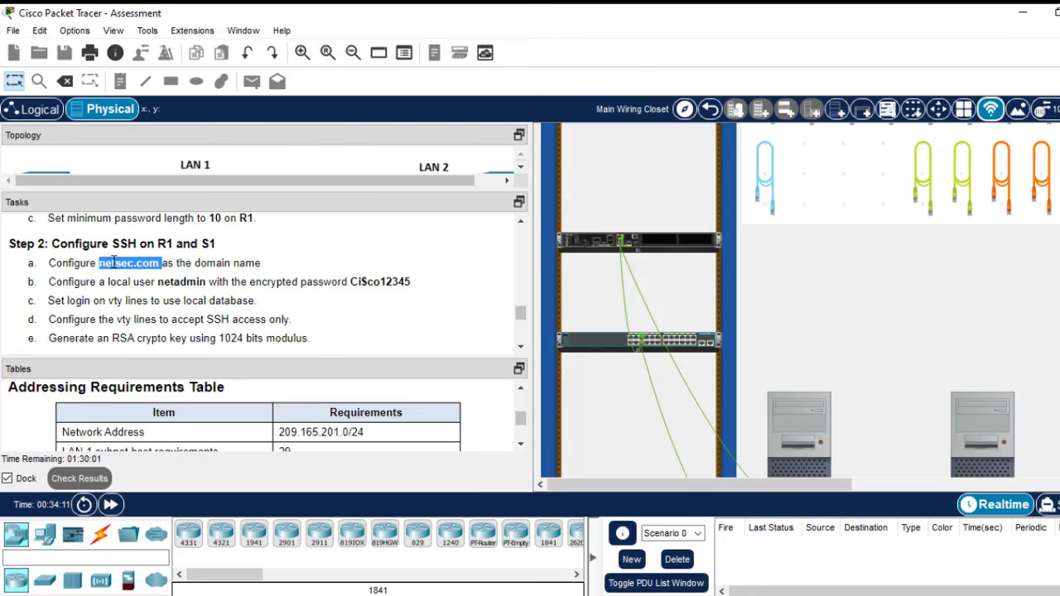
pyautogui.hotkey('alt', 'Tab')
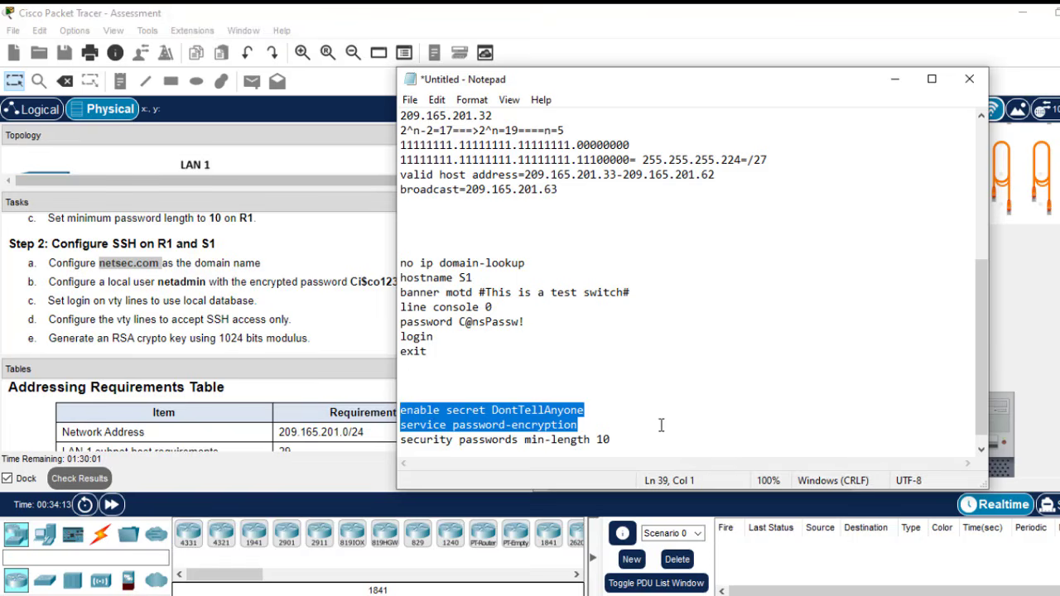
pyautogui.click(663, 426)
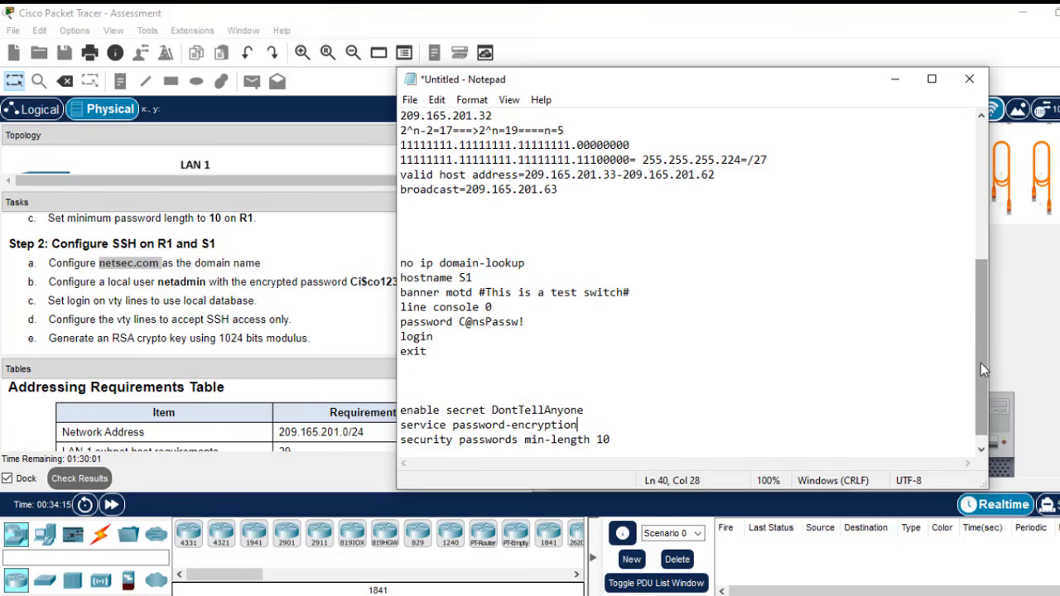
pyautogui.scroll(-1, 981, 363)
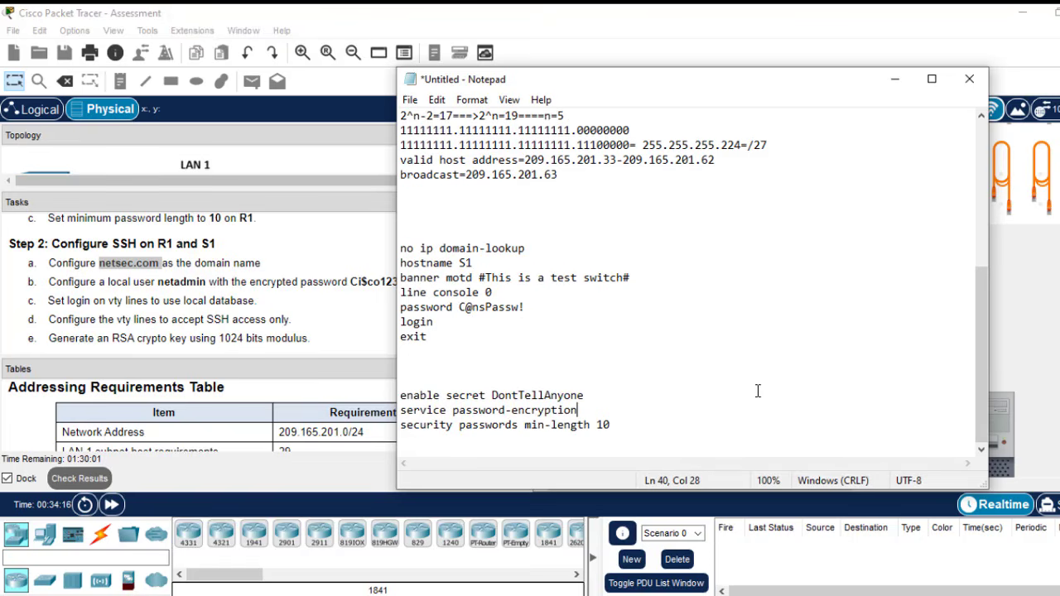
pyautogui.click(627, 425)
pyautogui.press('Return')
pyautogui.press('Return')
pyautogui.press('Return')
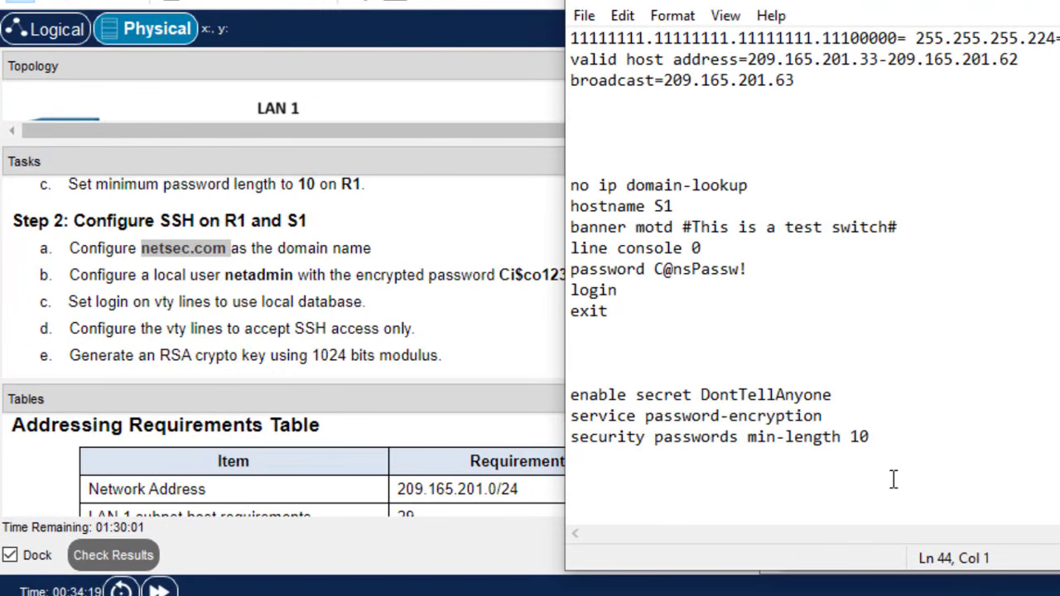
pyautogui.write('ip doma')
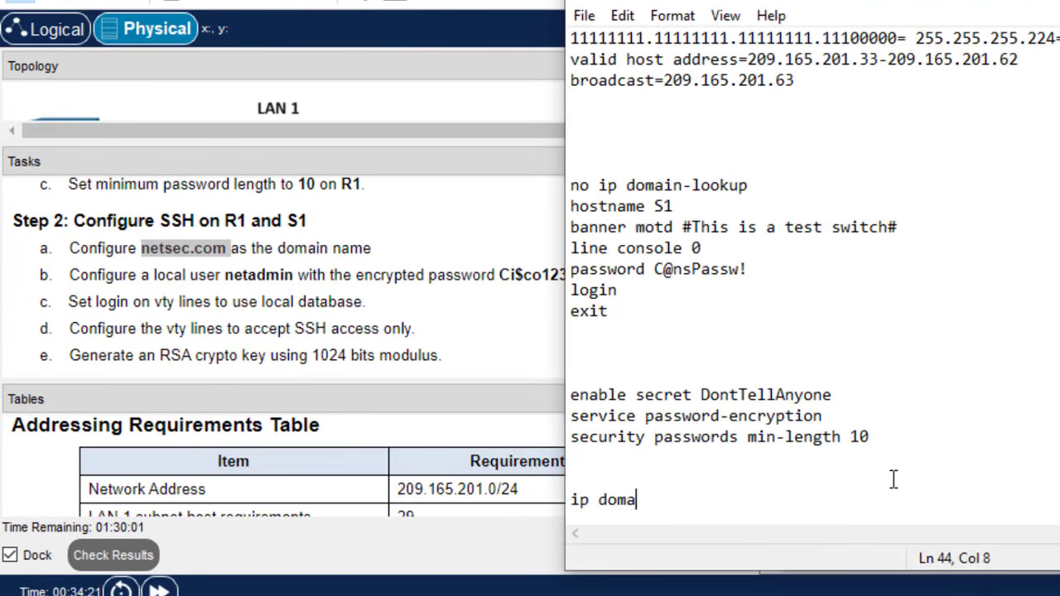
pyautogui.write('in-name')
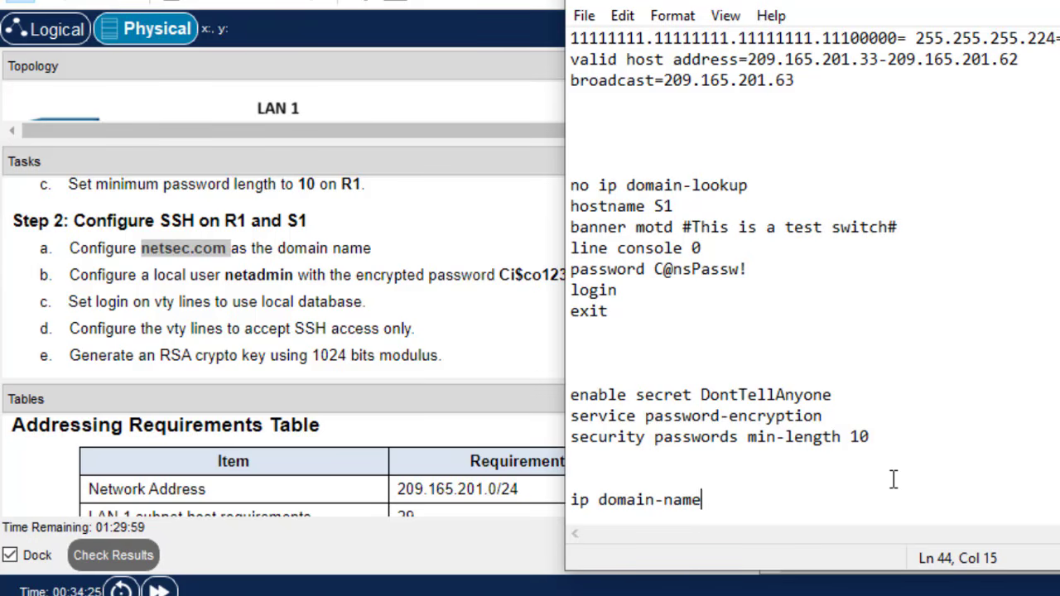
pyautogui.hotkey('ctrl', 'v')
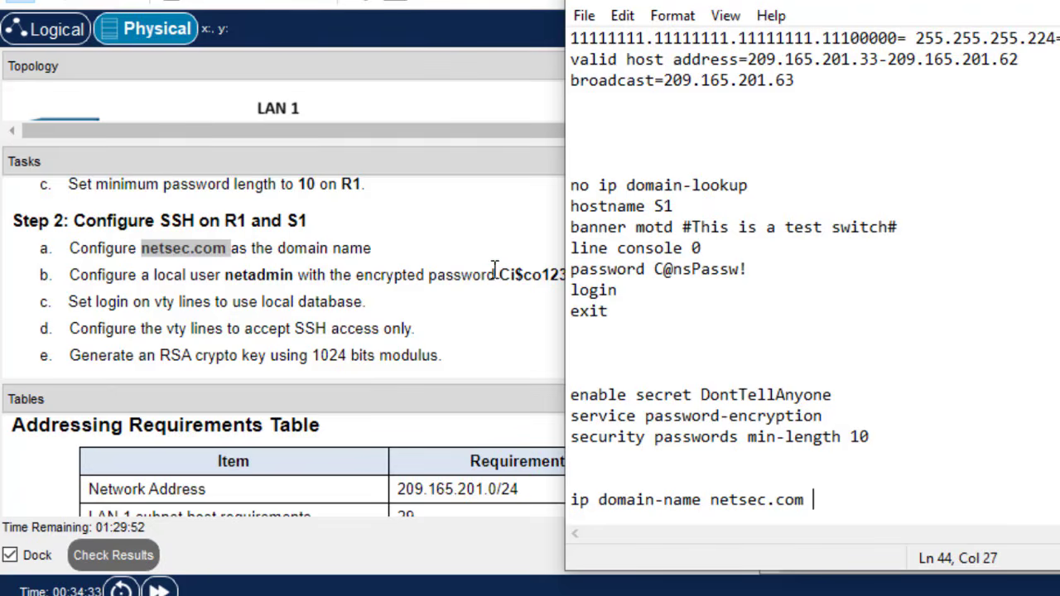
# - Add 'username netadmin secret' followed by the task's required password
pyautogui.click(523, 280)
pyautogui.moveTo(585, 274); pyautogui.dragTo(504, 274)
pyautogui.hotkey('ctrl', 'c')
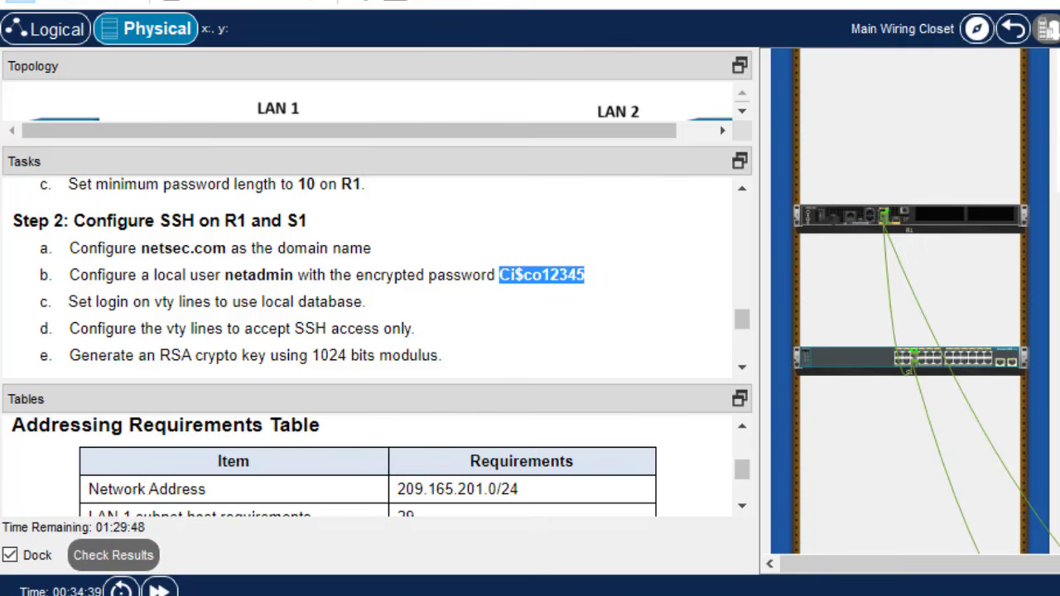
pyautogui.hotkey('alt', 'Tab')
pyautogui.press('Return')
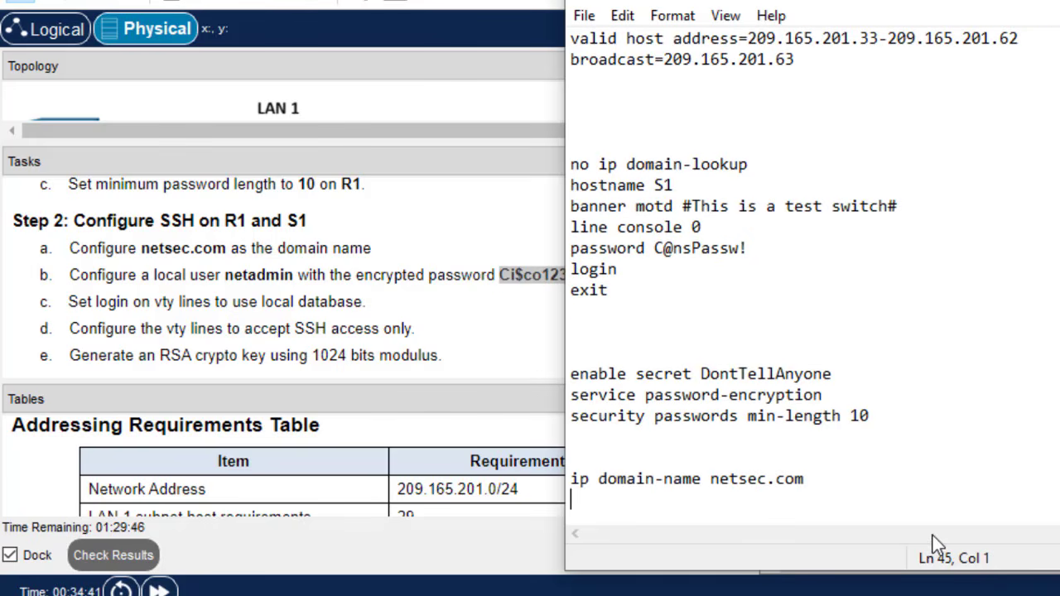
pyautogui.write('user')
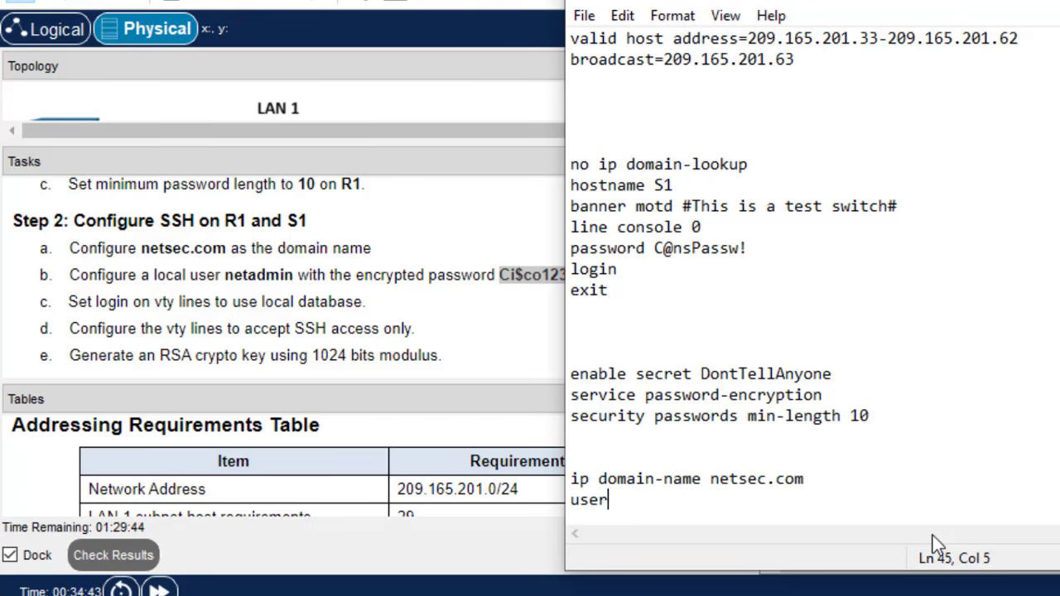
pyautogui.write('name n')
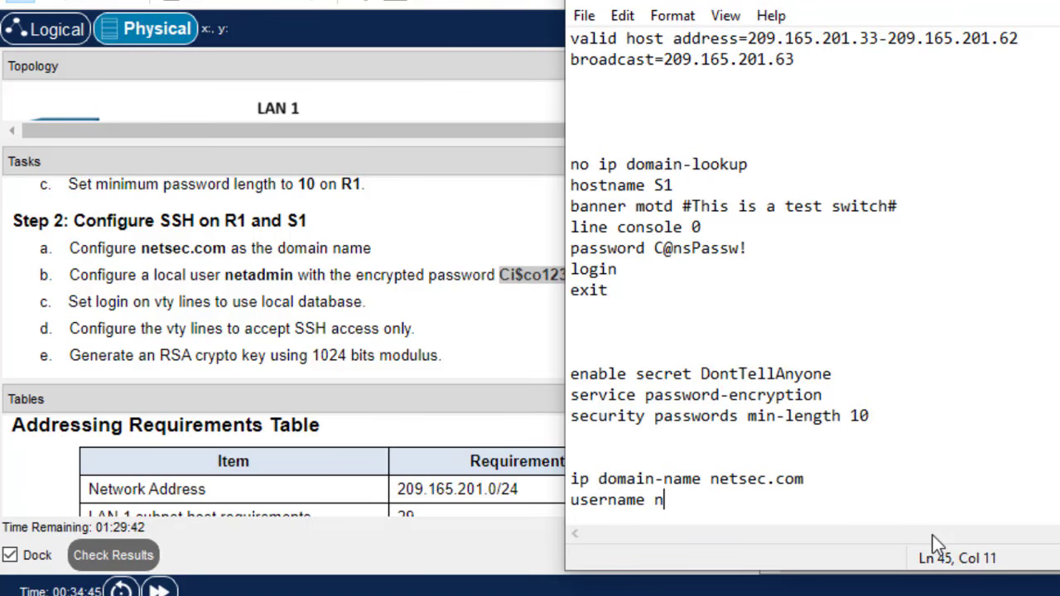
pyautogui.write('etadmin')
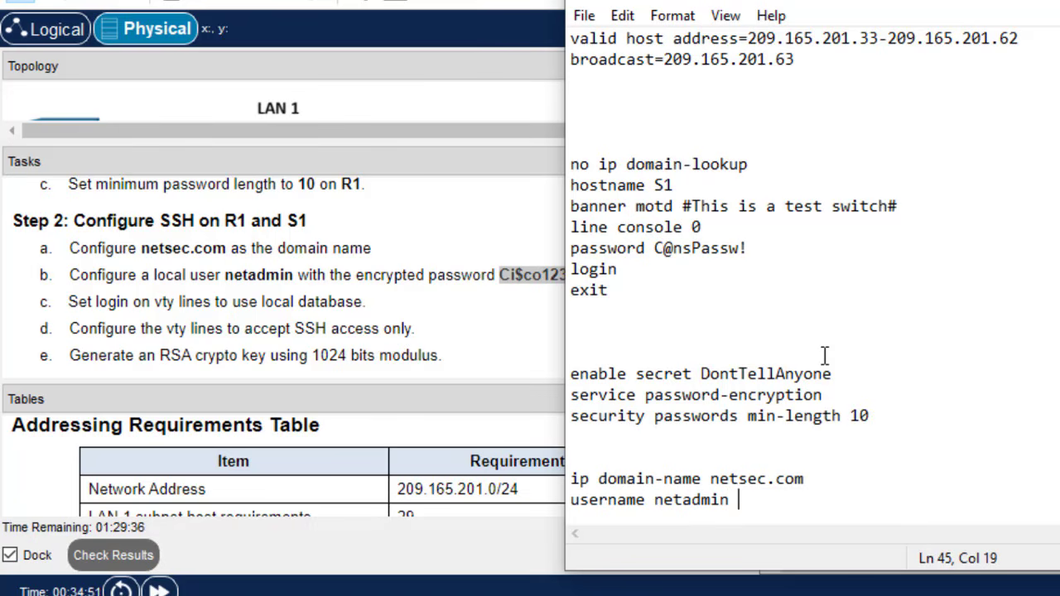
pyautogui.write(' secret')
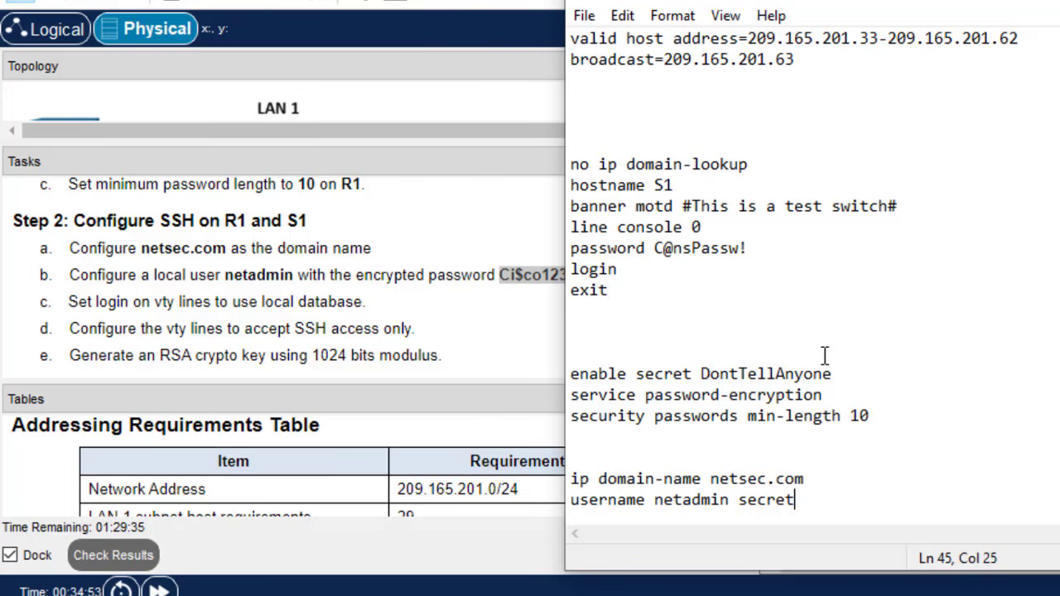
pyautogui.hotkey('ctrl', 'v')
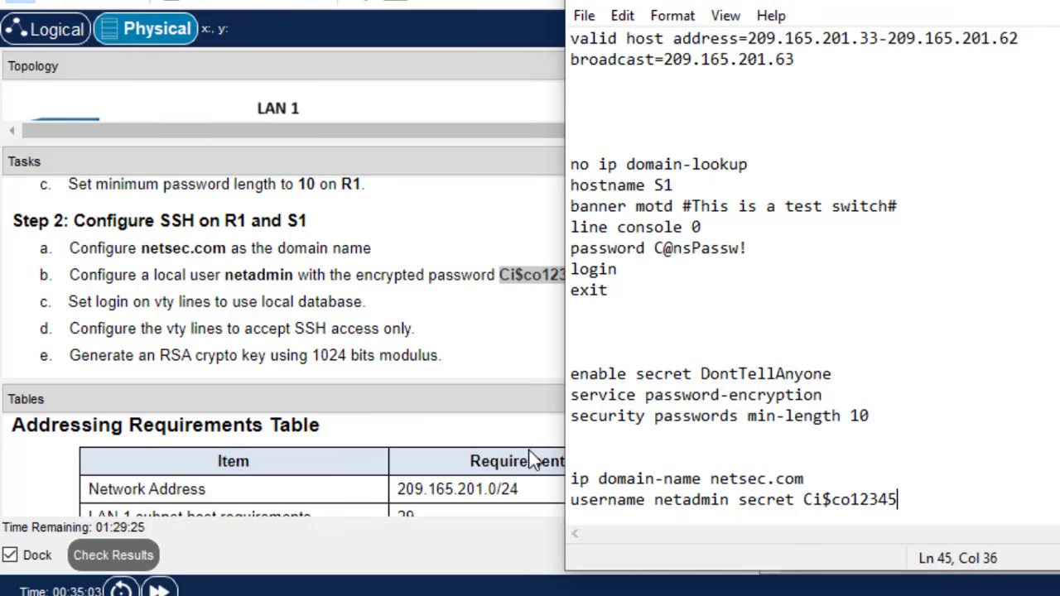
# - Add line vty 0 15 with login local, transport input ssh, and exit
pyautogui.press('Return')
pyautogui.press('Return')
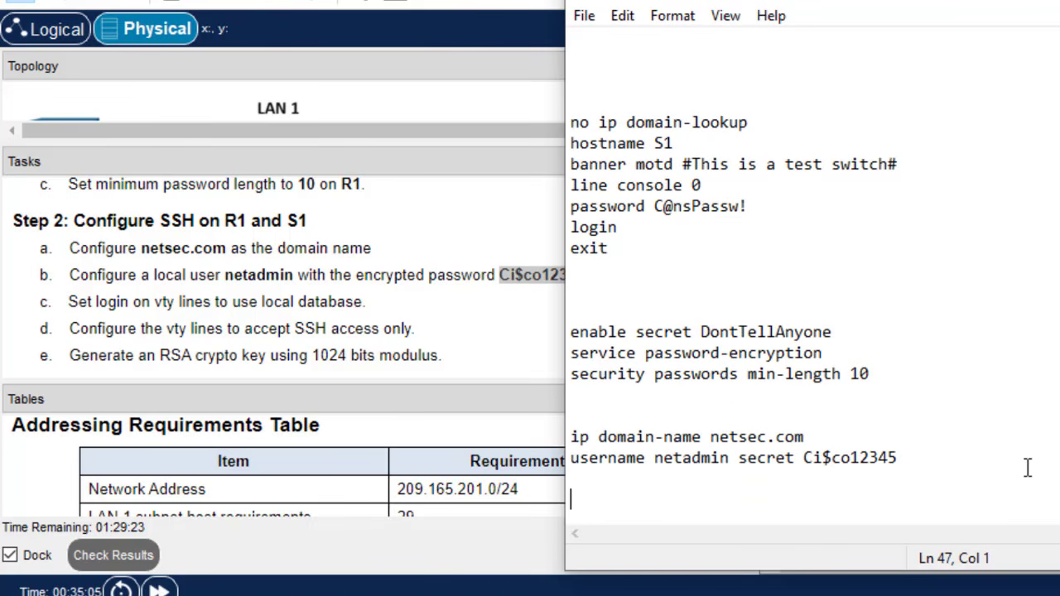
pyautogui.write('line vt')
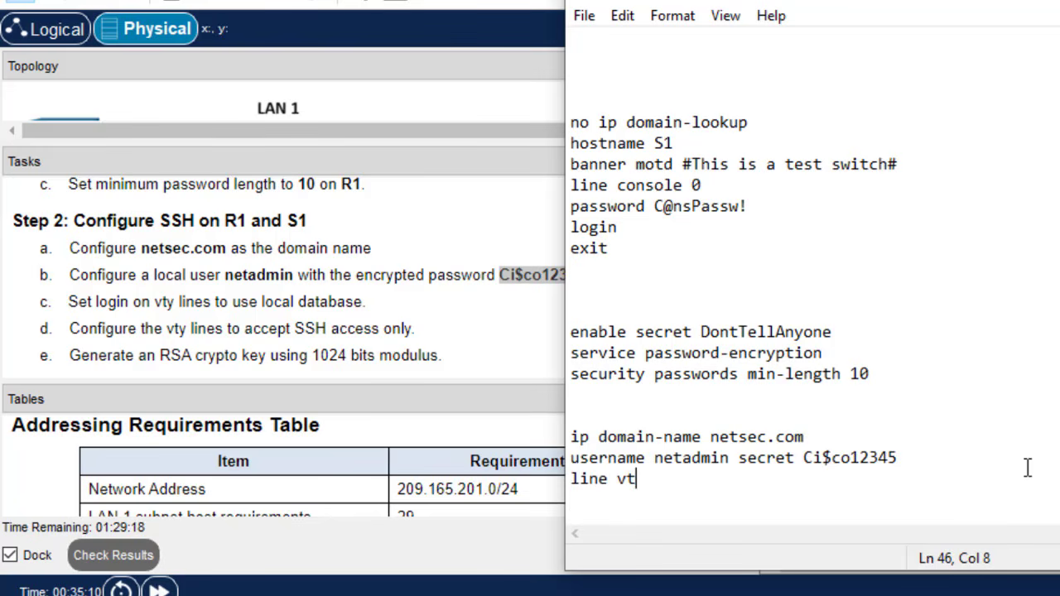
pyautogui.write('y 0 15')
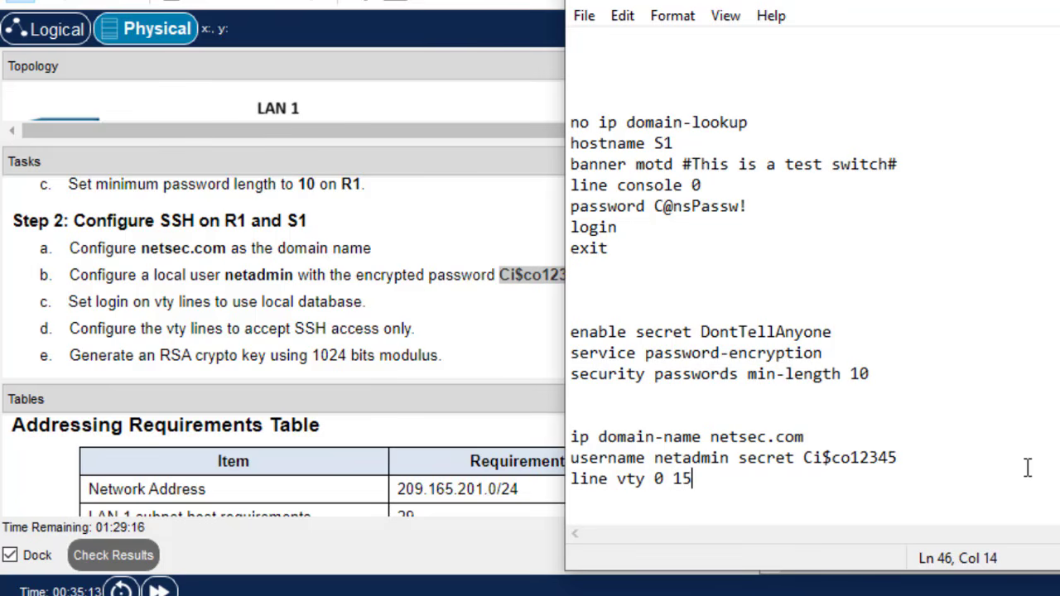
pyautogui.press('Return')
pyautogui.write('login local')
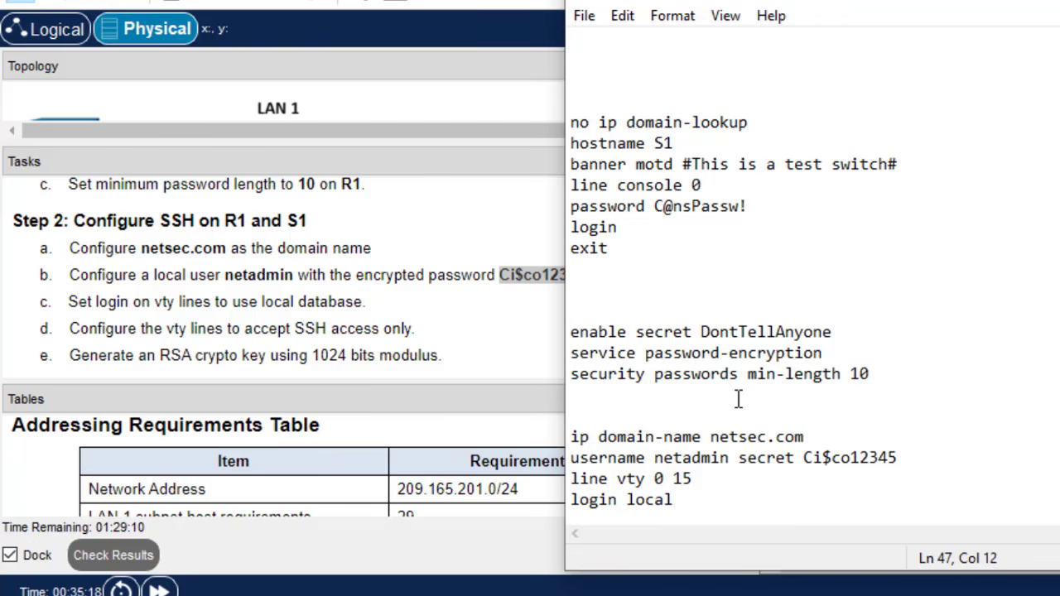
pyautogui.press('Return')
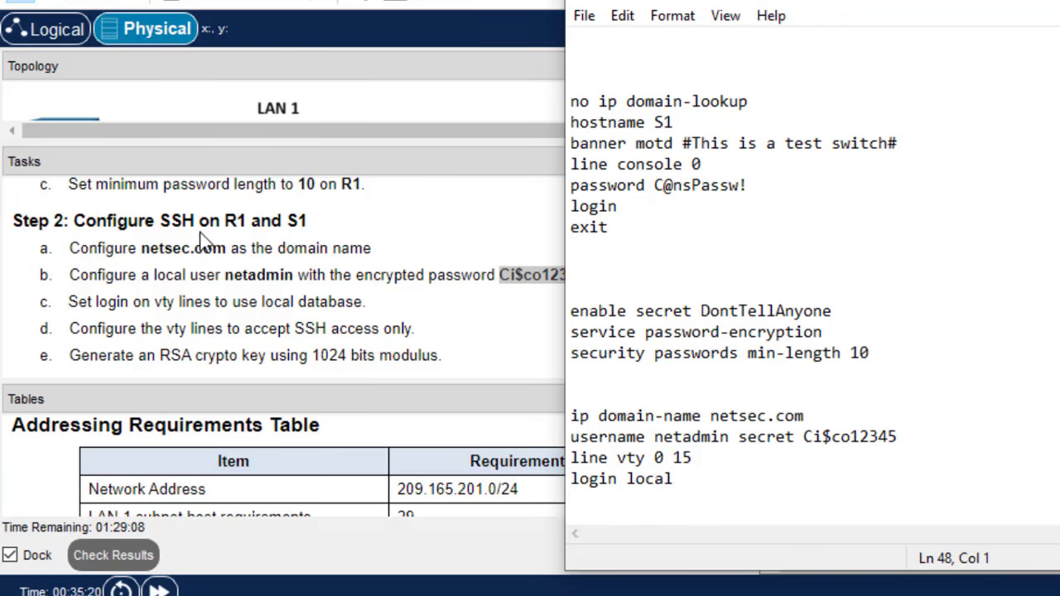
pyautogui.write('tra')
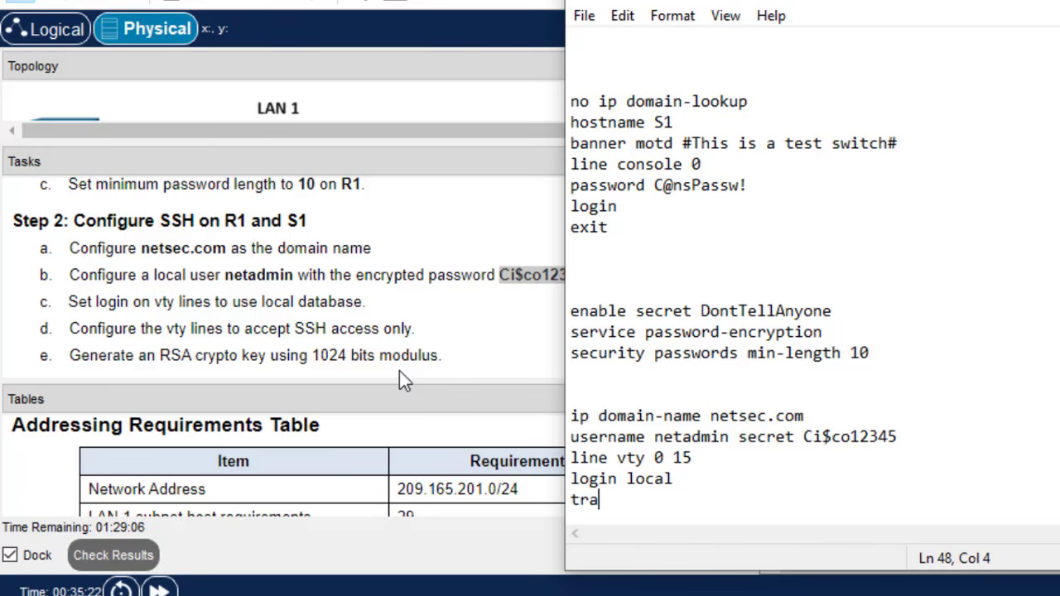
pyautogui.write('nsp')
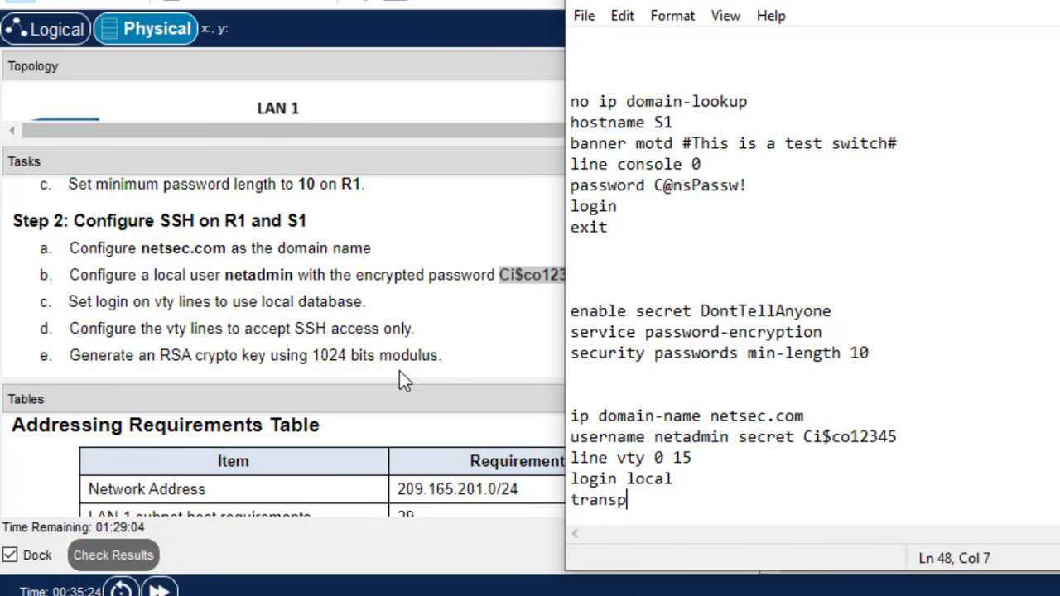
pyautogui.write('ort inp')
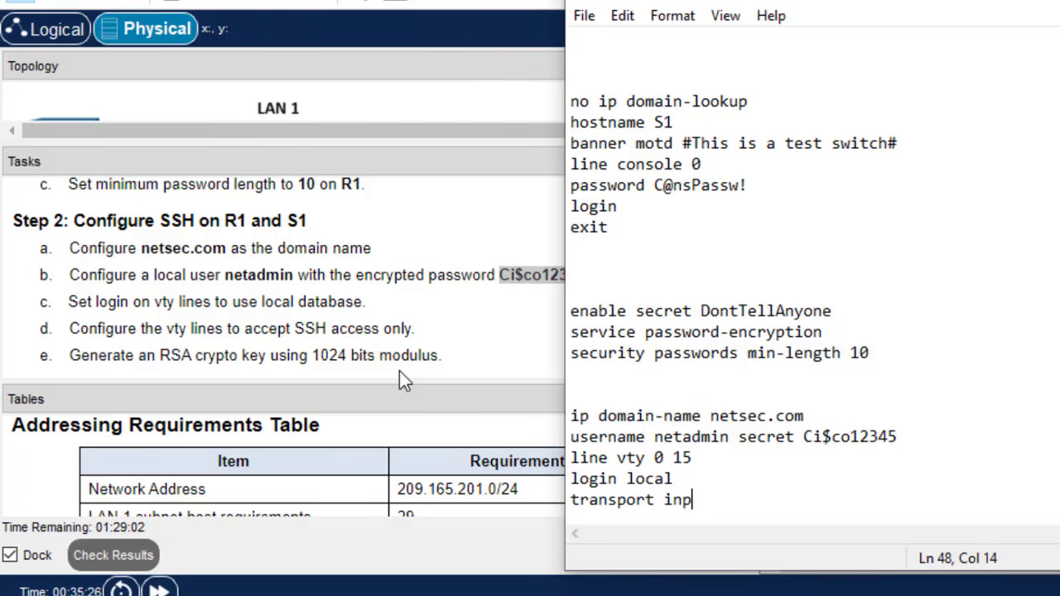
pyautogui.write('ut ssh')
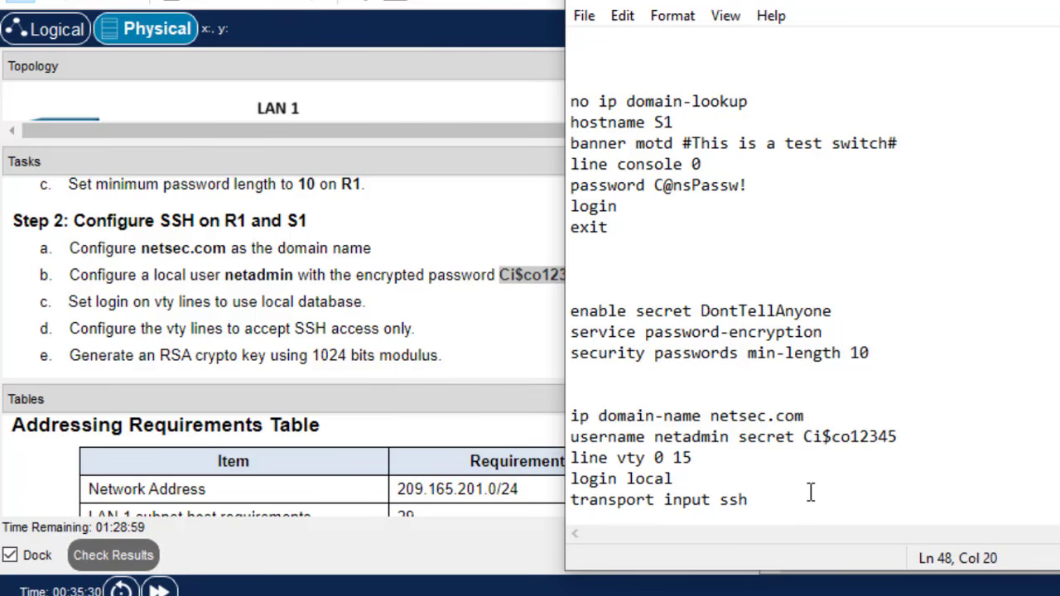
pyautogui.press('Return')
pyautogui.write('exit')
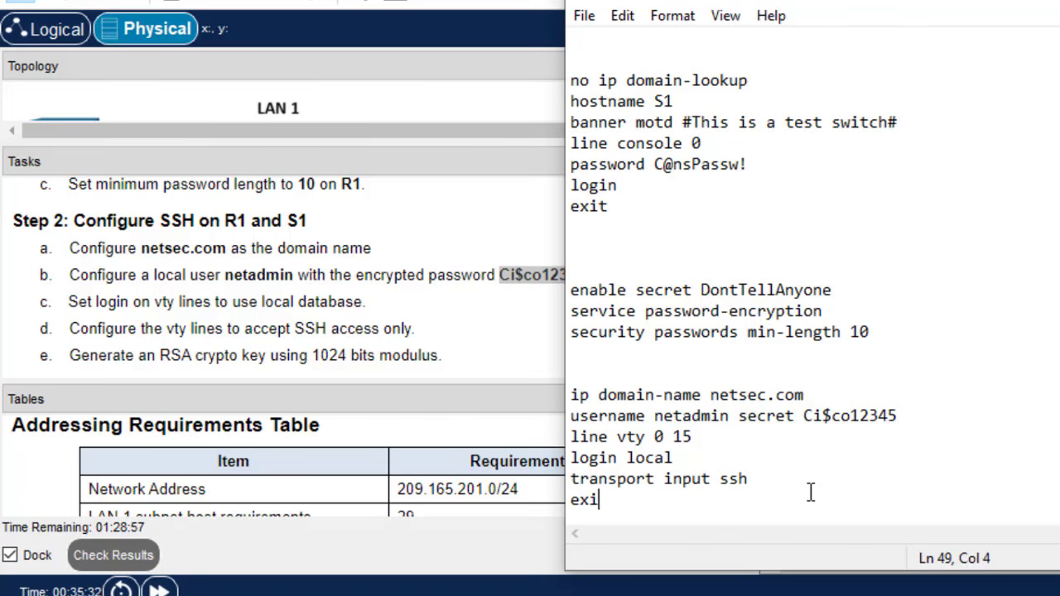
pyautogui.press('Return')
pyautogui.press('Return')
pyautogui.press('Return')
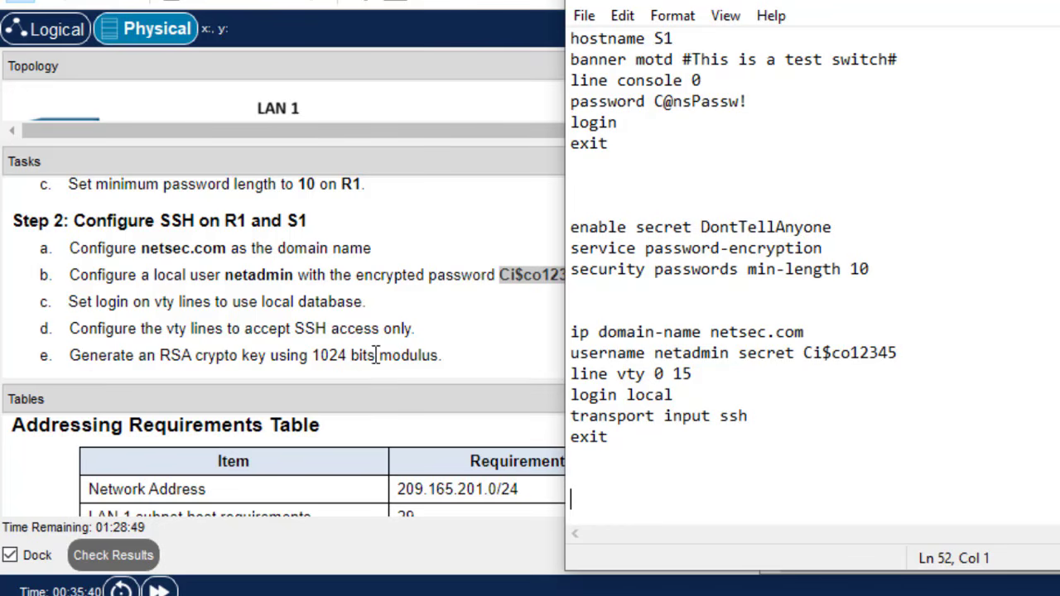
pyautogui.moveTo(347, 355); pyautogui.dragTo(315, 372)
# - Add 'crypto key generate rsa' and select the SSH block from ip domain-name onward
pyautogui.click(351, 296)
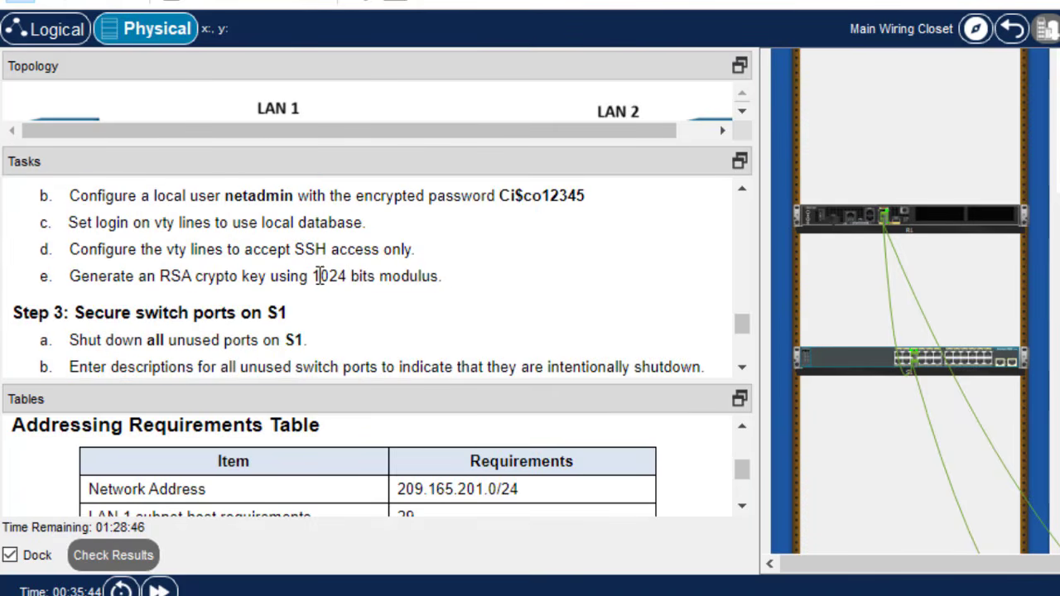
pyautogui.moveTo(317, 276); pyautogui.dragTo(342, 280)
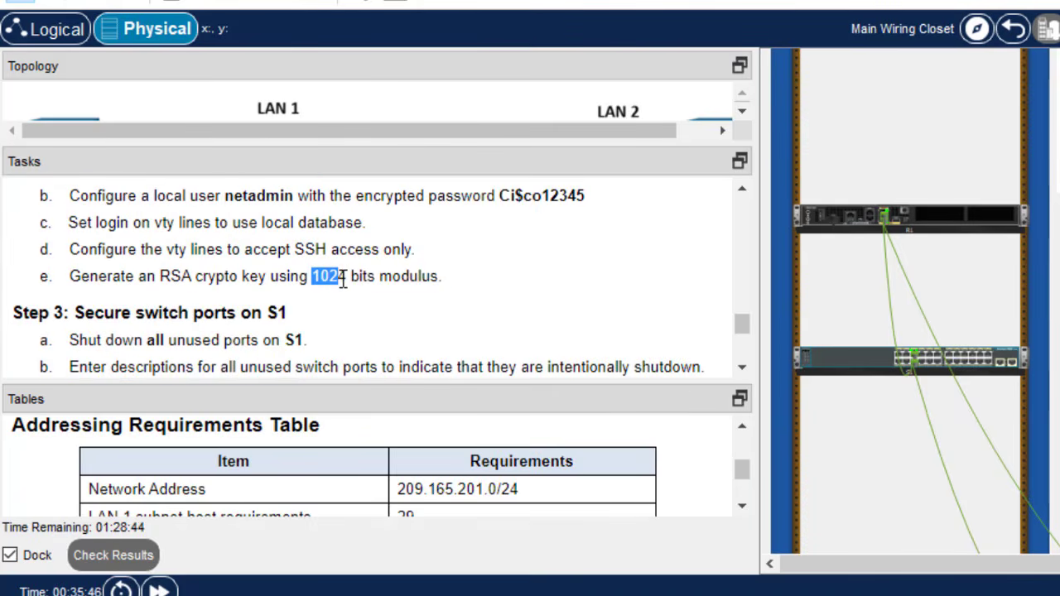
pyautogui.hotkey('alt', 'Tab')
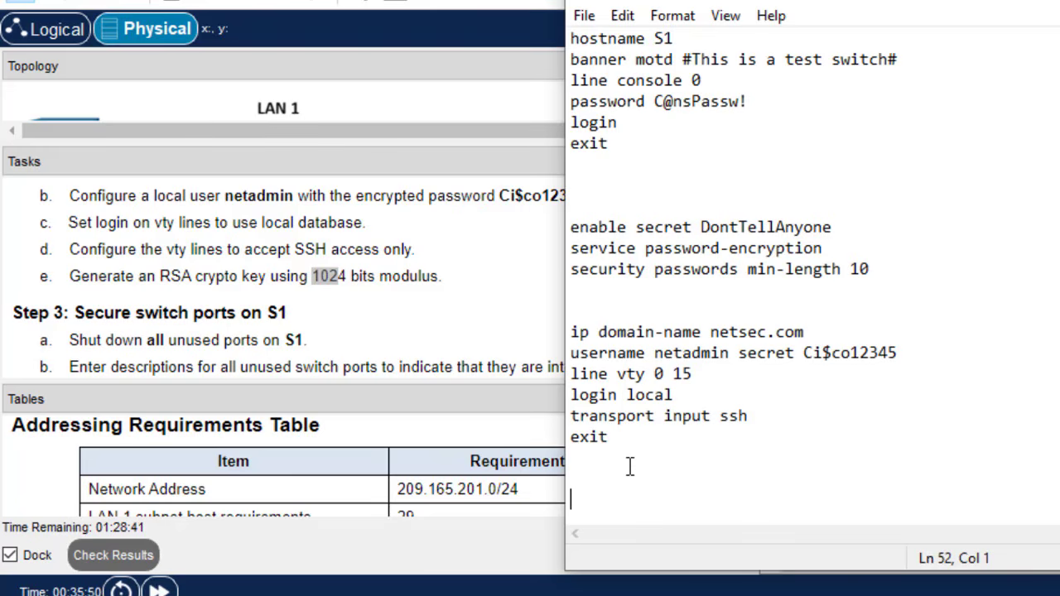
pyautogui.write('crypto key ')
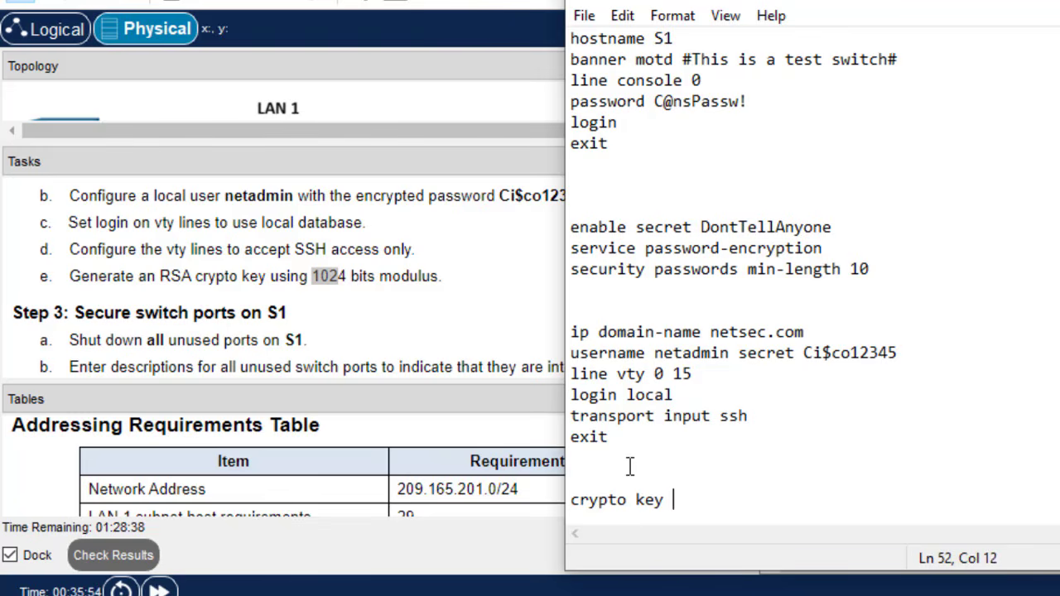
pyautogui.write('generate ')
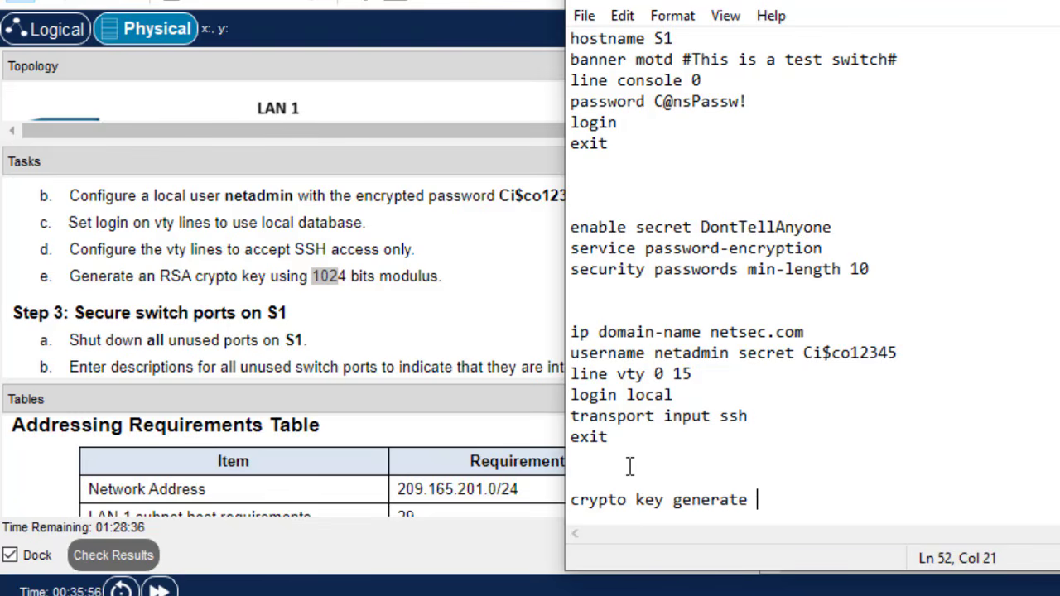
pyautogui.write('rsa')
pyautogui.press('Return')
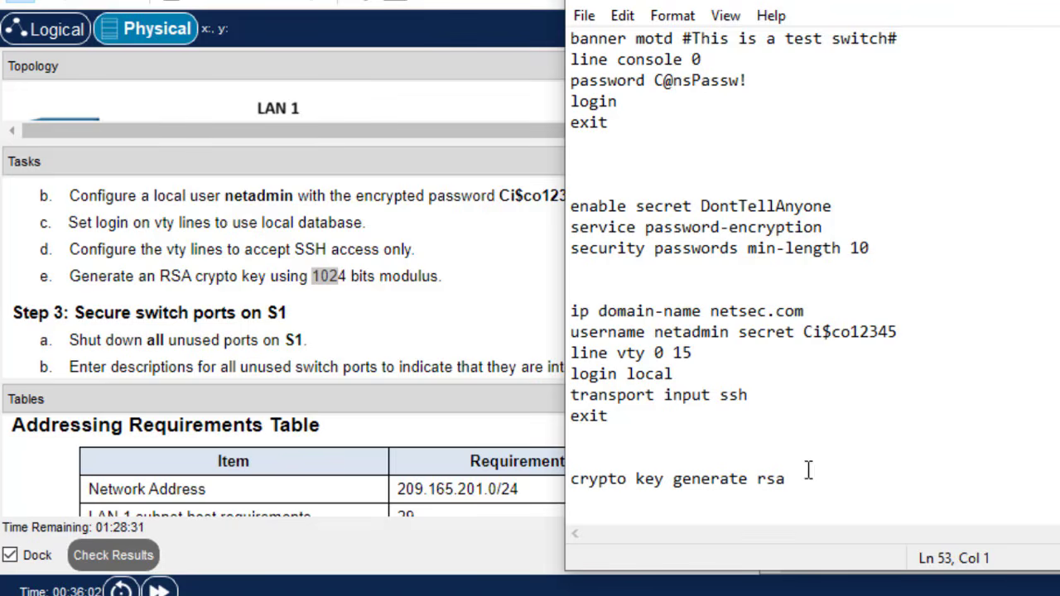
pyautogui.moveTo(786, 479); pyautogui.dragTo(546, 309)
pyautogui.hotkey('ctrl', 'c')
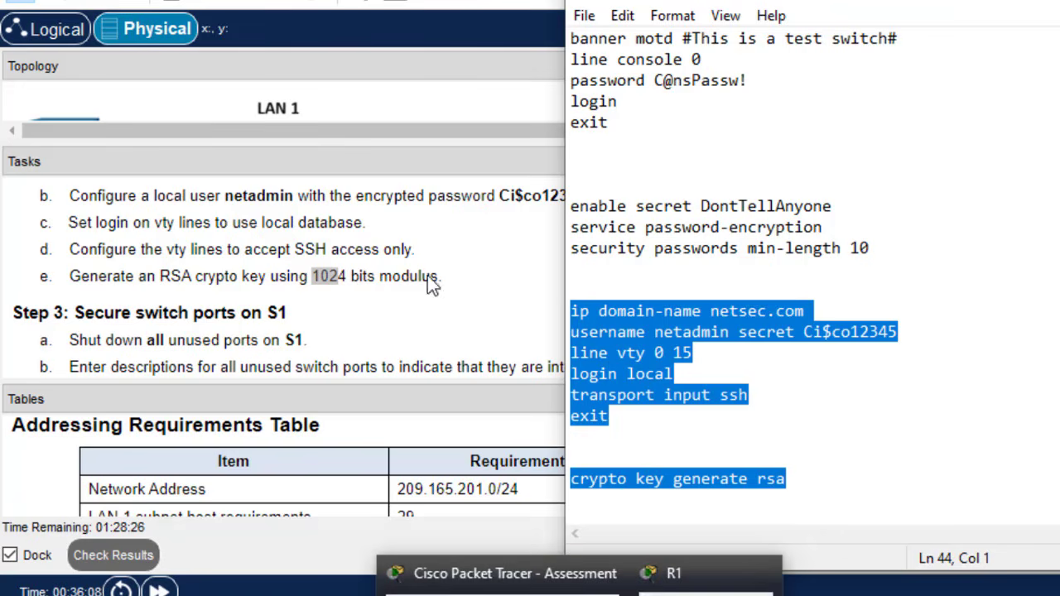
# - Paste the SSH commands into R1's command line and check each pasted line
pyautogui.click(442, 135)
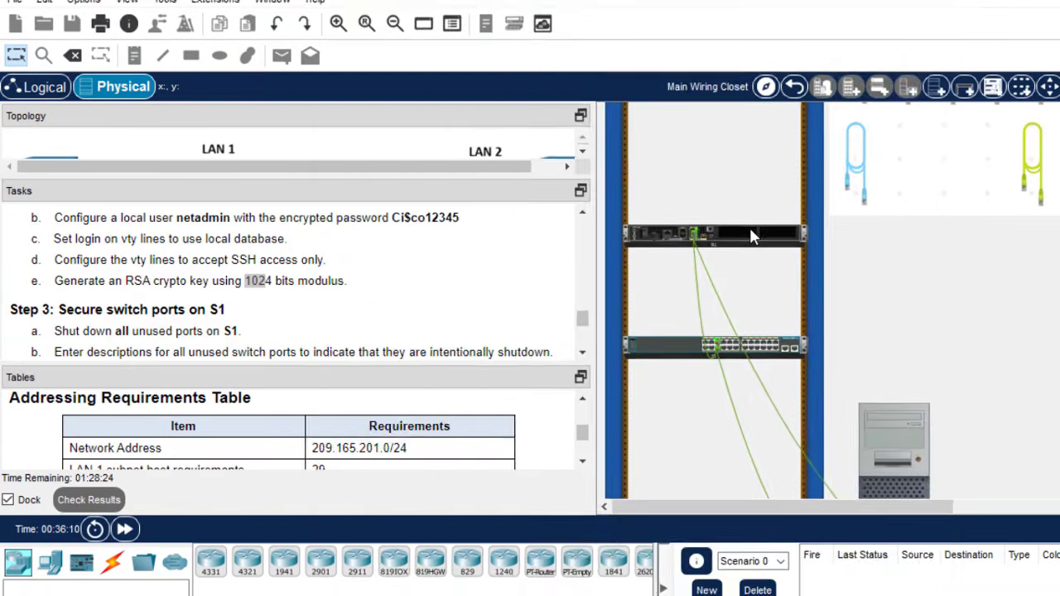
pyautogui.click(952, 216)
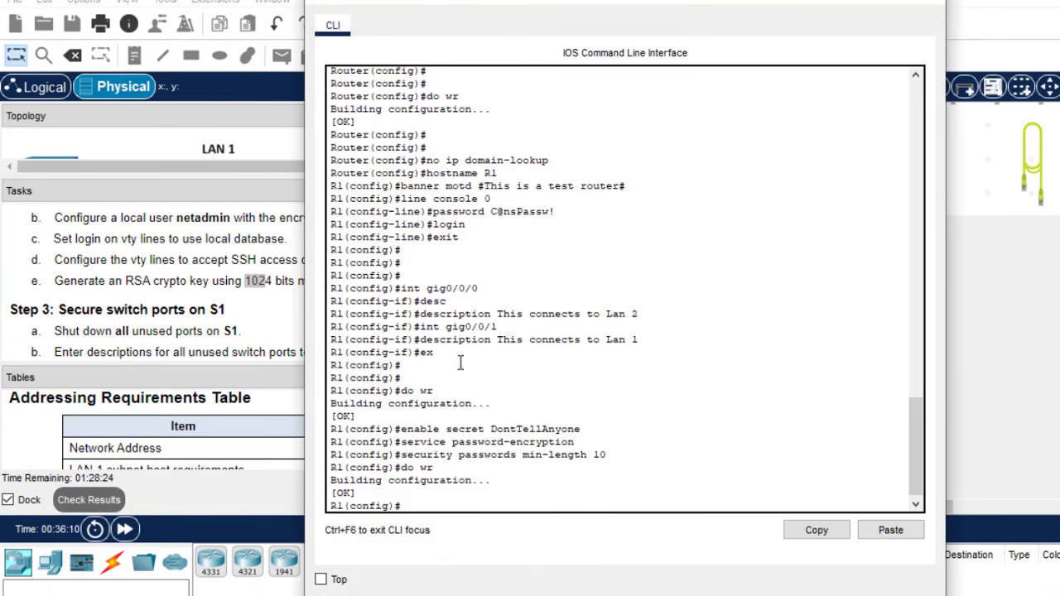
pyautogui.click(890, 530)
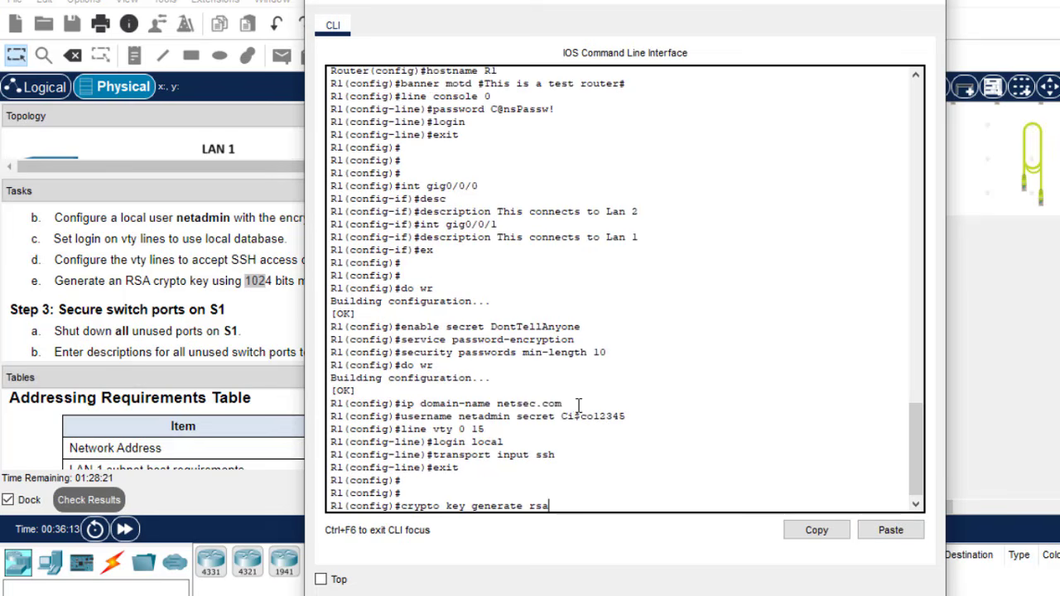
pyautogui.moveTo(563, 404); pyautogui.dragTo(428, 406)
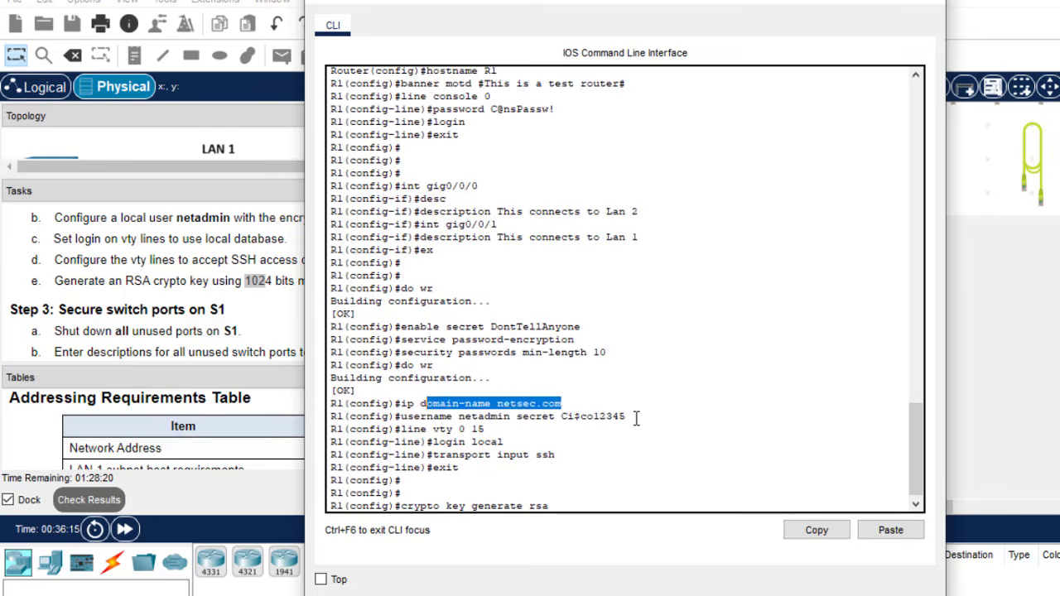
pyautogui.moveTo(642, 419); pyautogui.dragTo(413, 433)
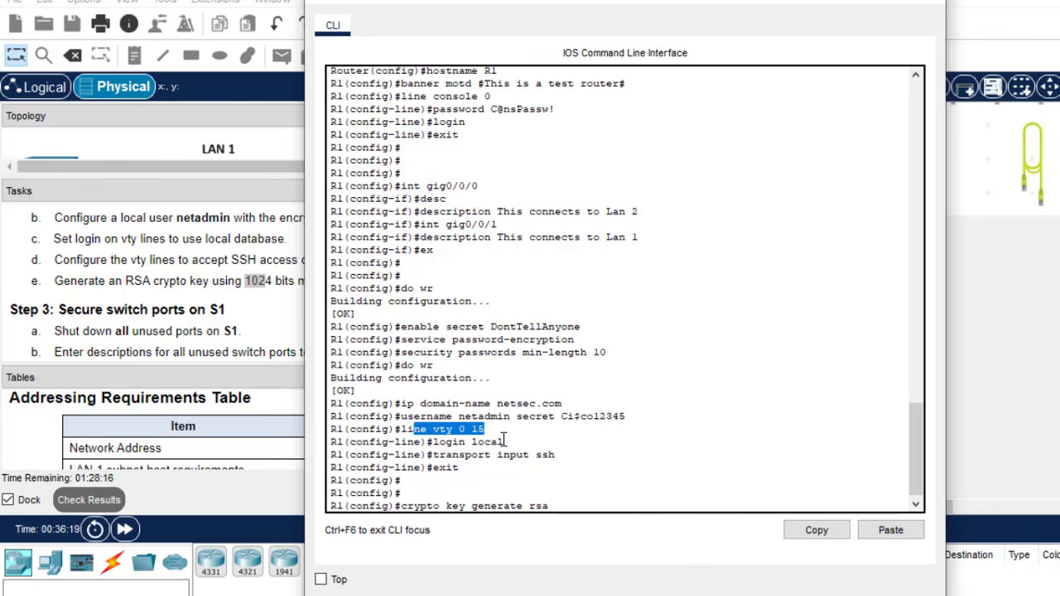
pyautogui.moveTo(506, 442); pyautogui.dragTo(442, 442)
pyautogui.moveTo(565, 460); pyautogui.dragTo(455, 466)
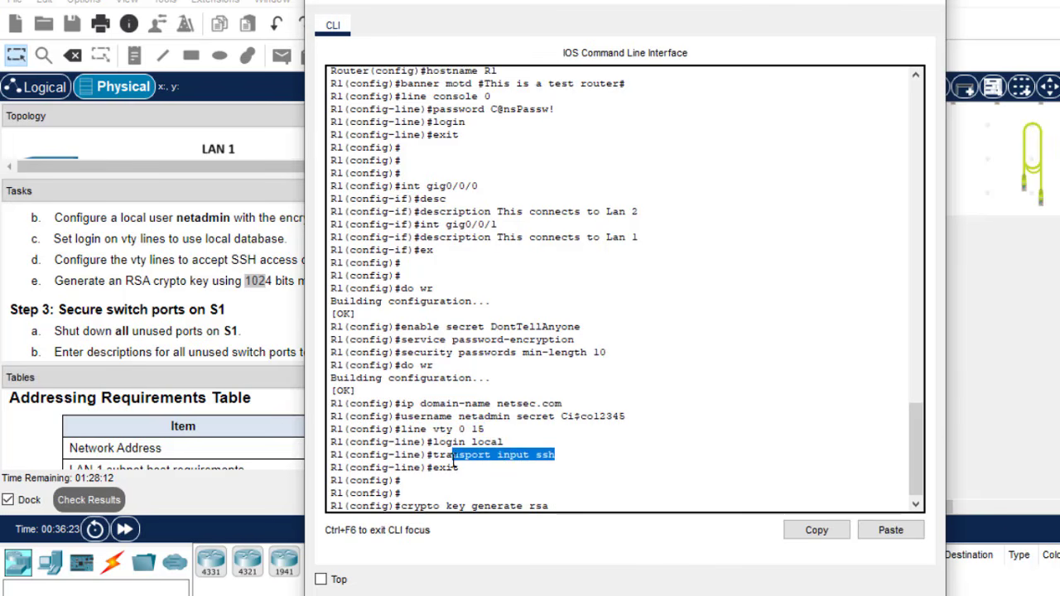
pyautogui.click(566, 502)
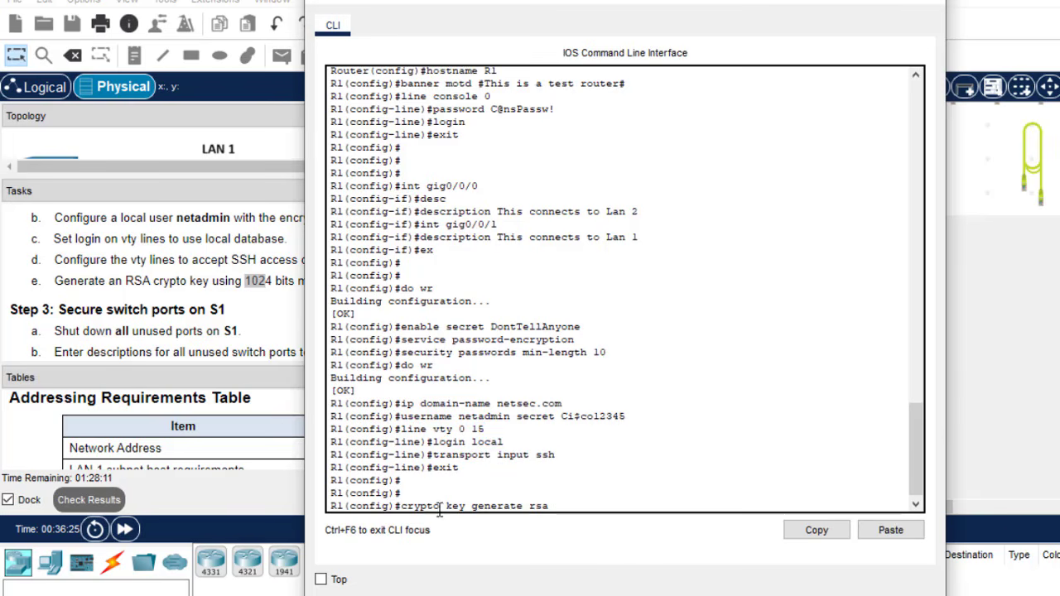
# - Generate R1's RSA keys with a 1024-bit modulus and leave its console
pyautogui.press('Return')
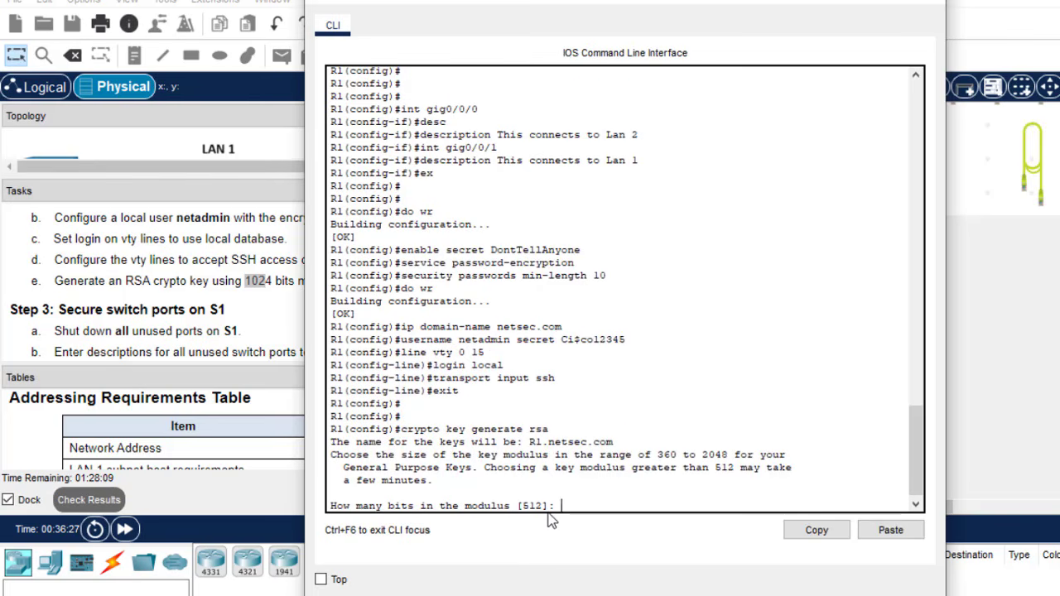
pyautogui.write('1024')
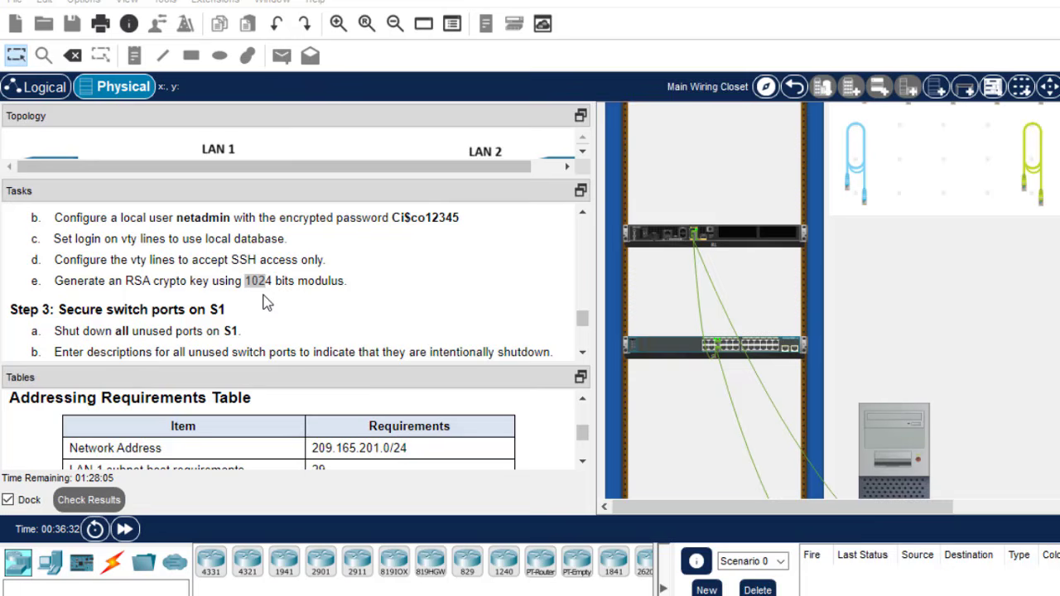
pyautogui.click(266, 302)
pyautogui.doubleClick(261, 282)
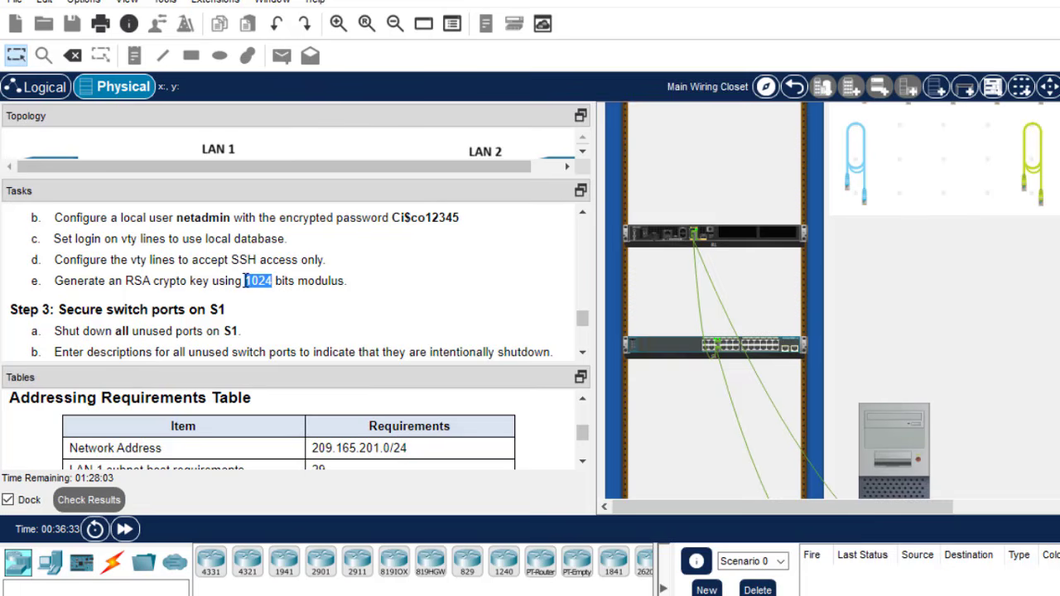
pyautogui.click(740, 241)
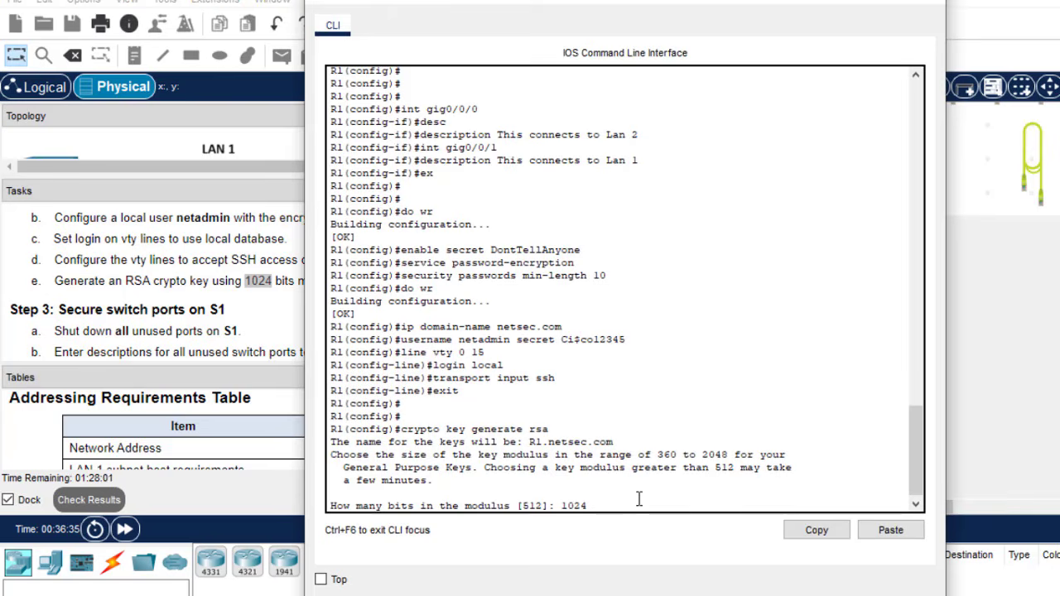
pyautogui.press('Return')
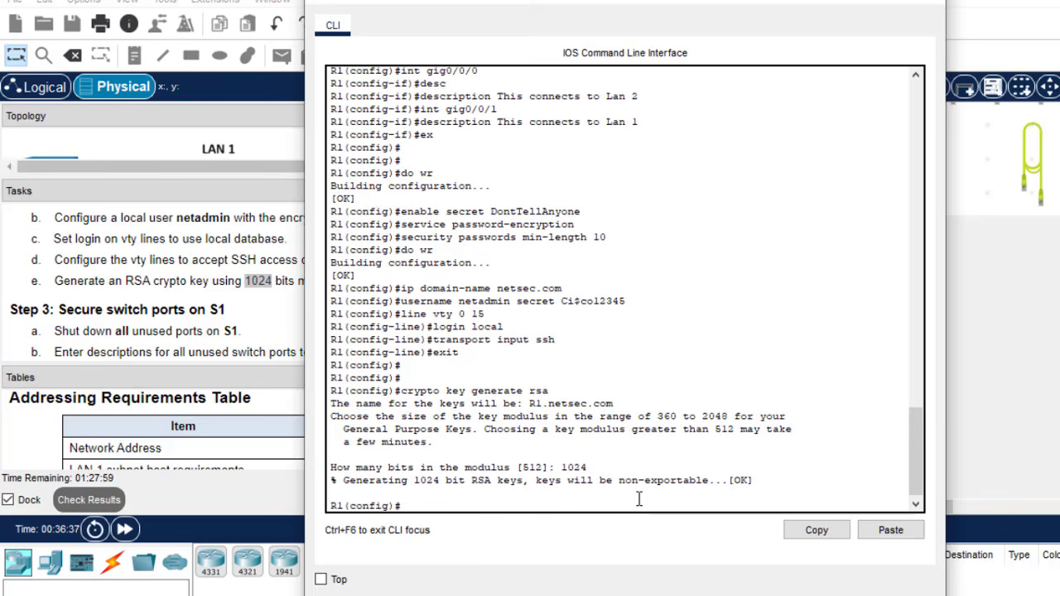
pyautogui.click(193, 282)
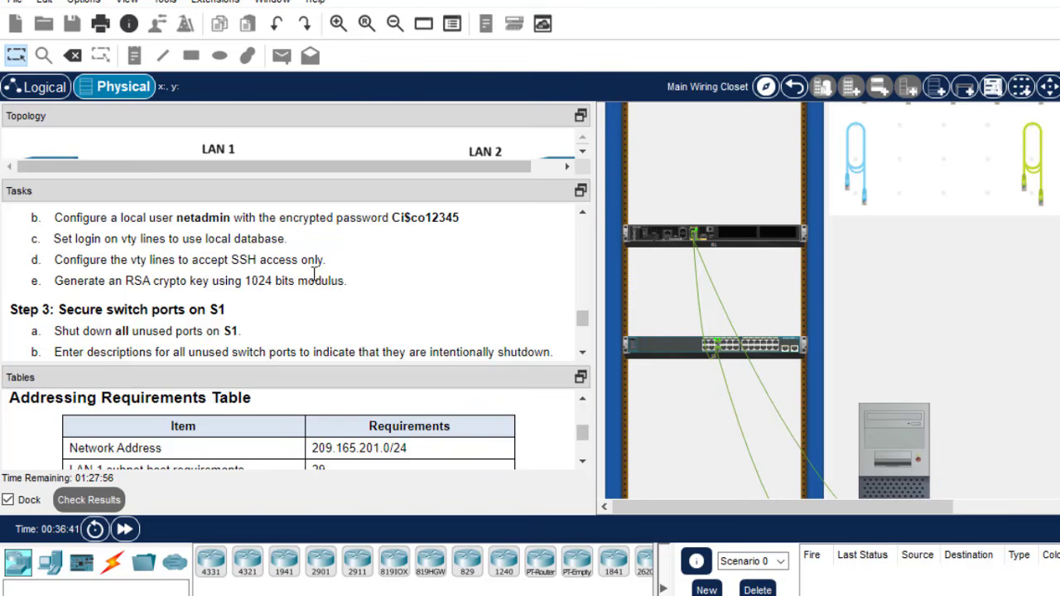
# - Paste the SSH commands into S1, generate 1024-bit RSA keys, and save its configuration
pyautogui.click(637, 595)
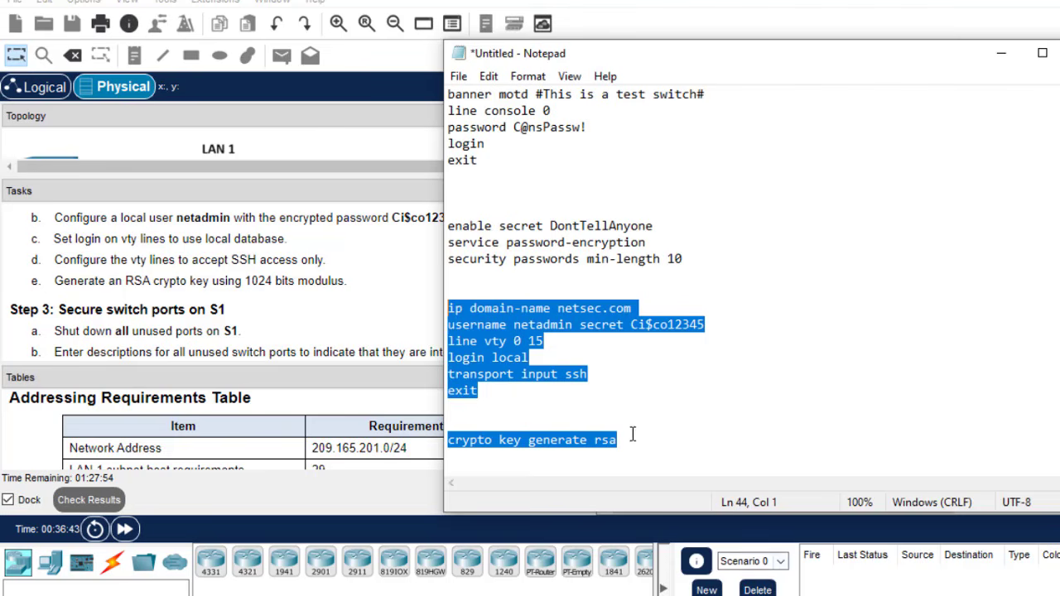
pyautogui.click(375, 339)
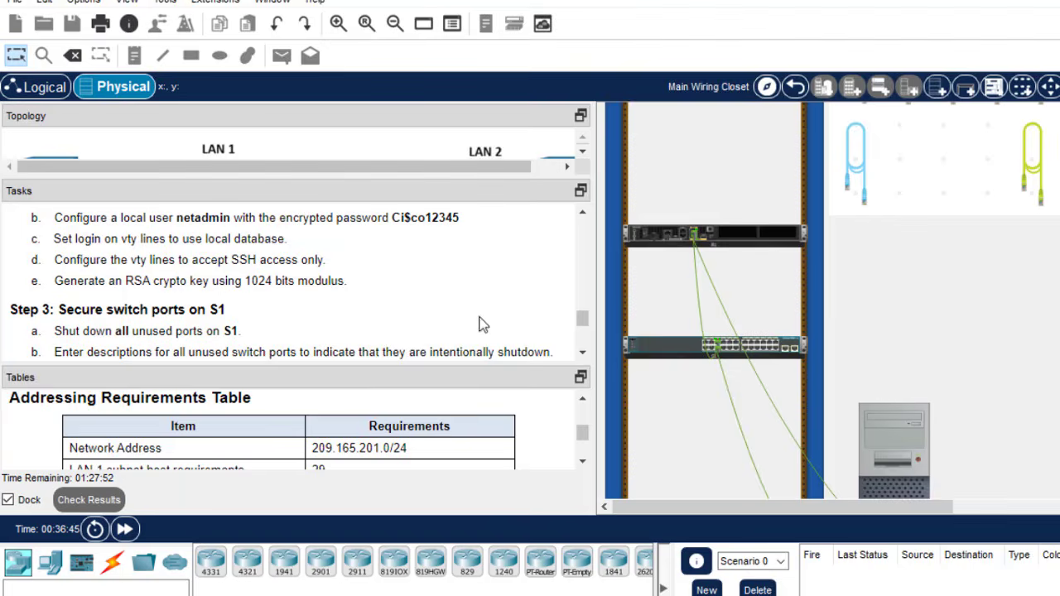
pyautogui.click(770, 348)
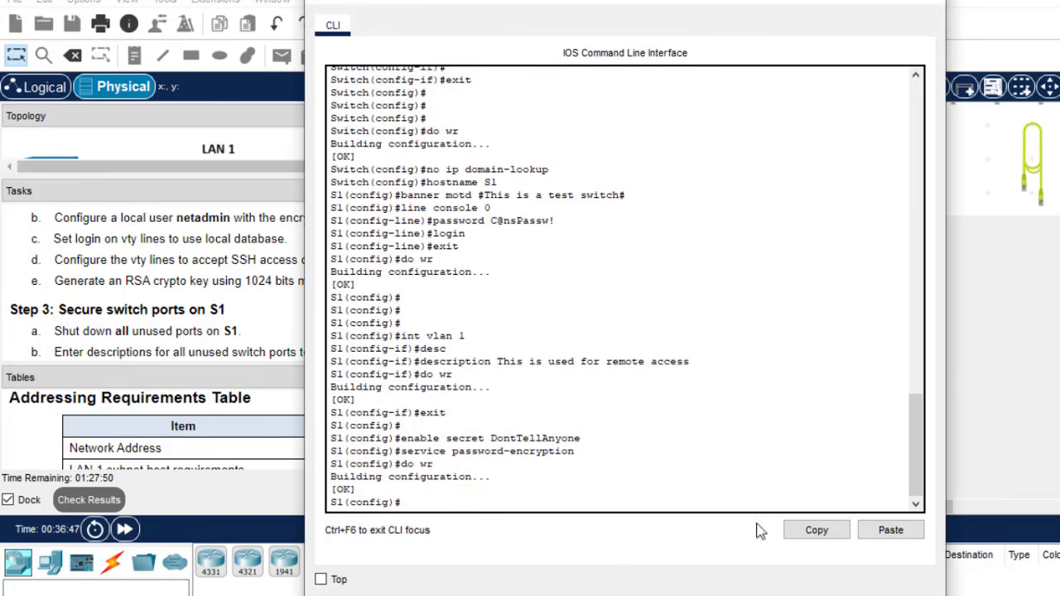
pyautogui.click(891, 530)
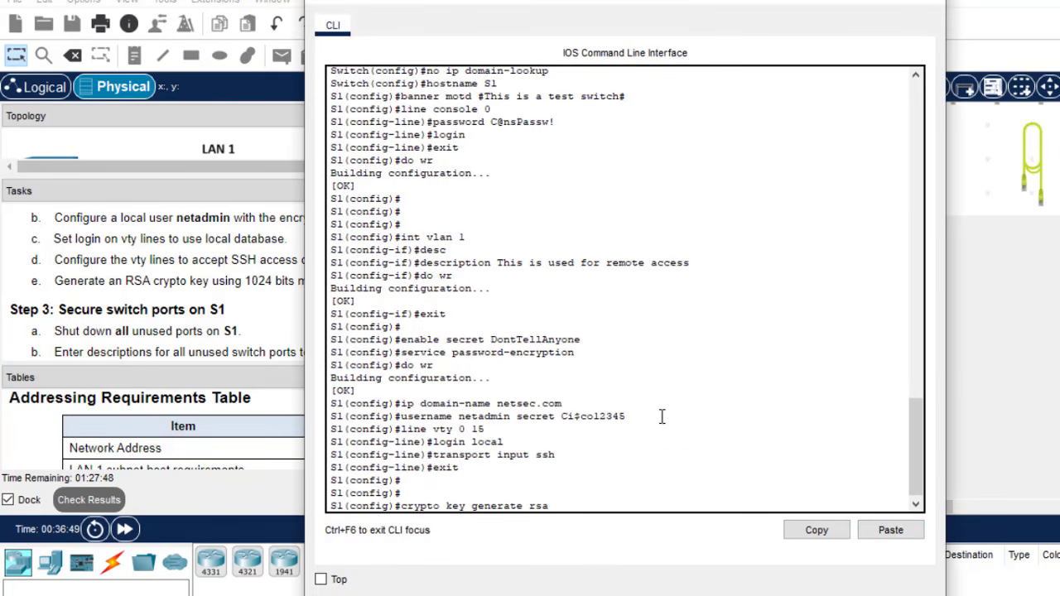
pyautogui.write('102')
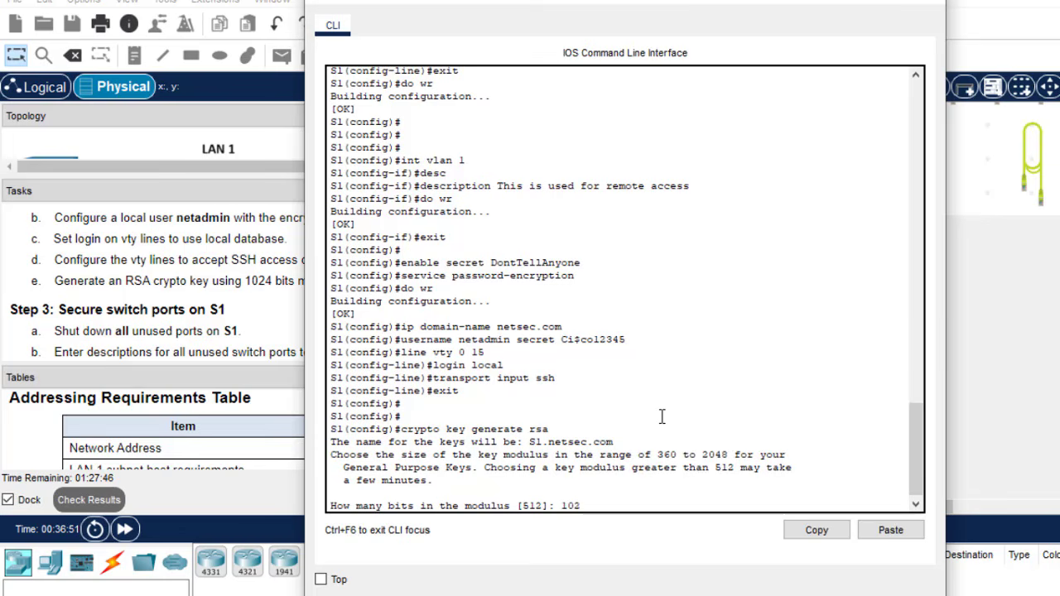
pyautogui.write('4')
pyautogui.press('Return')
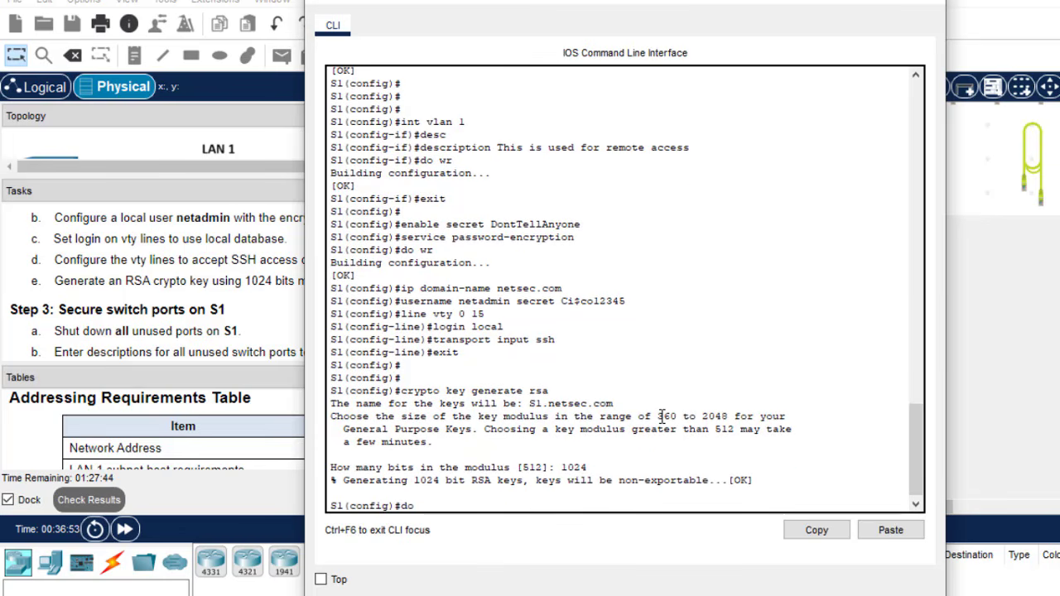
pyautogui.press('Return')
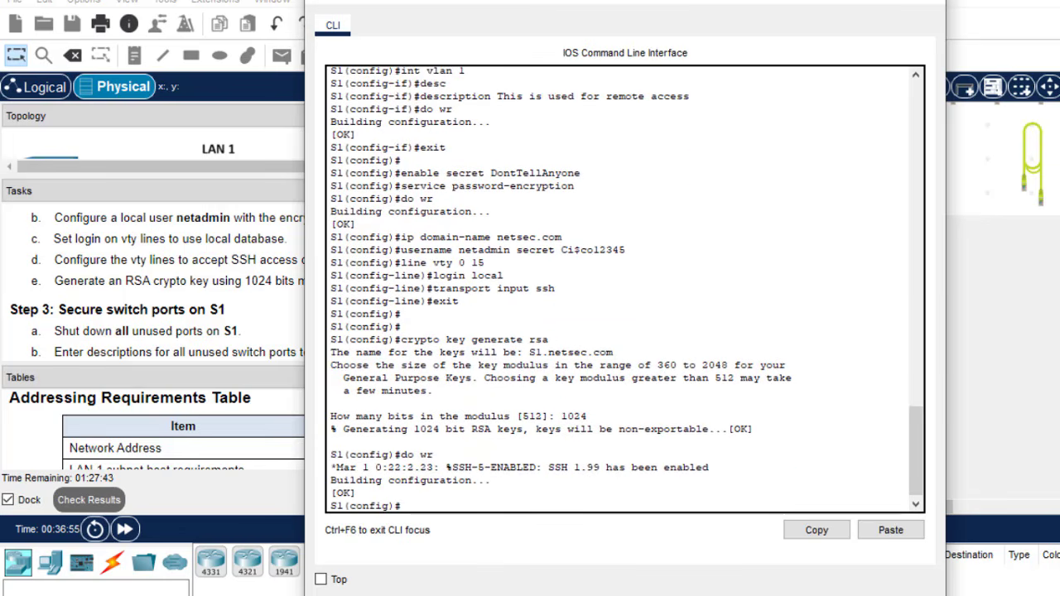
pyautogui.click(924, 4)
# - Save R1's running configuration with do wr and close its command line
pyautogui.click(760, 242)
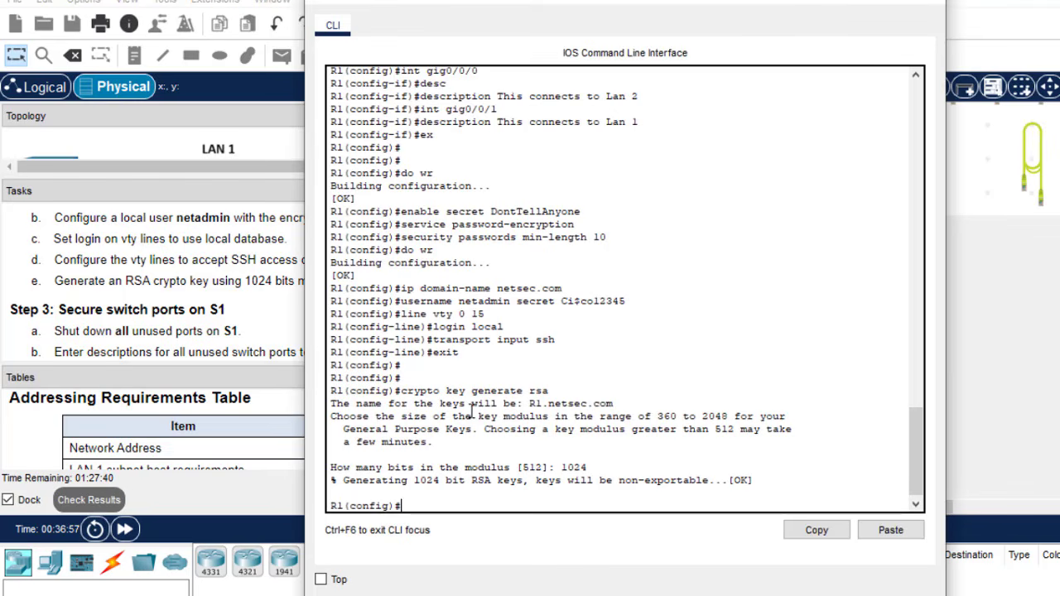
pyautogui.write('do bwr')
pyautogui.press('BackSpace')
pyautogui.press('BackSpace')
pyautogui.press('BackSpace')
pyautogui.write('wr')
pyautogui.press('Return')
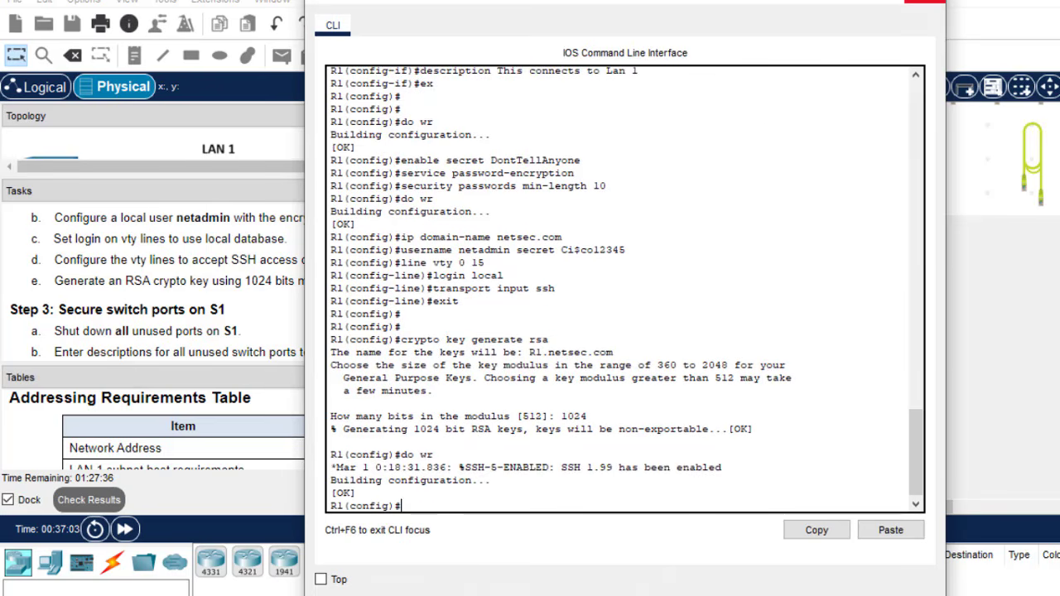
pyautogui.click(925, 2)
pyautogui.click(584, 354)
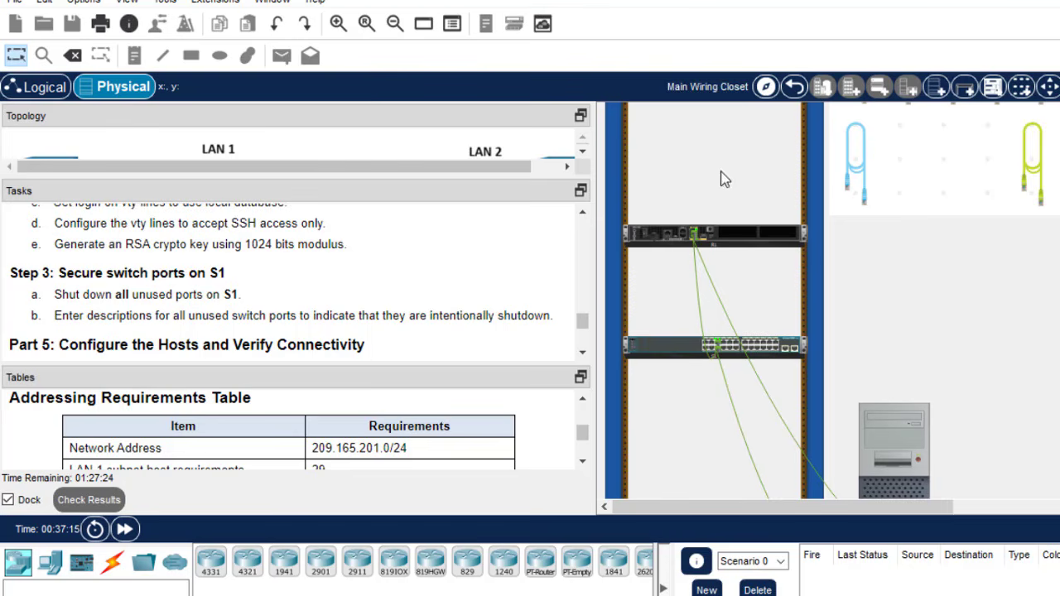
# - Enlarge the topology panel and select S1's interface range Fa0/1–4
pyautogui.click(770, 351)
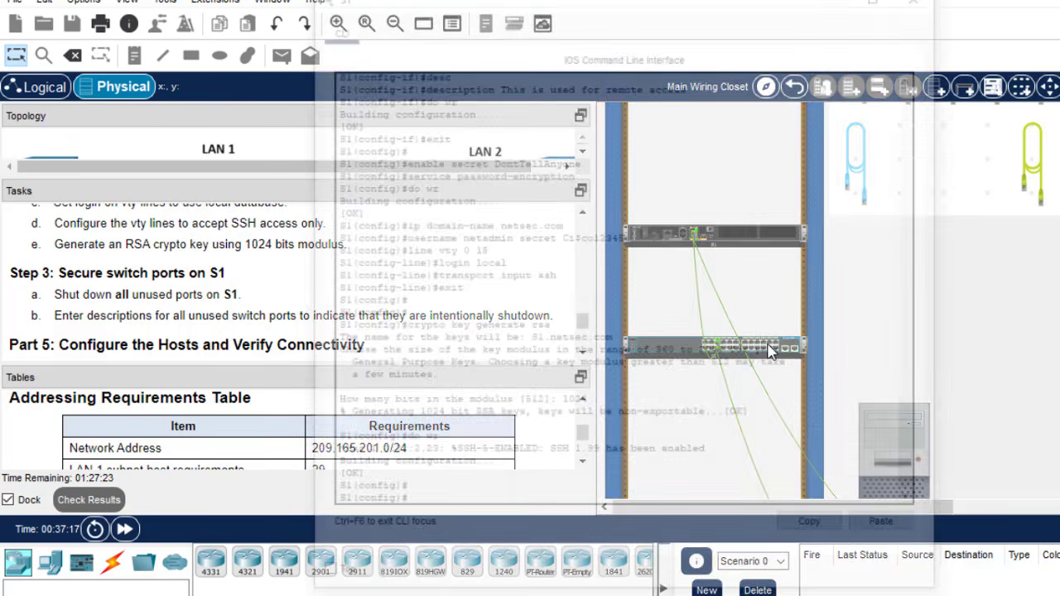
pyautogui.click(929, 5)
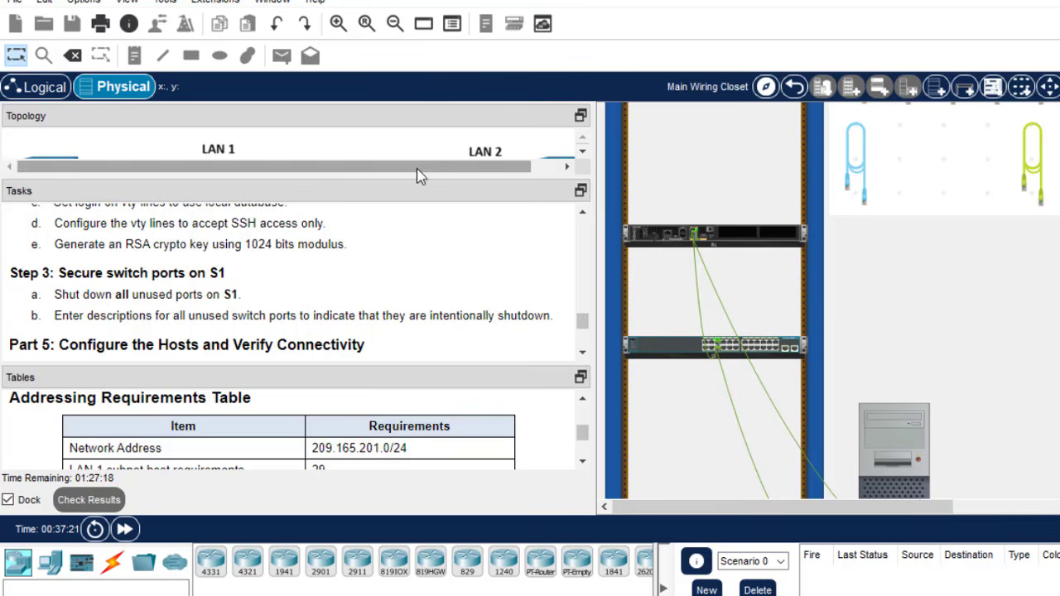
pyautogui.moveTo(414, 176); pyautogui.dragTo(415, 323)
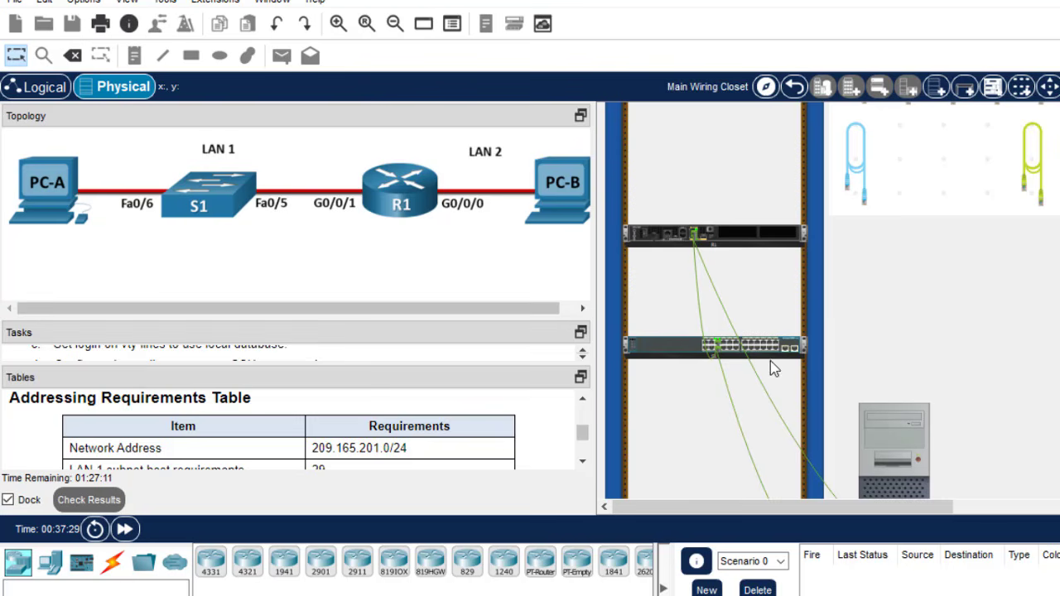
pyautogui.click(764, 350)
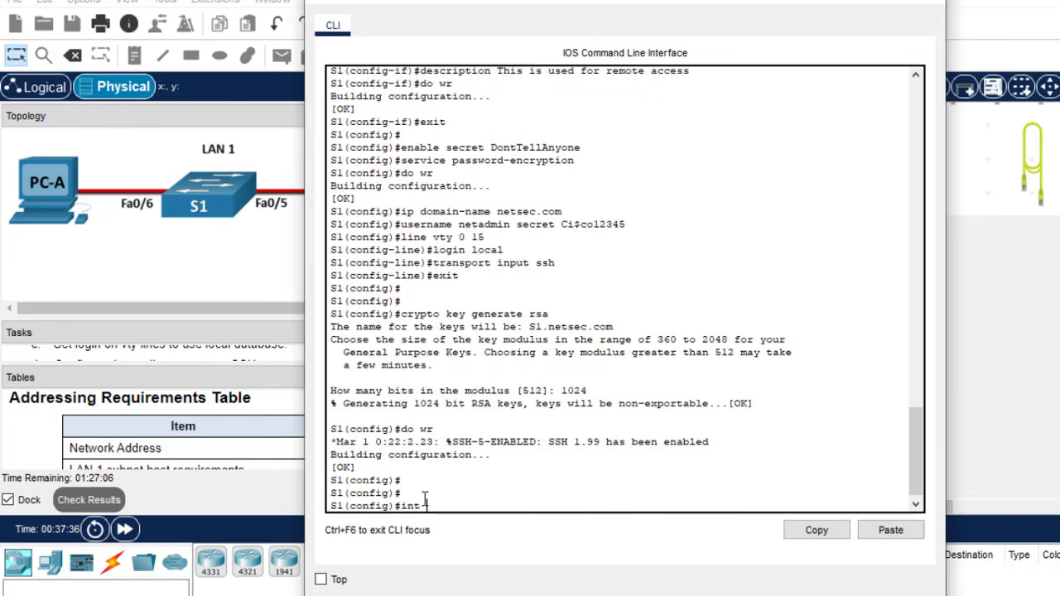
pyautogui.write('int range fa0/1-4')
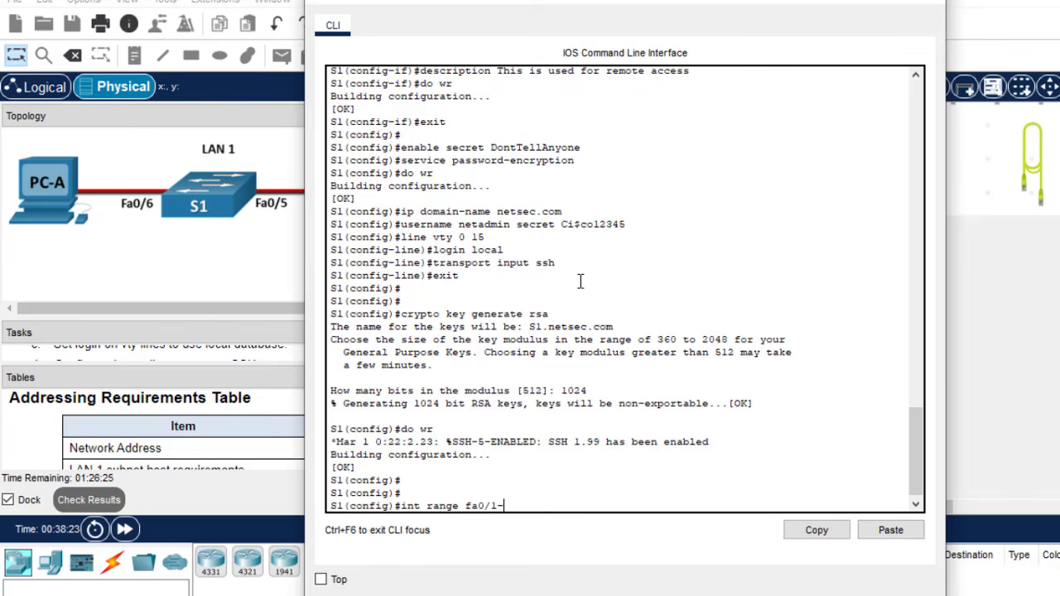
pyautogui.press('Return')
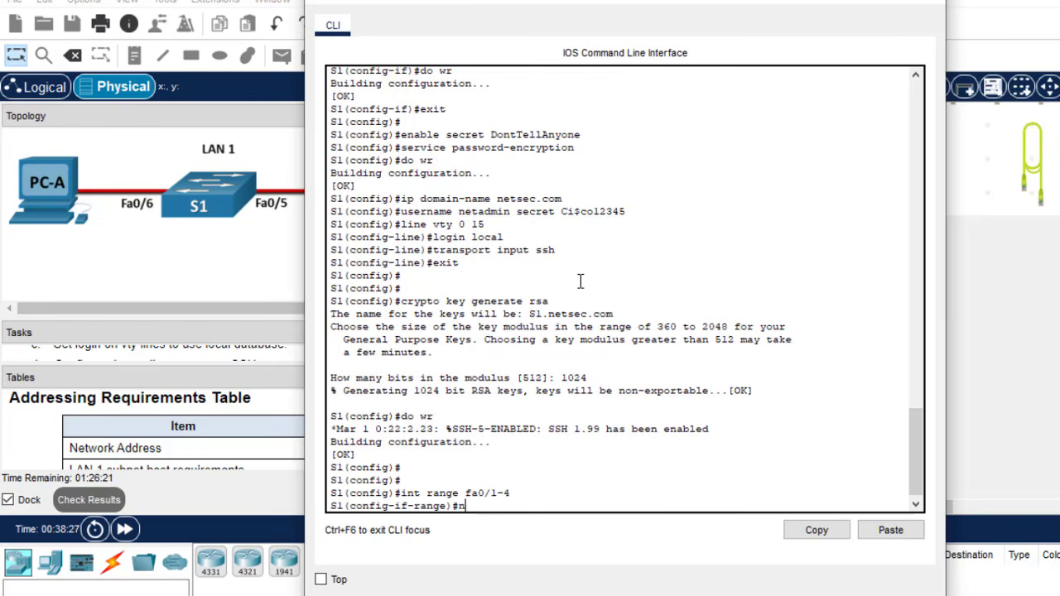
# - Describe the ports as 'These are Unused ports' and copy that description command
pyautogui.write('desc')
pyautogui.press('Tab')
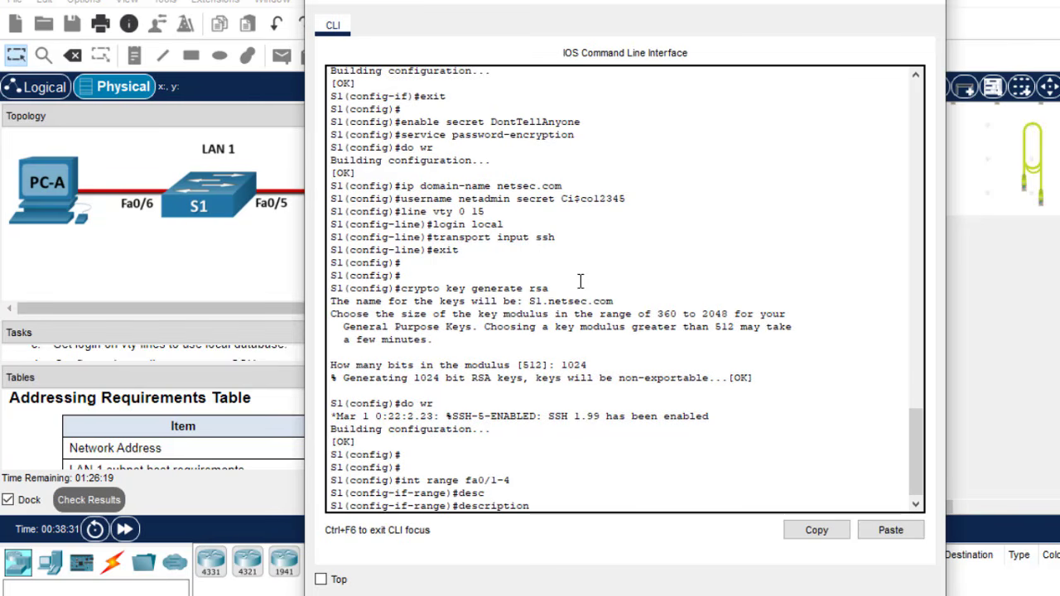
pyautogui.write('Thi')
pyautogui.press('BackSpace')
pyautogui.write('ese are Unused')
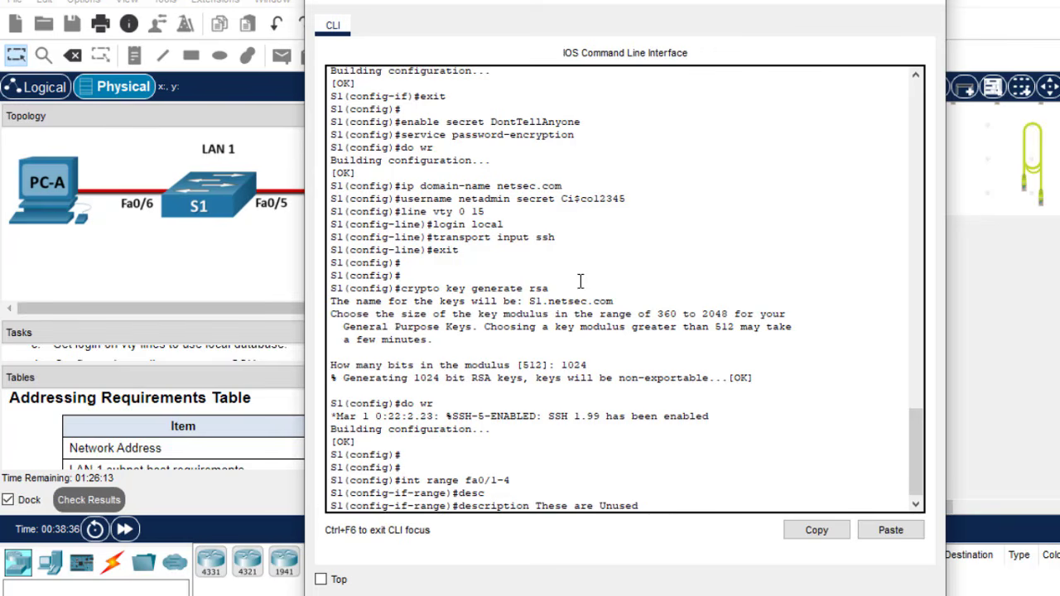
pyautogui.write(' ports')
pyautogui.moveTo(684, 506); pyautogui.dragTo(461, 510)
pyautogui.click(797, 533)
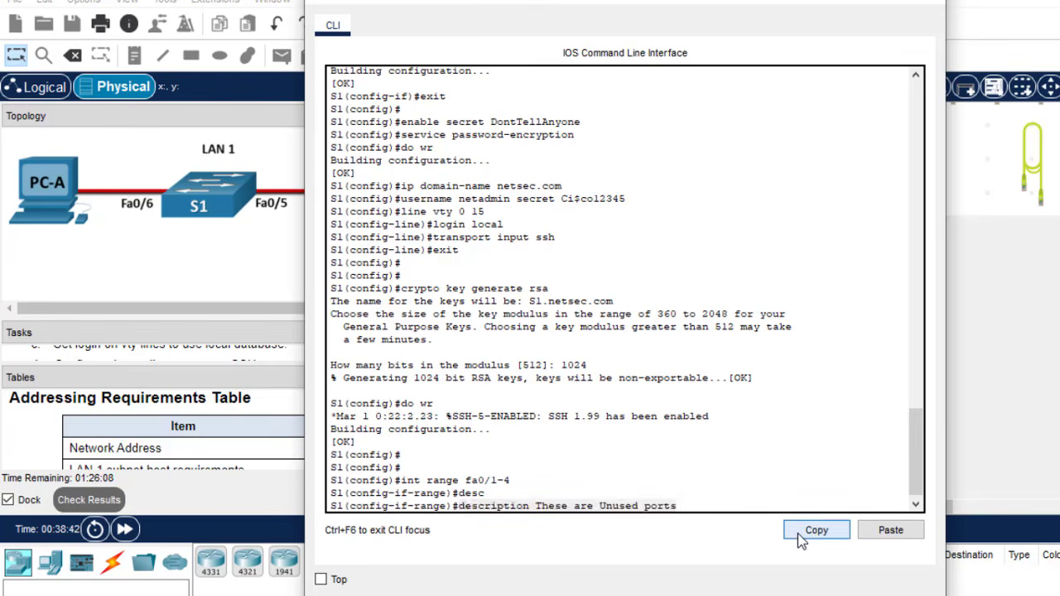
pyautogui.click(694, 505)
pyautogui.press('Return')
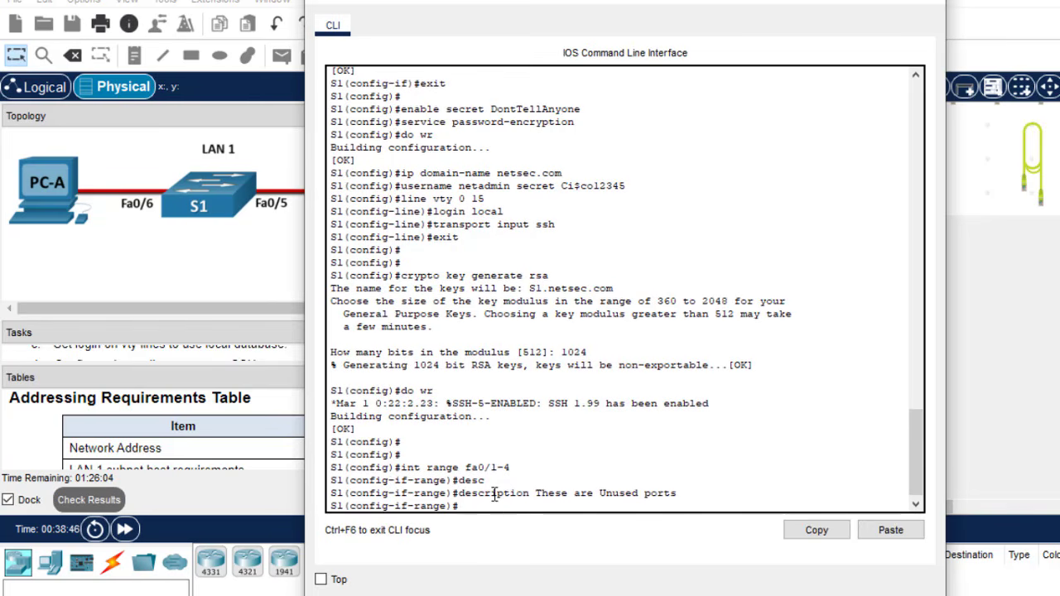
# - Shut down Fa0/1–4, exit interface configuration, and recall the interface range command
pyautogui.write('sh')
pyautogui.press('Return')
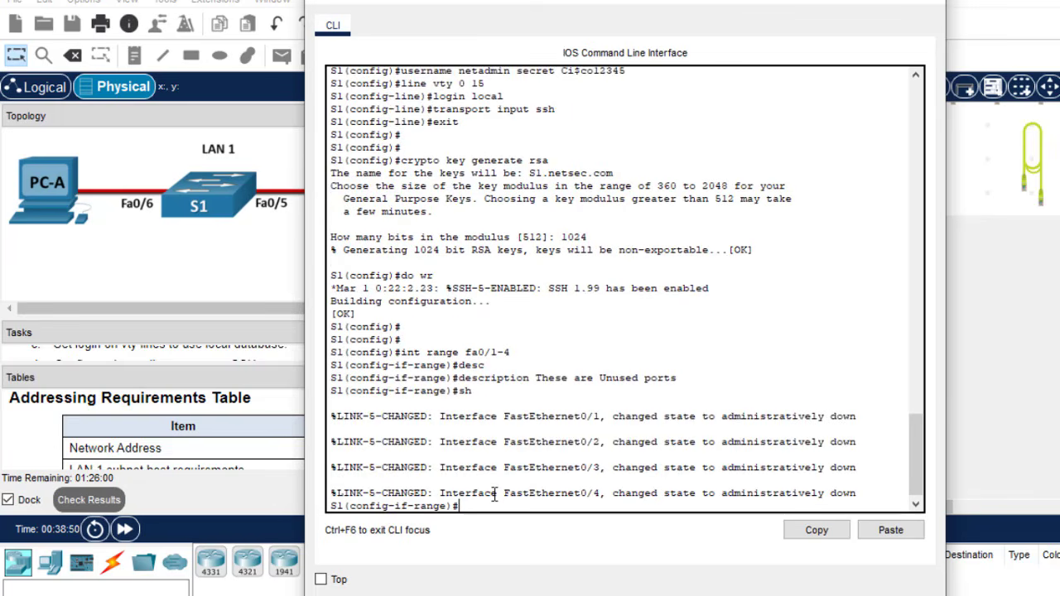
pyautogui.write('ex')
pyautogui.press('Return')
pyautogui.press('Return')
pyautogui.press('Return')
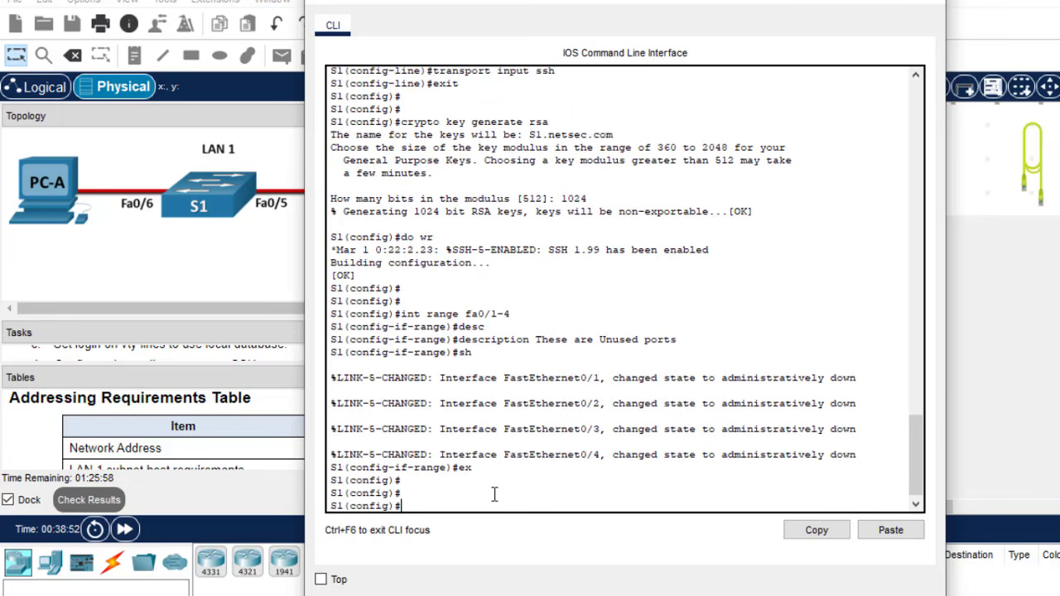
pyautogui.press('Up')
pyautogui.press('Up')
pyautogui.press('Up')
pyautogui.press('Up')
pyautogui.press('Up')
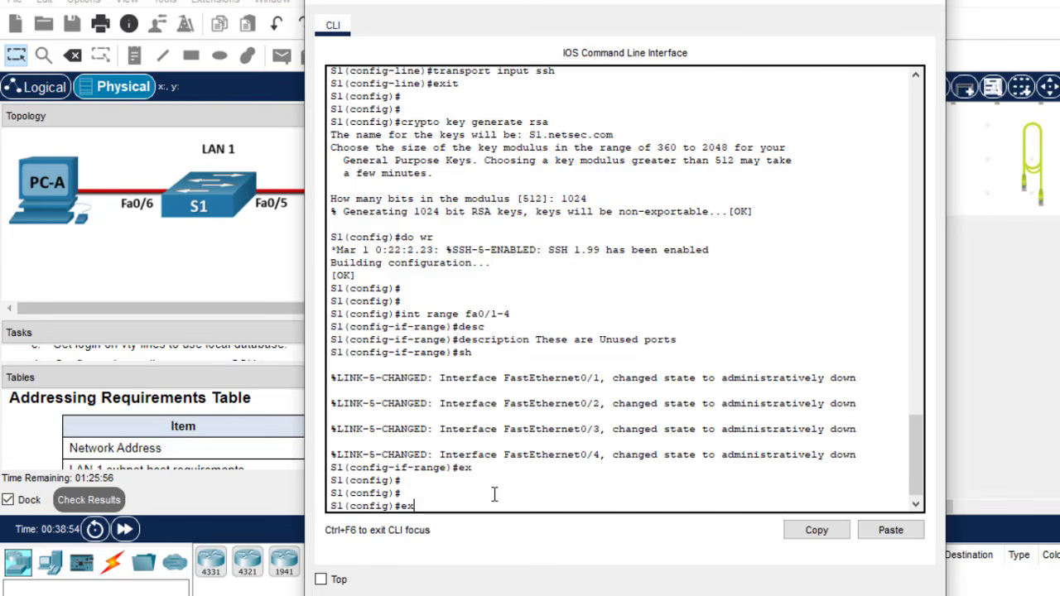
# - Apply the pasted 'These are Unused ports' description to Fa0/7–24, shut them down, and close the CLI
pyautogui.press('BackSpace')
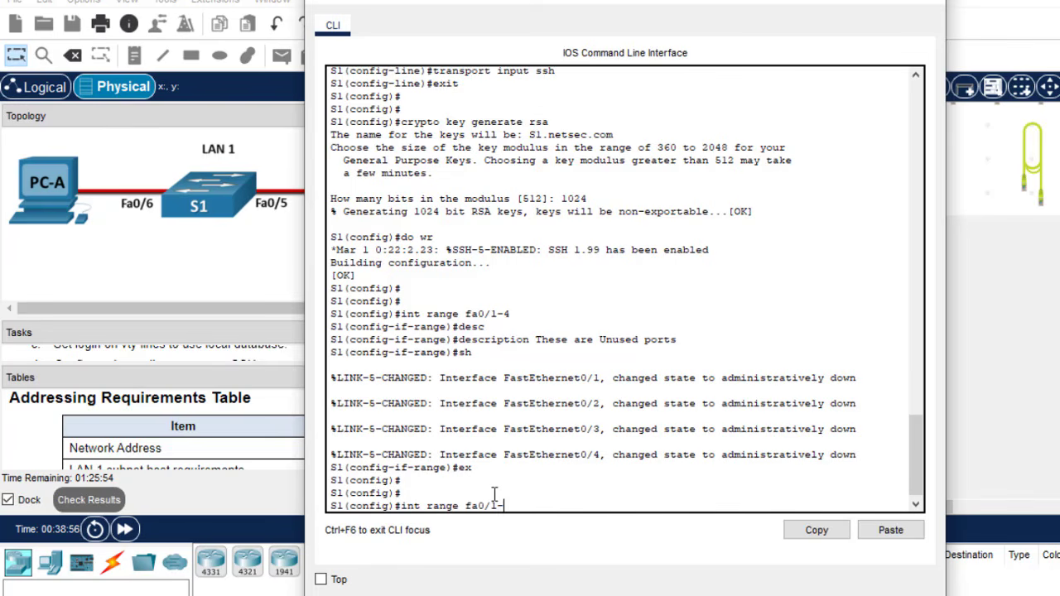
pyautogui.write('7-24')
pyautogui.press('Return')
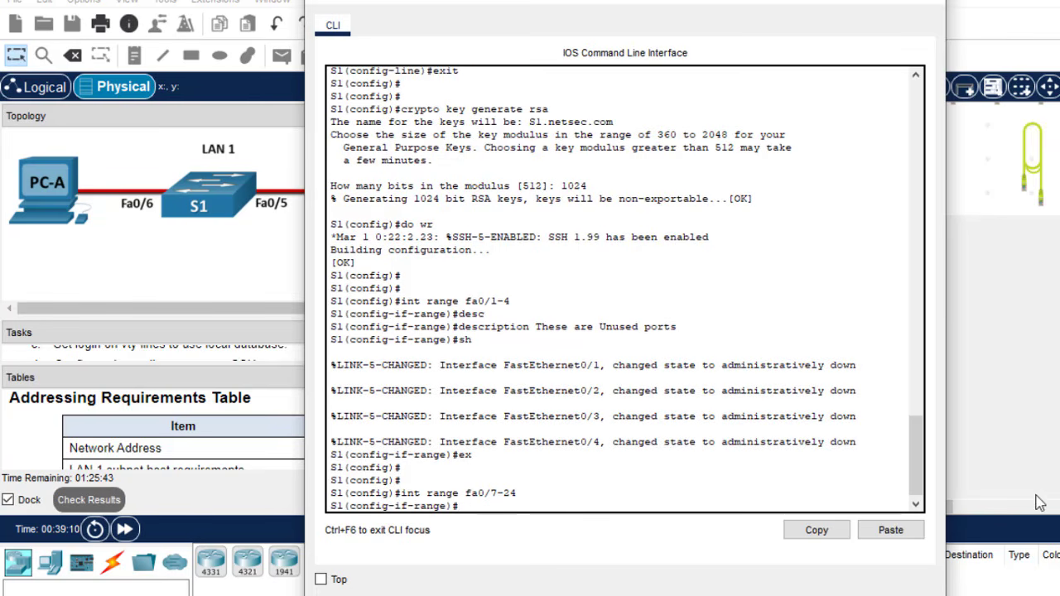
pyautogui.click(908, 530)
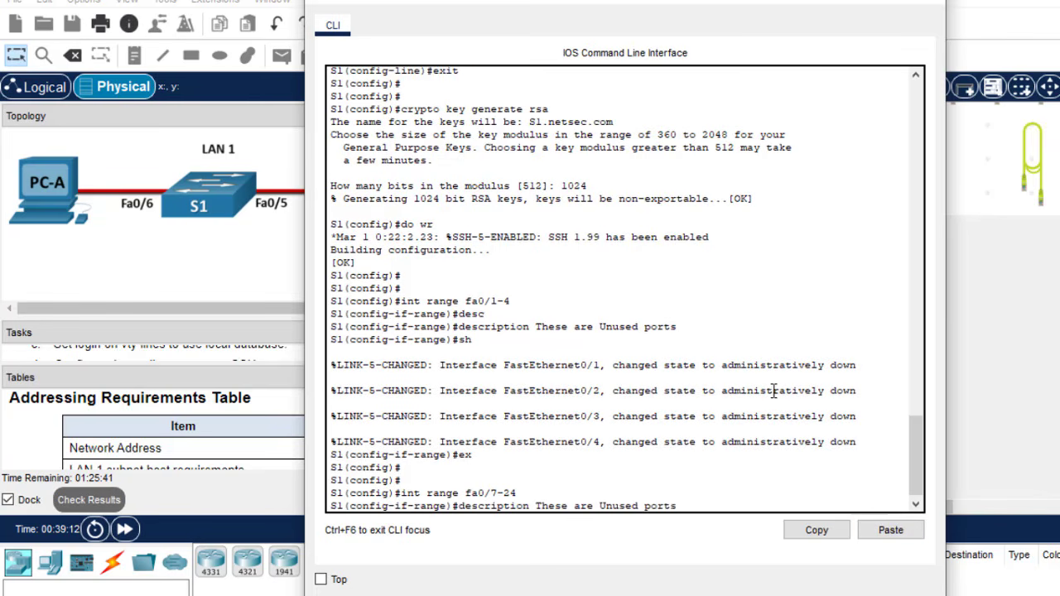
pyautogui.press('Return')
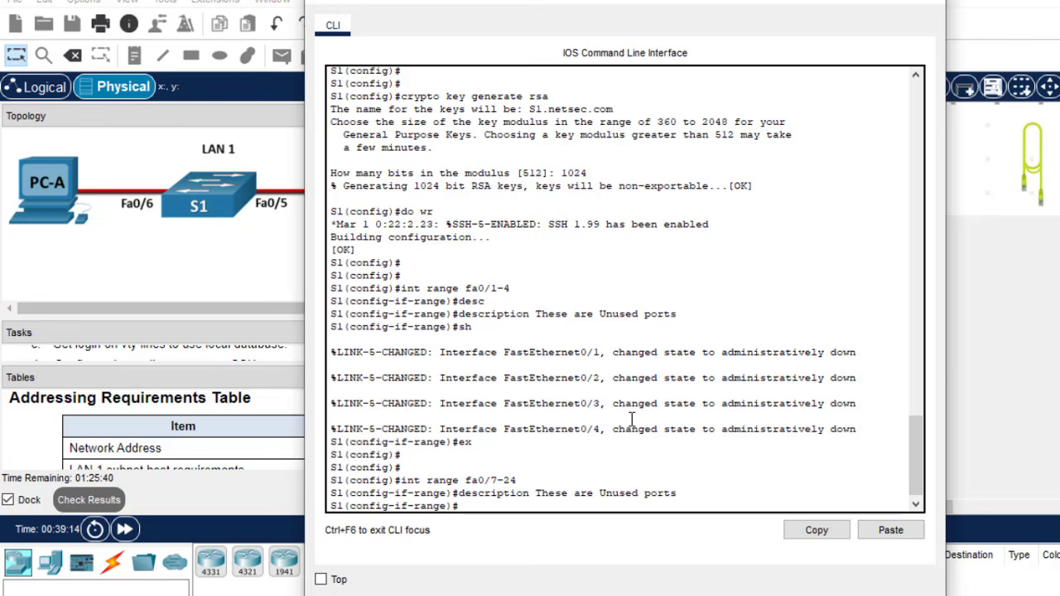
pyautogui.press('Return')
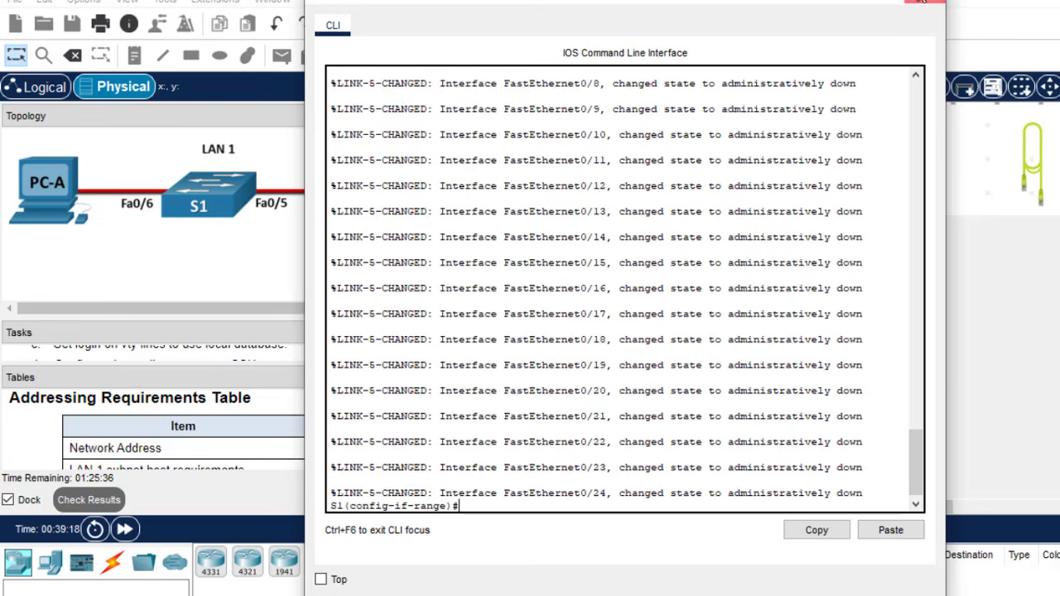
pyautogui.click(923, 2)
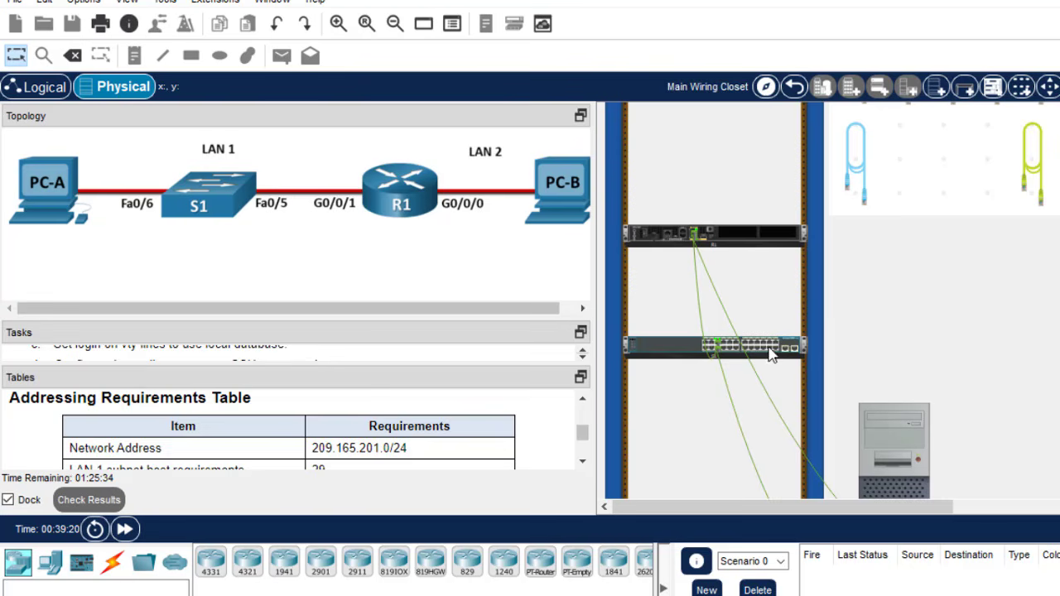
# - Review S1's port table showing the unused ports down, then reopen its CLI
pyautogui.moveTo(770, 352)
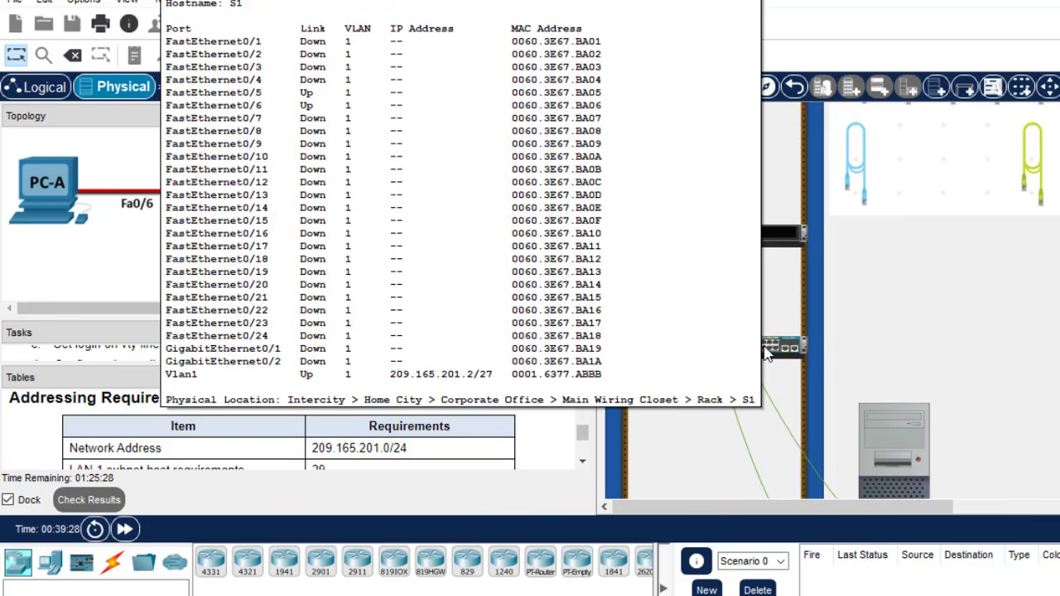
pyautogui.click(766, 353)
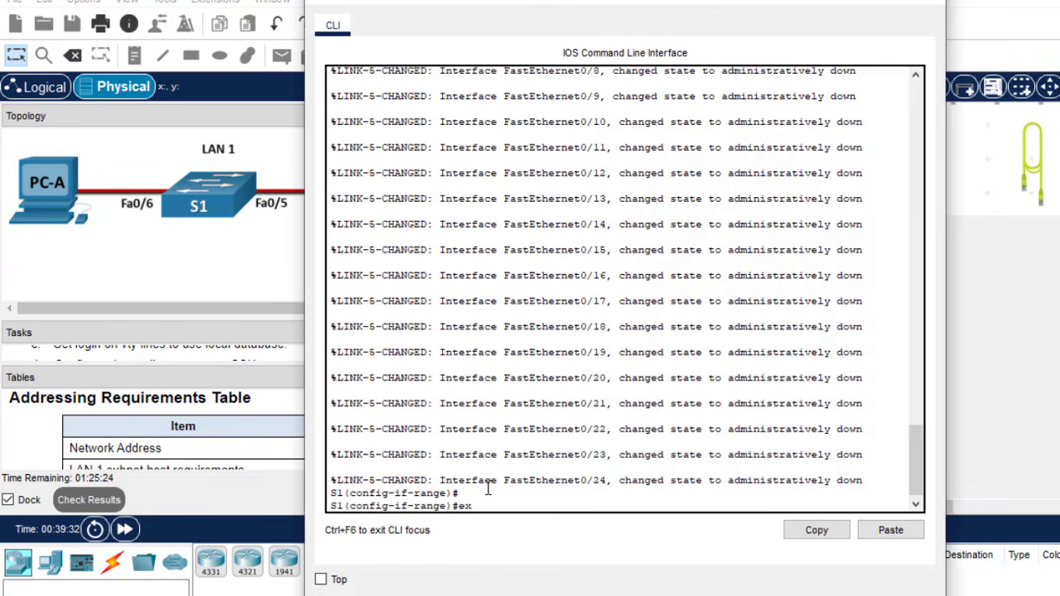
# - Describe S1's GigabitEthernet0/1–0/2 as 'These are Unused ports' and shut them down
pyautogui.write('ex')
pyautogui.press('Return')
pyautogui.press('Return')
pyautogui.press('Return')
pyautogui.press('Up')
pyautogui.press('Up')
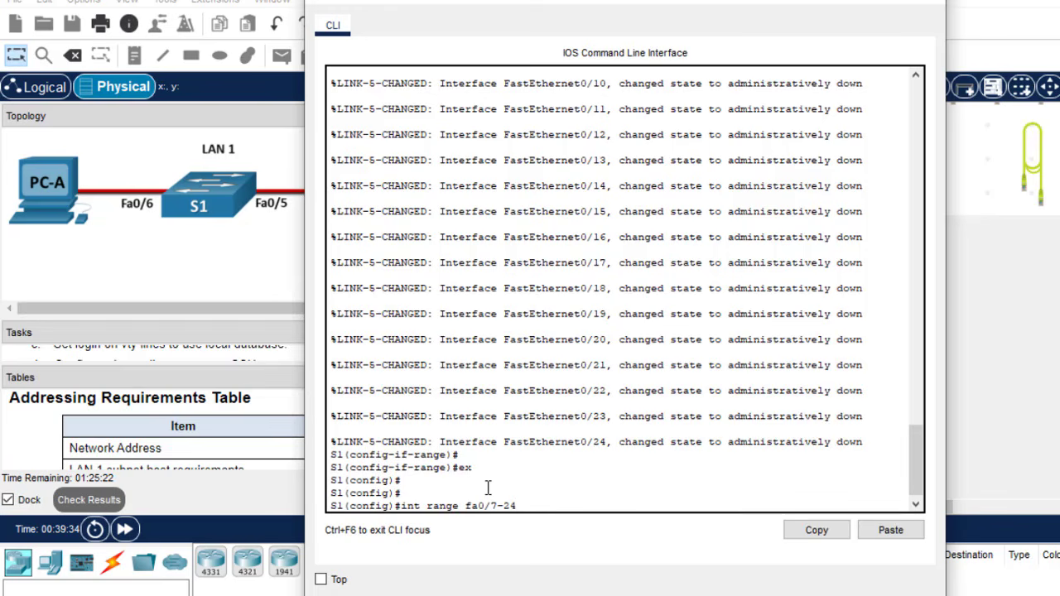
pyautogui.press('BackSpace')
pyautogui.press('BackSpace')
pyautogui.press('BackSpace')
pyautogui.write('gig0/1-2')
pyautogui.press('Return')
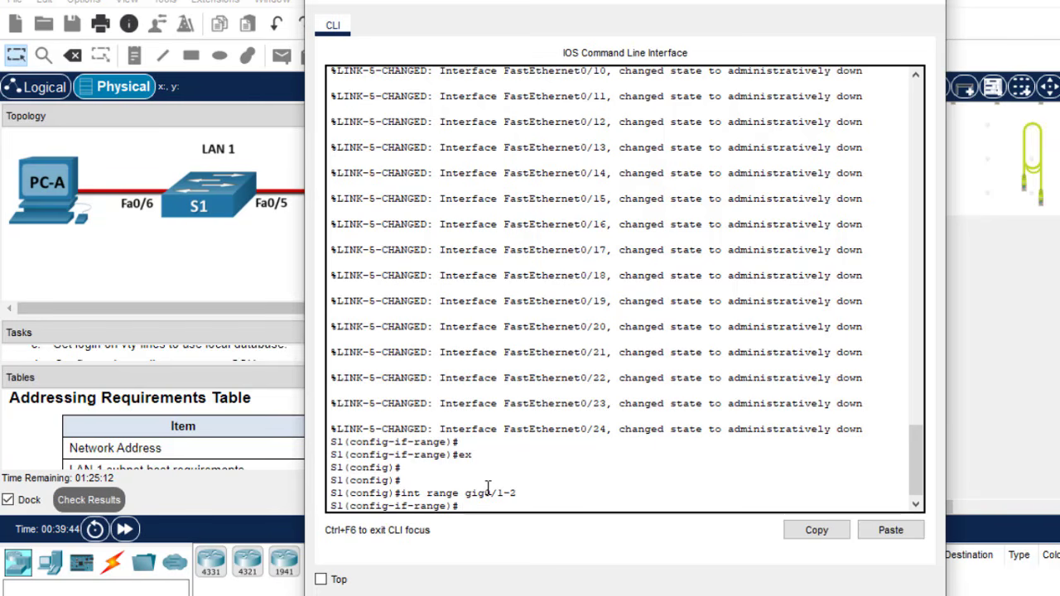
pyautogui.click(888, 530)
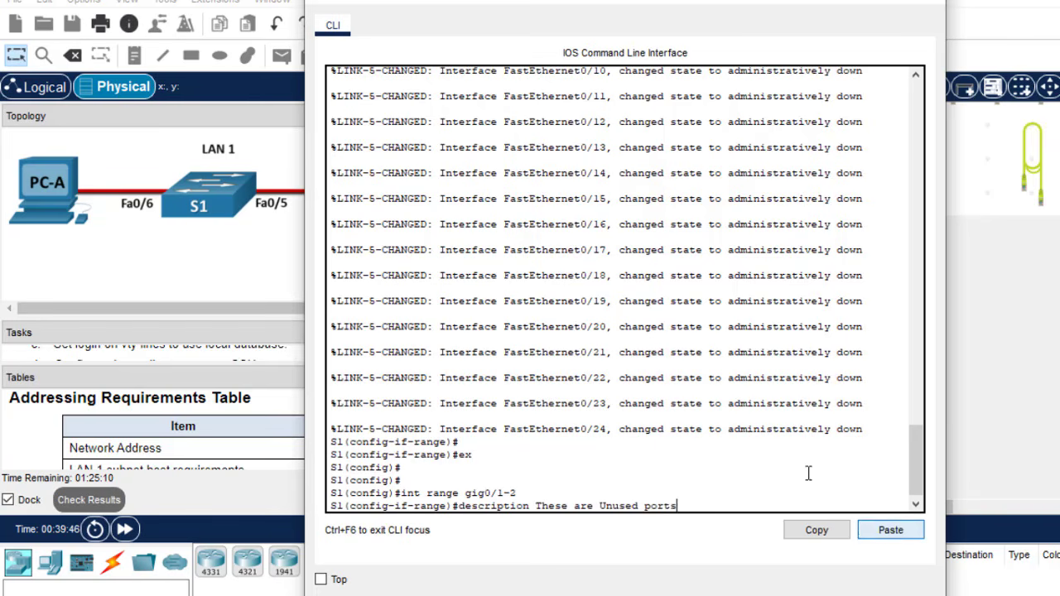
pyautogui.press('Return')
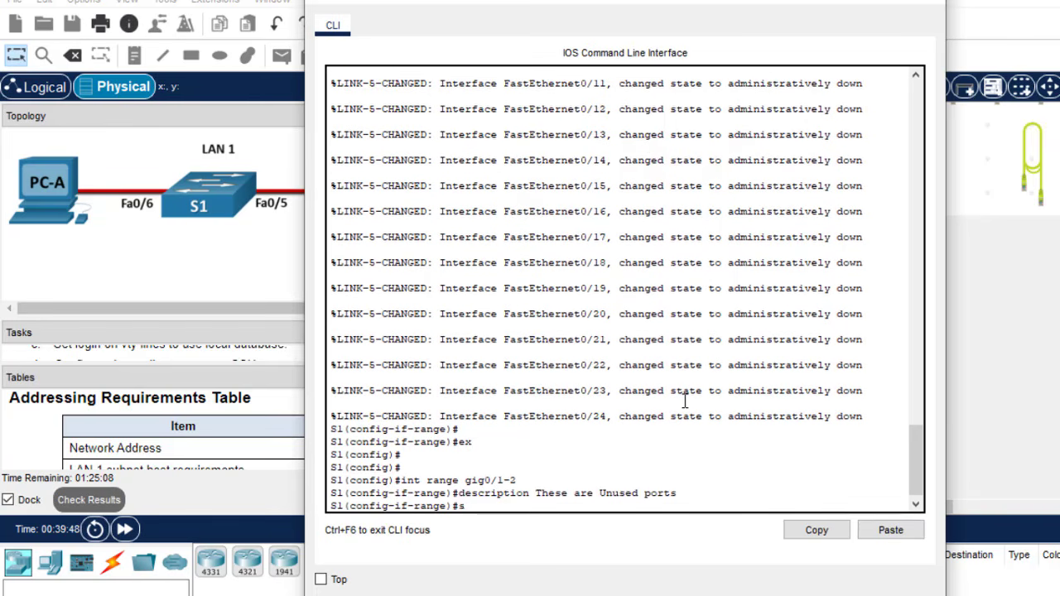
pyautogui.write('sh')
pyautogui.press('Return')
pyautogui.press('Return')
# - Save S1's configuration with do wr and close the switch's console window
pyautogui.press('Return')
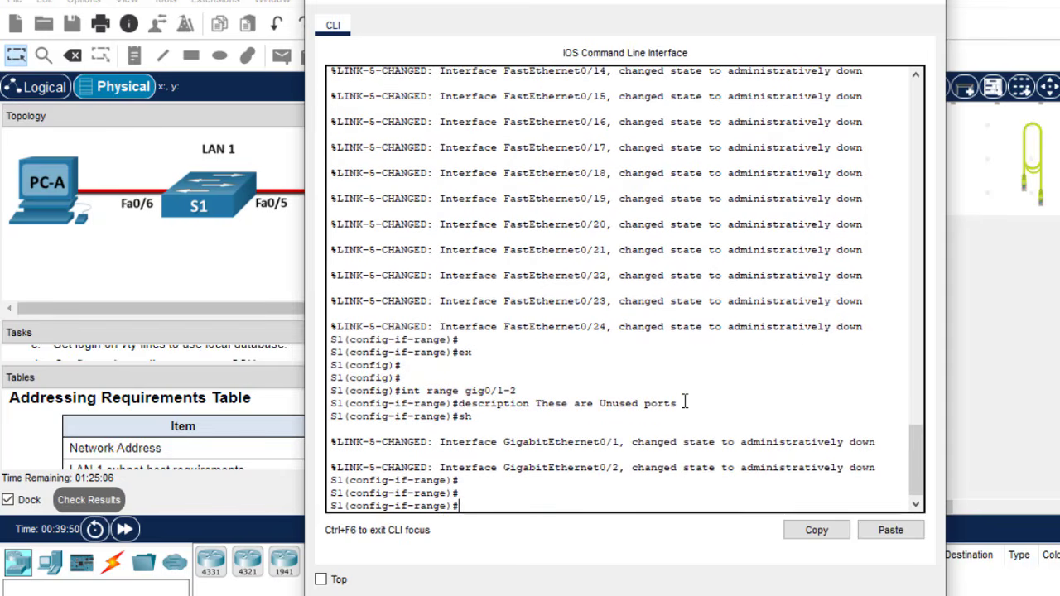
pyautogui.write('do wr')
pyautogui.press('Return')
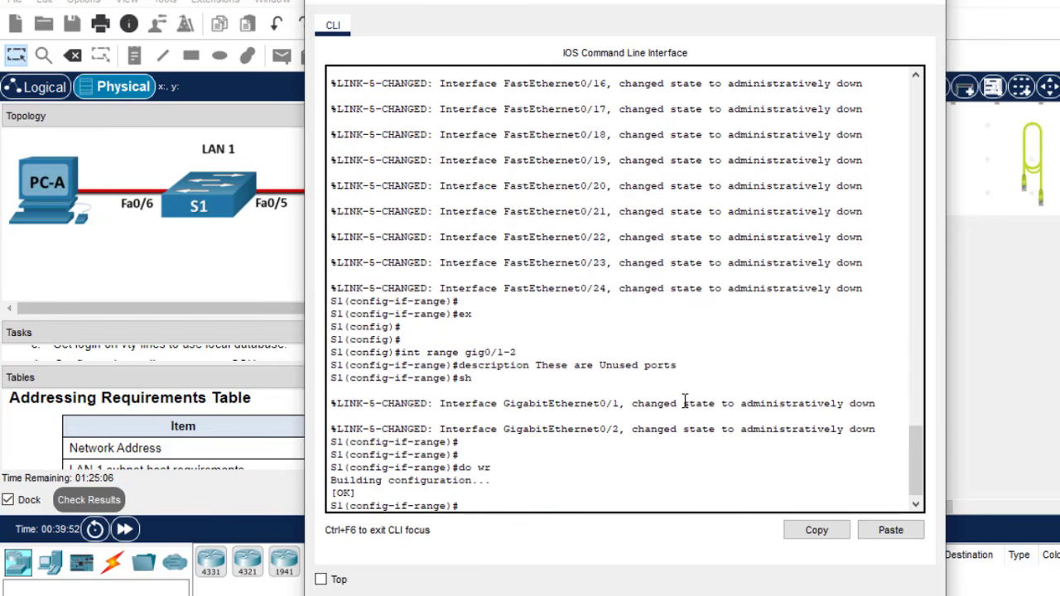
pyautogui.write('exit')
pyautogui.press('Return')
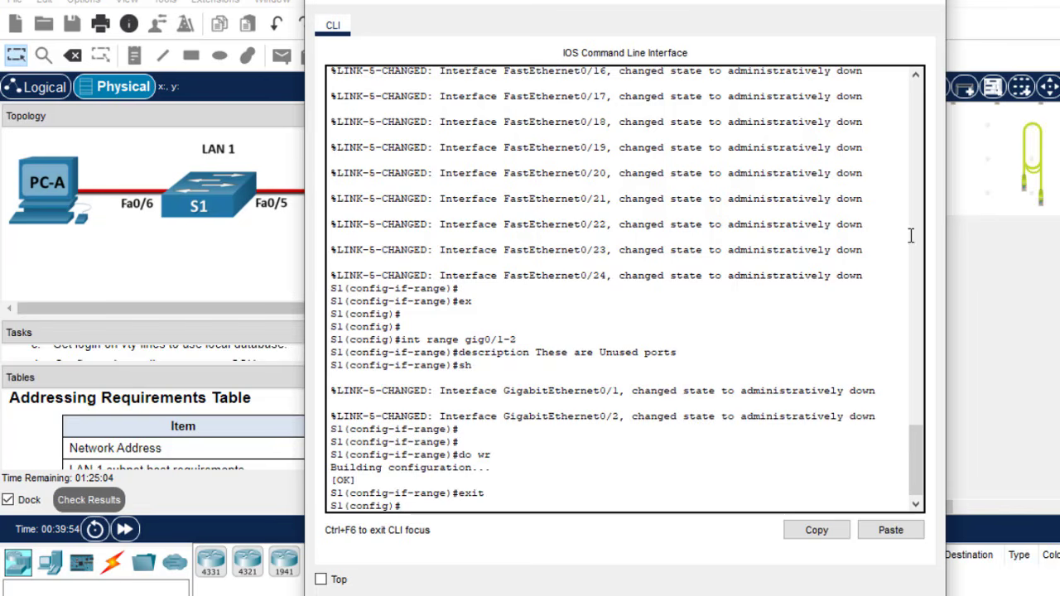
pyautogui.click(929, 3)
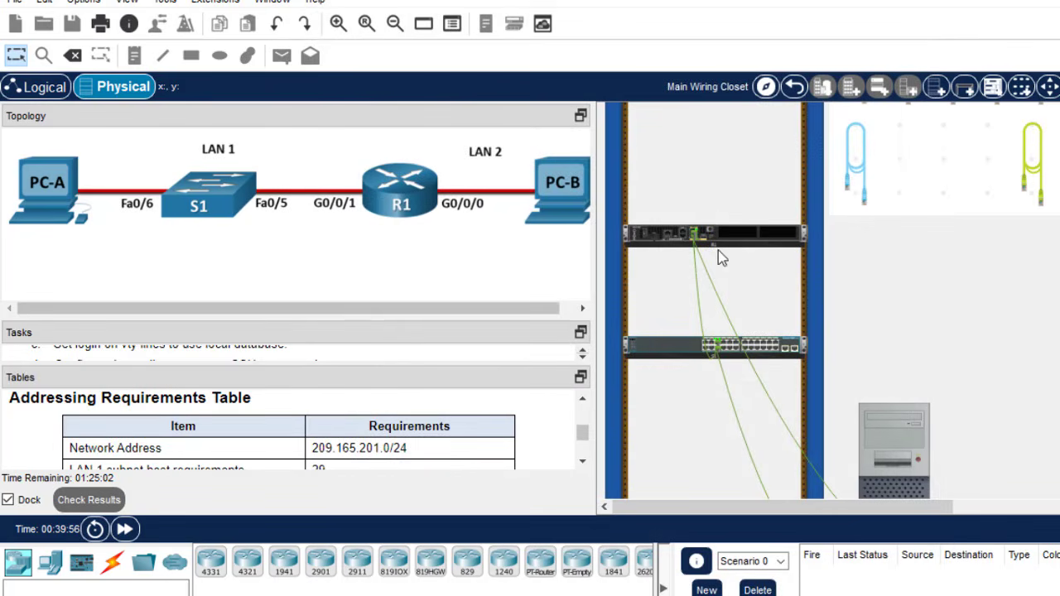
# - Open R1's CLI from the rack, save with do wr, and close its window
pyautogui.click(752, 239)
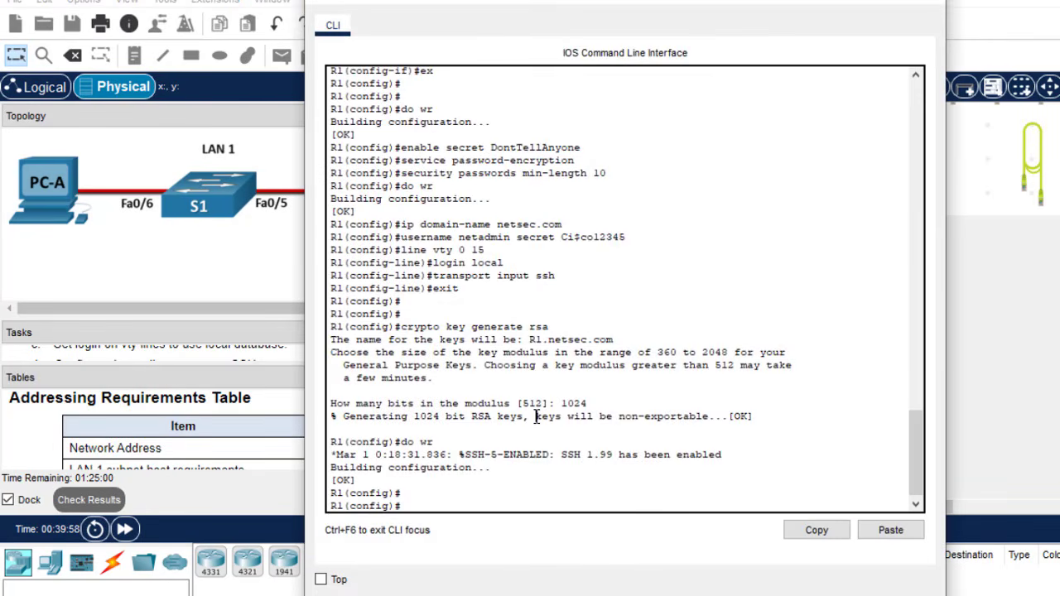
pyautogui.write('do w')
pyautogui.write('r')
pyautogui.press('Return')
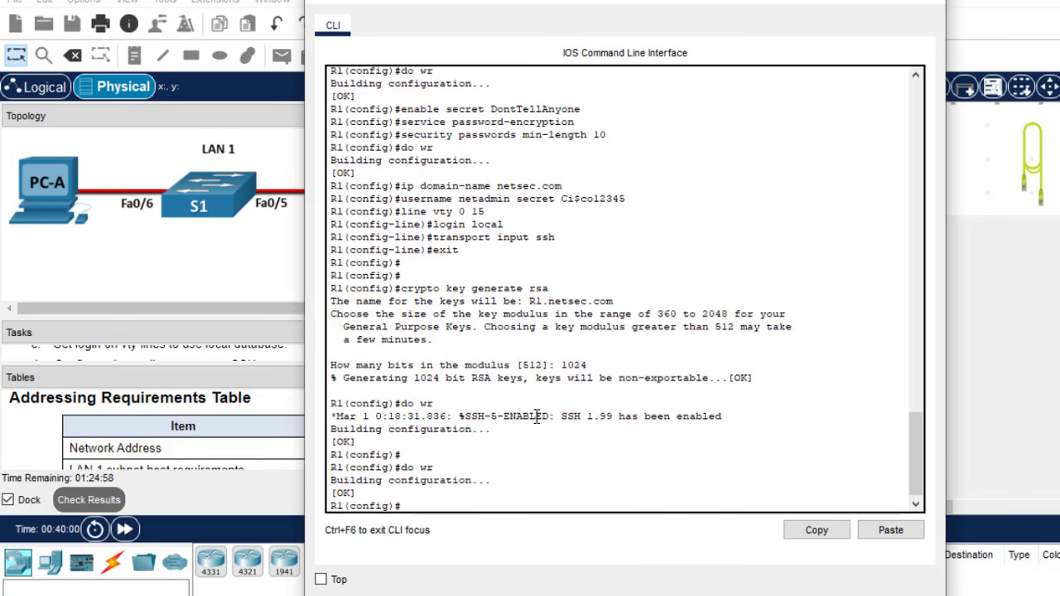
pyautogui.click(929, 3)
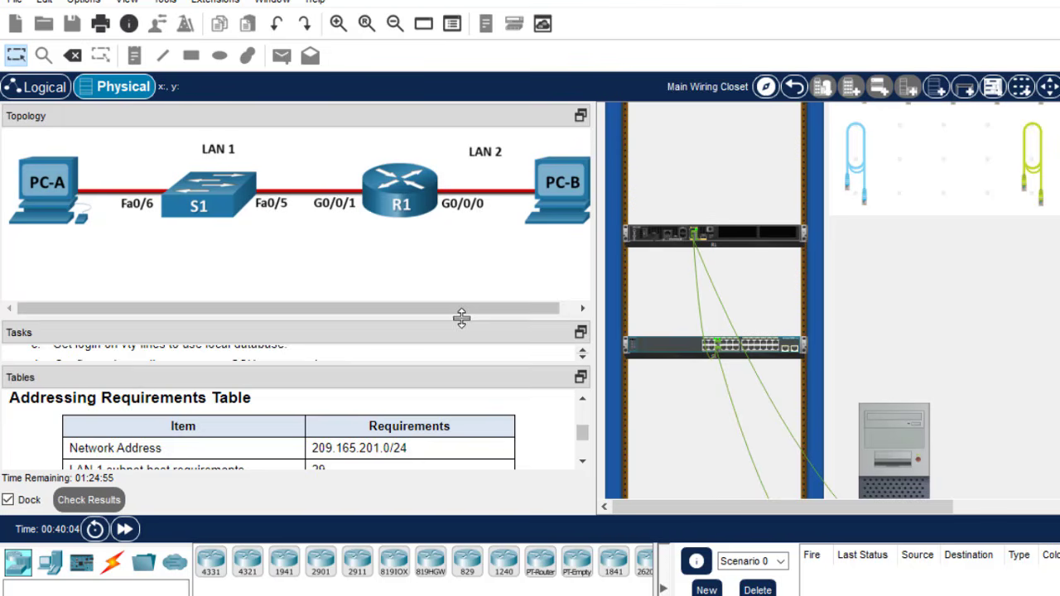
# - Enlarge the Tasks panel to Part 5 host configuration and scroll down to both PCs
pyautogui.moveTo(461, 317); pyautogui.dragTo(462, 224)
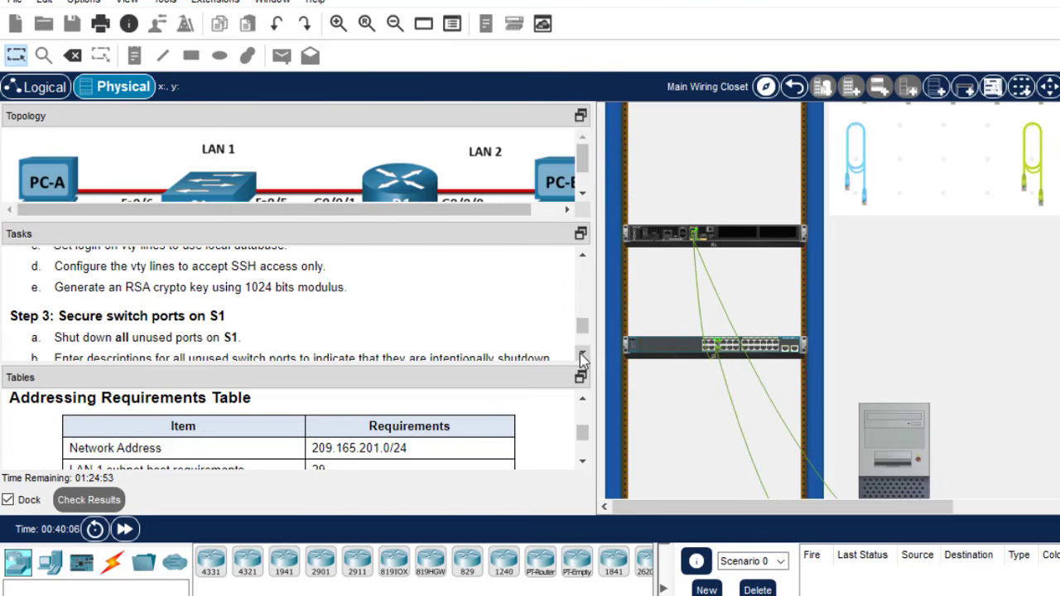
pyautogui.scroll(-1, 582, 356)
pyautogui.scroll(-2, 582, 356)
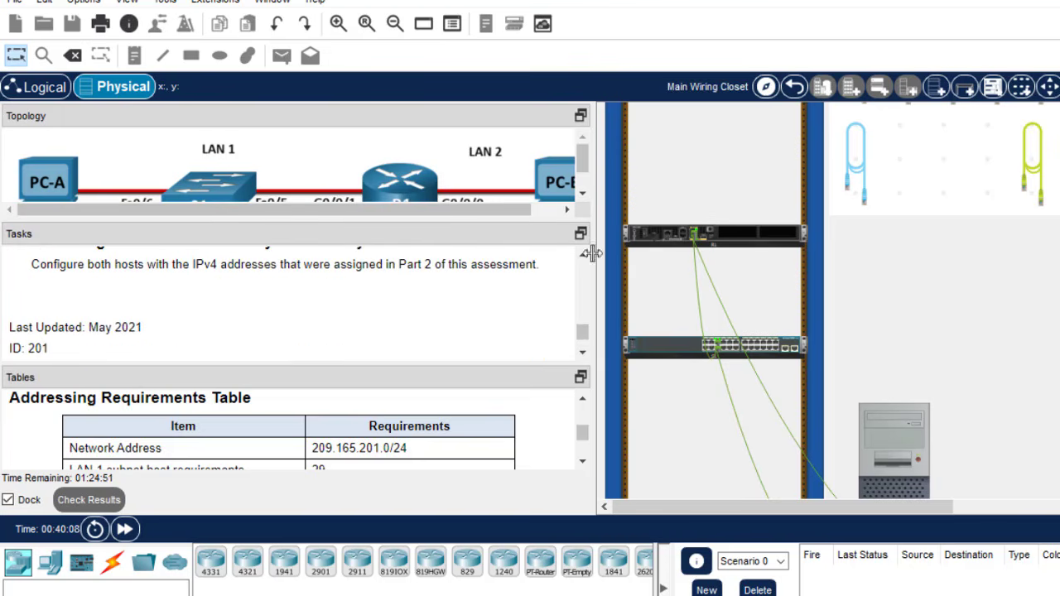
pyautogui.click(583, 256)
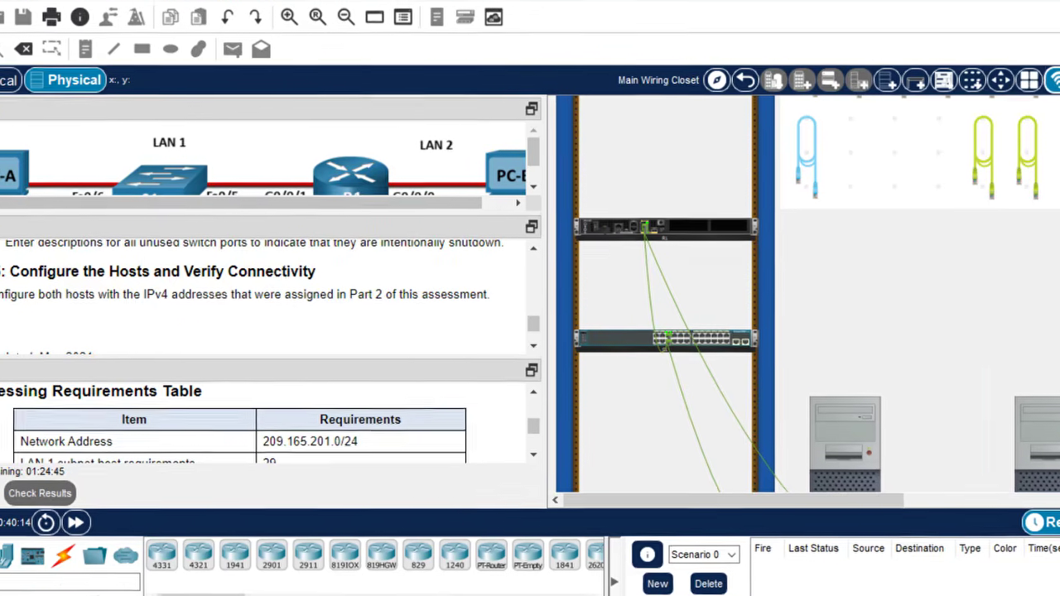
pyautogui.moveTo(1032, 283); pyautogui.dragTo(1024, 336)
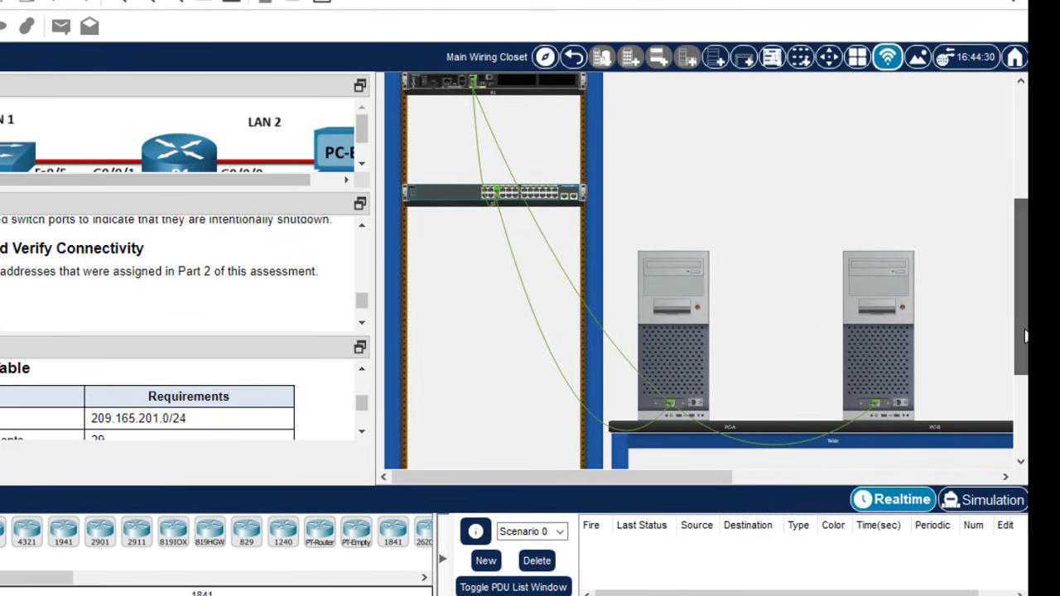
# - Copy 209.165.201.30 from the PC's IP Configuration and ping it from the other PC
pyautogui.click(688, 325)
pyautogui.click(178, 60)
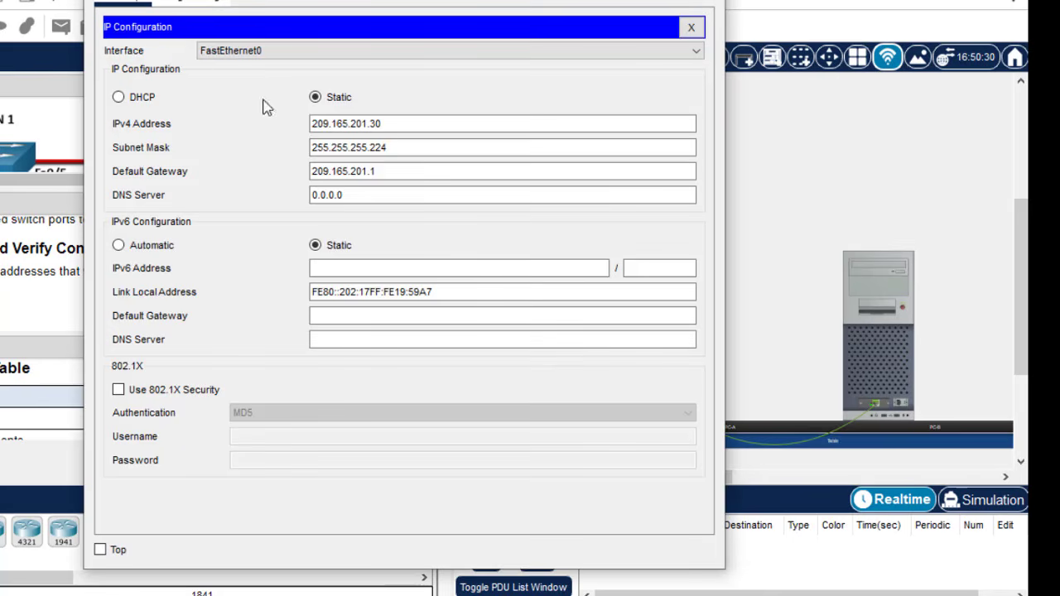
pyautogui.moveTo(392, 124); pyautogui.dragTo(265, 118)
pyautogui.hotkey('ctrl', 'c')
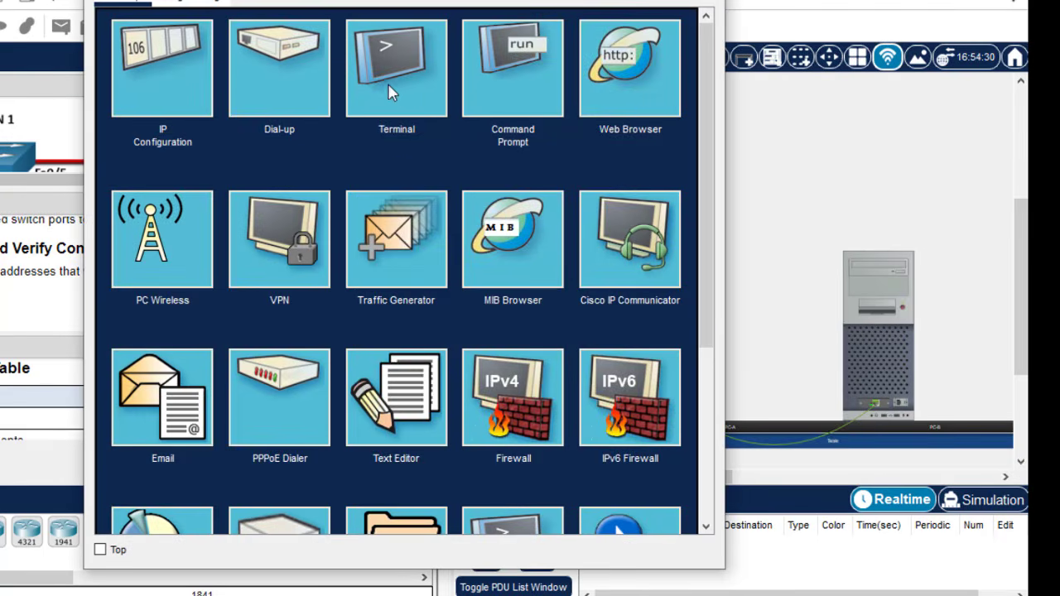
pyautogui.click(502, 78)
pyautogui.write('pi')
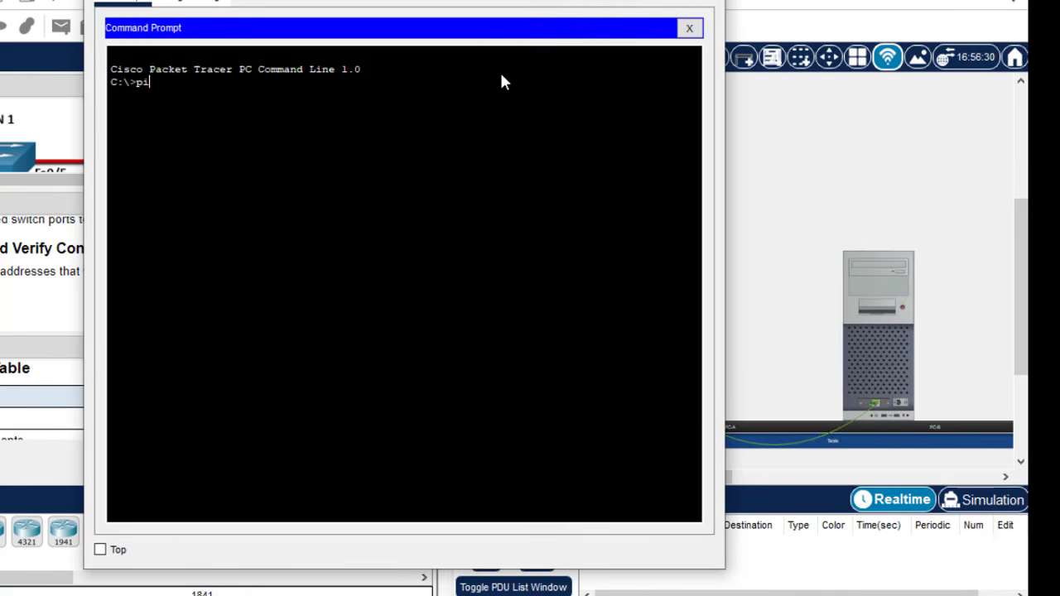
pyautogui.write('ng')
pyautogui.rightClick(502, 78)
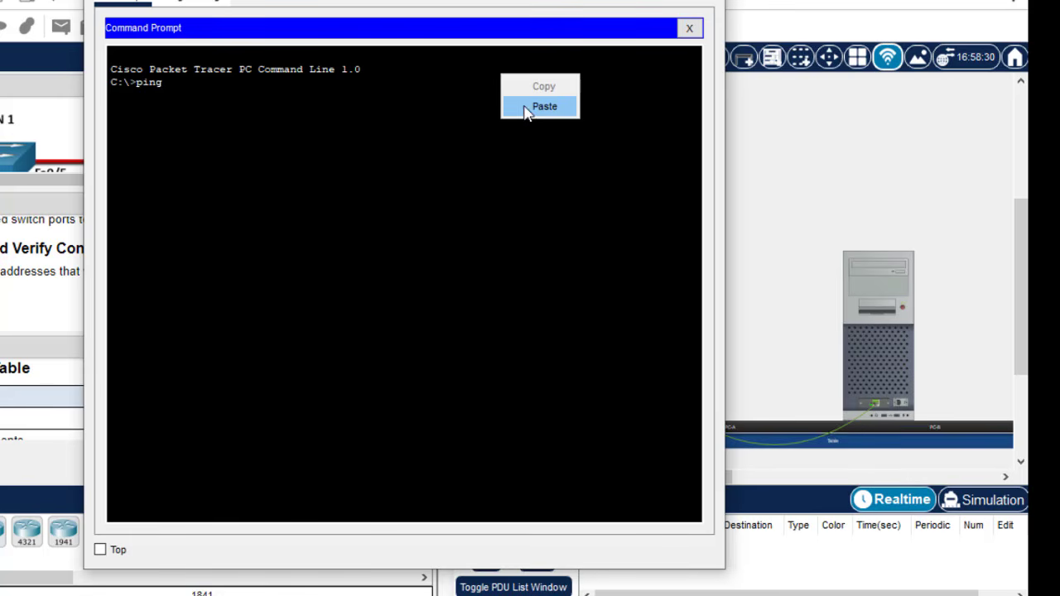
pyautogui.click(525, 110)
pyautogui.press('Return')
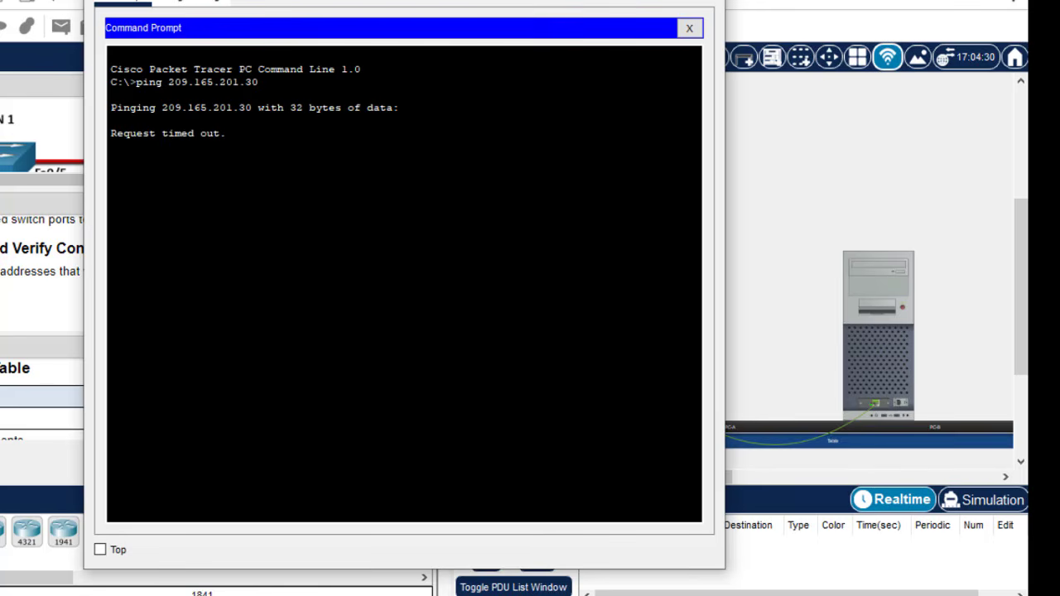
pyautogui.click(705, 0)
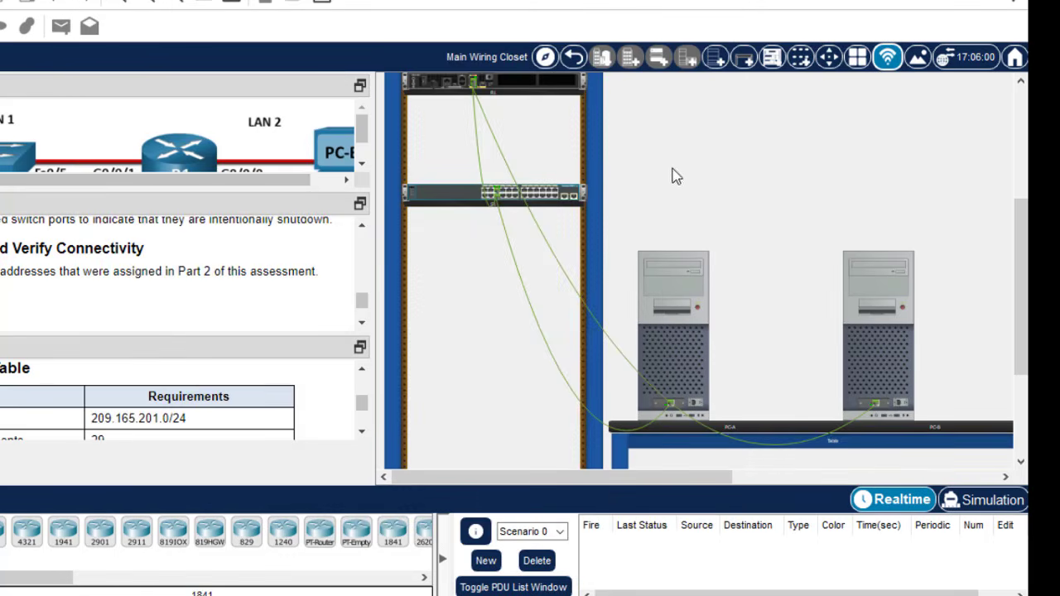
# - Review the earlier ping results and copy the PC address 209.165.201.62 from IP Configuration
pyautogui.click(665, 306)
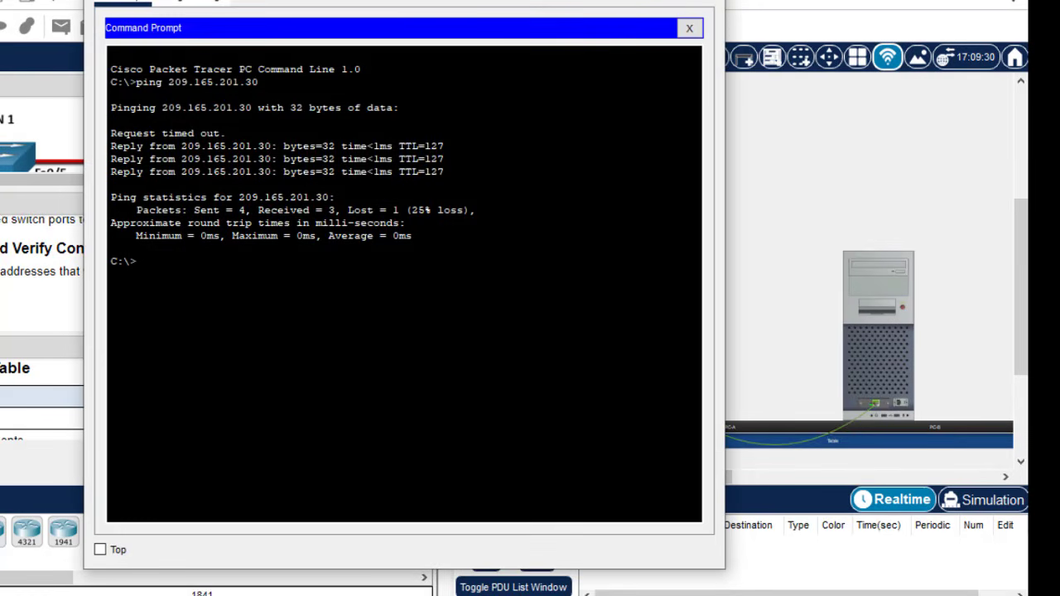
pyautogui.click(689, 28)
pyautogui.click(689, 28)
pyautogui.click(174, 74)
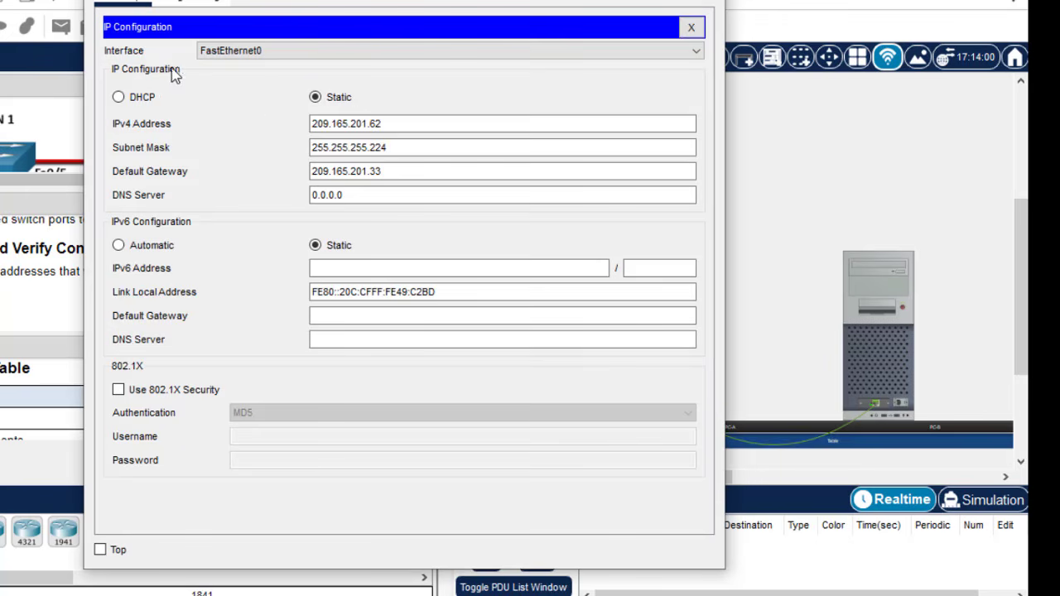
pyautogui.click(387, 124)
pyautogui.moveTo(387, 124); pyautogui.dragTo(263, 126)
pyautogui.hotkey('ctrl', 'c')
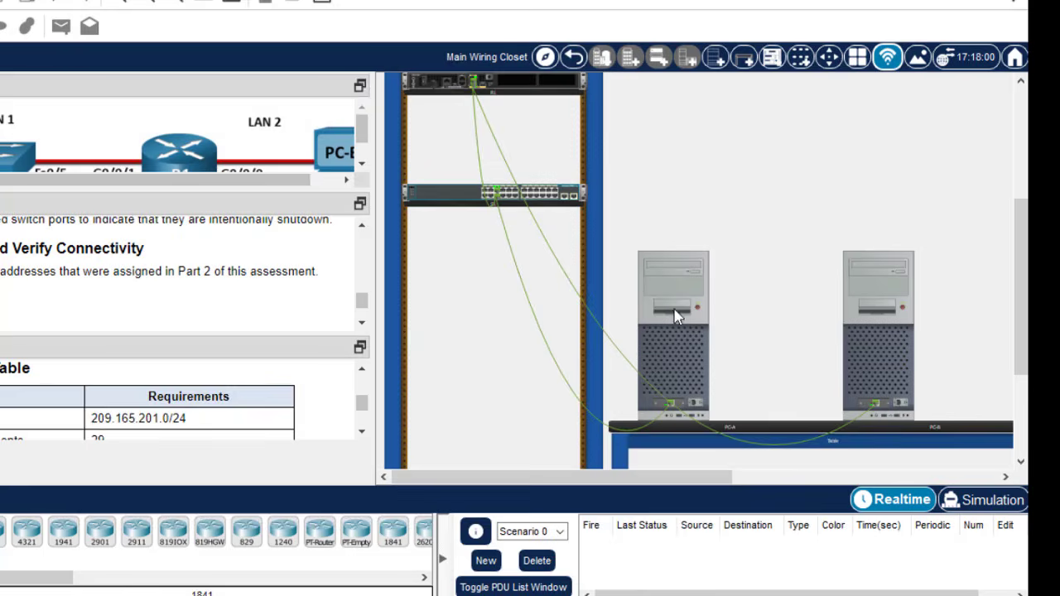
# - From the first PC's command prompt, ping 209.165.201.62
pyautogui.click(679, 312)
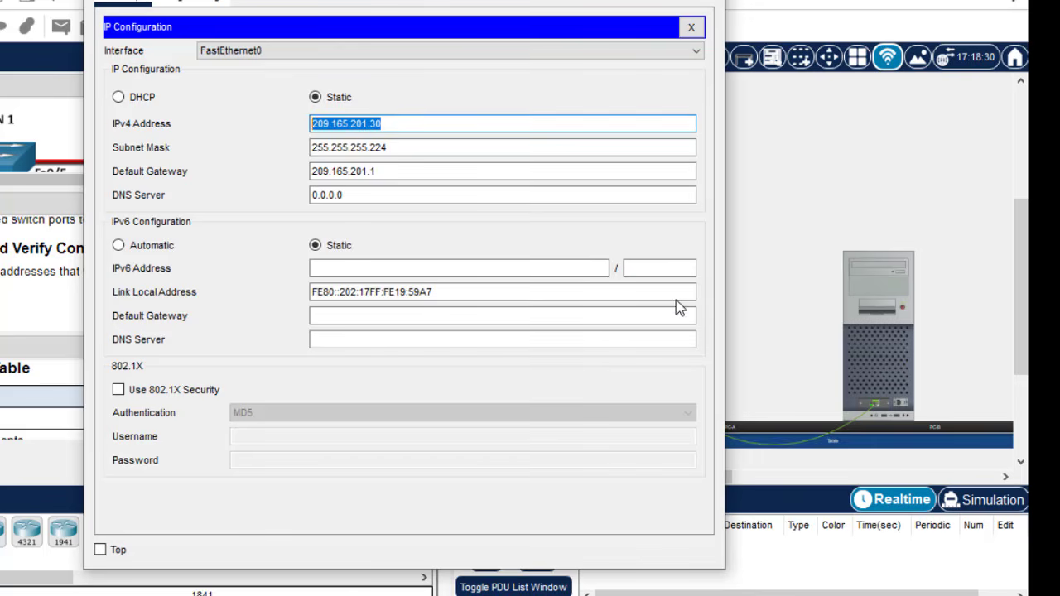
pyautogui.click(690, 29)
pyautogui.click(534, 79)
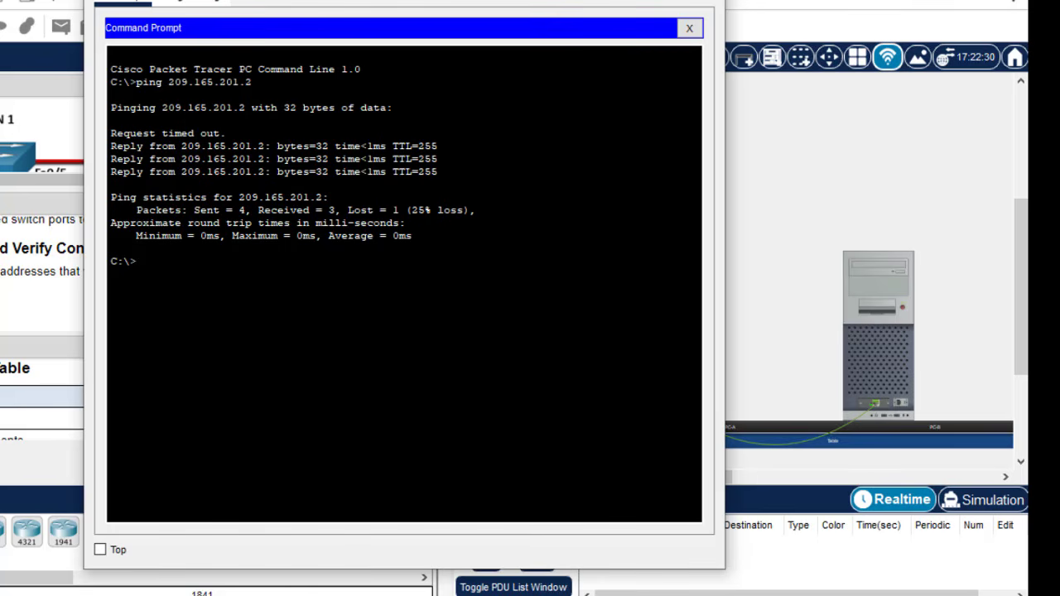
pyautogui.write('ping')
pyautogui.rightClick(324, 331)
pyautogui.click(364, 363)
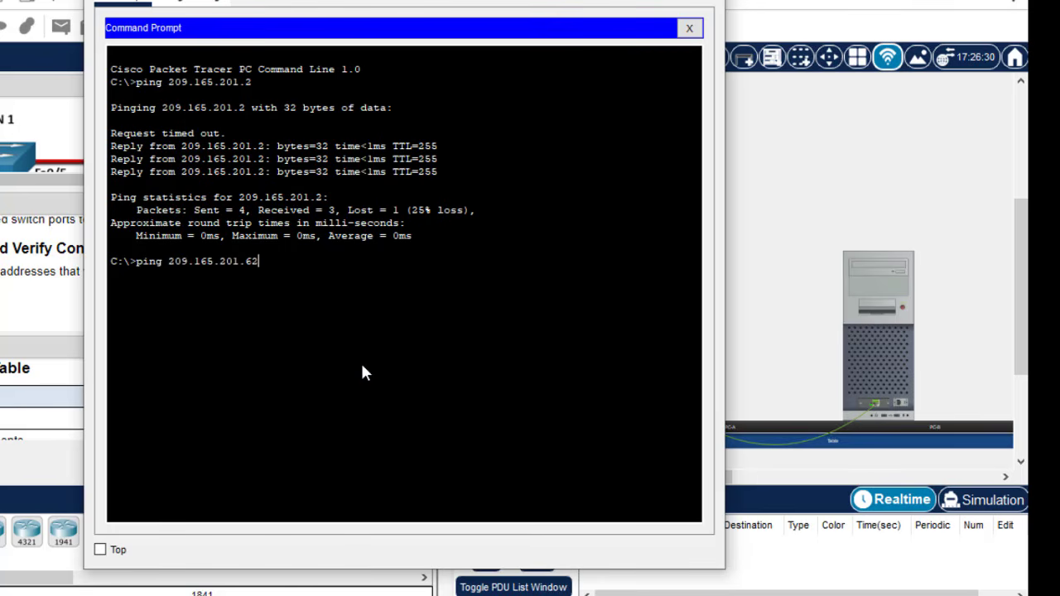
pyautogui.press('Return')
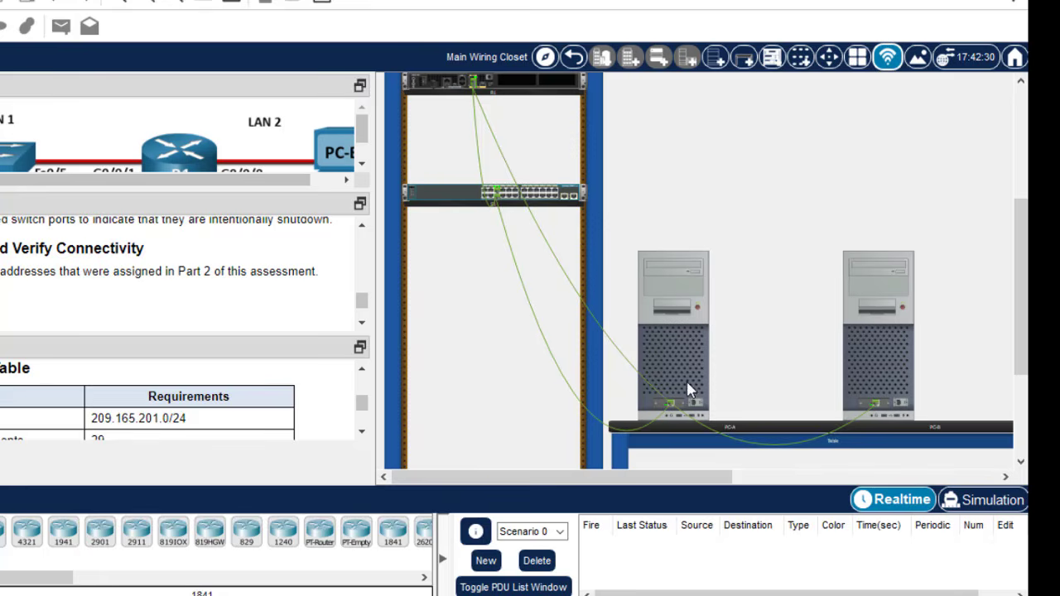
# - From PC-A's command prompt, start an SSH session as netadmin to the switch address
pyautogui.click(663, 318)
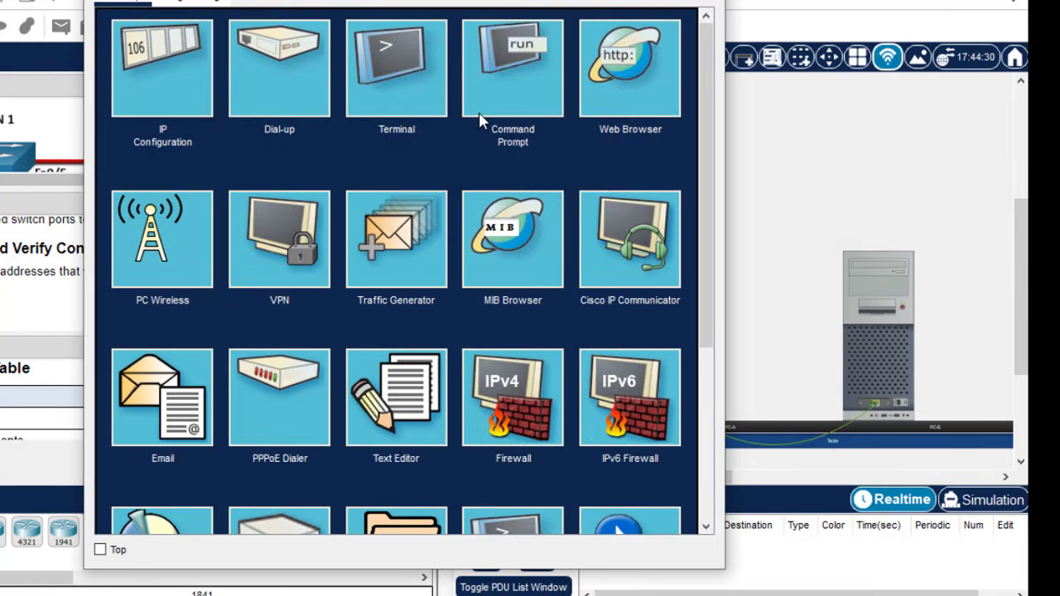
pyautogui.click(479, 112)
pyautogui.write('ss')
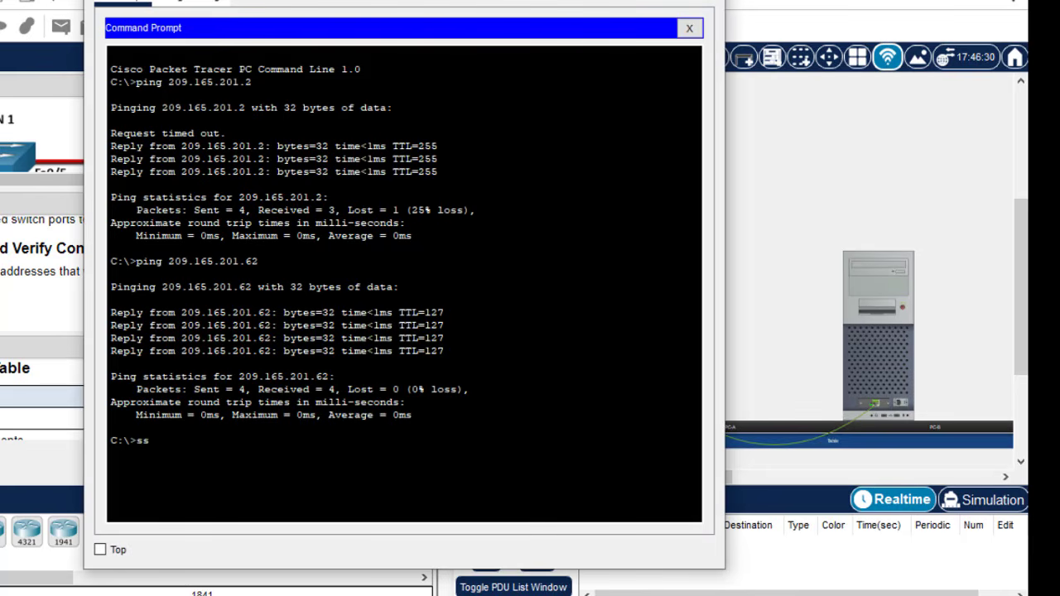
pyautogui.write('h -l netadmin')
pyautogui.rightClick(277, 440)
pyautogui.click(318, 472)
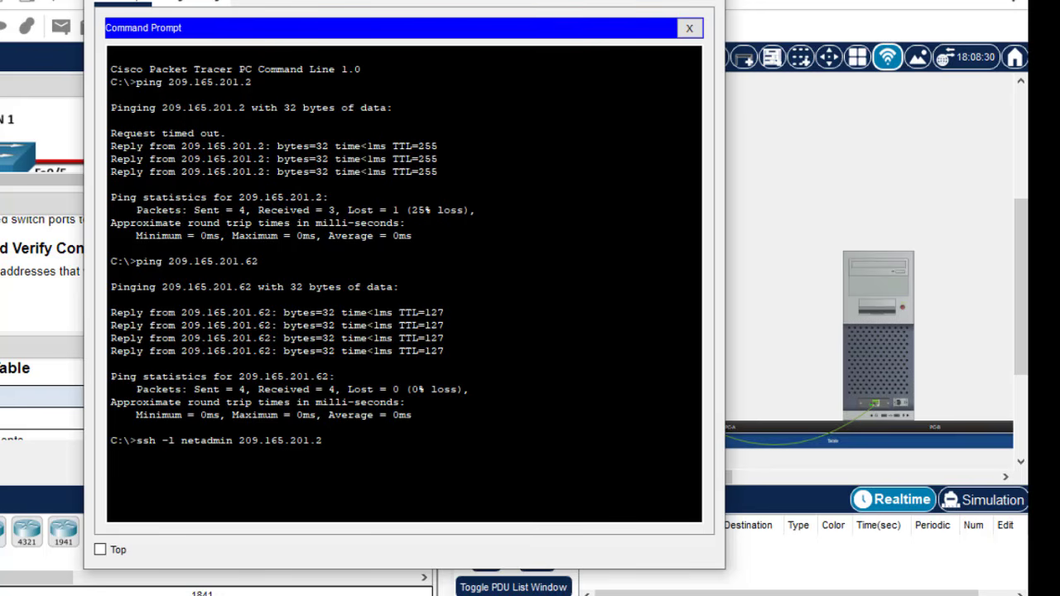
pyautogui.press('Return')
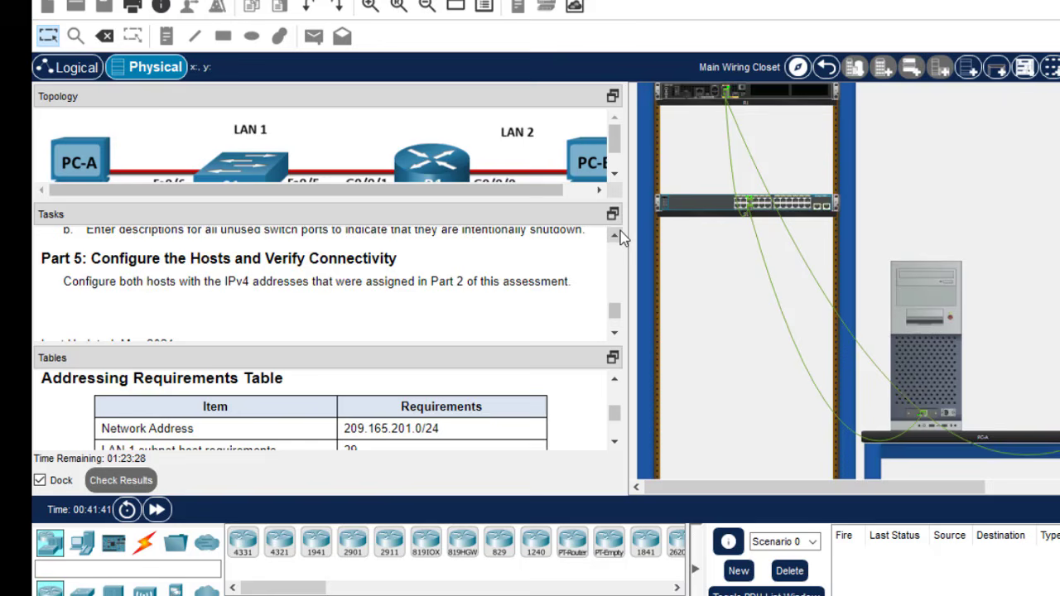
# - Log in to S1 using the netadmin password copied from the task instructions
pyautogui.click(488, 231)
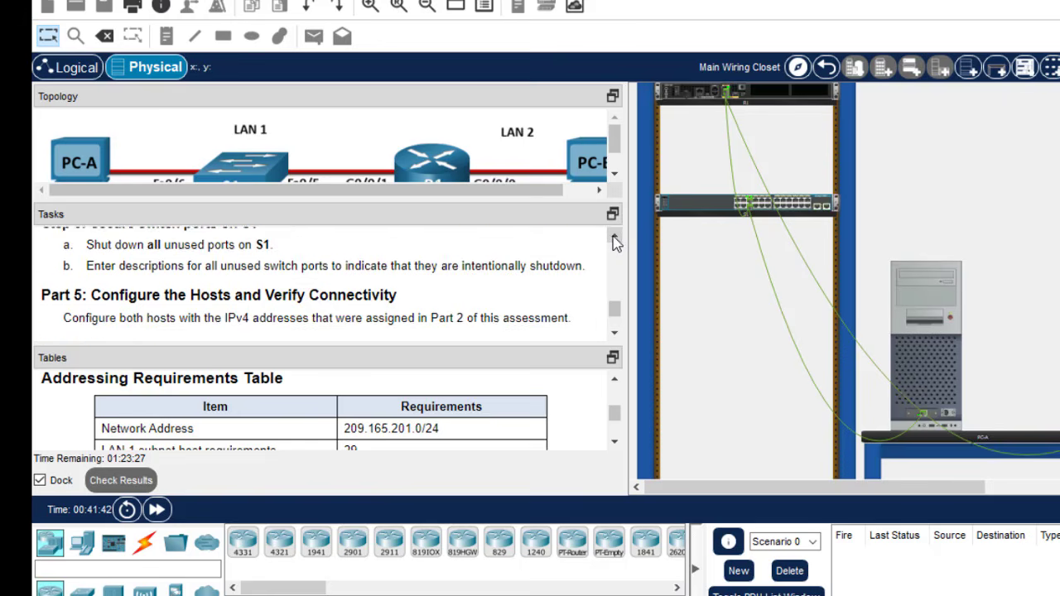
pyautogui.click(488, 231)
pyautogui.click(488, 231)
pyautogui.click(615, 240)
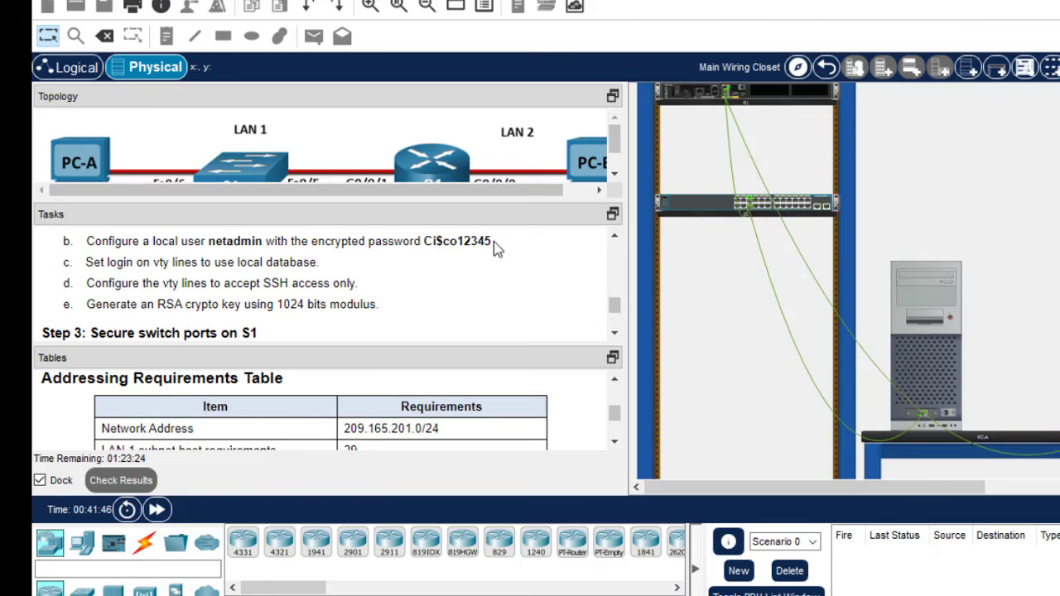
pyautogui.moveTo(493, 241); pyautogui.dragTo(532, 298)
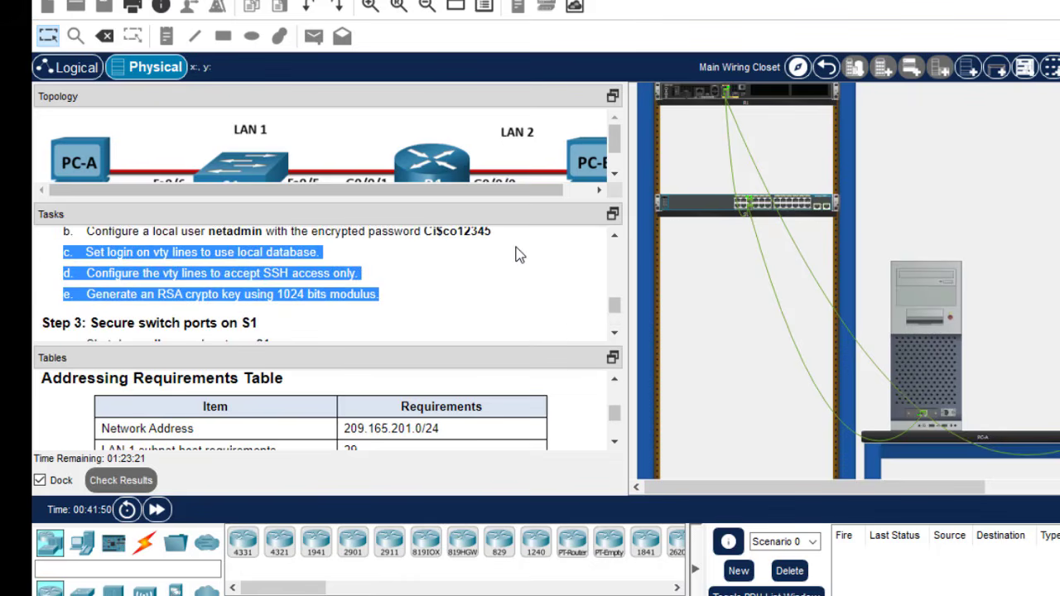
pyautogui.click(518, 254)
pyautogui.click(614, 235)
pyautogui.click(614, 235)
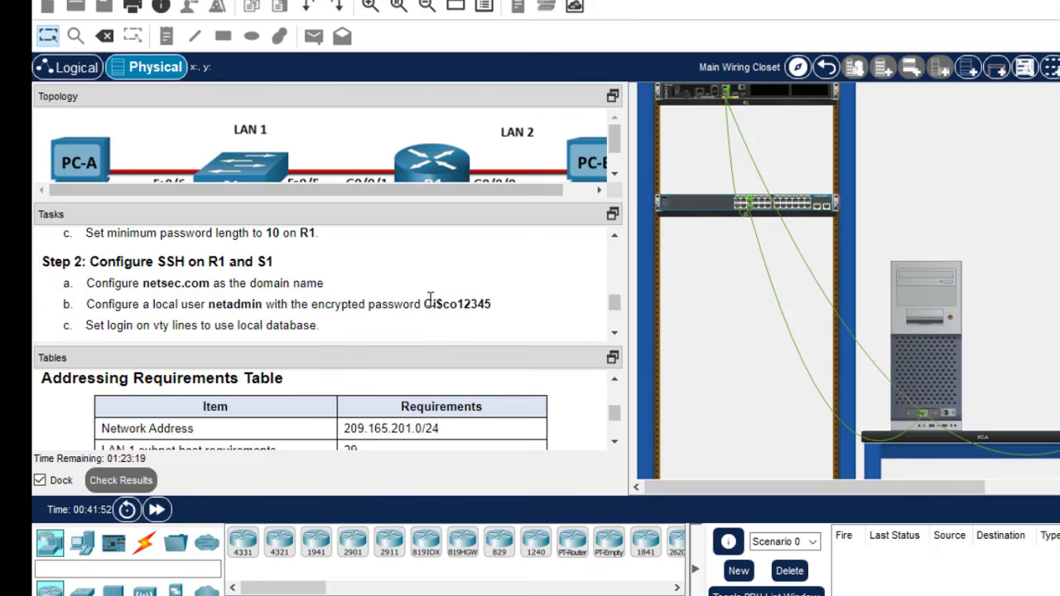
pyautogui.moveTo(424, 304); pyautogui.dragTo(492, 306)
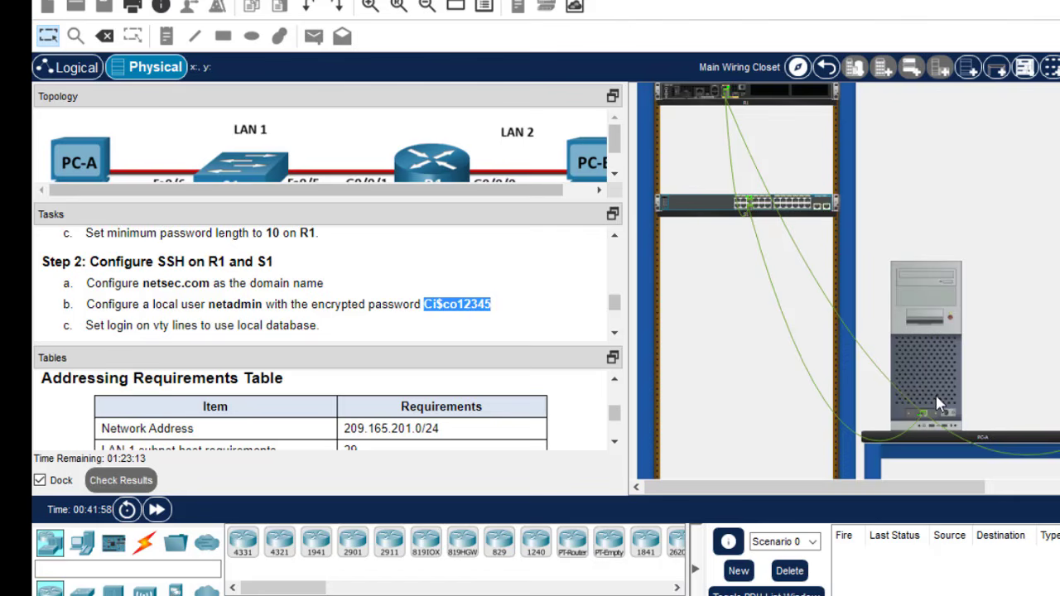
pyautogui.click(921, 346)
pyautogui.rightClick(503, 477)
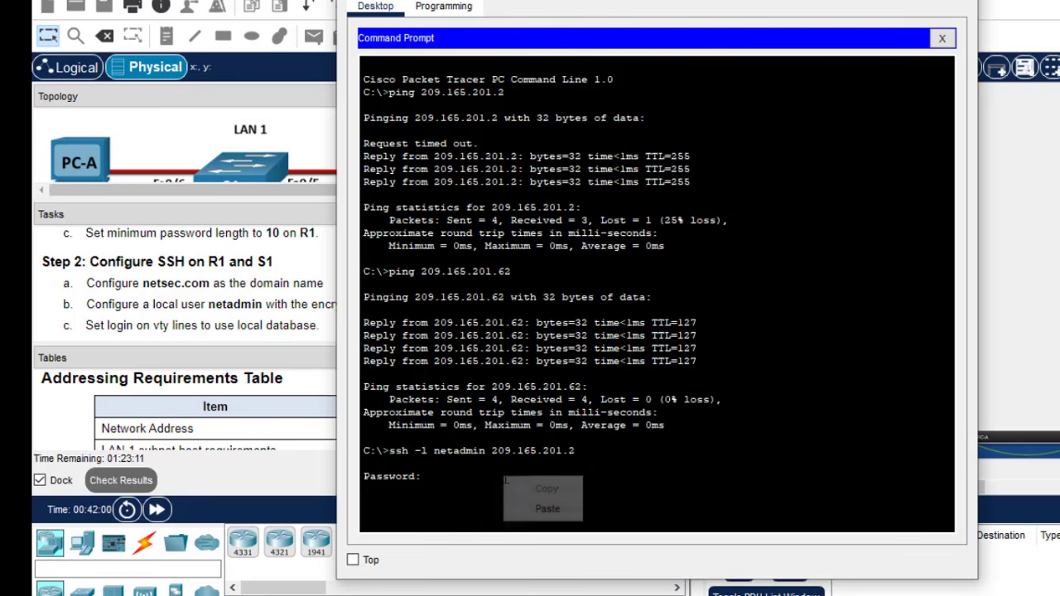
pyautogui.click(547, 507)
pyautogui.press('Return')
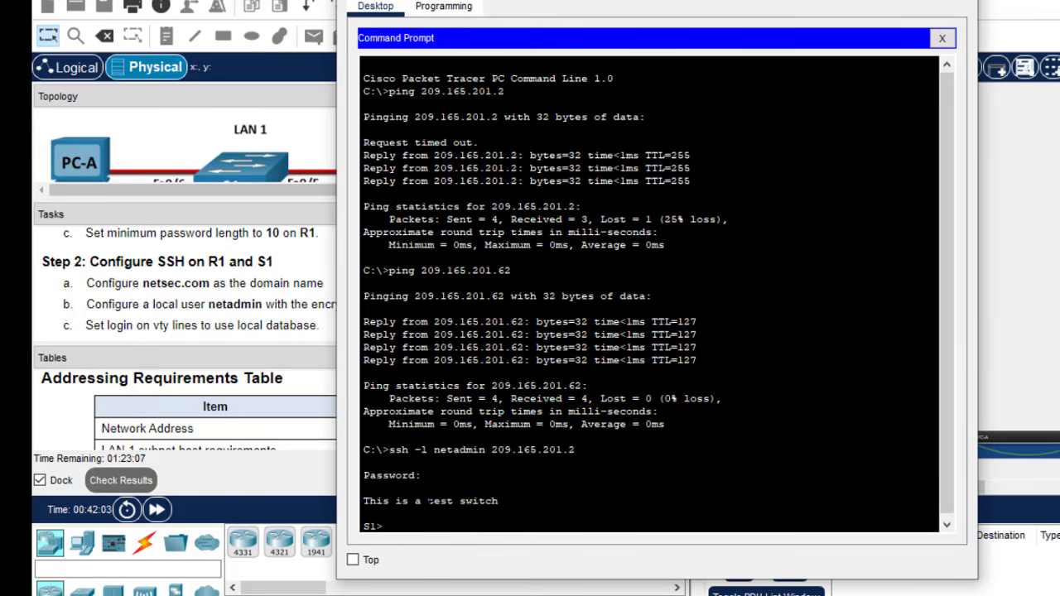
# - Enter S1's privileged EXEC mode with the task's enable password, then global configuration mode
pyautogui.write('en')
pyautogui.press('Return')
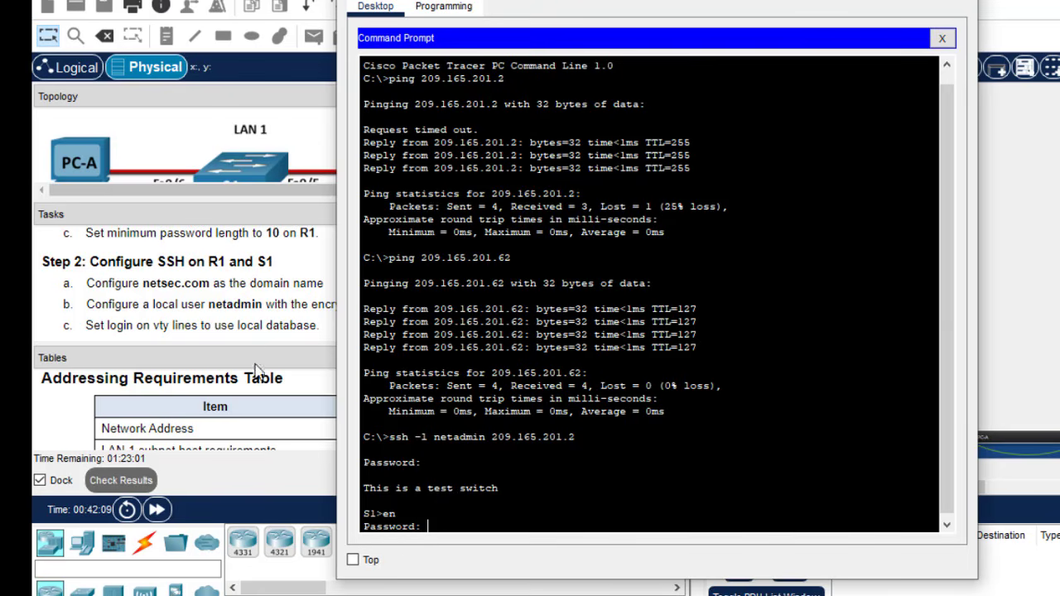
pyautogui.click(258, 321)
pyautogui.click(615, 238)
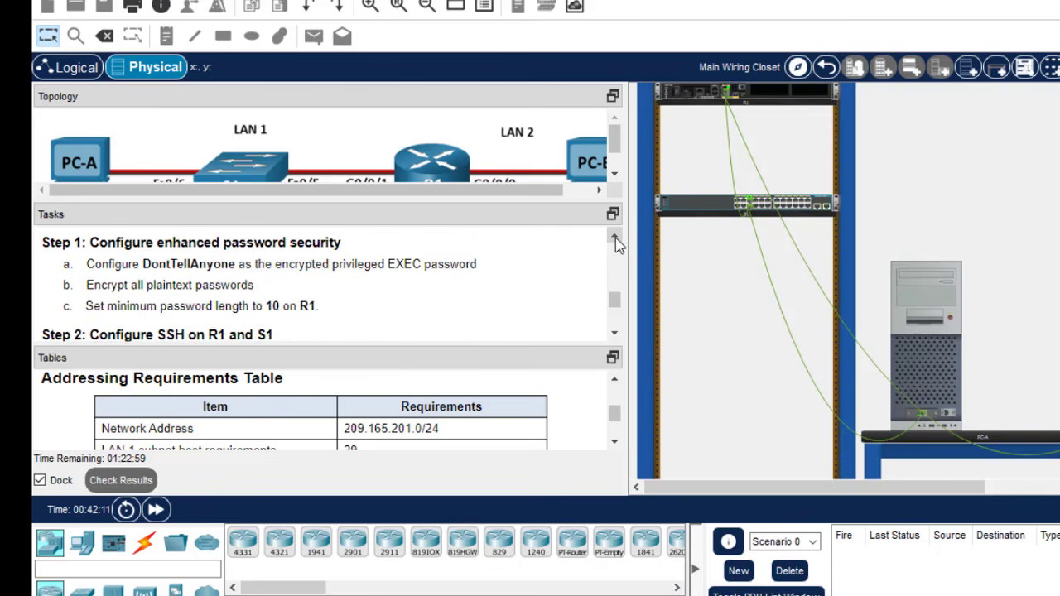
pyautogui.click(615, 237)
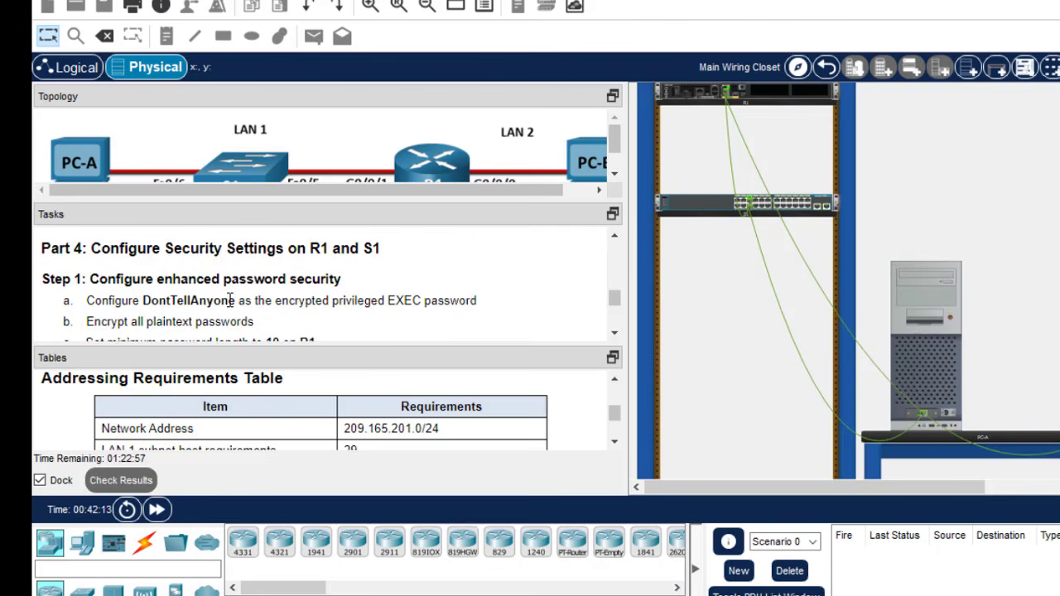
pyautogui.moveTo(236, 300); pyautogui.dragTo(147, 304)
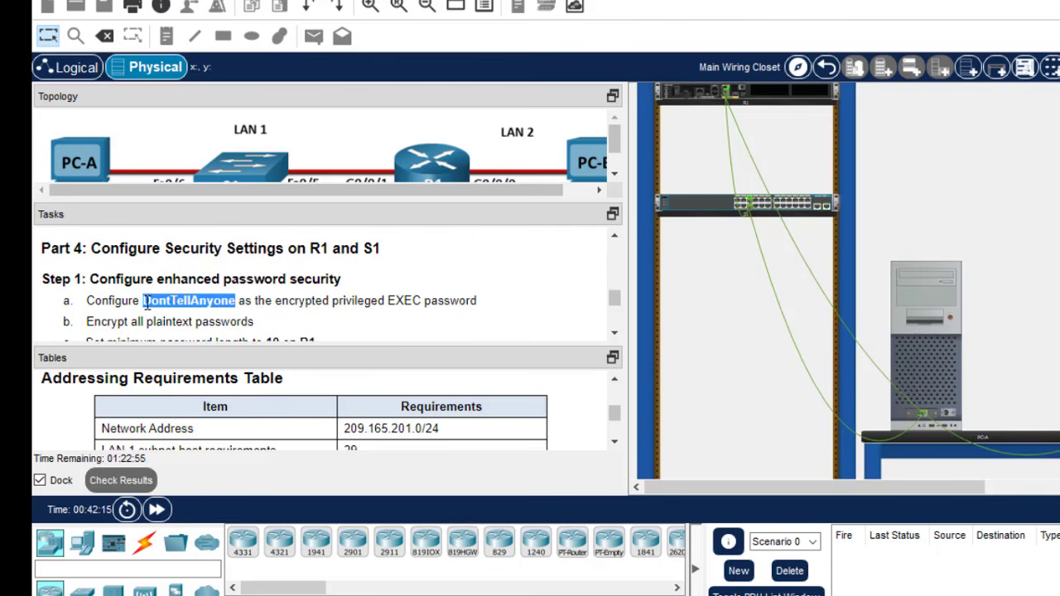
pyautogui.click(919, 328)
pyautogui.rightClick(557, 493)
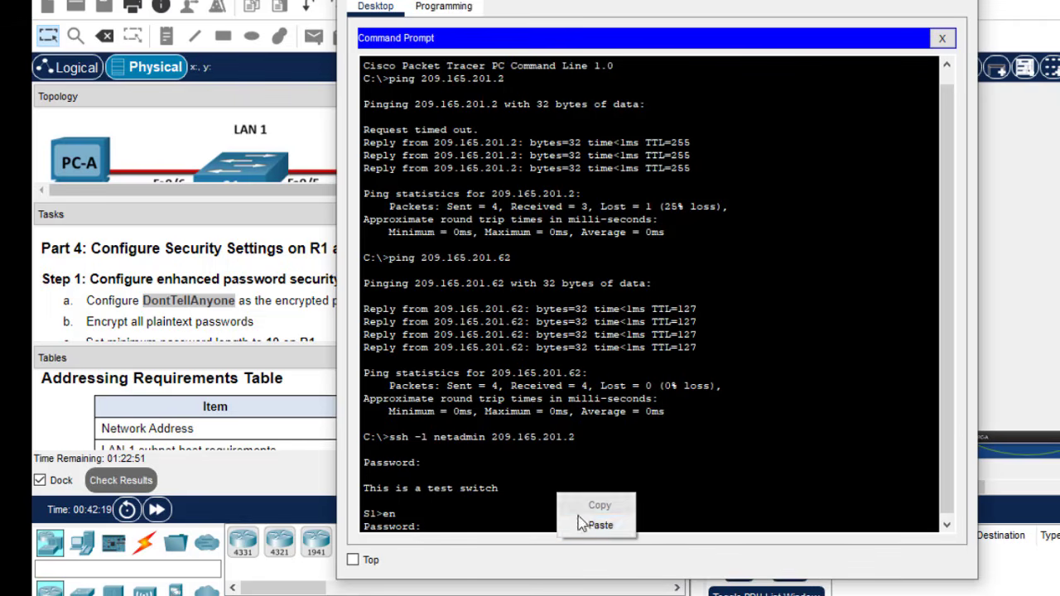
pyautogui.click(591, 525)
pyautogui.press('Return')
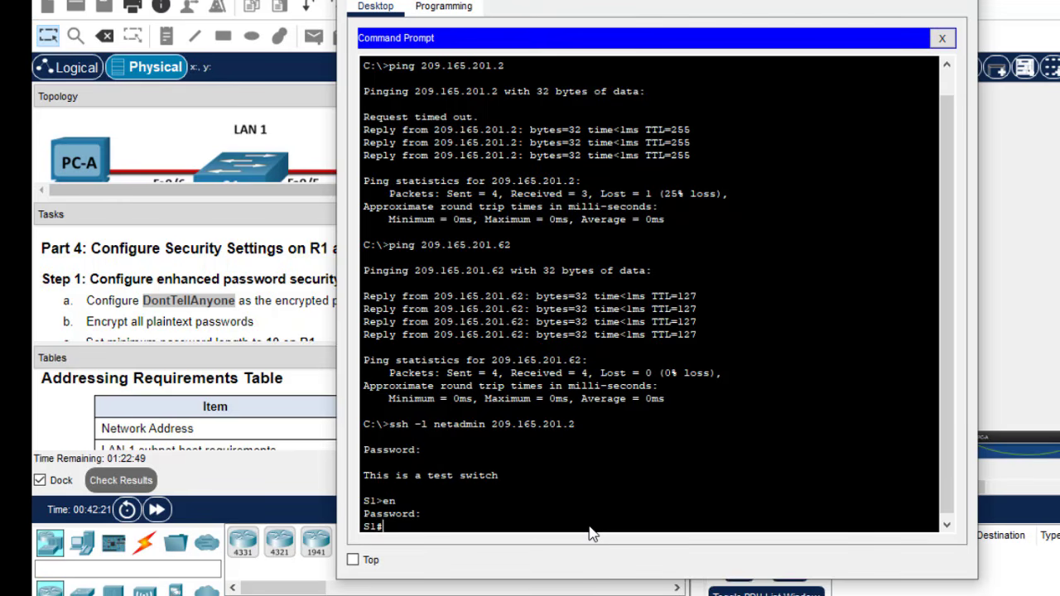
pyautogui.write('conf t')
pyautogui.press('Return')
pyautogui.press('Return')
pyautogui.press('Return')
pyautogui.press('Return')
pyautogui.press('Return')
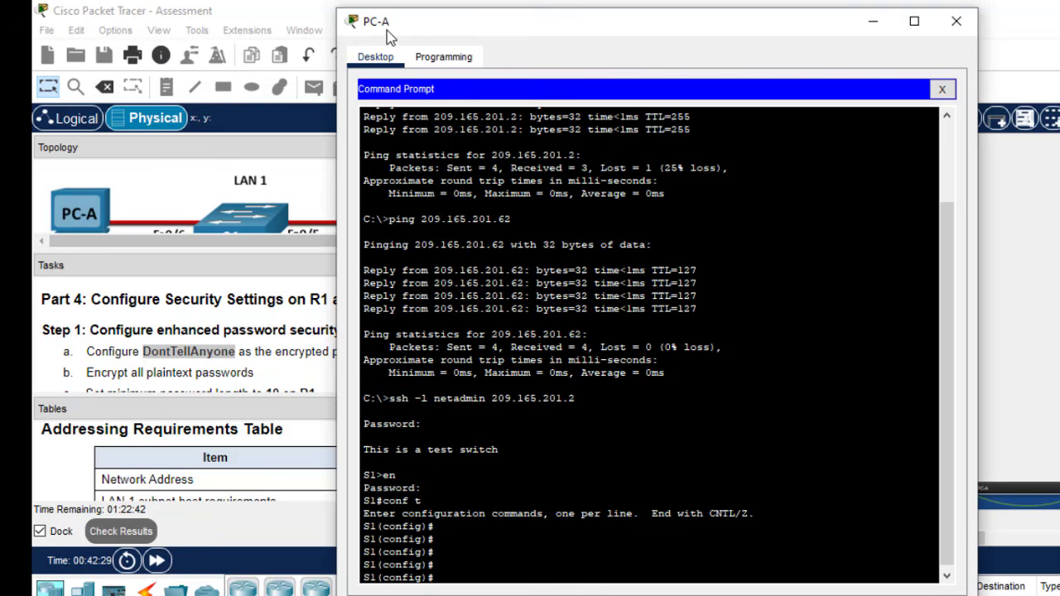
# - Exit configuration mode, end the SSH session, and recall the earlier ssh command
pyautogui.write('exit')
pyautogui.press('Return')
pyautogui.press('Return')
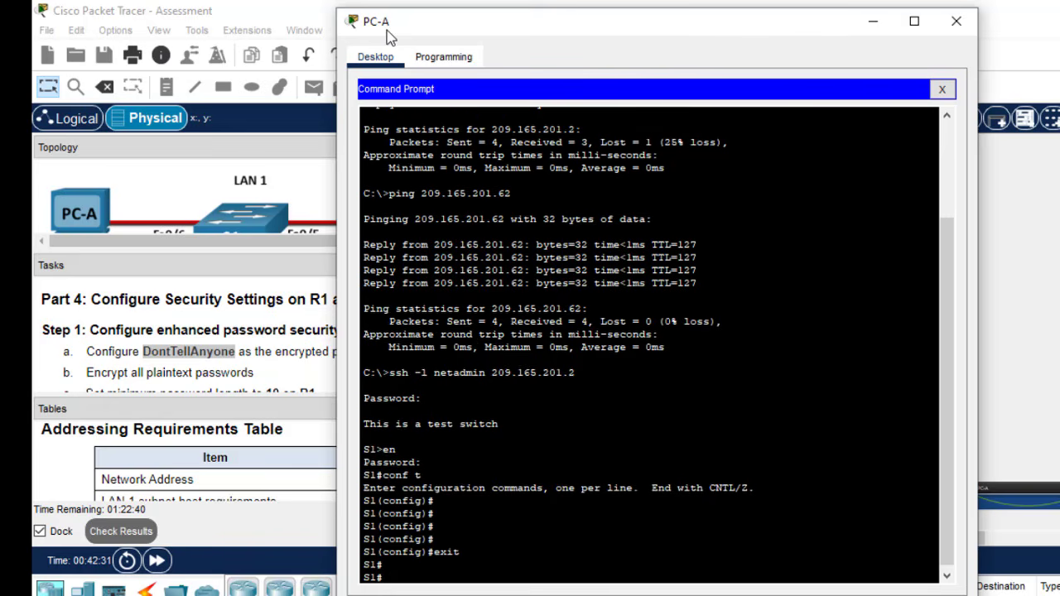
pyautogui.write('exit')
pyautogui.press('Return')
pyautogui.press('Return')
pyautogui.press('Return')
pyautogui.press('Return')
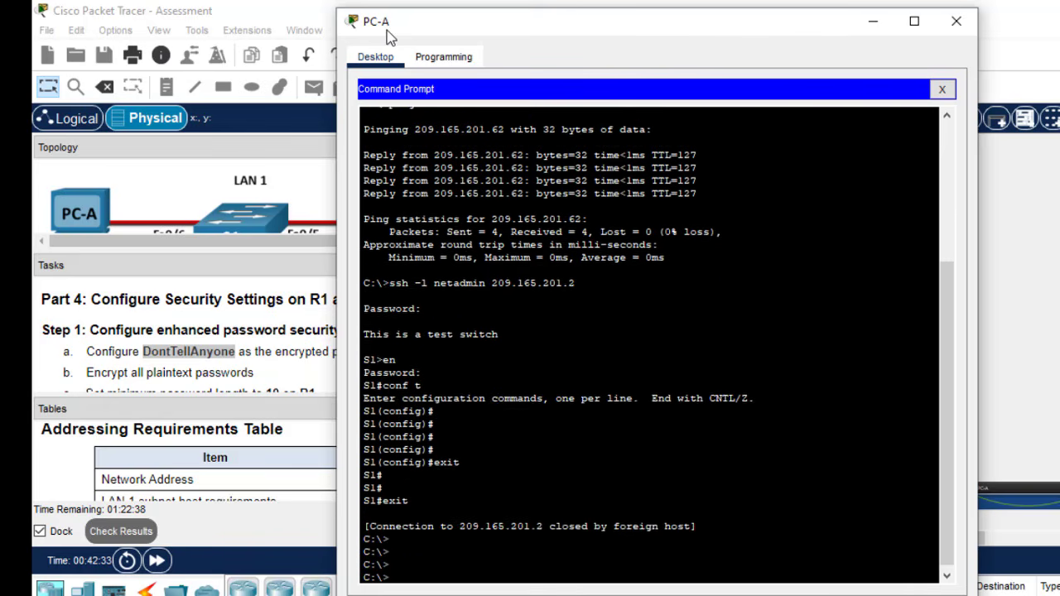
pyautogui.press('Return')
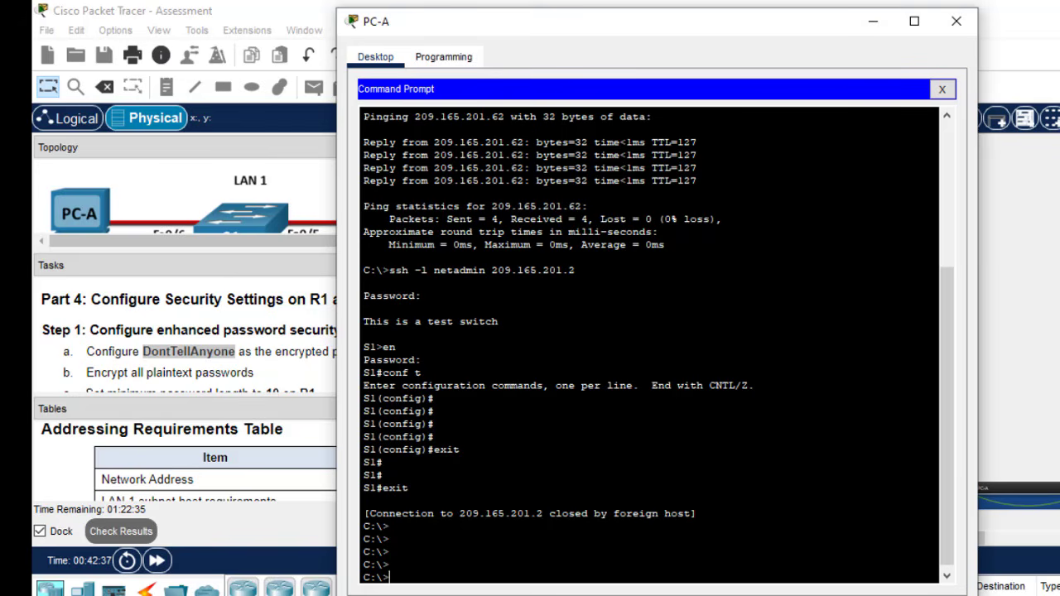
pyautogui.press('Up')
pyautogui.press('Up')
pyautogui.press('Up')
pyautogui.press('Down')
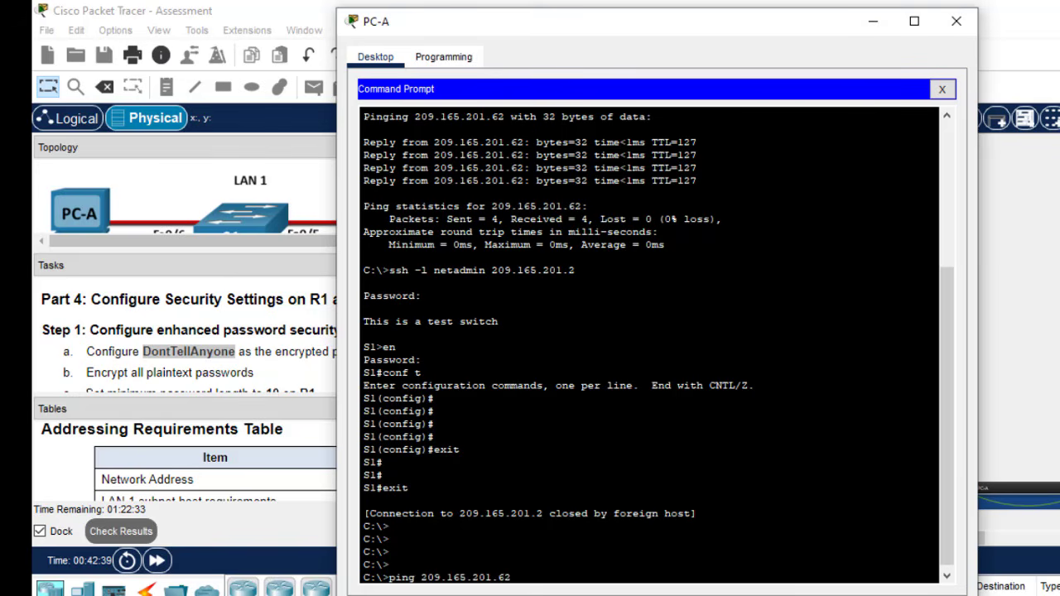
pyautogui.press('Down')
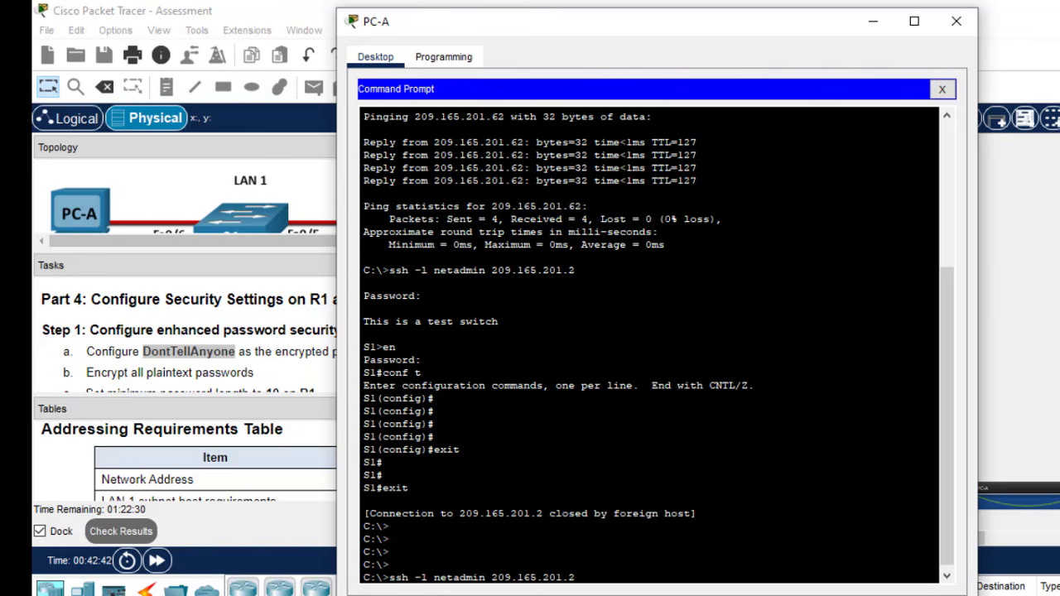
# - Rerun the ssh command as netadmin against R1 at 209.165.201.1
pyautogui.click(873, 21)
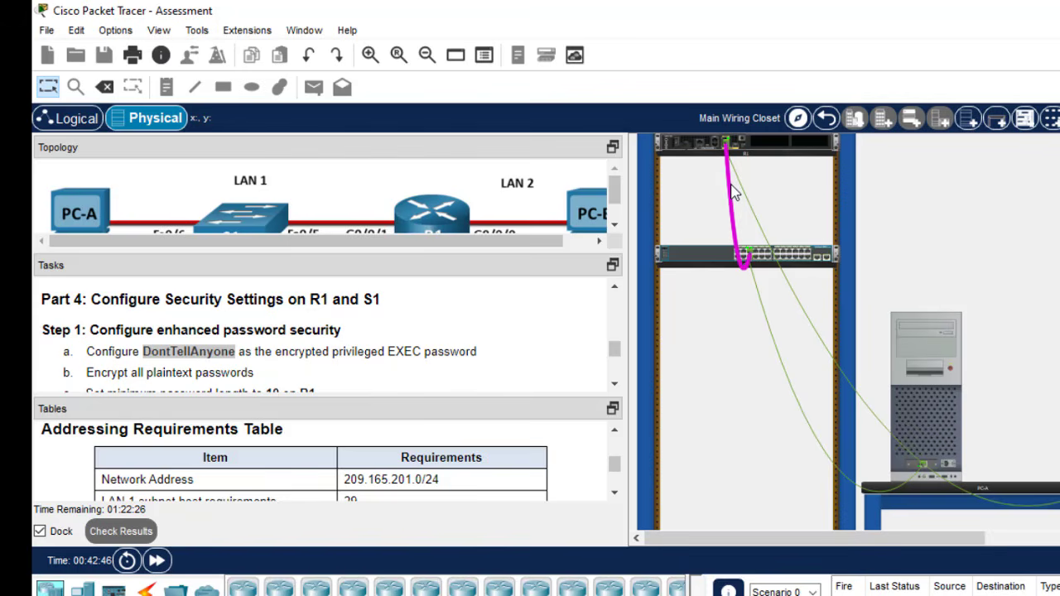
pyautogui.moveTo(732, 192)
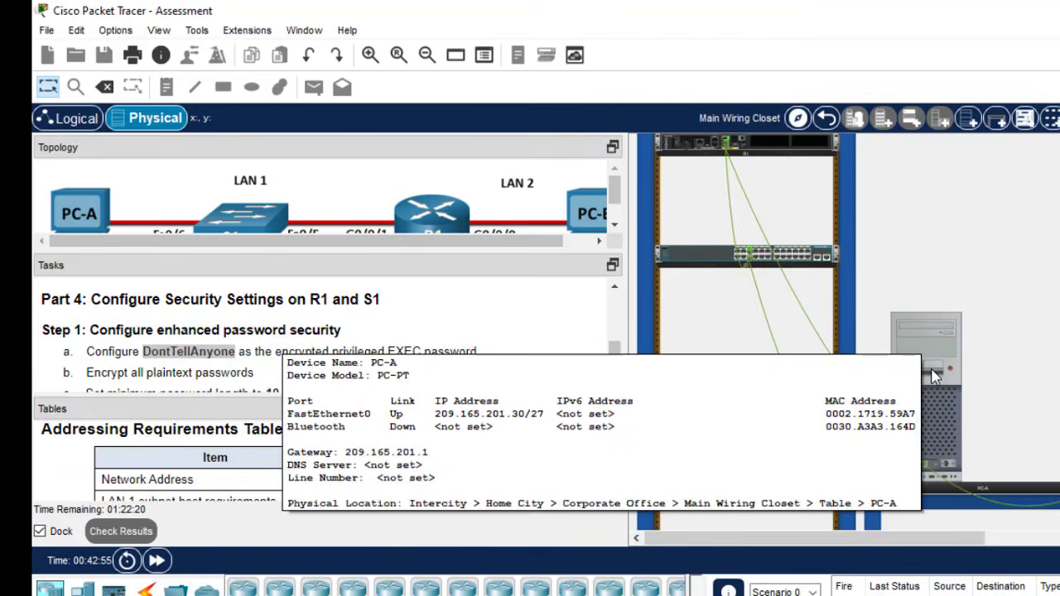
pyautogui.click(933, 376)
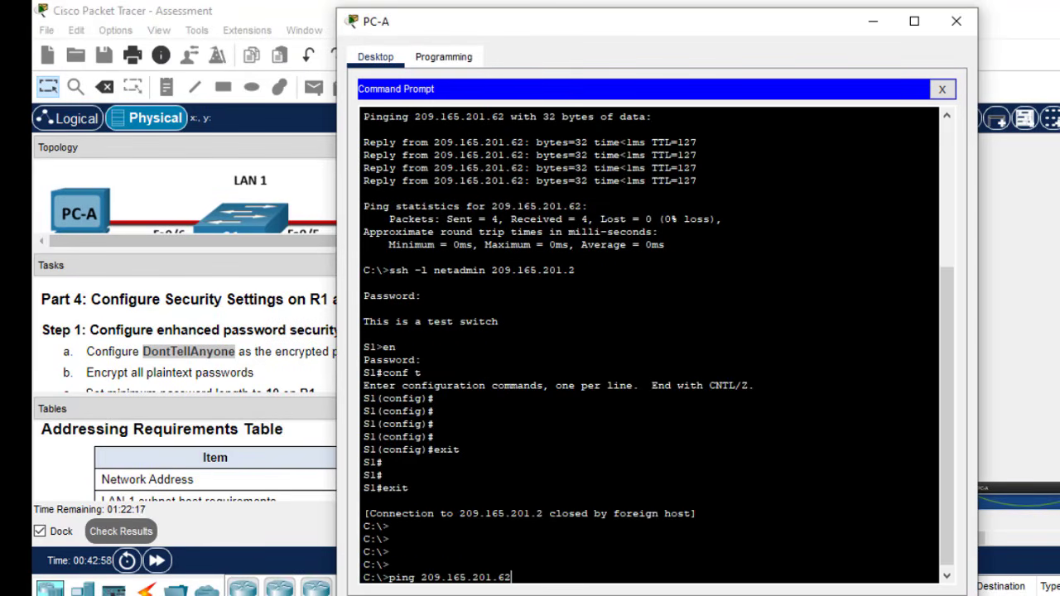
pyautogui.press('Up')
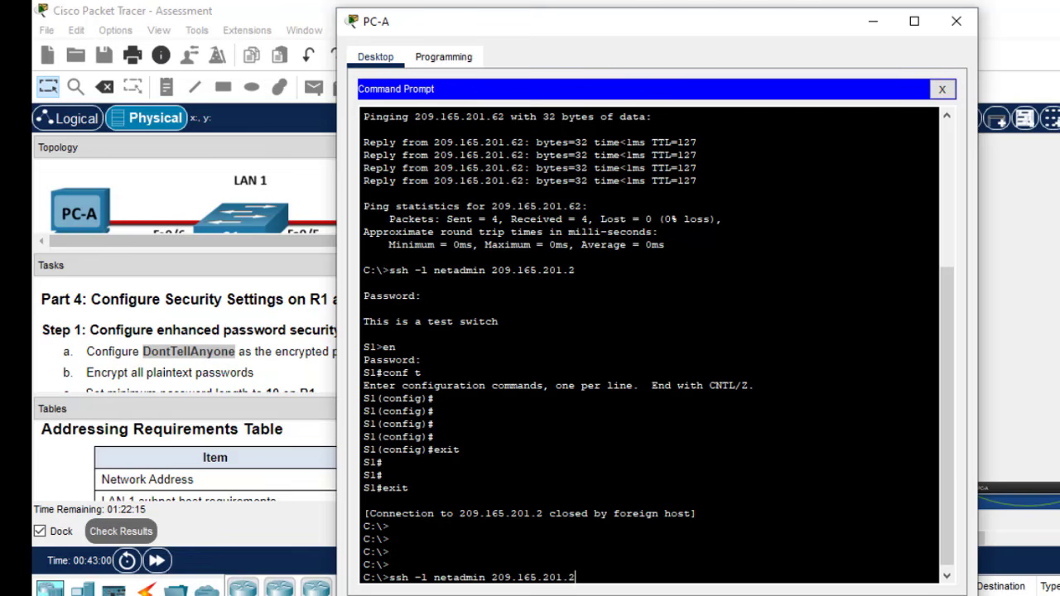
pyautogui.press('BackSpace')
pyautogui.write('1')
pyautogui.press('Return')
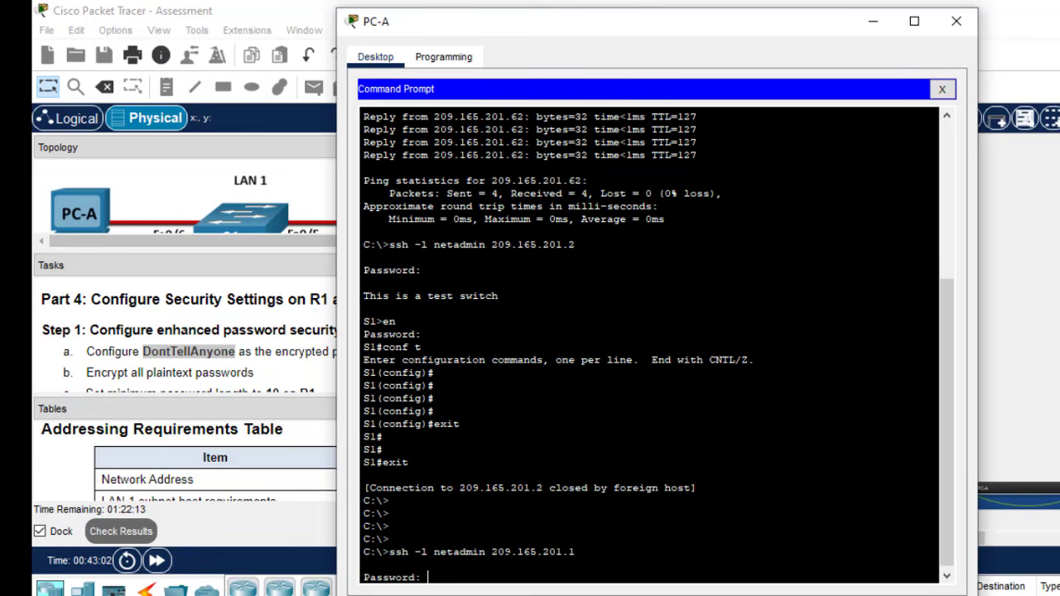
# - Log in to R1 with the local user's password copied from the task text
pyautogui.click(308, 408)
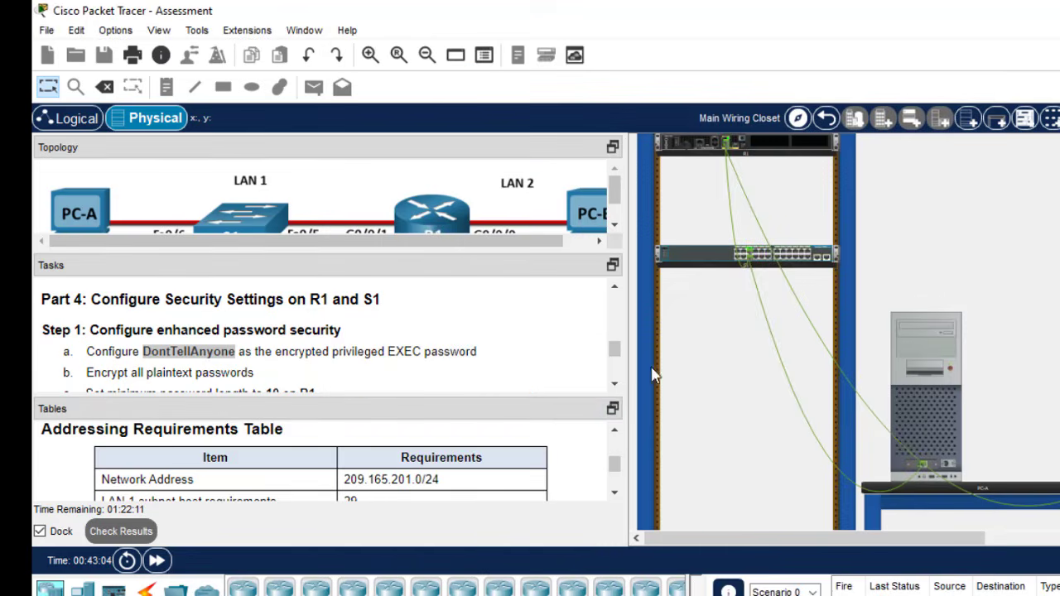
pyautogui.click(613, 386)
pyautogui.scroll(-3, 614, 389)
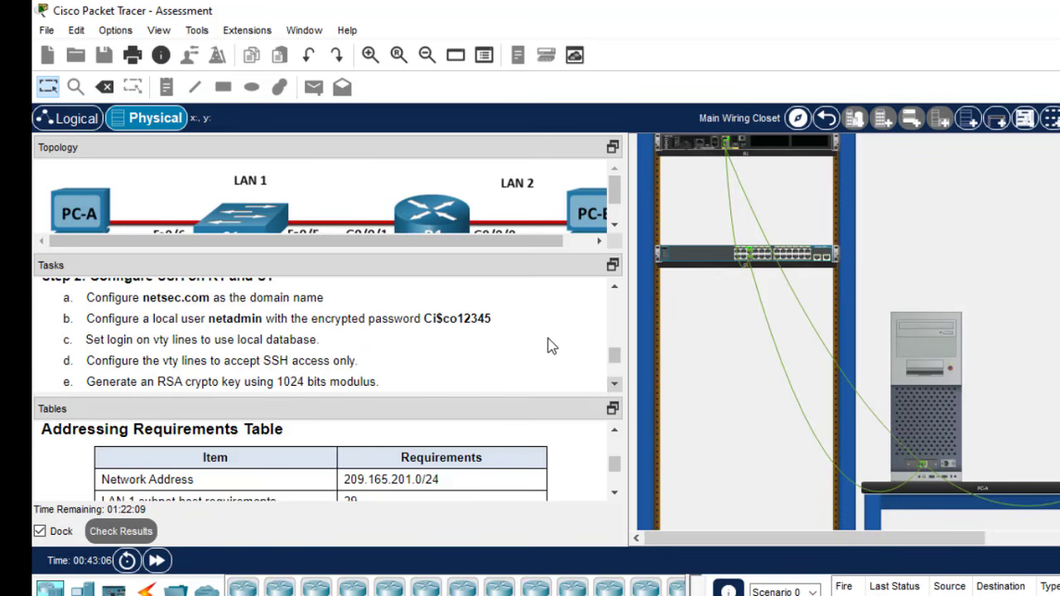
pyautogui.moveTo(491, 320); pyautogui.dragTo(427, 323)
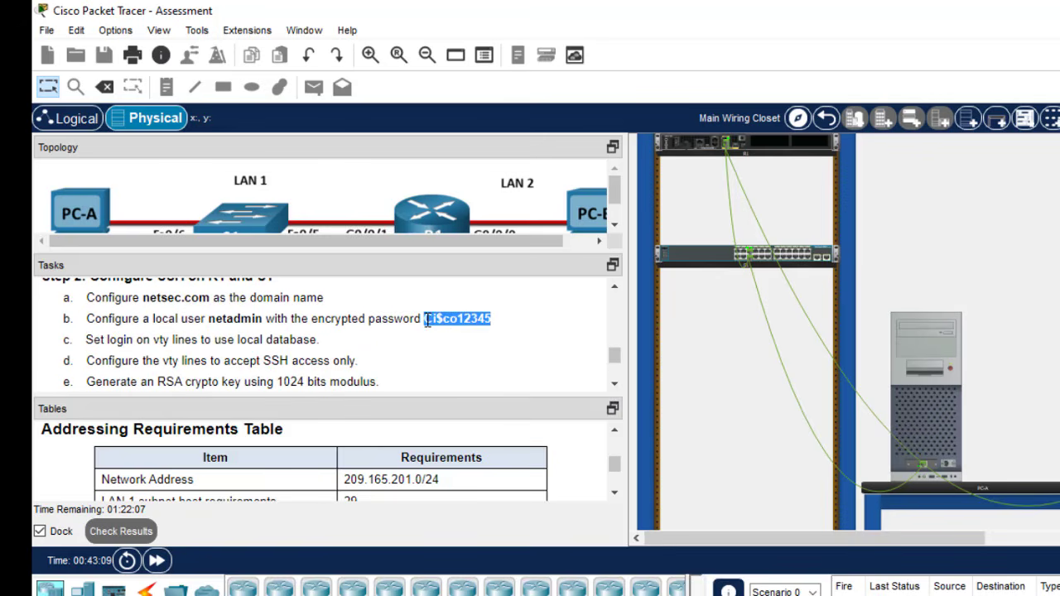
pyautogui.click(937, 374)
pyautogui.rightClick(802, 404)
pyautogui.click(828, 437)
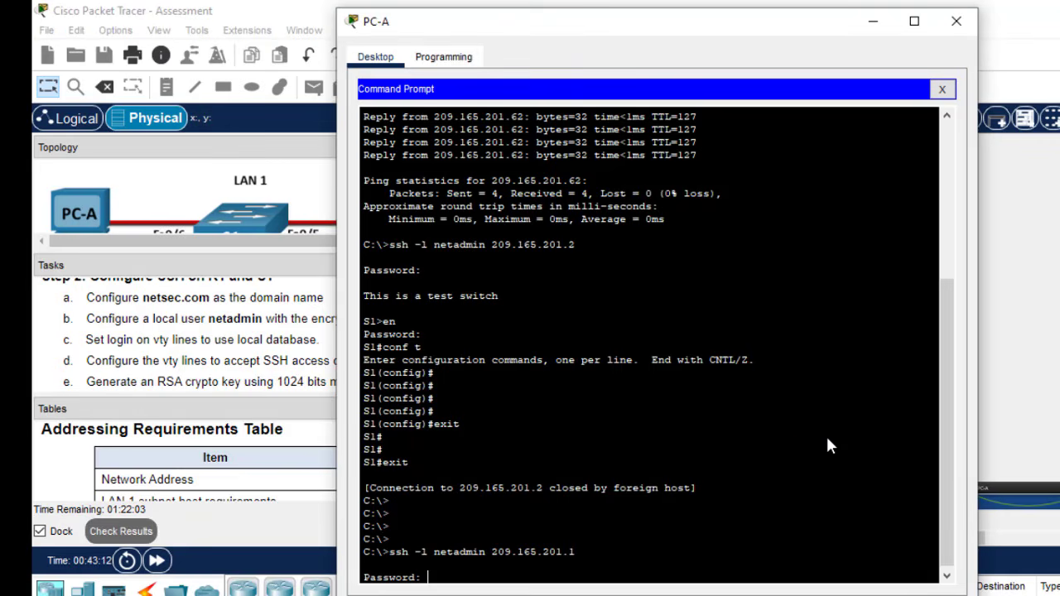
pyautogui.press('Return')
# - Reach R1's privileged EXEC mode with the task's enable password, then close PC-A
pyautogui.write('en')
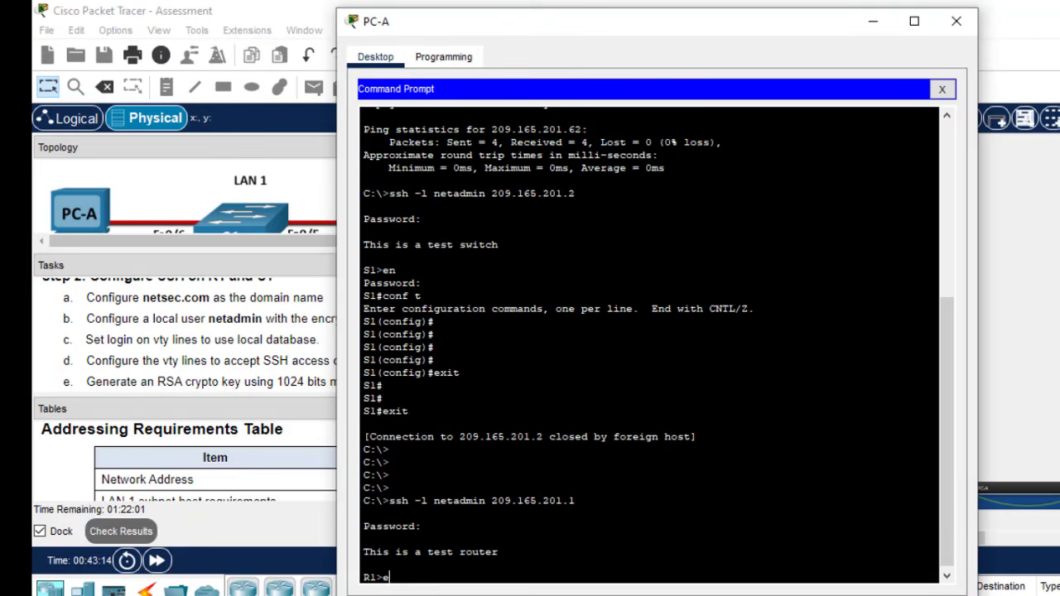
pyautogui.press('Return')
pyautogui.click(297, 358)
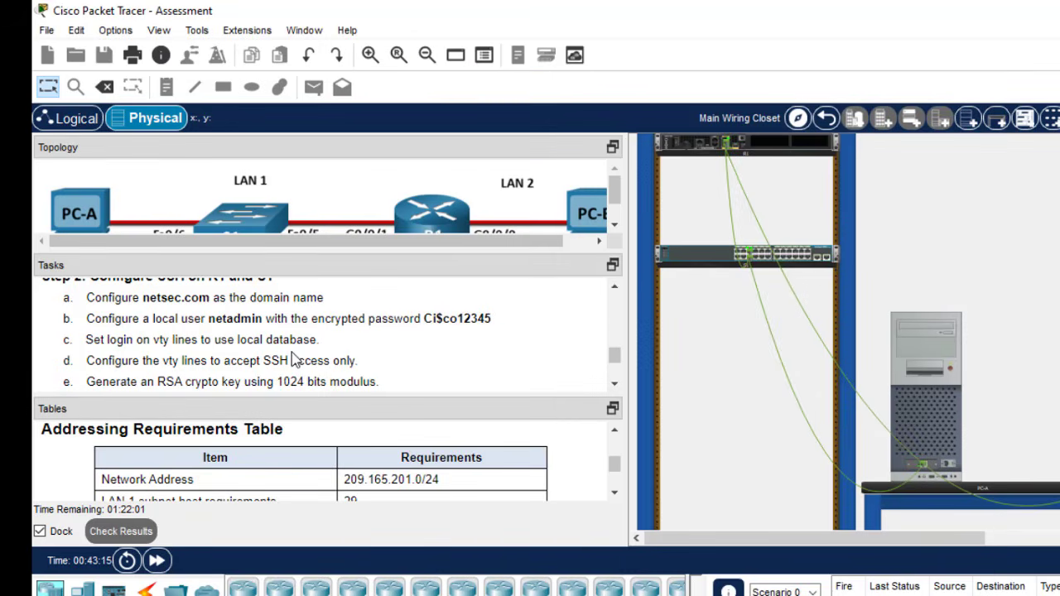
pyautogui.click(613, 286)
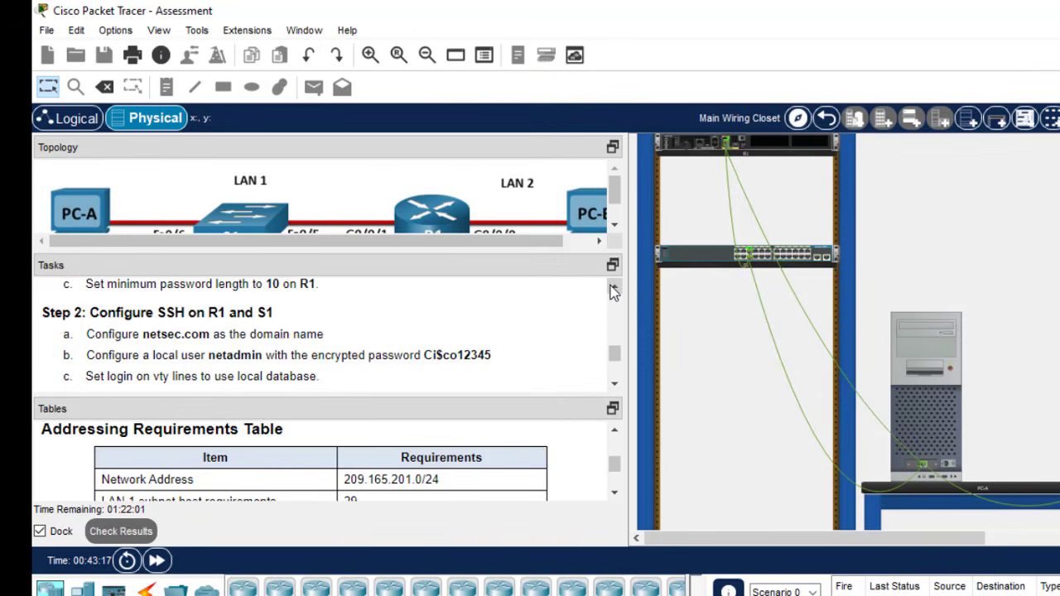
pyautogui.click(614, 287)
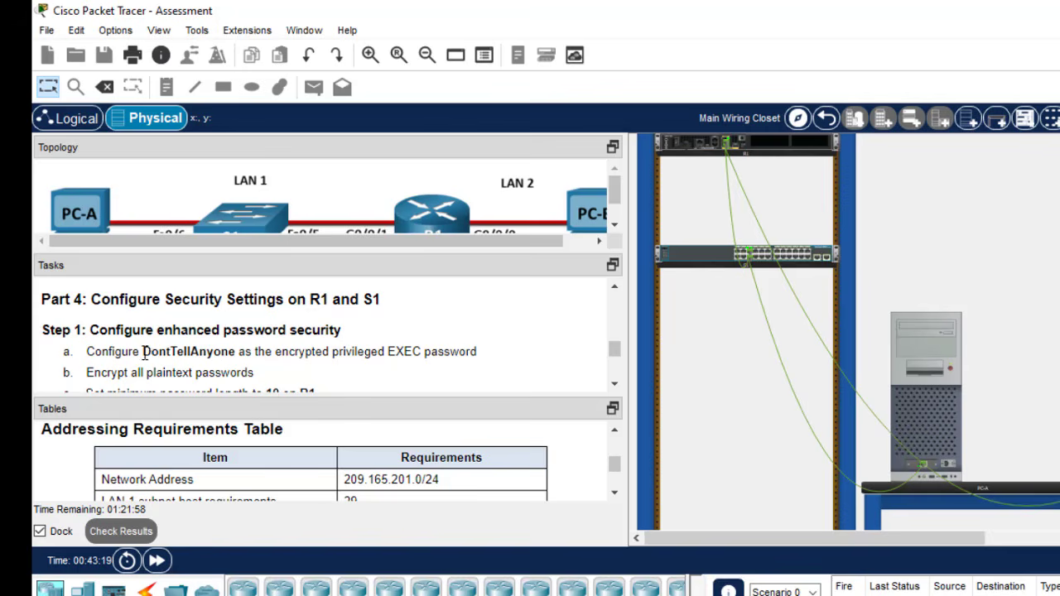
pyautogui.moveTo(142, 351); pyautogui.dragTo(238, 354)
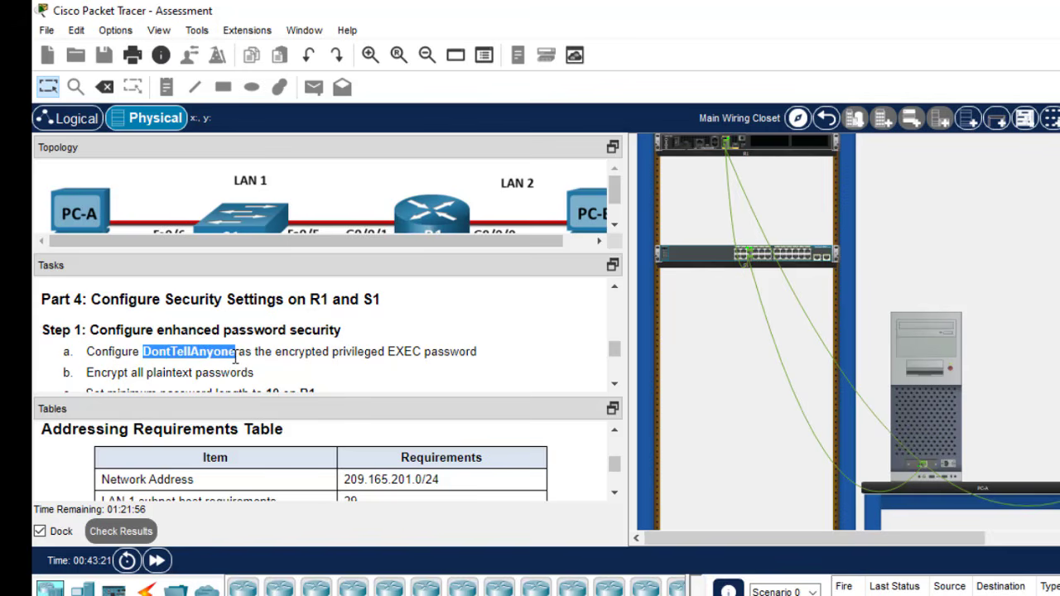
pyautogui.click(890, 389)
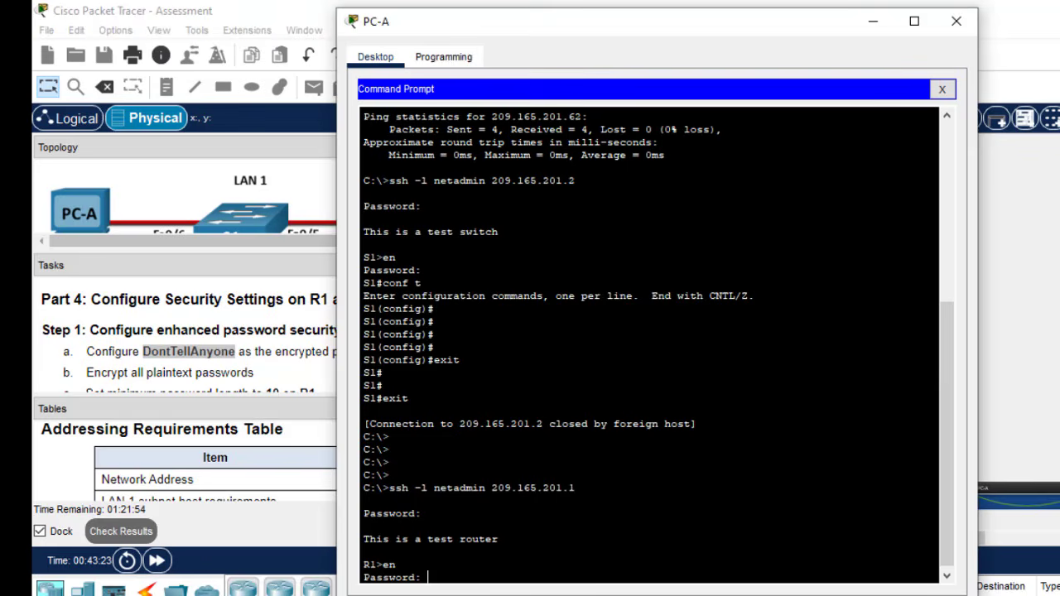
pyautogui.rightClick(489, 563)
pyautogui.click(530, 589)
pyautogui.press('Return')
pyautogui.press('Return')
pyautogui.press('Return')
pyautogui.press('Return')
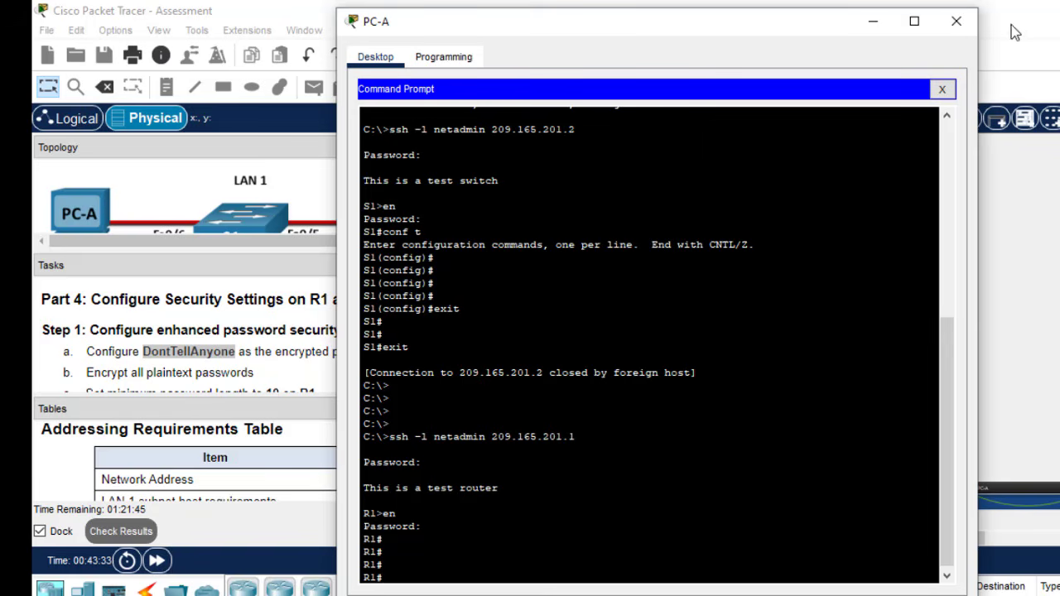
pyautogui.click(954, 22)
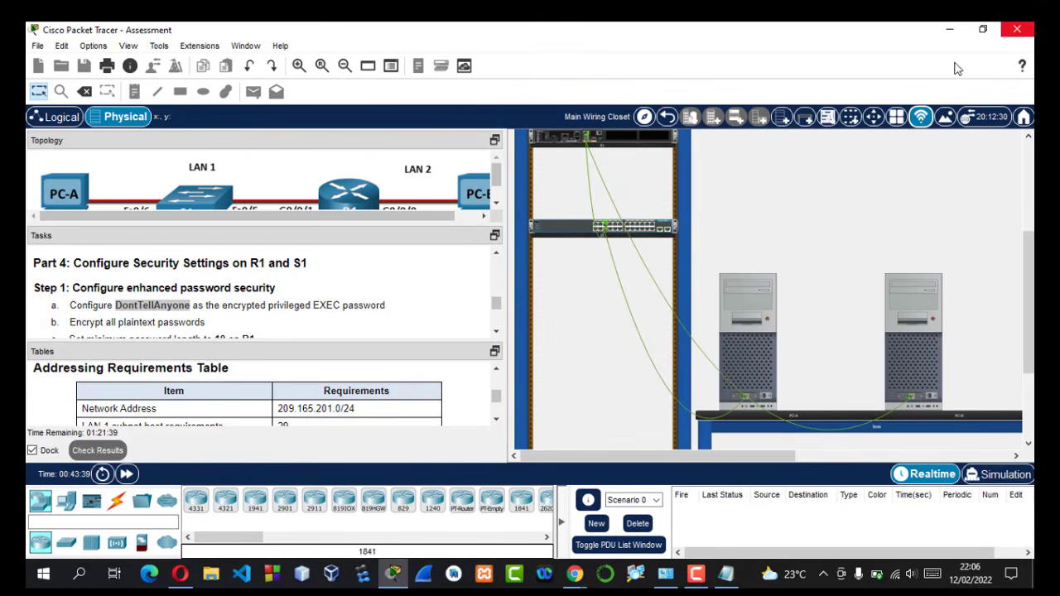
# - Return to the Chrome assessment warning and submit the ITN Final PT Skills Assessment
pyautogui.moveTo(583, 580)
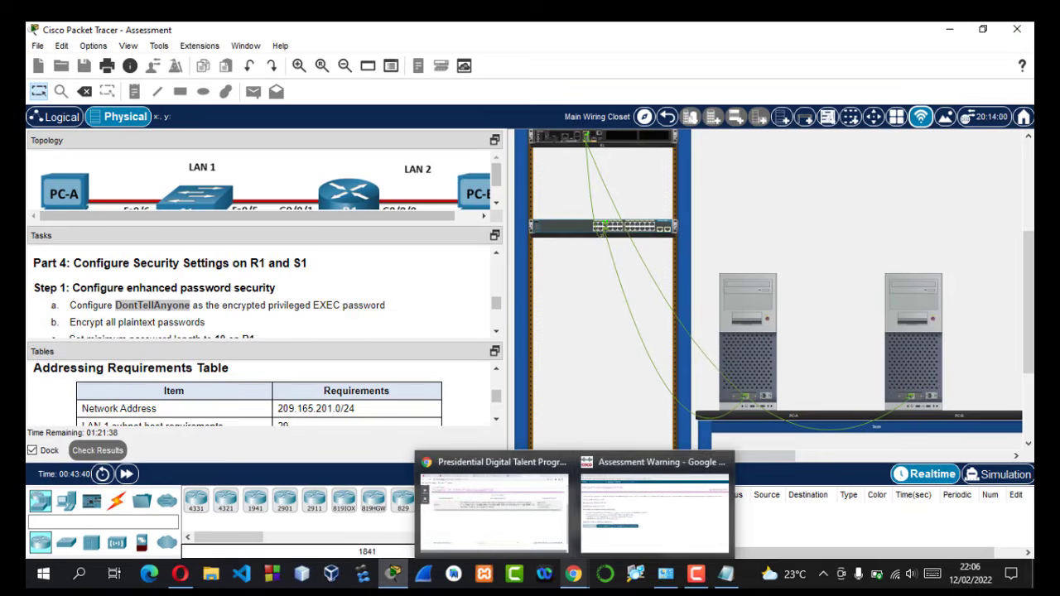
pyautogui.click(603, 531)
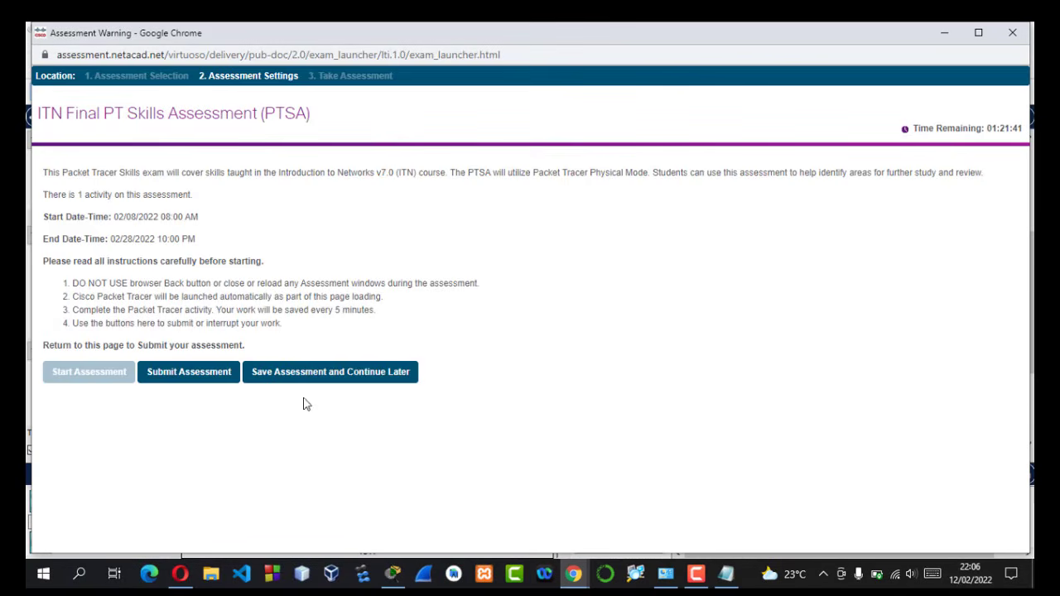
pyautogui.click(180, 380)
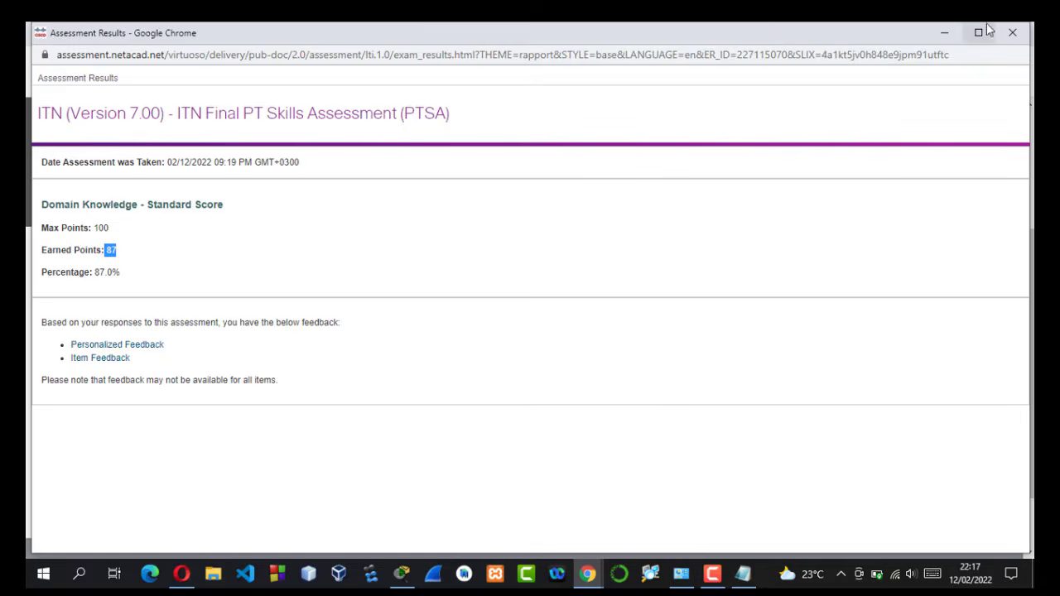
# - Close the results popup and open Grades, scrolling to ITN Final Skills Exam (PTSA) at 87.00%
pyautogui.click(1012, 32)
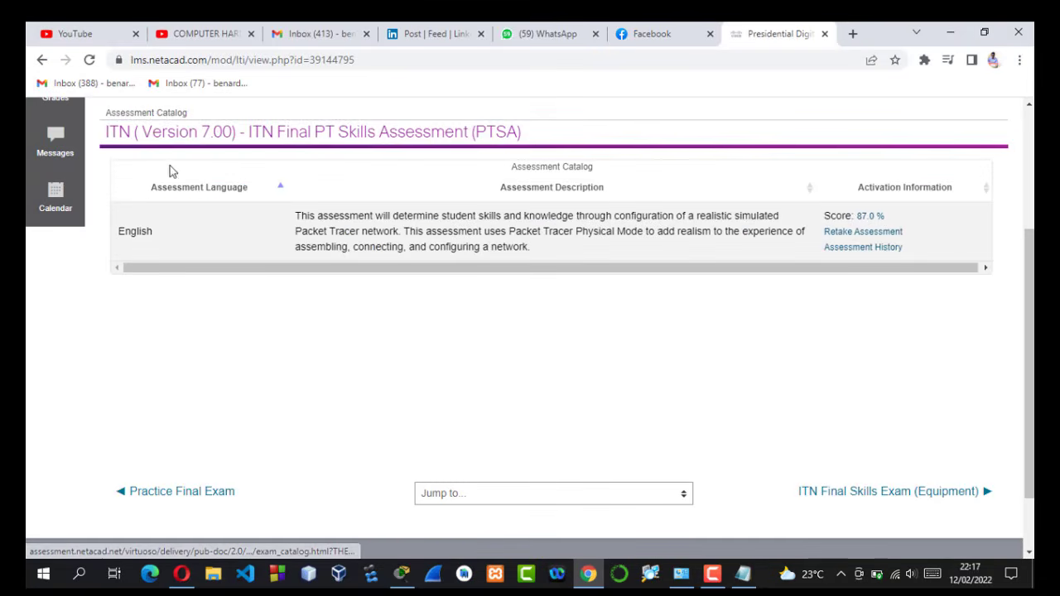
pyautogui.scroll(3, 1024, 240)
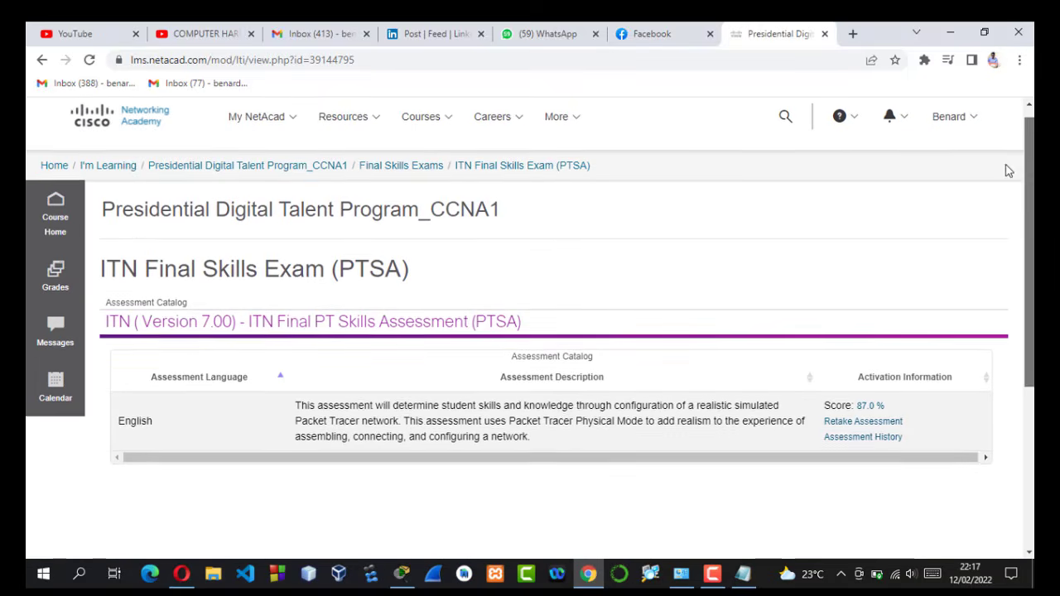
pyautogui.click(47, 287)
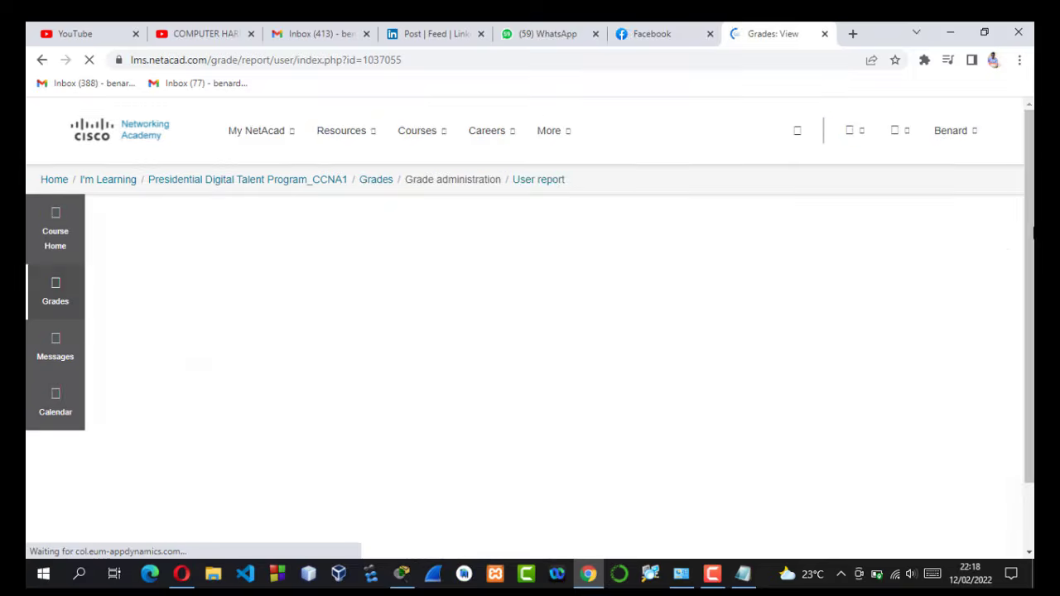
pyautogui.scroll(-4, 1029, 229)
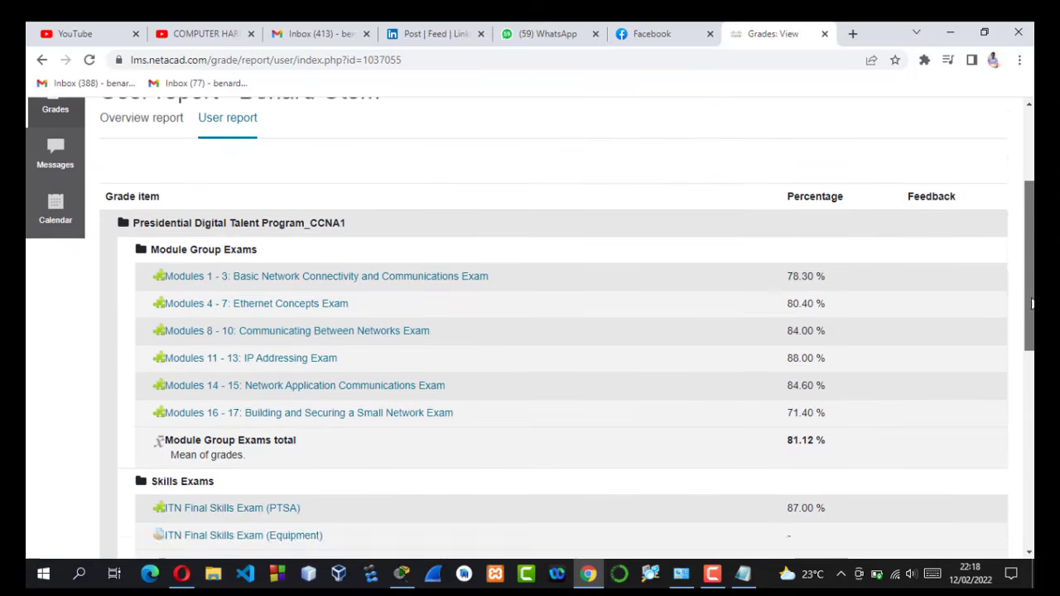
pyautogui.scroll(-1, 577, 328)
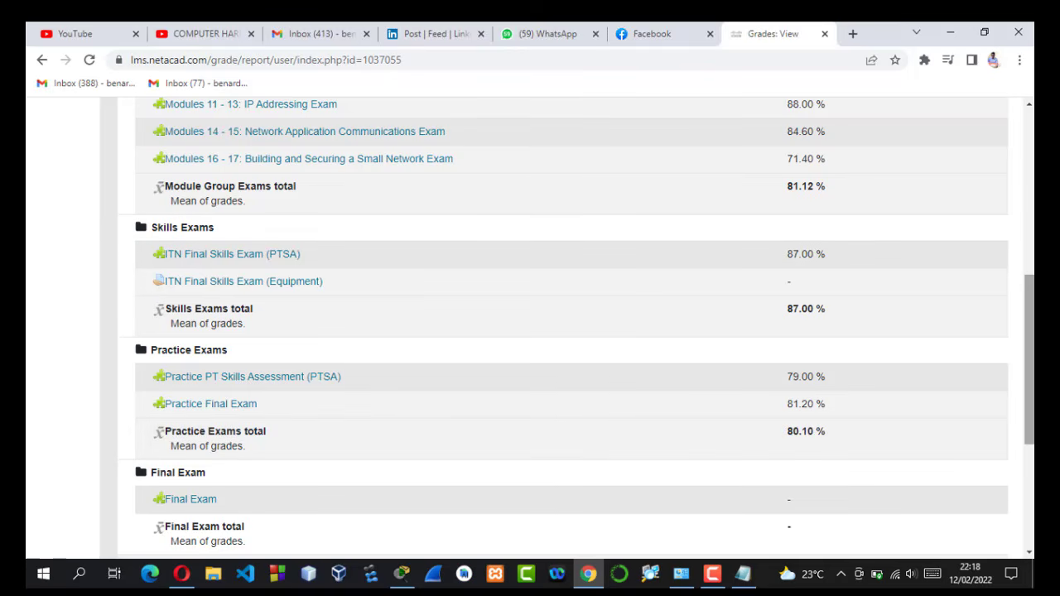
pyautogui.moveTo(1030, 360)
pyautogui.mouseDown()
pyautogui.moveTo(1029, 379)
pyautogui.moveTo(1029, 189)
pyautogui.moveTo(1029, 380)
pyautogui.mouseUp()
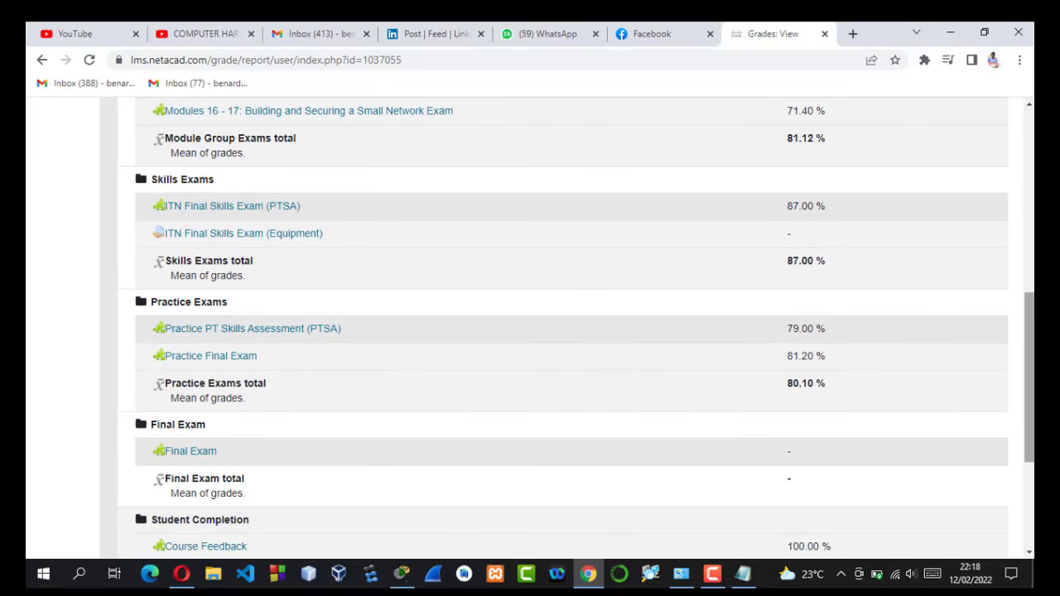